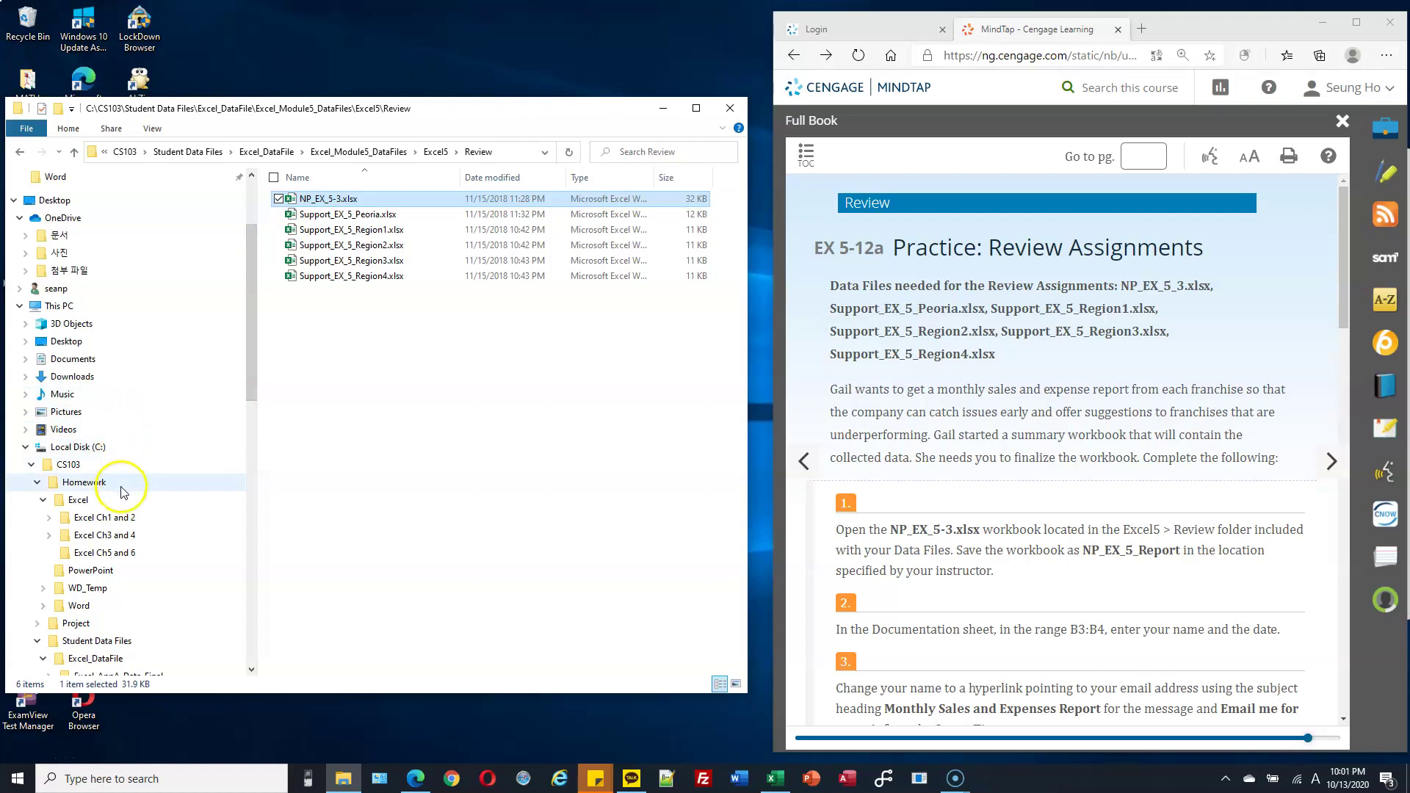
Paste a copy of NP_EX_5-3.xlsx into Homework, rename it NP_EX_5_Report.xlsx and open it.
key(ctrl+v)
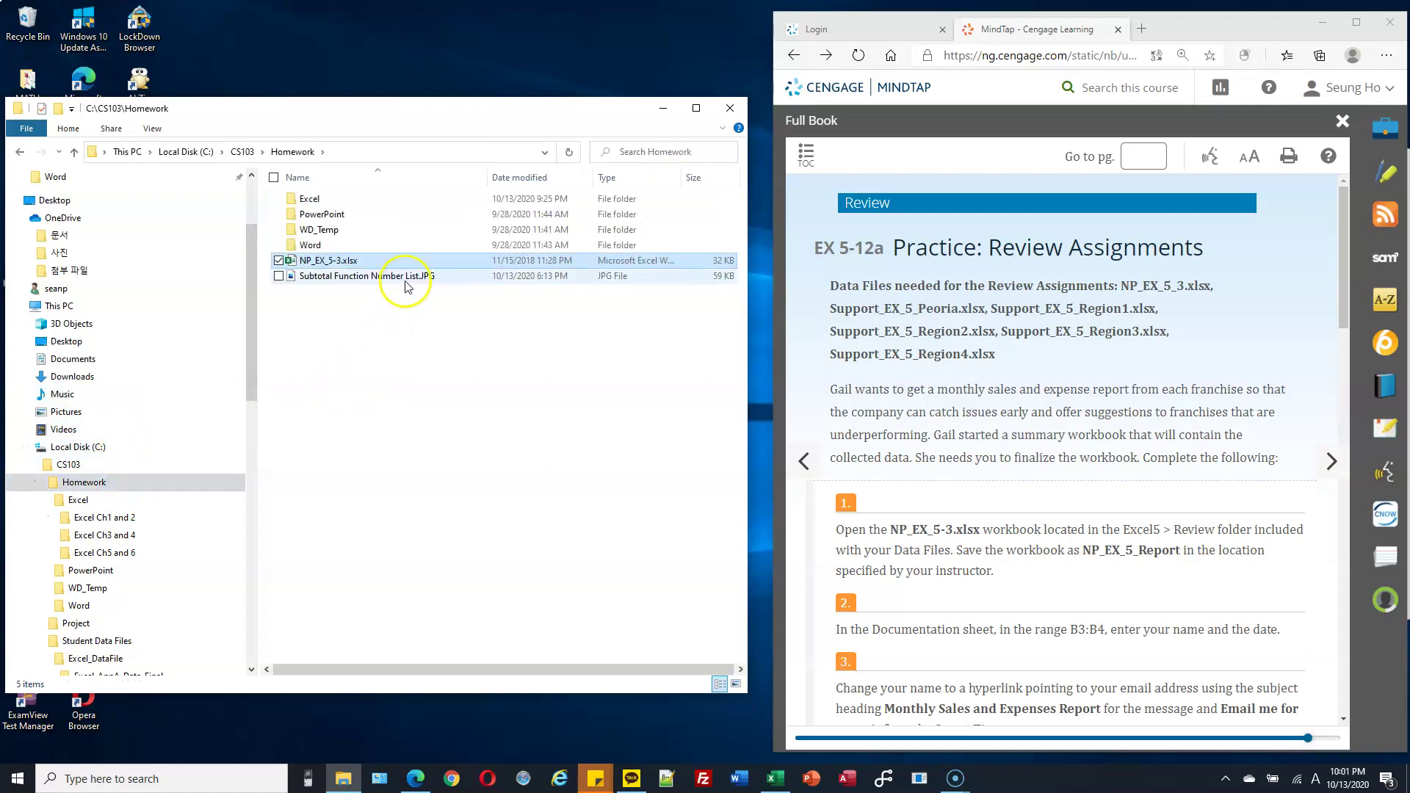
key(F2)
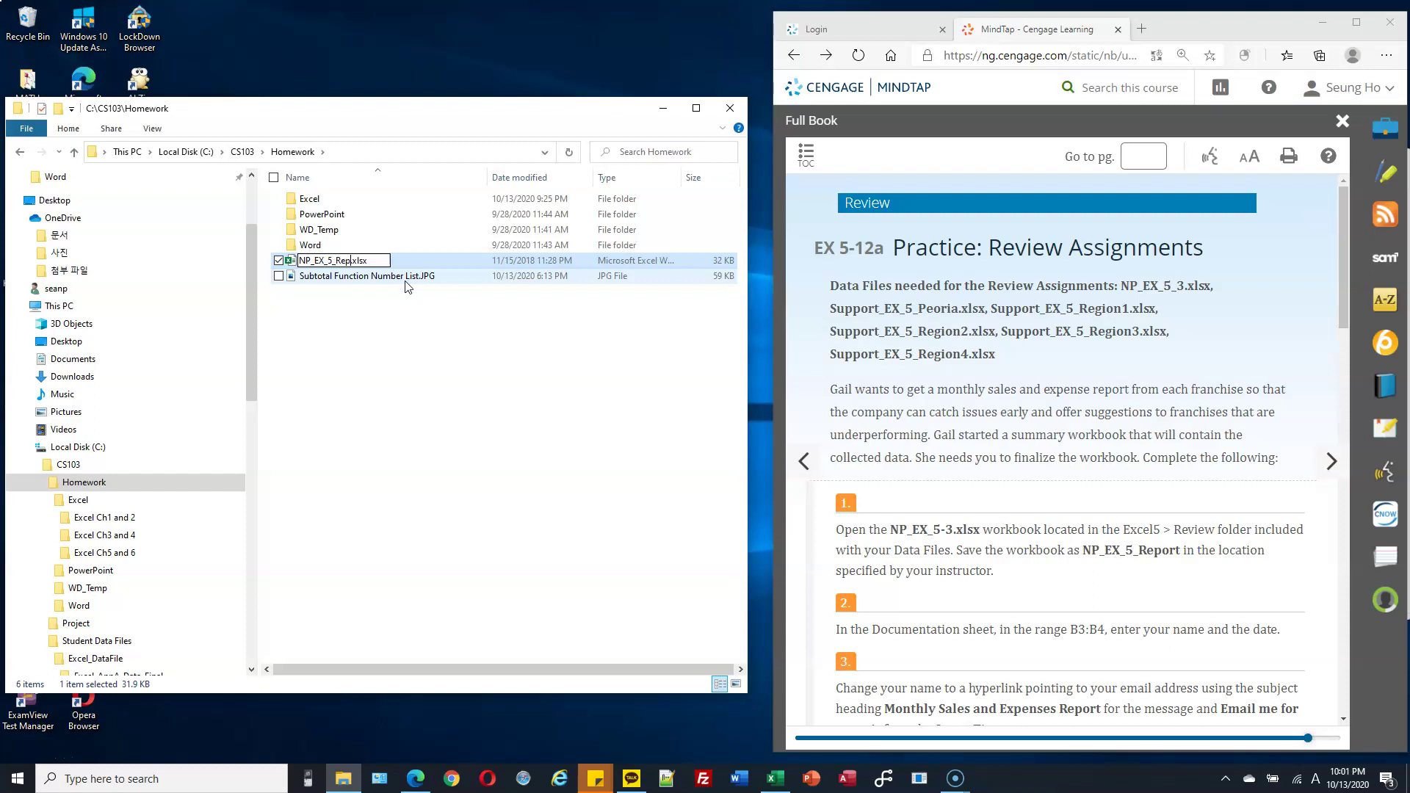
text(NP_EX_5_Report)
key(Return)
key(Return)
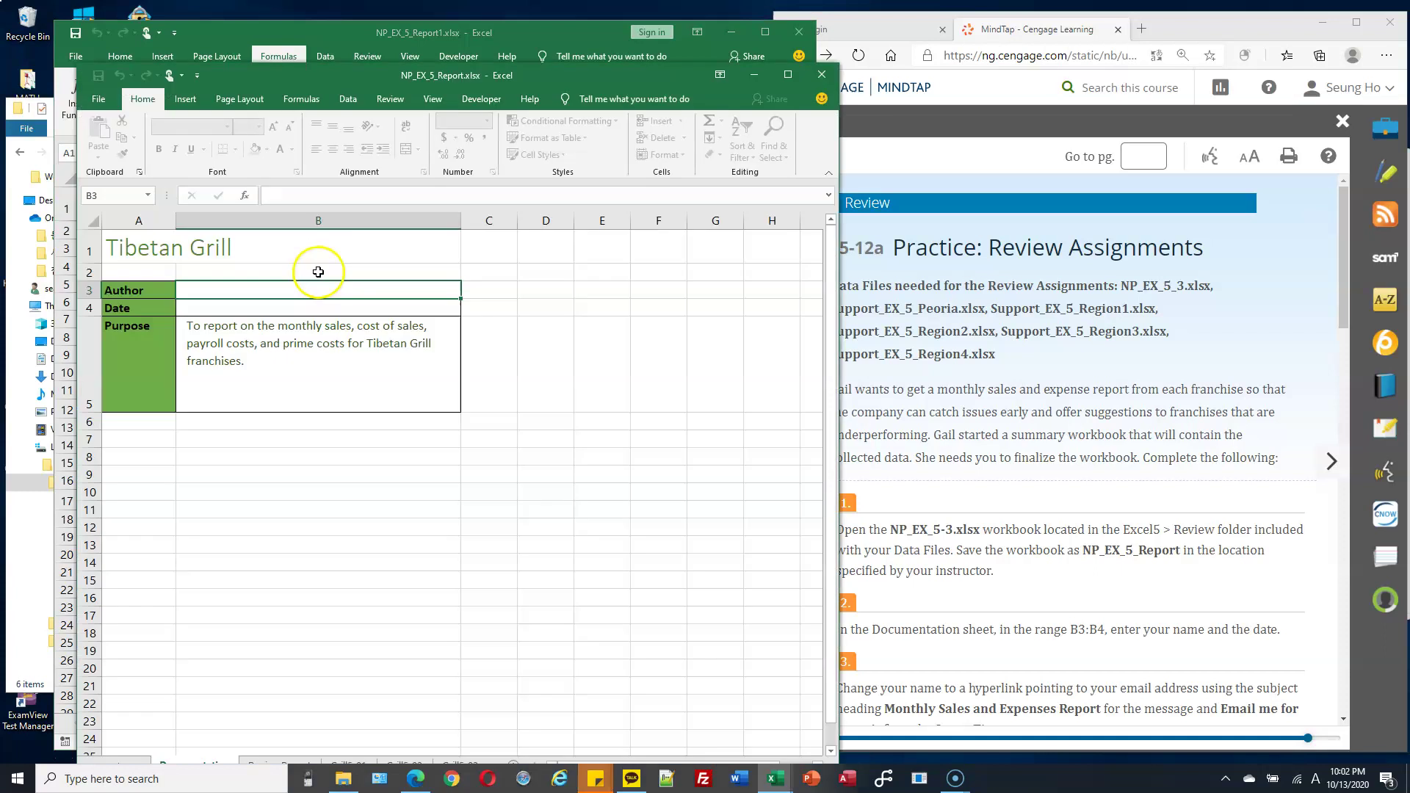
Close the duplicate NP_EX_5_Report1.xlsx workbook and reposition the Excel window.
click(791, 33)
drag(594, 79, 533, 35)
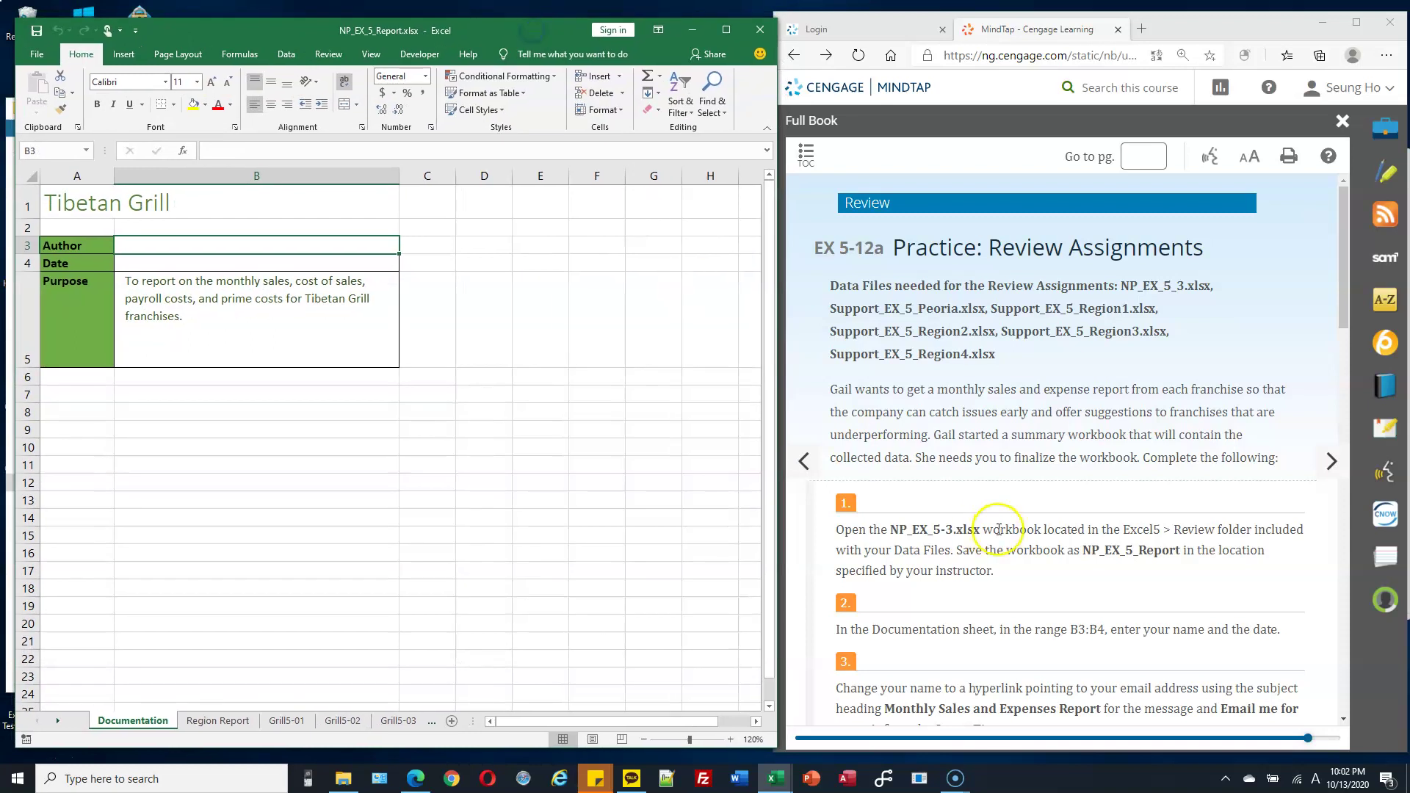
scroll(994, 535, down, 2)
scroll(994, 535, down, 3)
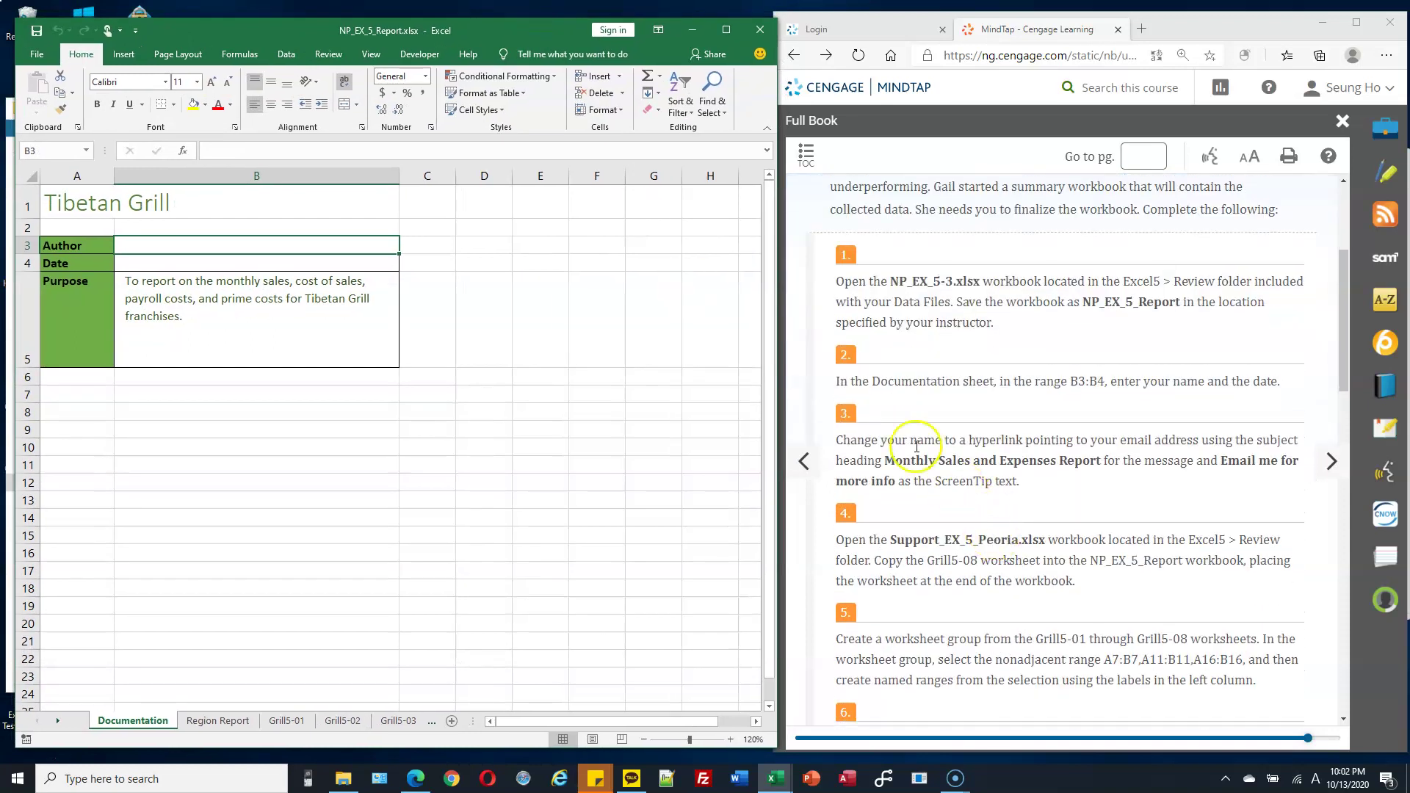
Enter the author's name in B3 and the date 10/13/2020 in B4.
click(362, 248)
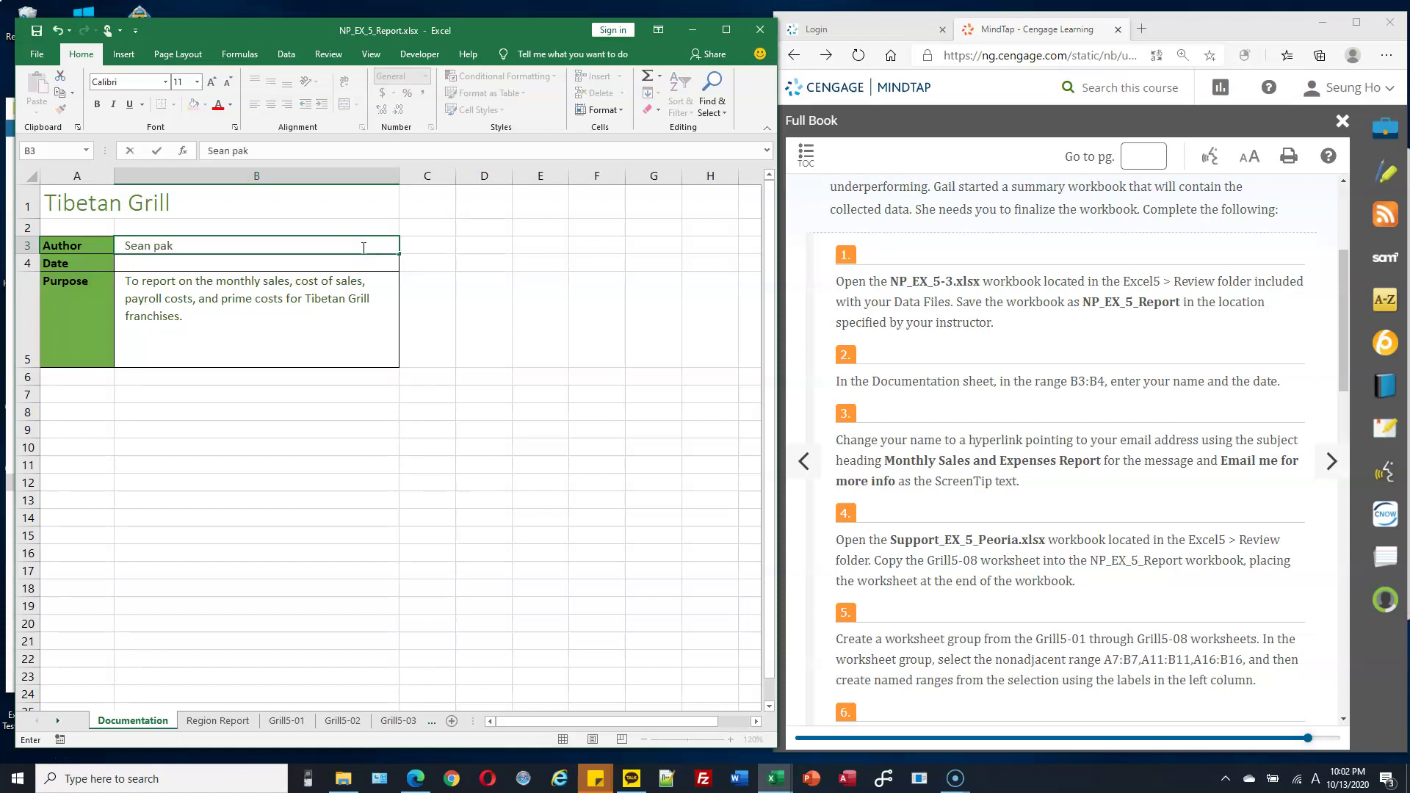
key(Return)
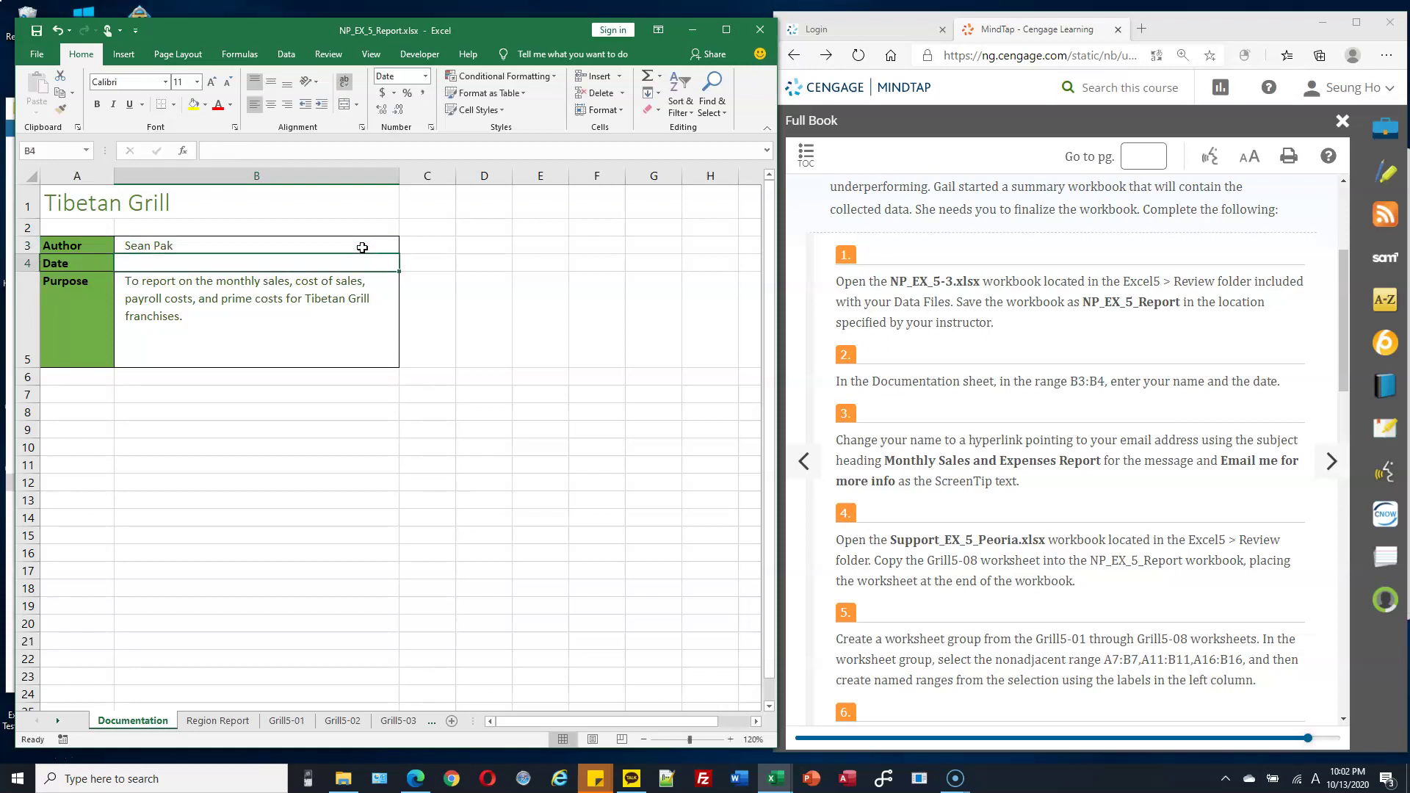
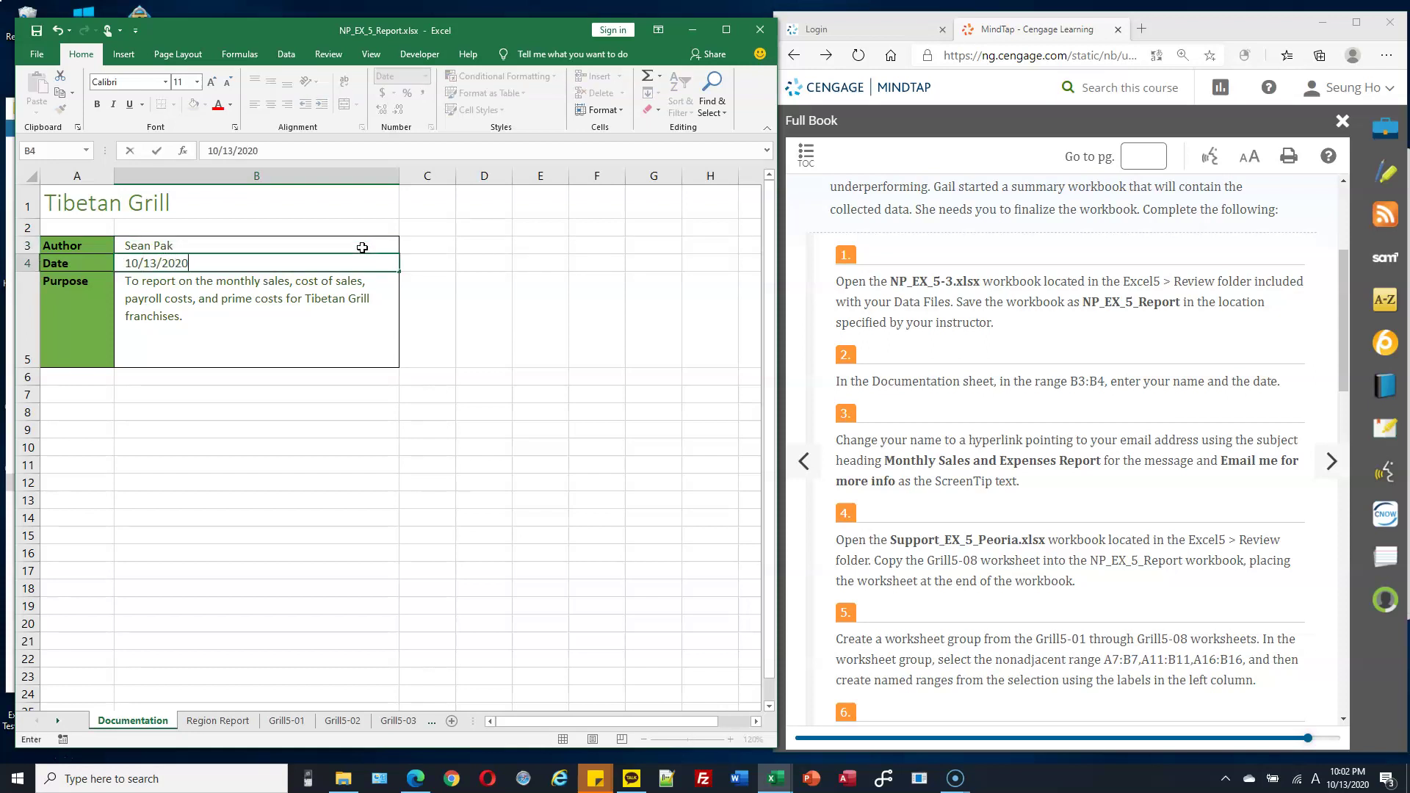
click(241, 534)
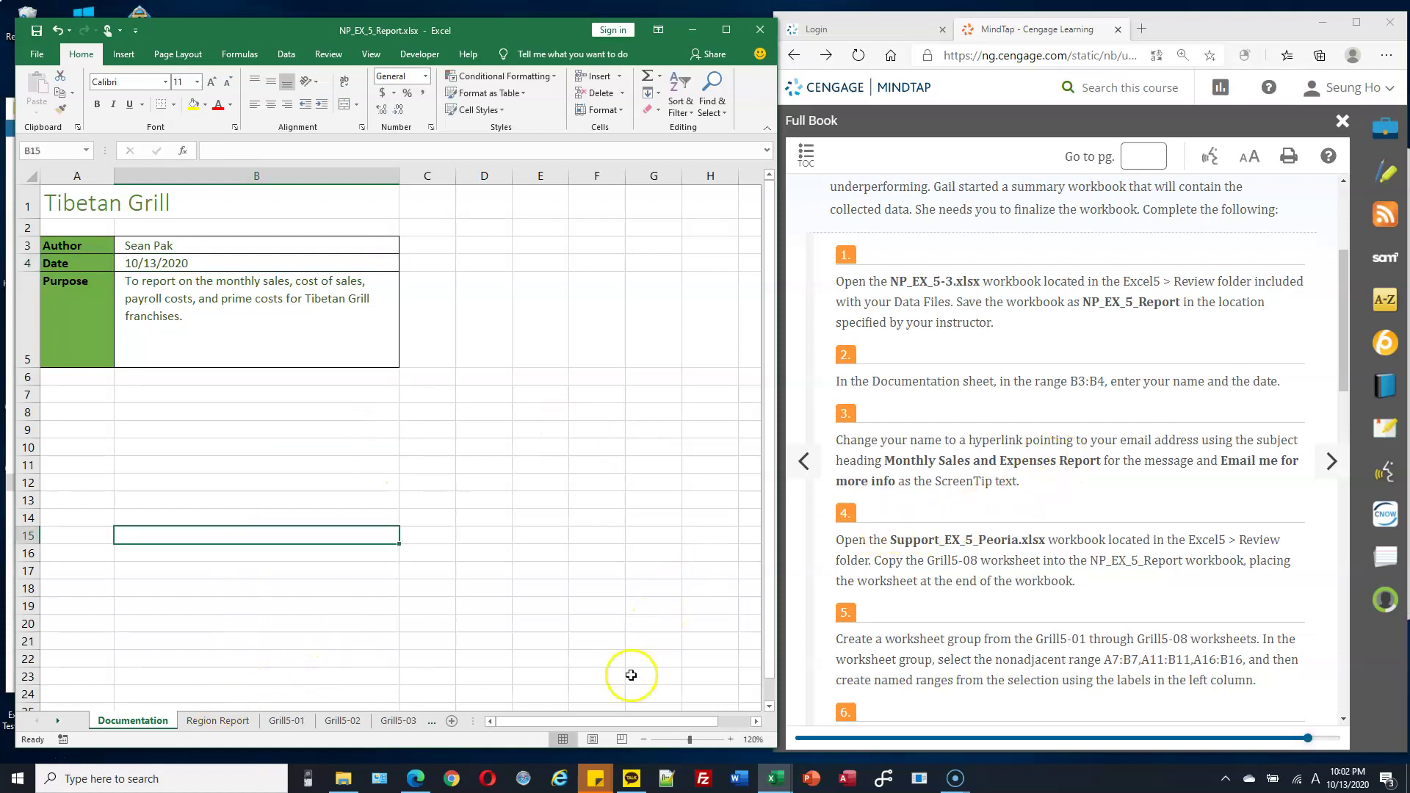
Widen the sheet-tab bar to show every tab through Grill5-07, then reselect cell B3.
drag(473, 718, 731, 710)
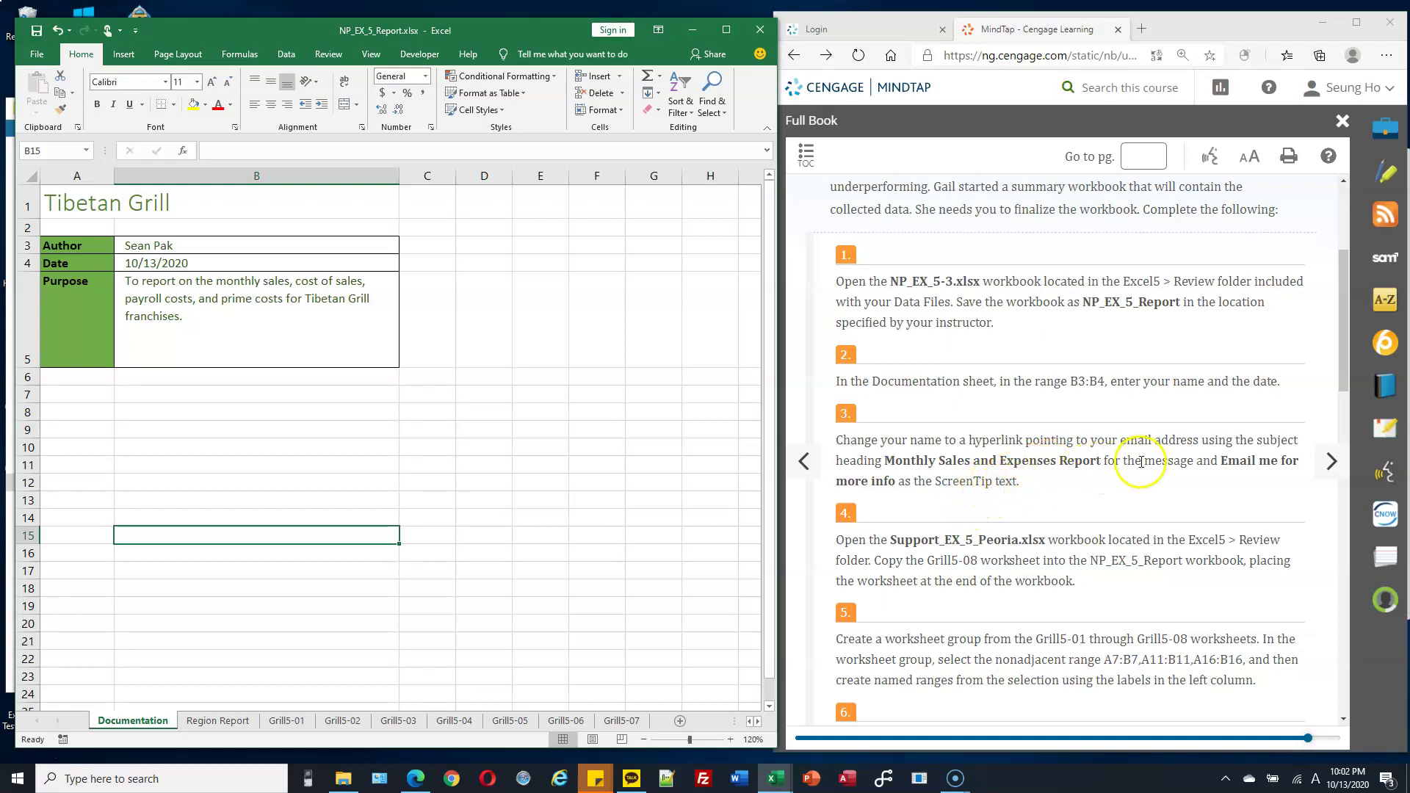
click(928, 542)
double_click(928, 541)
click(896, 439)
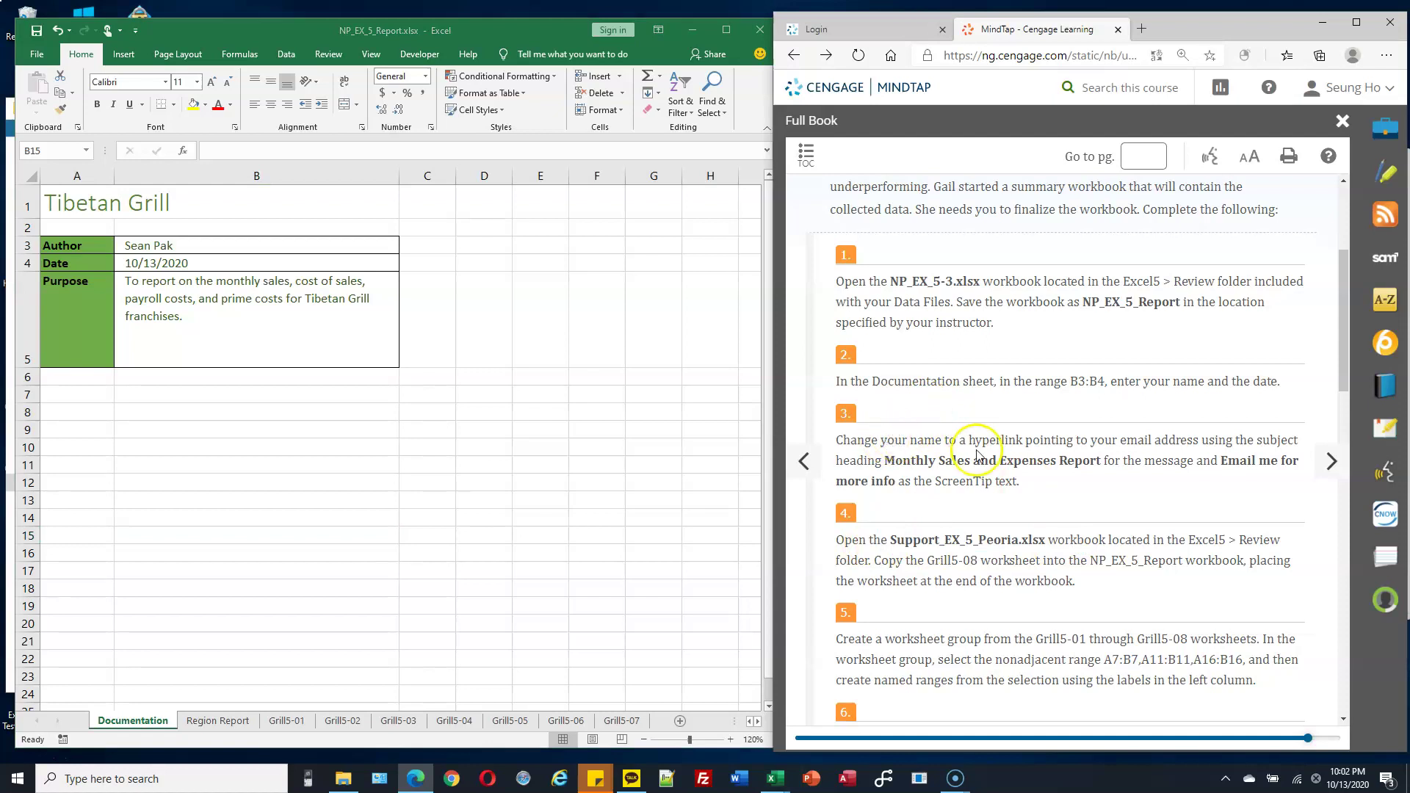
drag(969, 440, 1061, 439)
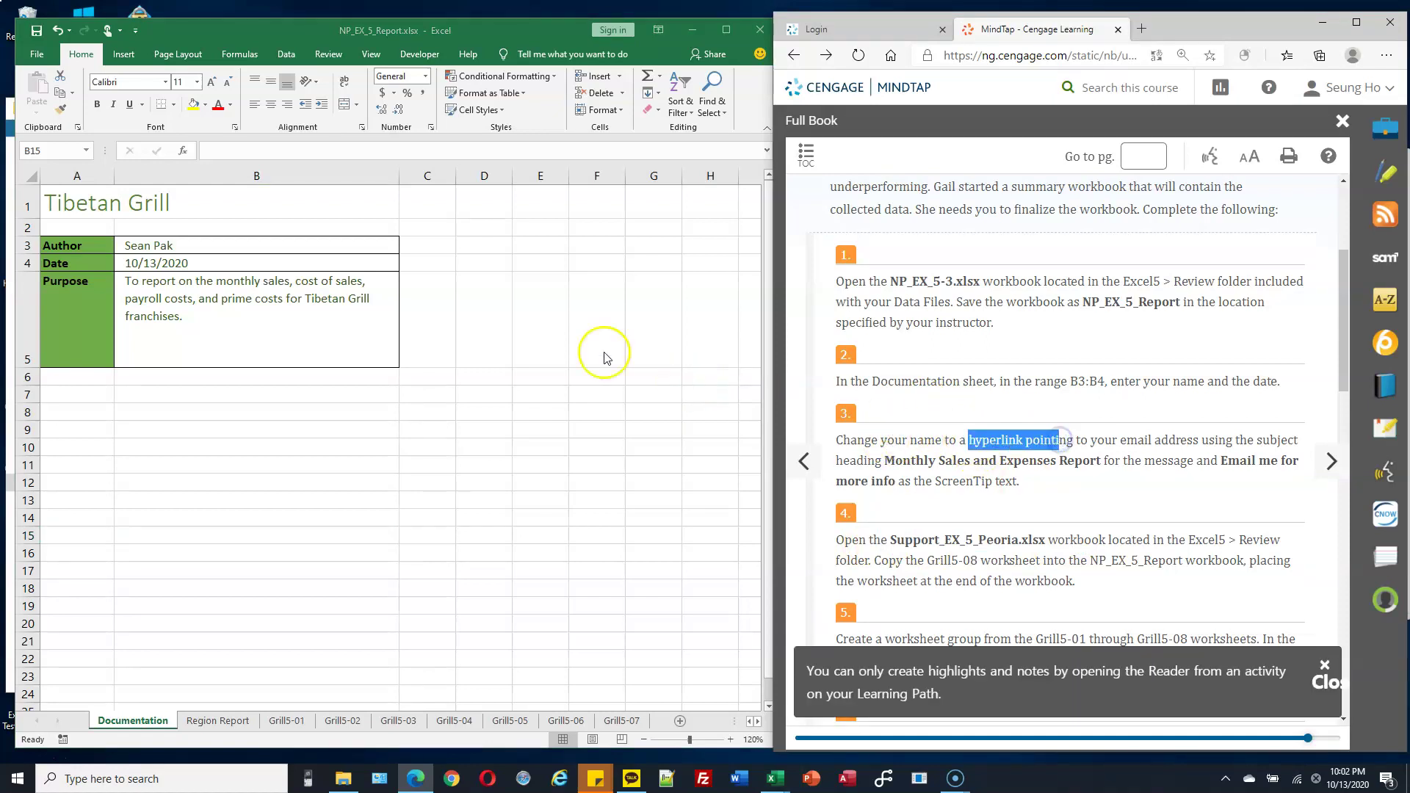
click(195, 244)
click(194, 244)
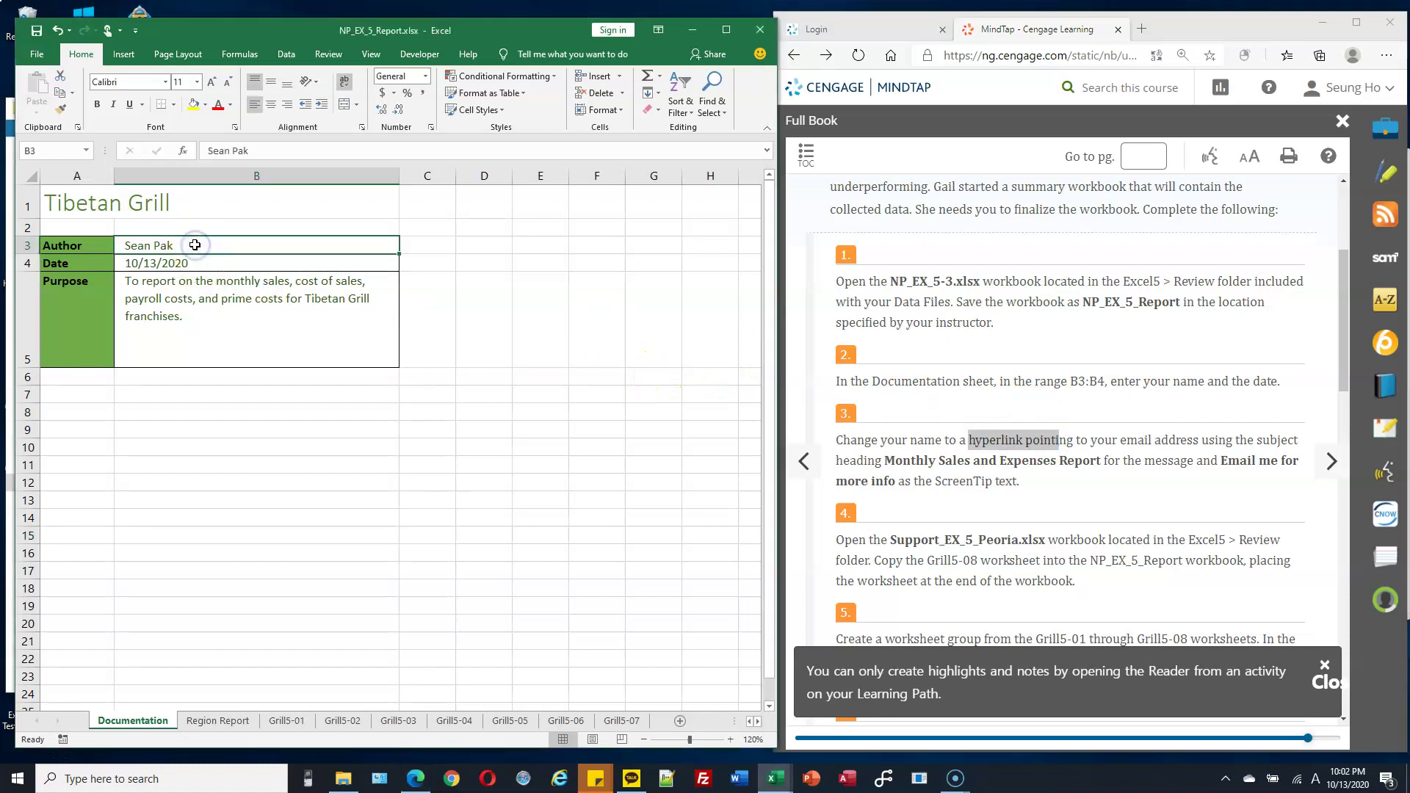
Insert an e-mail link on B3 with the author's address and subject 'Monthly Sales and Expenses Report'.
click(125, 56)
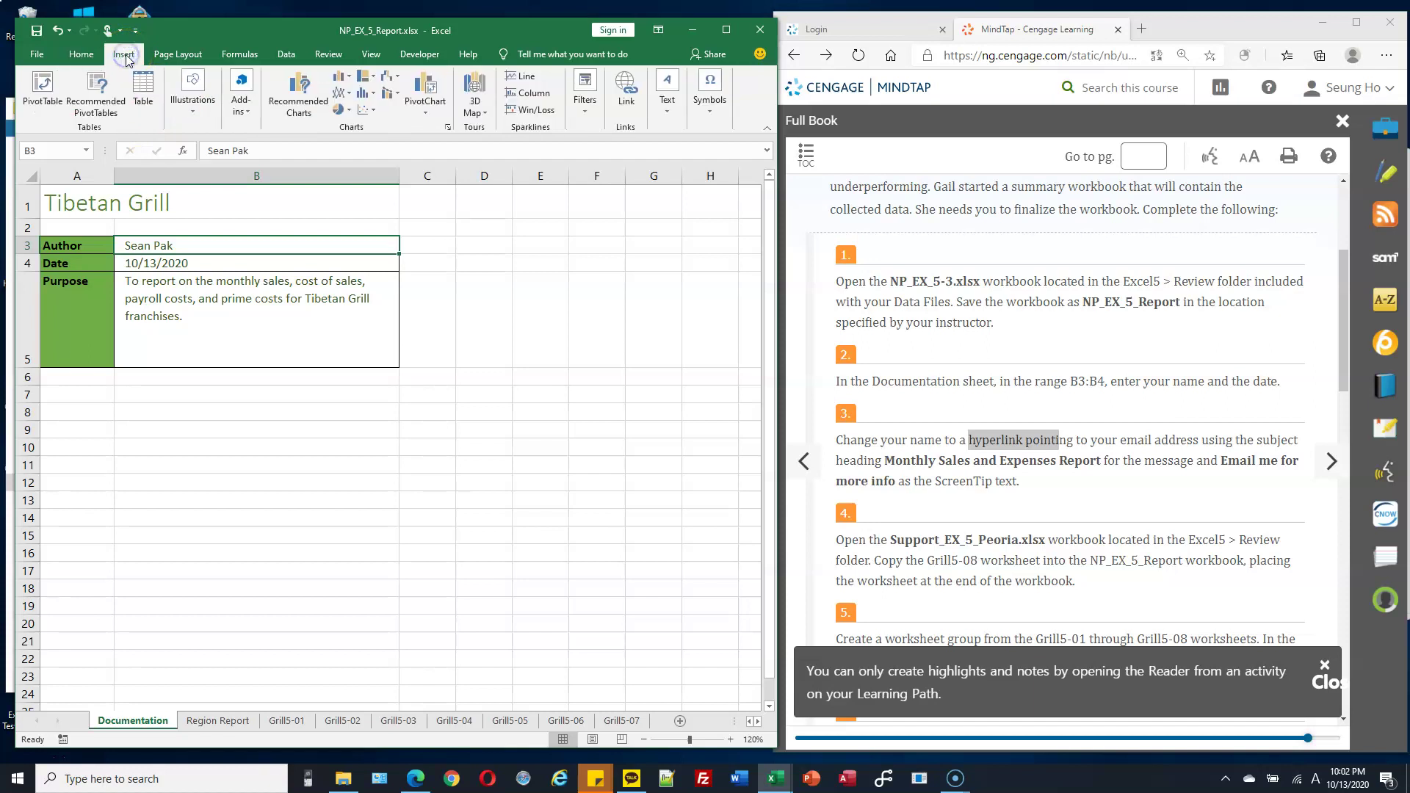
click(628, 110)
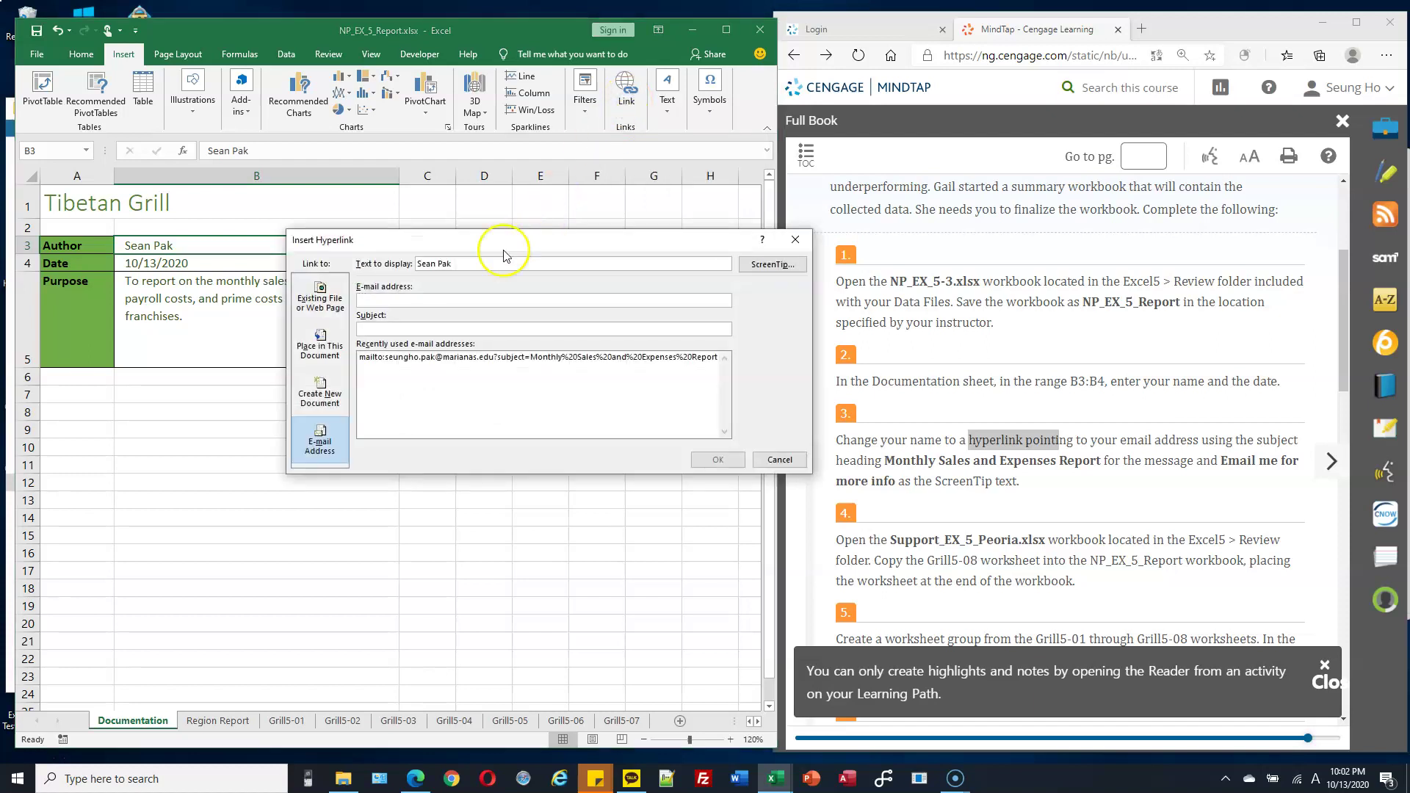
click(421, 299)
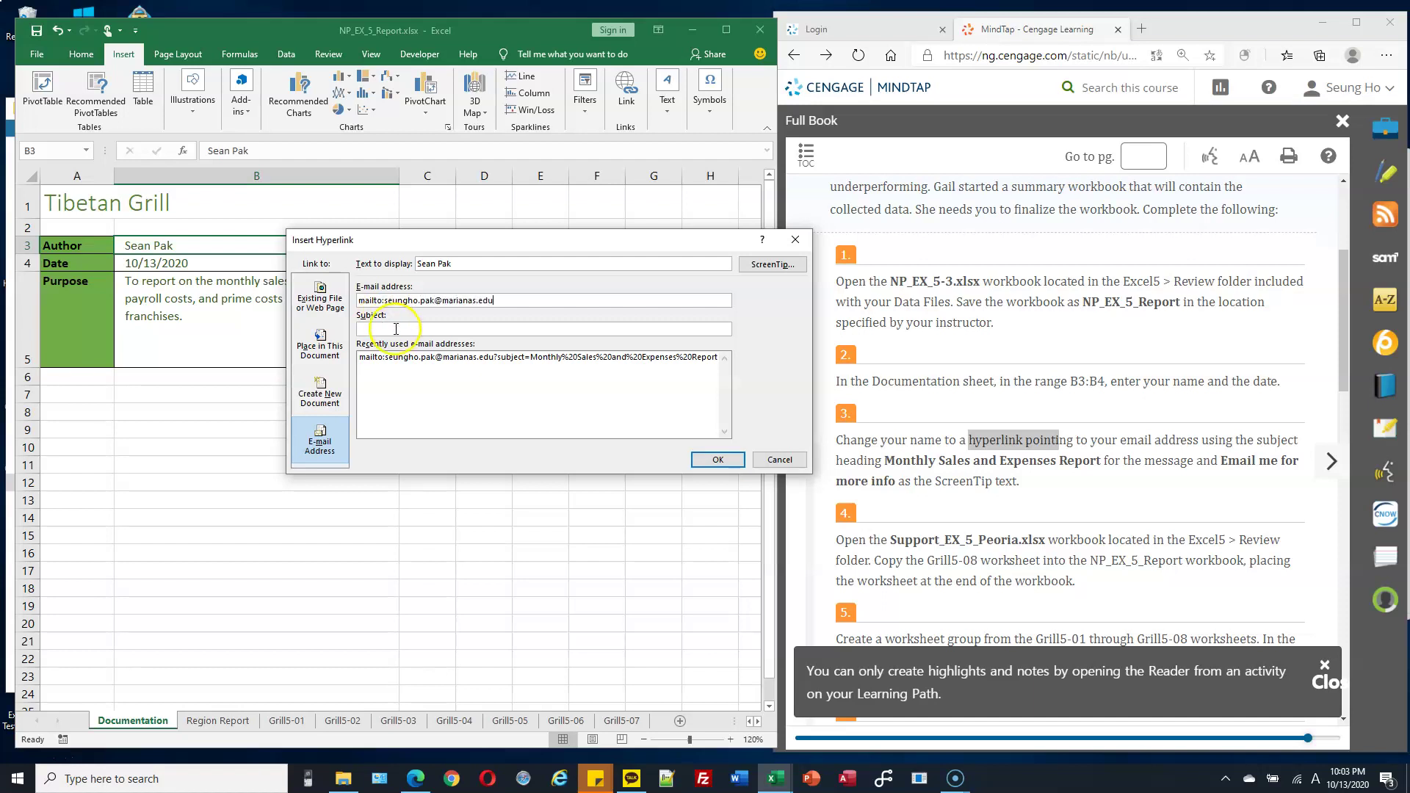
click(1031, 351)
drag(886, 461, 1102, 458)
key(ctrl+c)
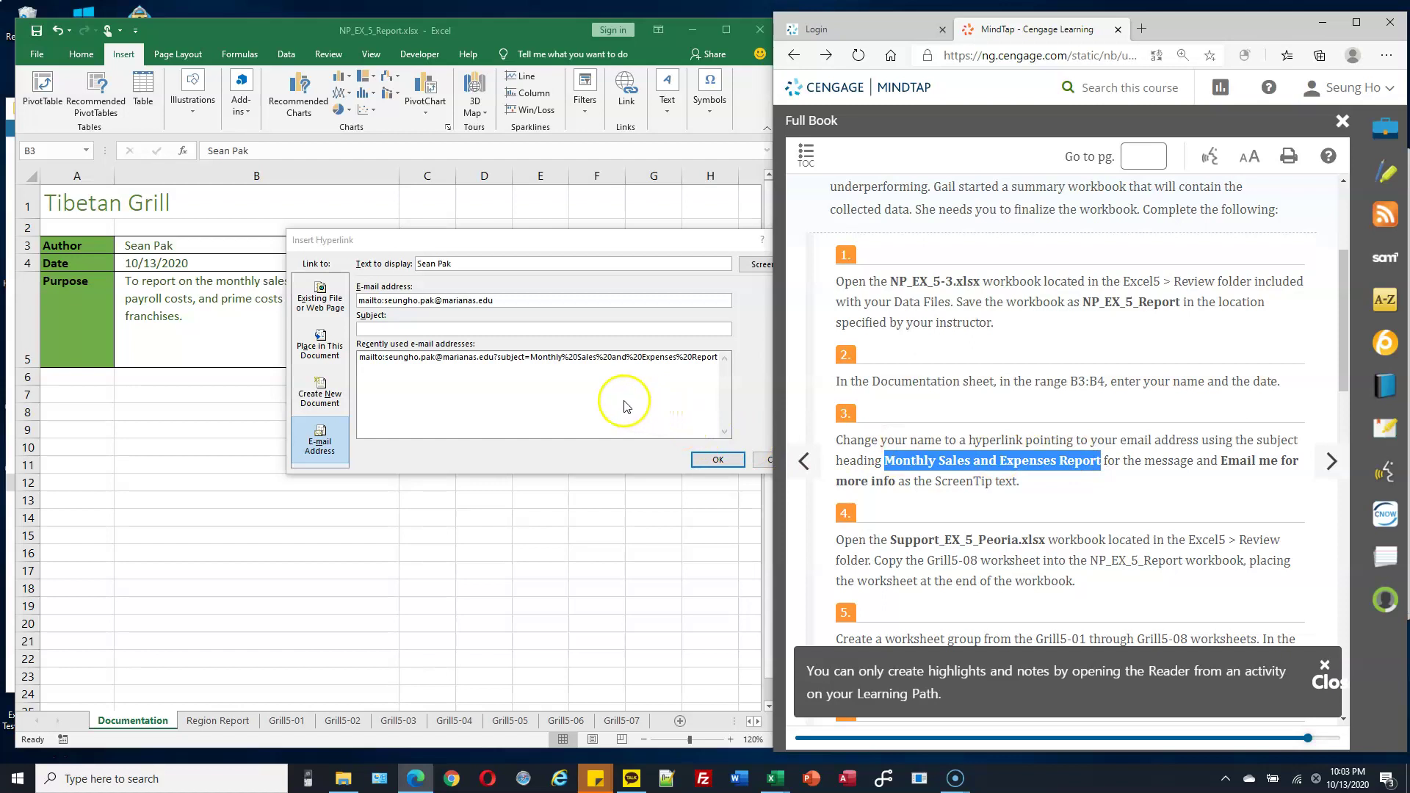
click(542, 330)
key(ctrl+v)
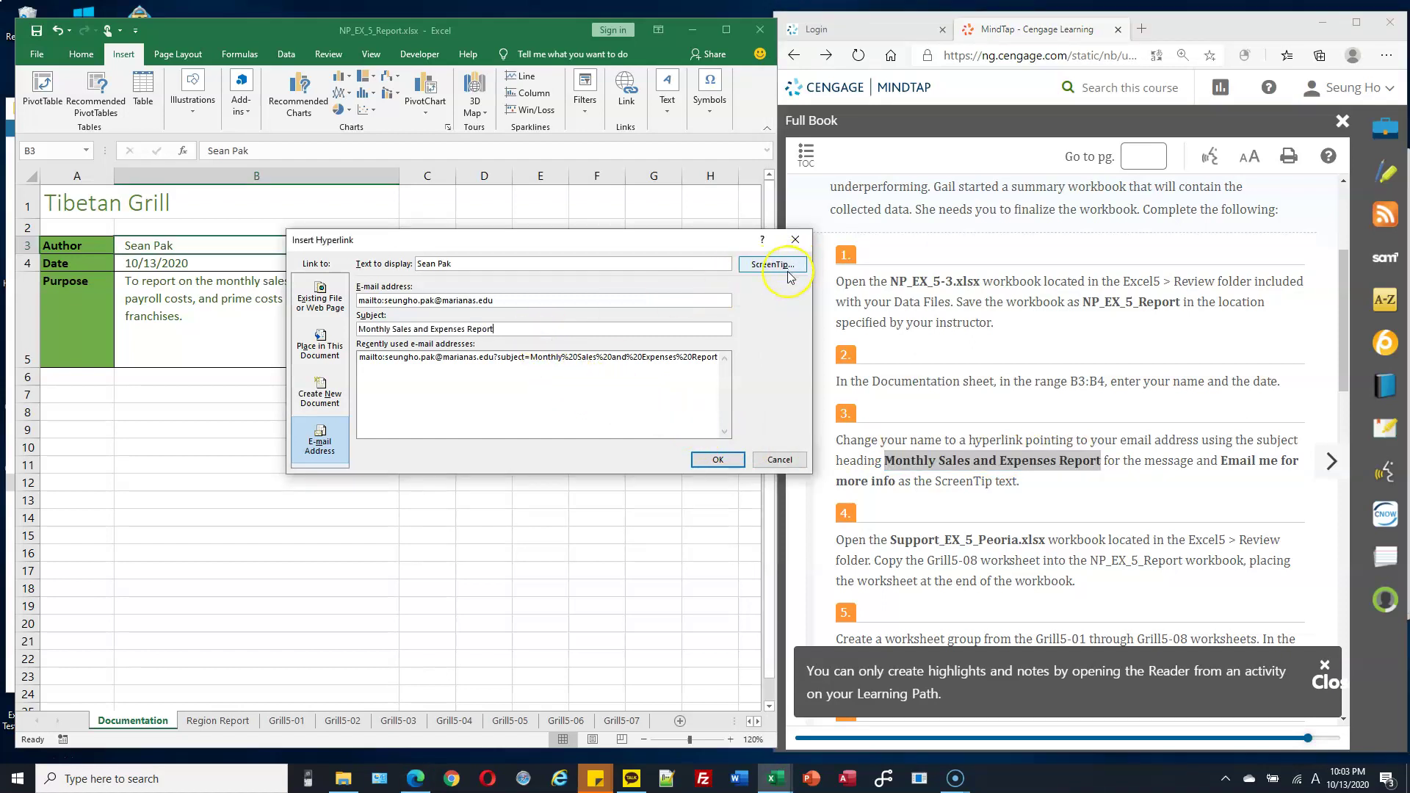
Give the link the ScreenTip 'Email me for more info' and finish the hyperlink.
click(787, 266)
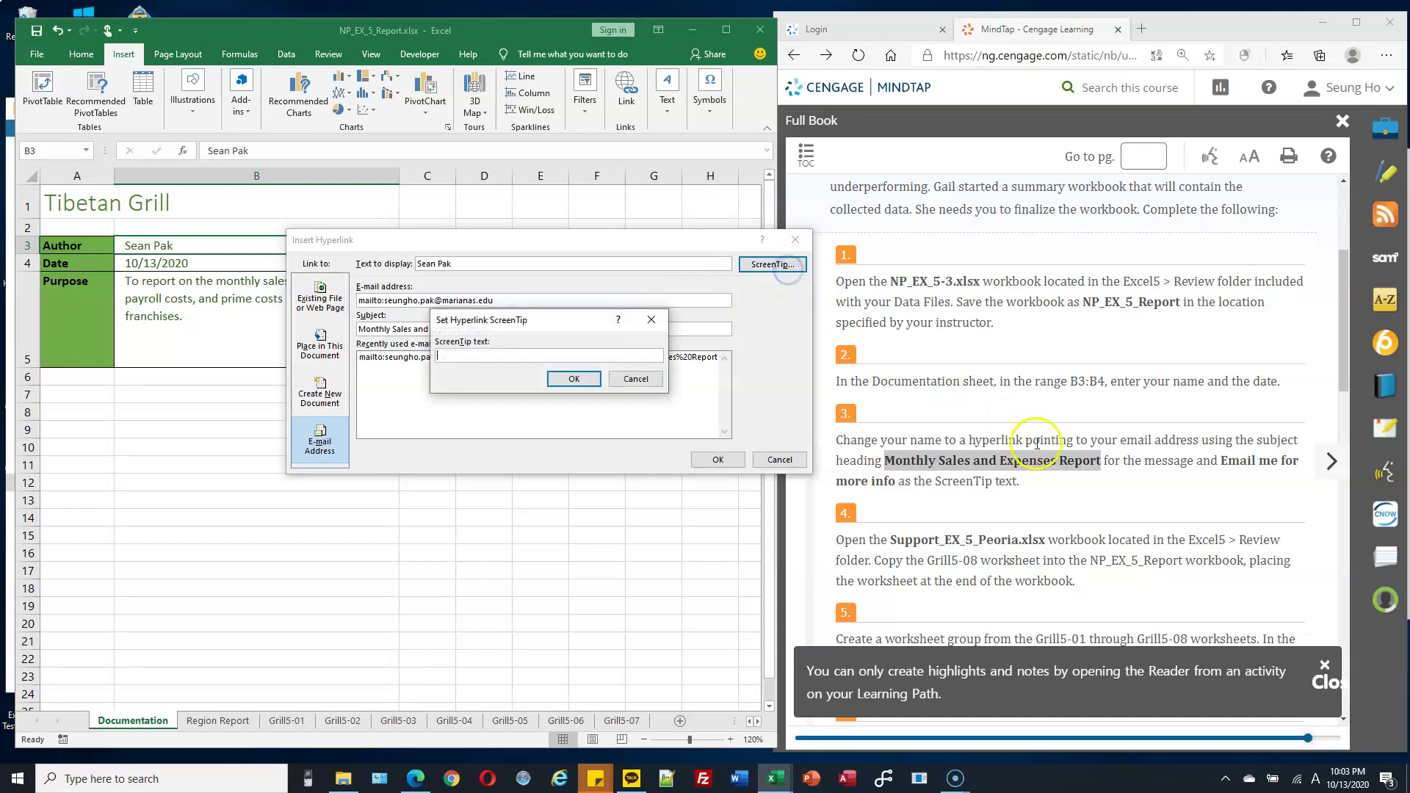
drag(1223, 463, 894, 479)
key(ctrl+c)
click(473, 356)
key(ctrl+v)
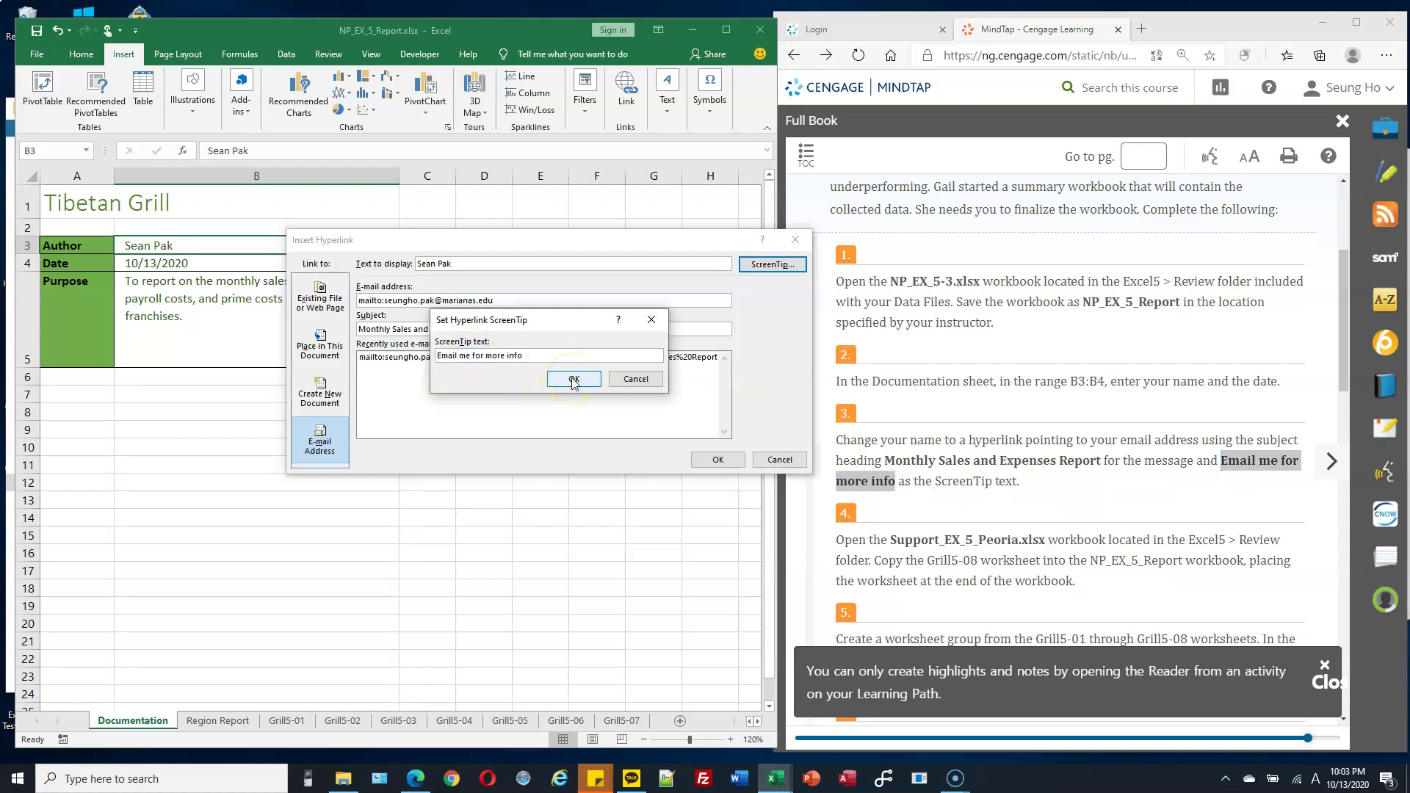
click(574, 379)
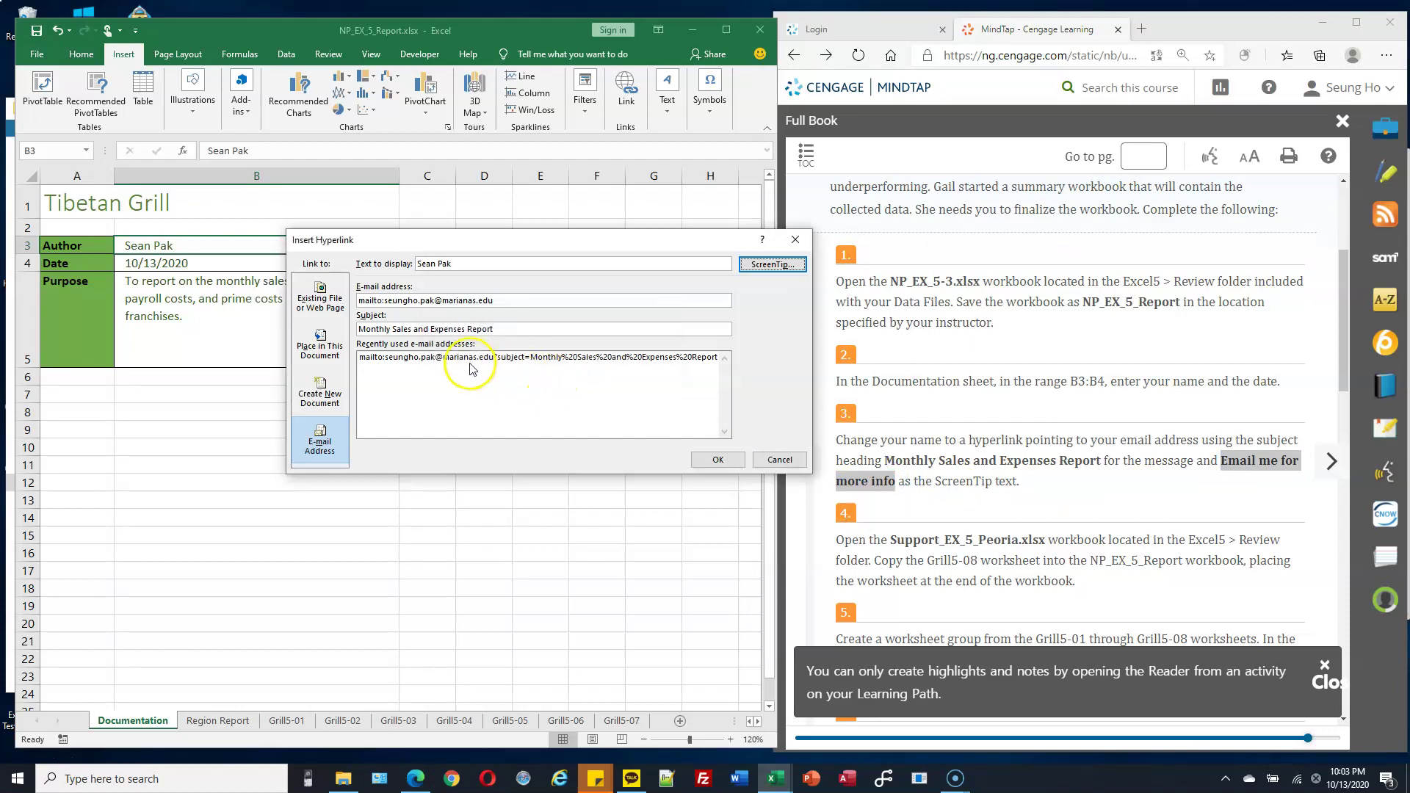
click(717, 459)
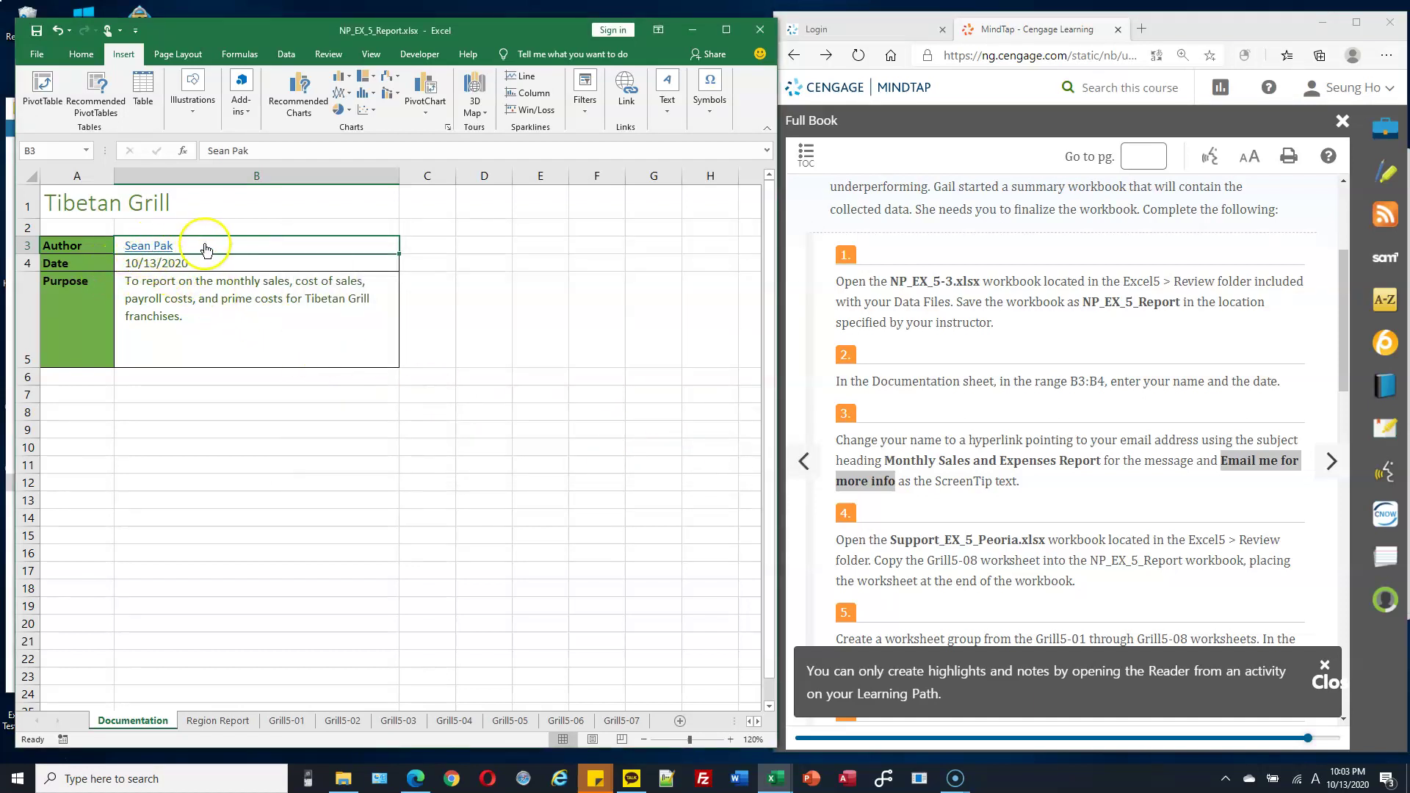
mouse_move(154, 250)
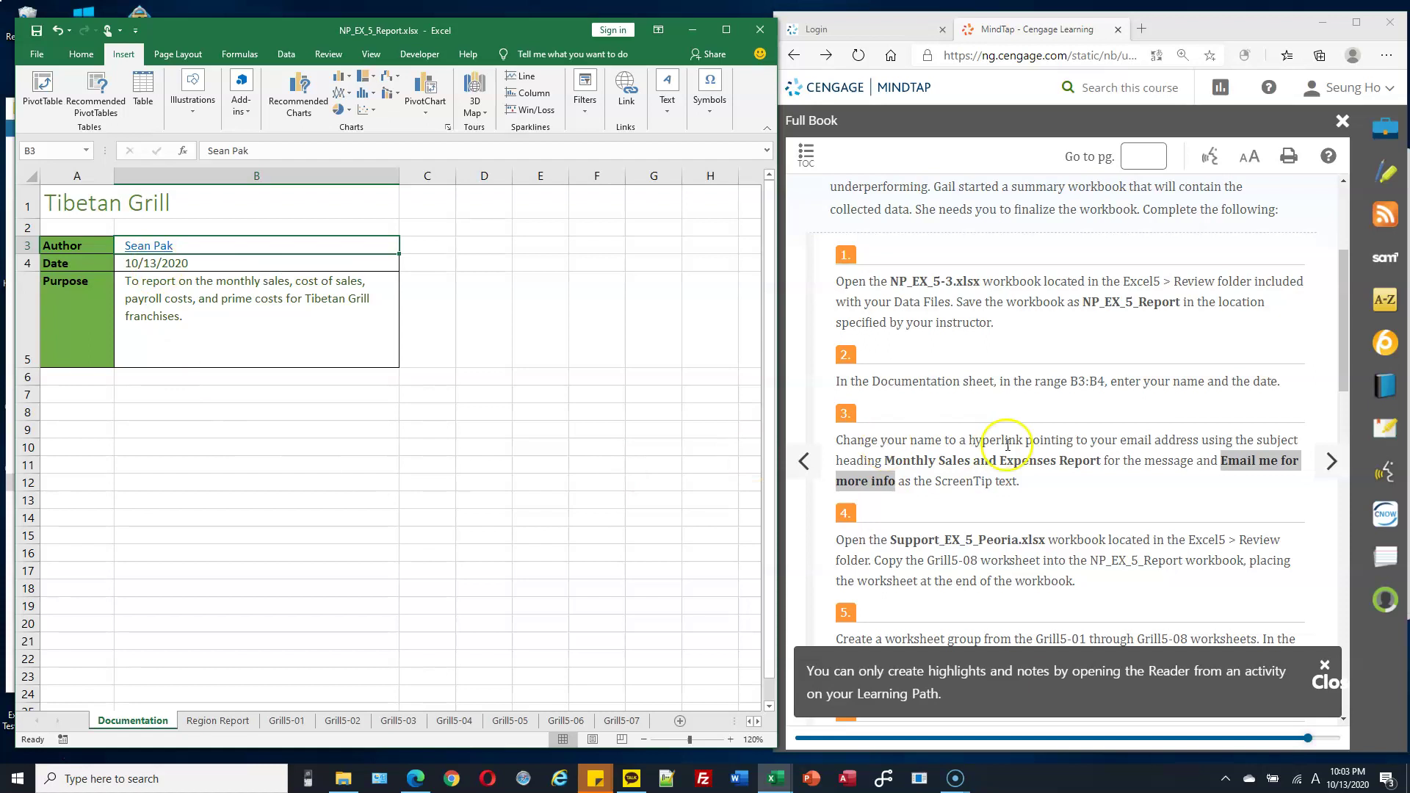
scroll(1029, 441, down, 2)
click(1034, 436)
drag(891, 375, 1032, 375)
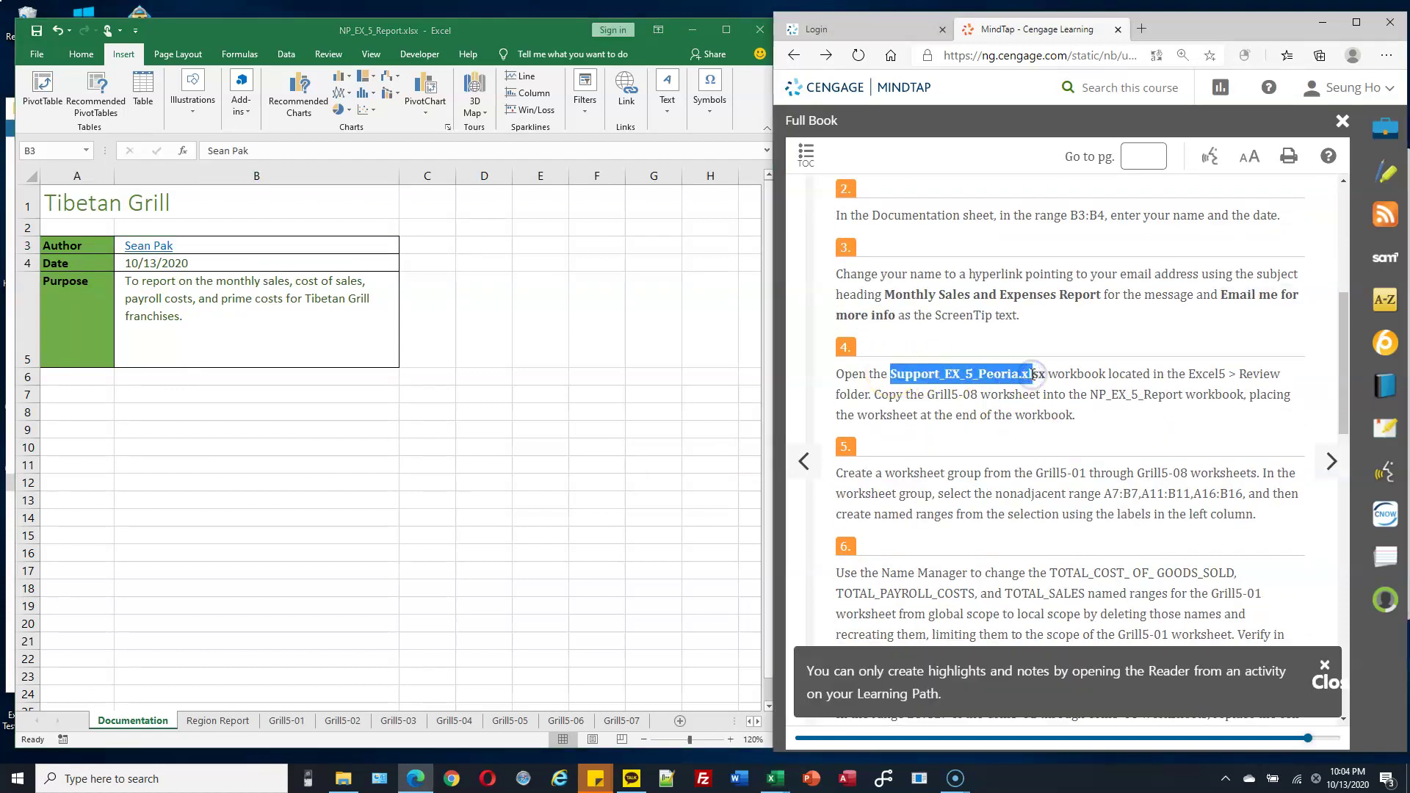
drag(935, 395, 1034, 400)
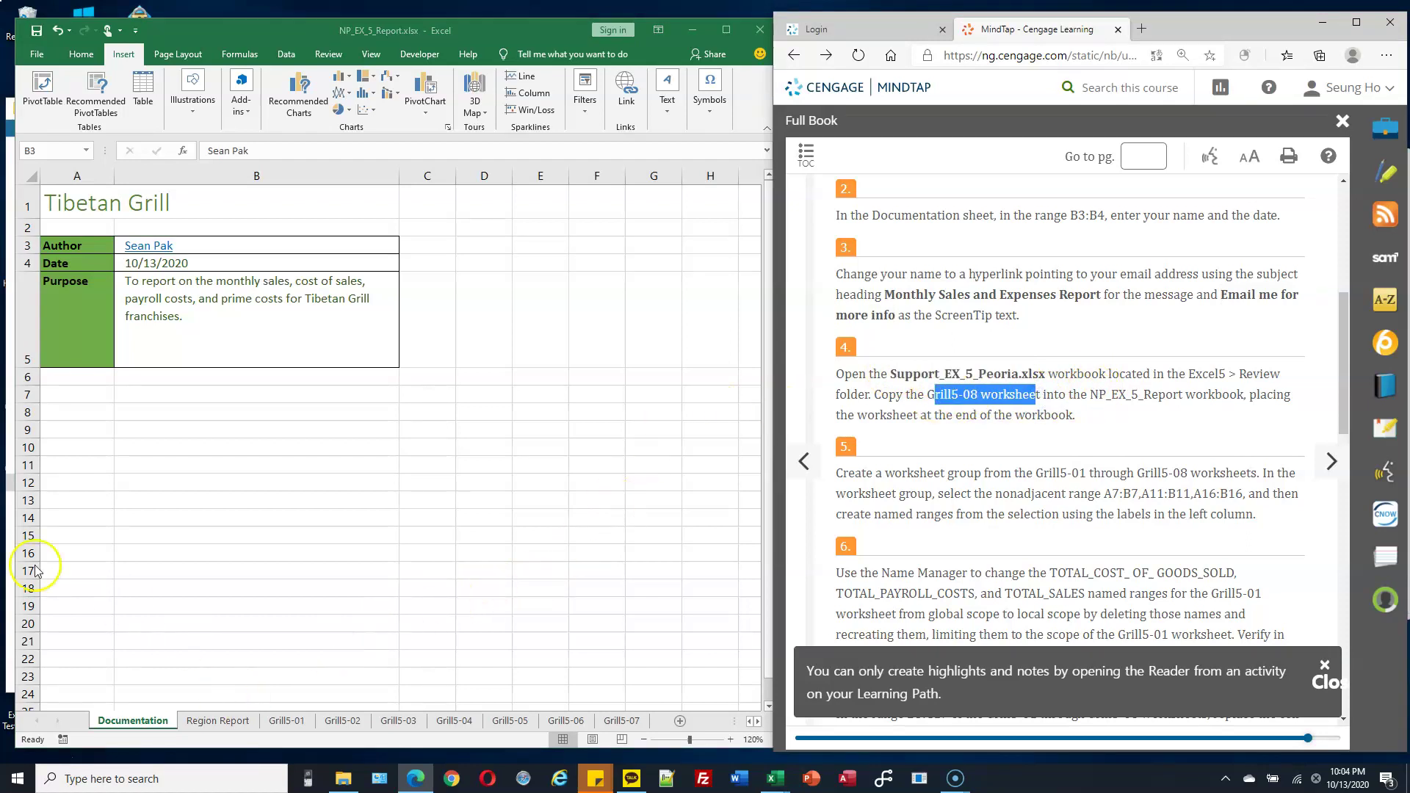
Select the five Support_EX_5 workbooks in the Excel5 Review data files folder.
click(343, 779)
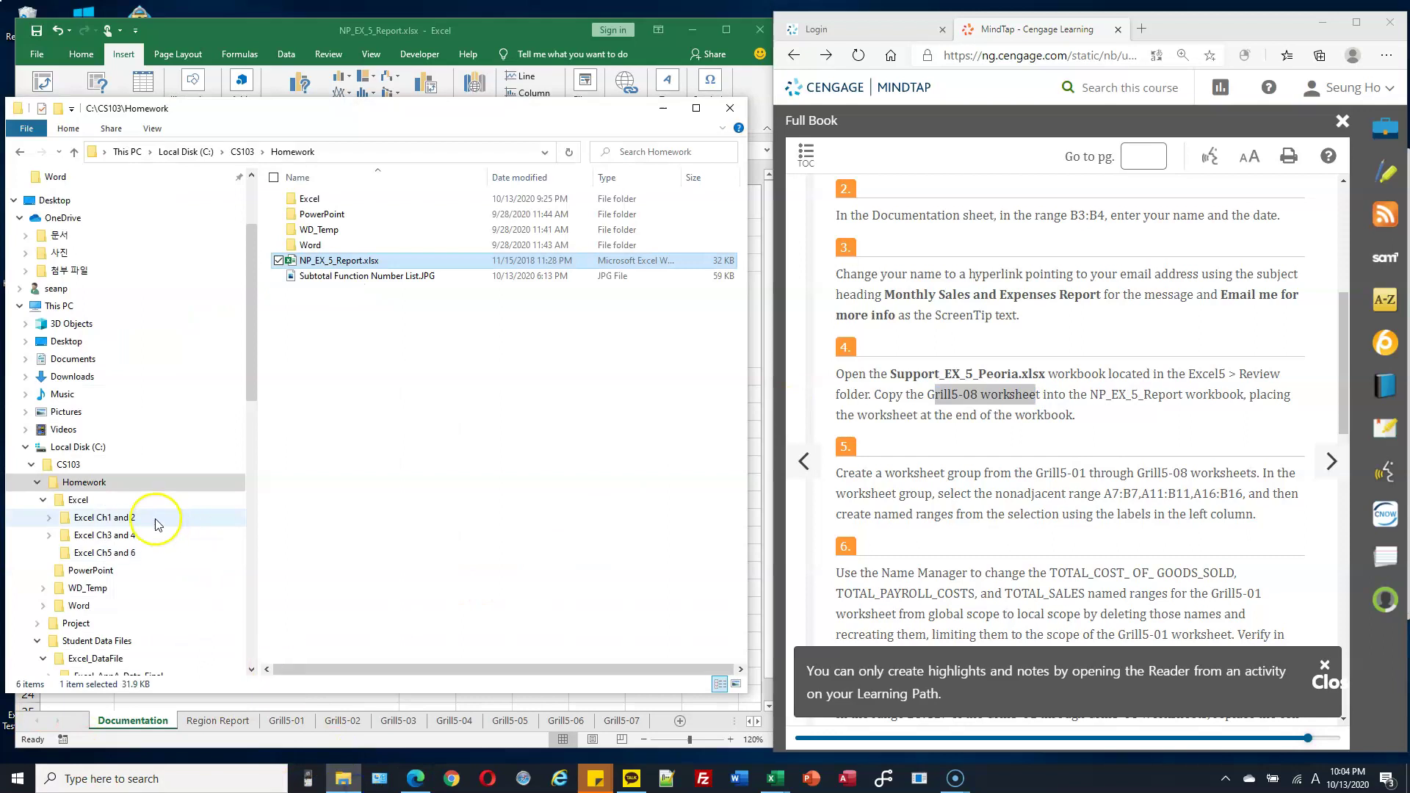
scroll(169, 573, down, 2)
click(111, 635)
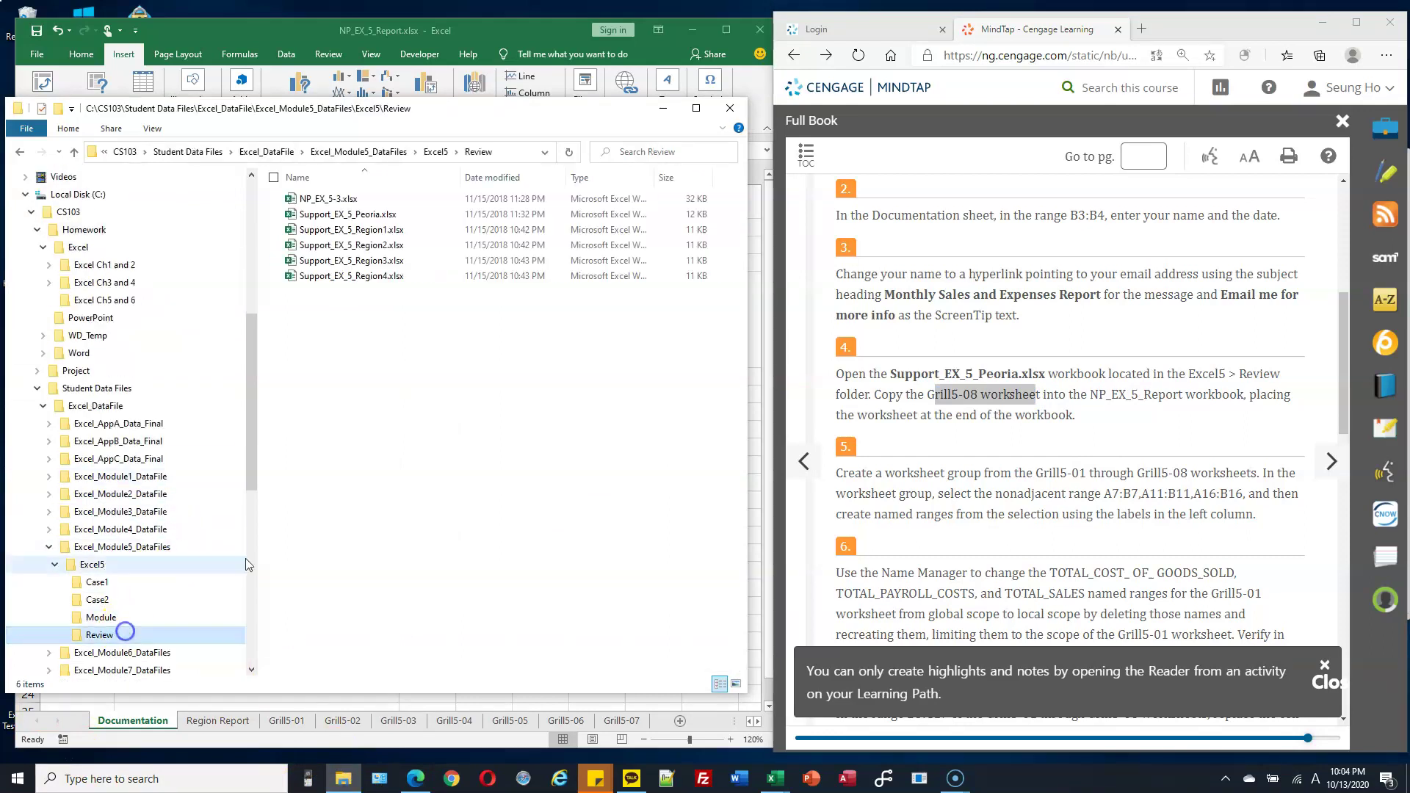
drag(420, 325, 360, 213)
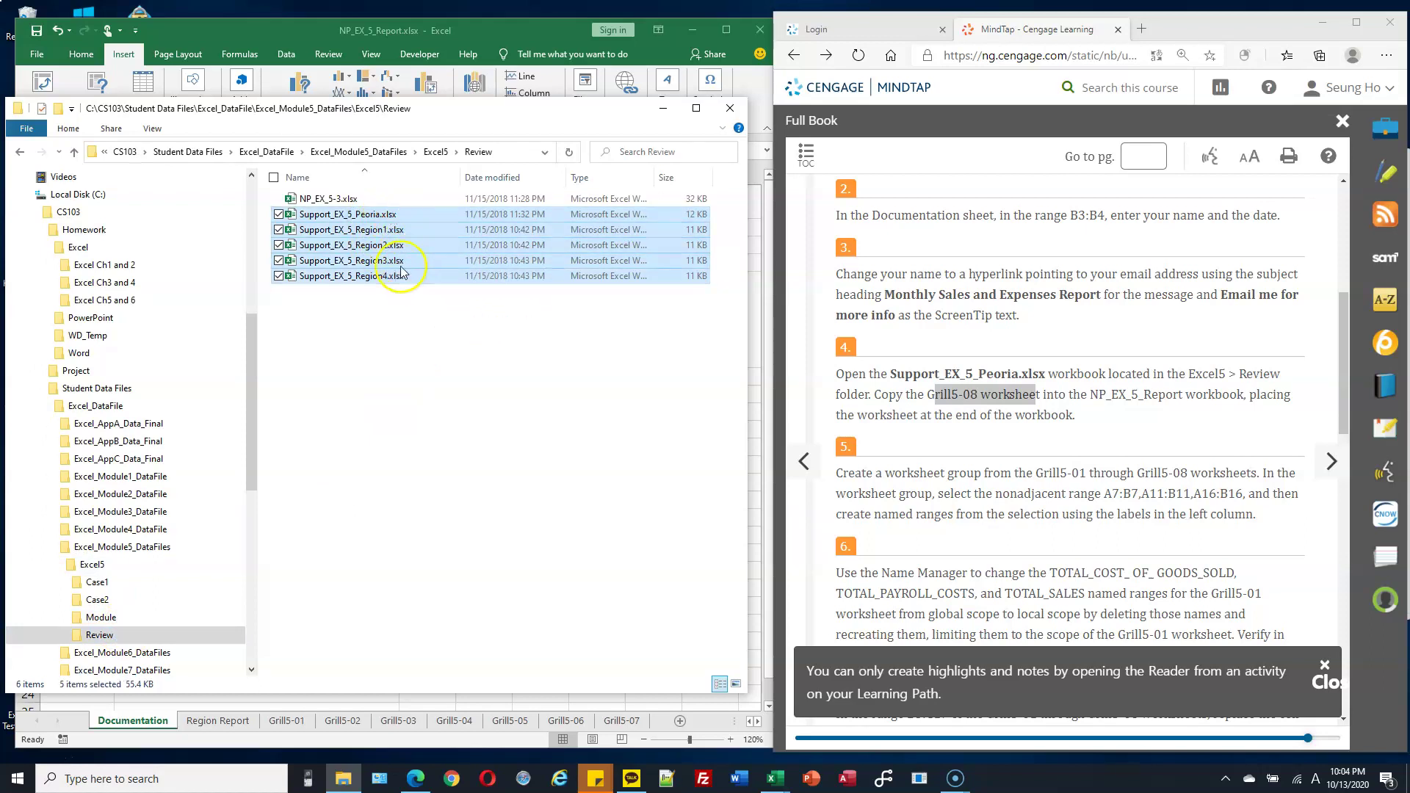
drag(249, 456, 249, 385)
Paste the workbooks into the Homework folder and open Support_EX_5_Peoria.xlsx.
click(84, 424)
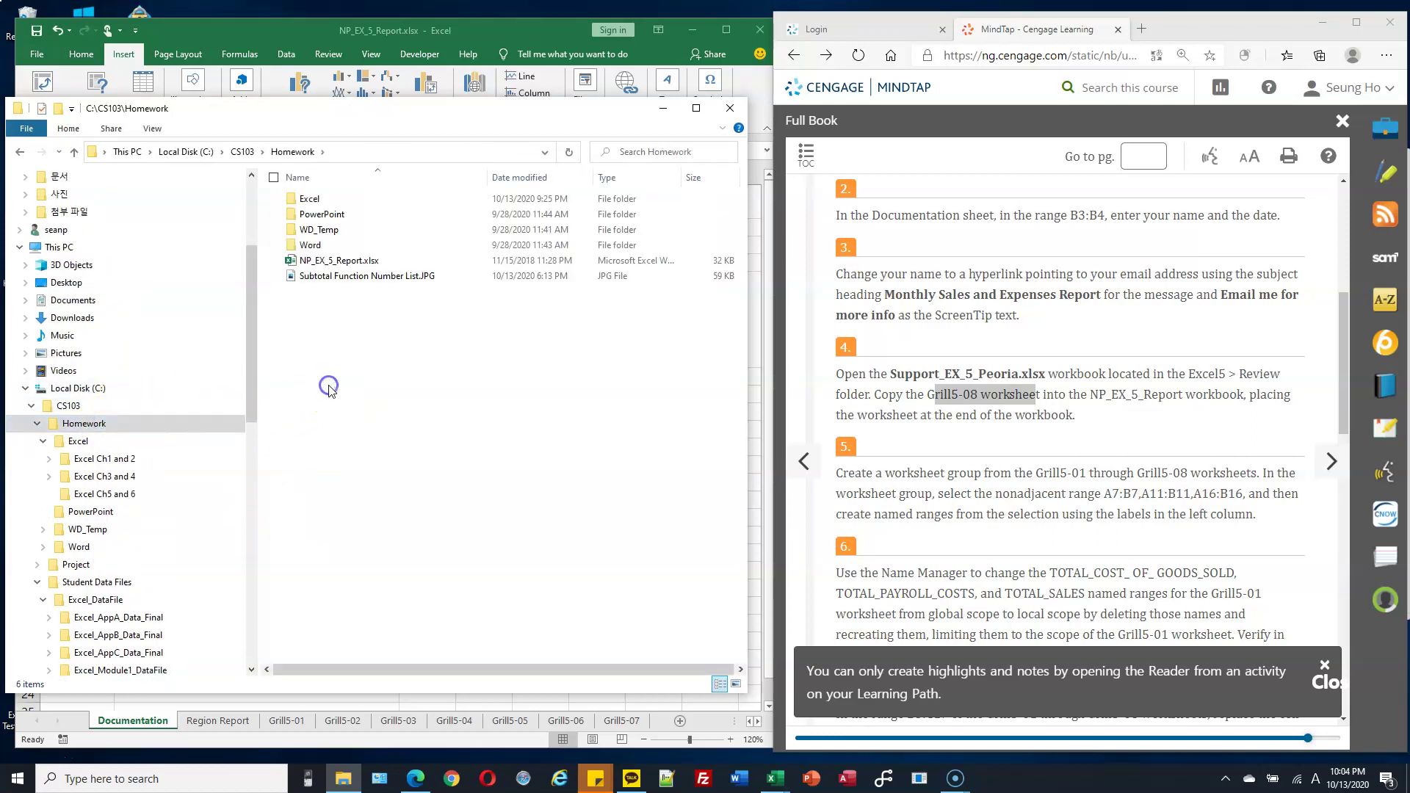
key(ctrl+v)
click(330, 385)
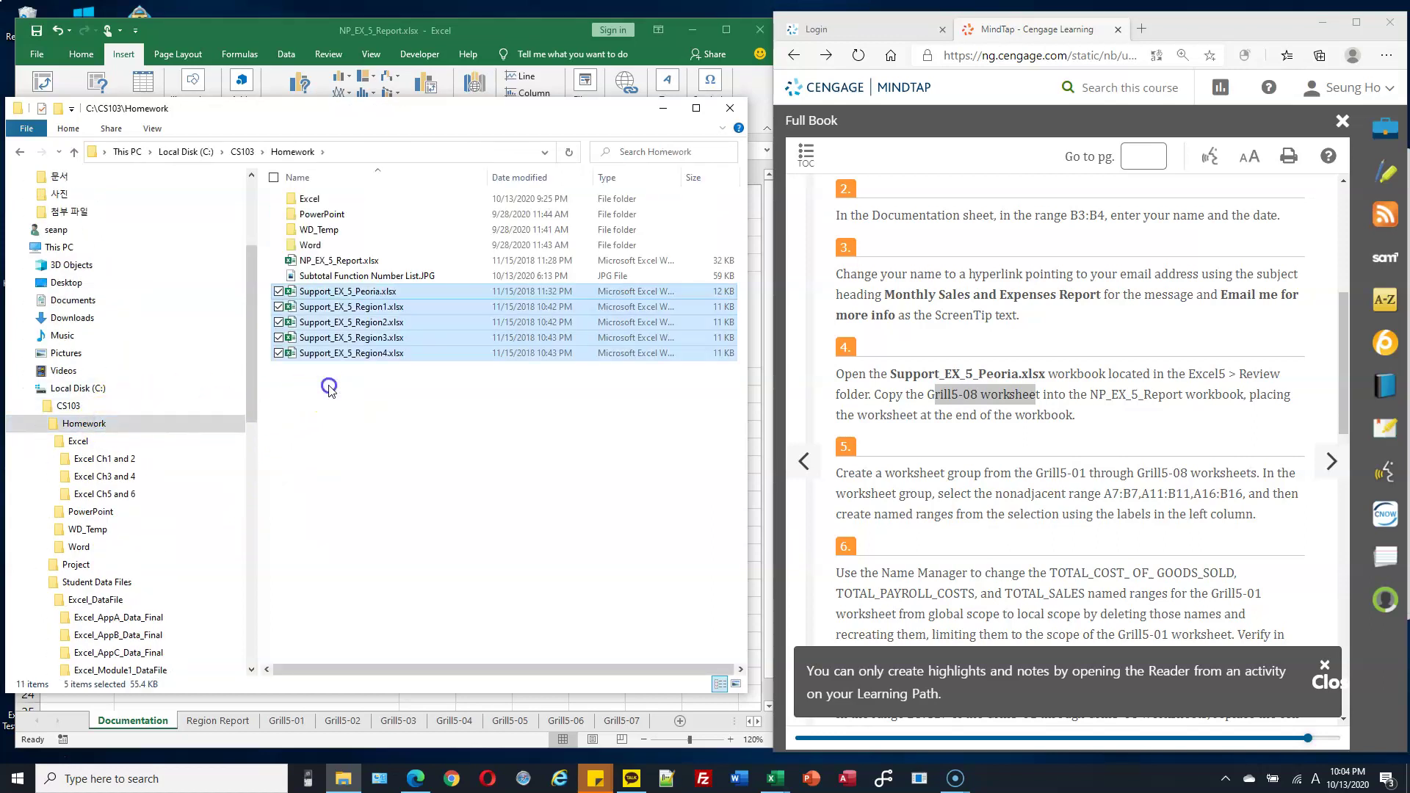
double_click(376, 293)
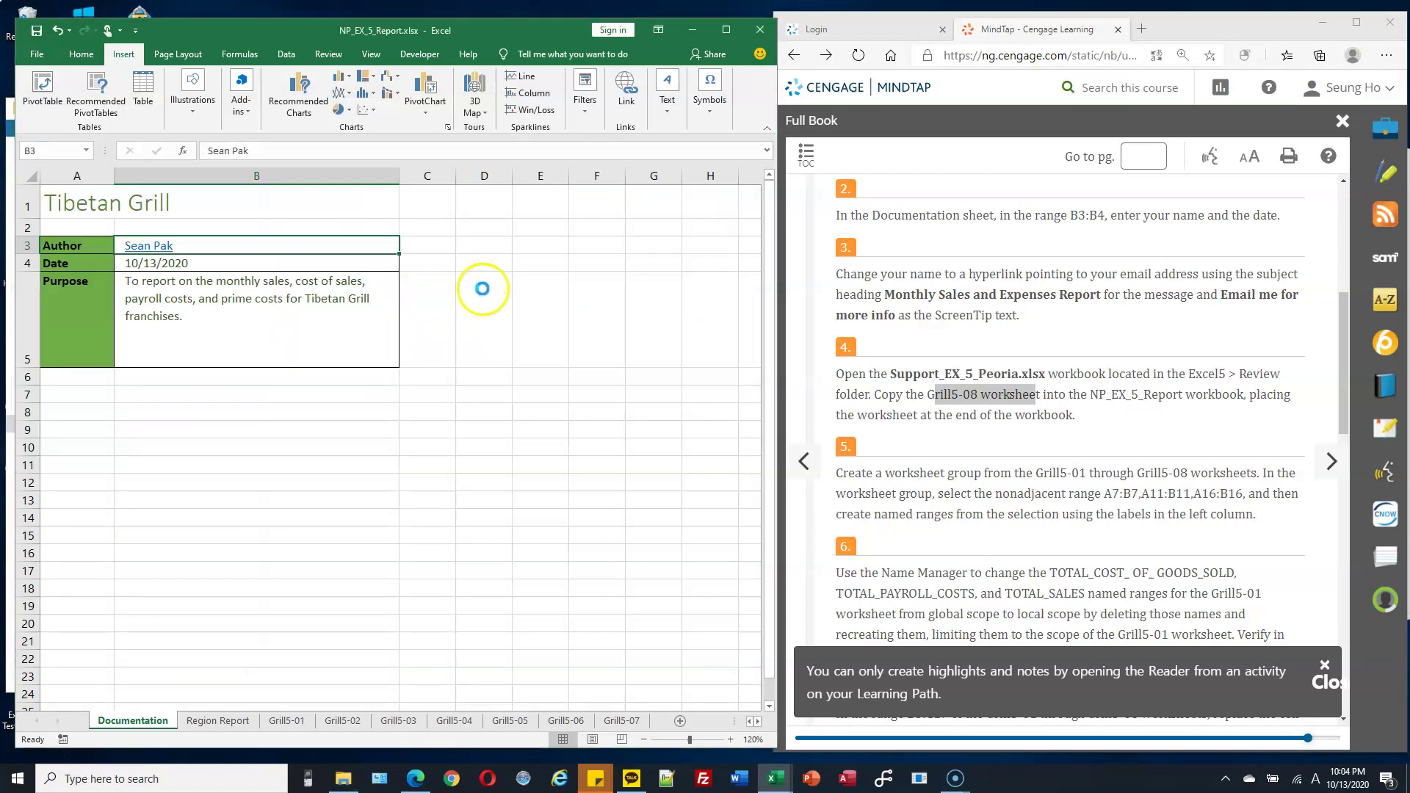
Copy Peoria's Grill5-08 sheet into NP_EX_5_Report.xlsx, placed after all existing sheets.
drag(614, 74, 618, 23)
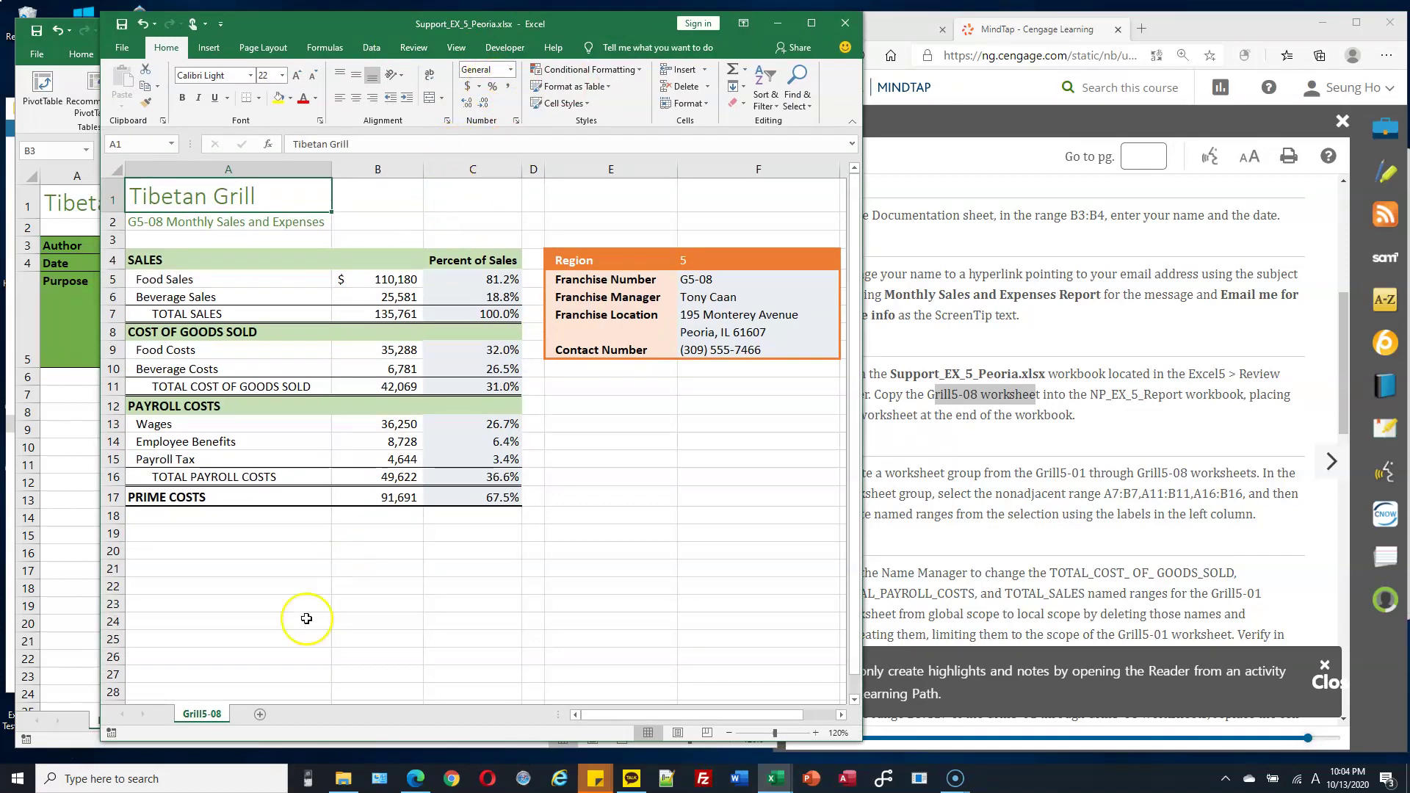
right_click(211, 723)
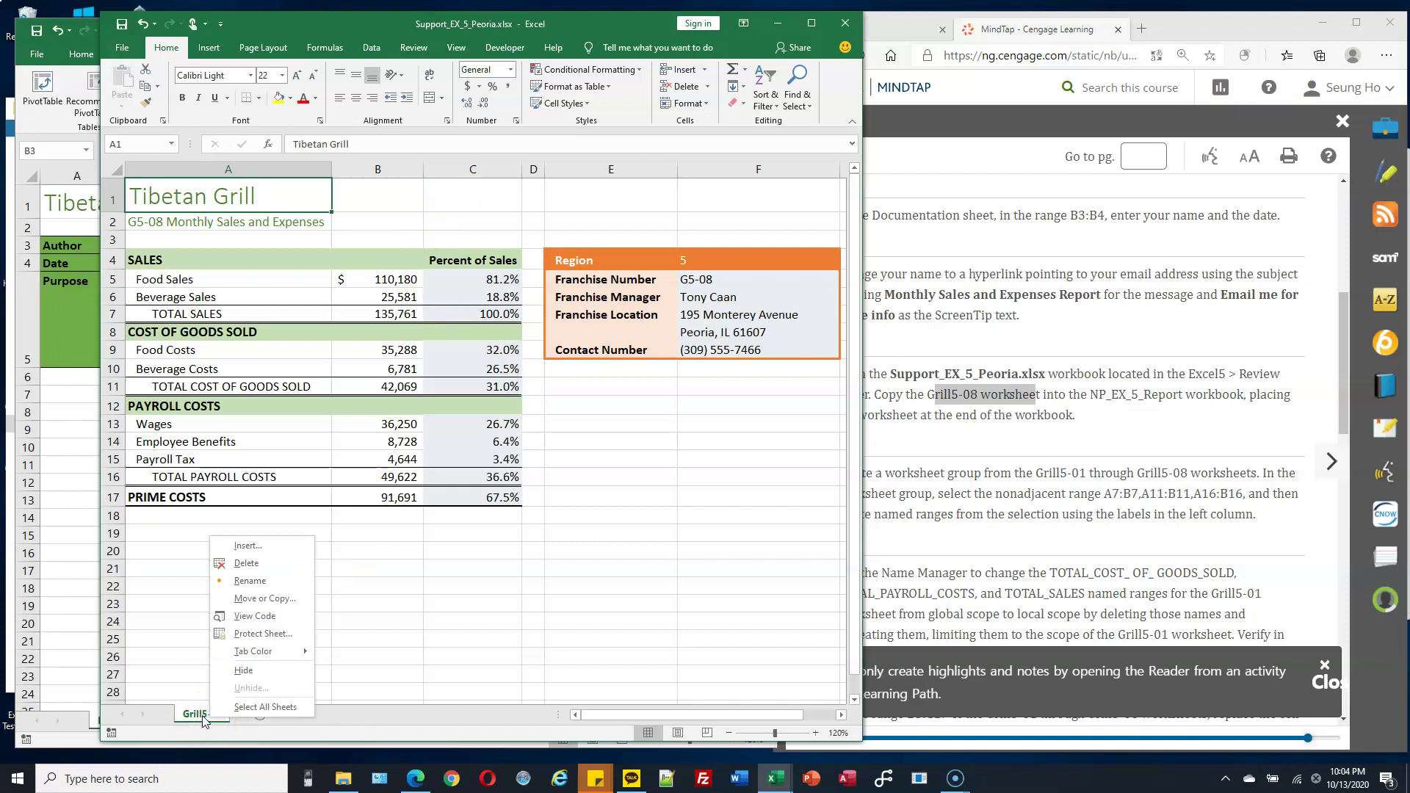
click(267, 607)
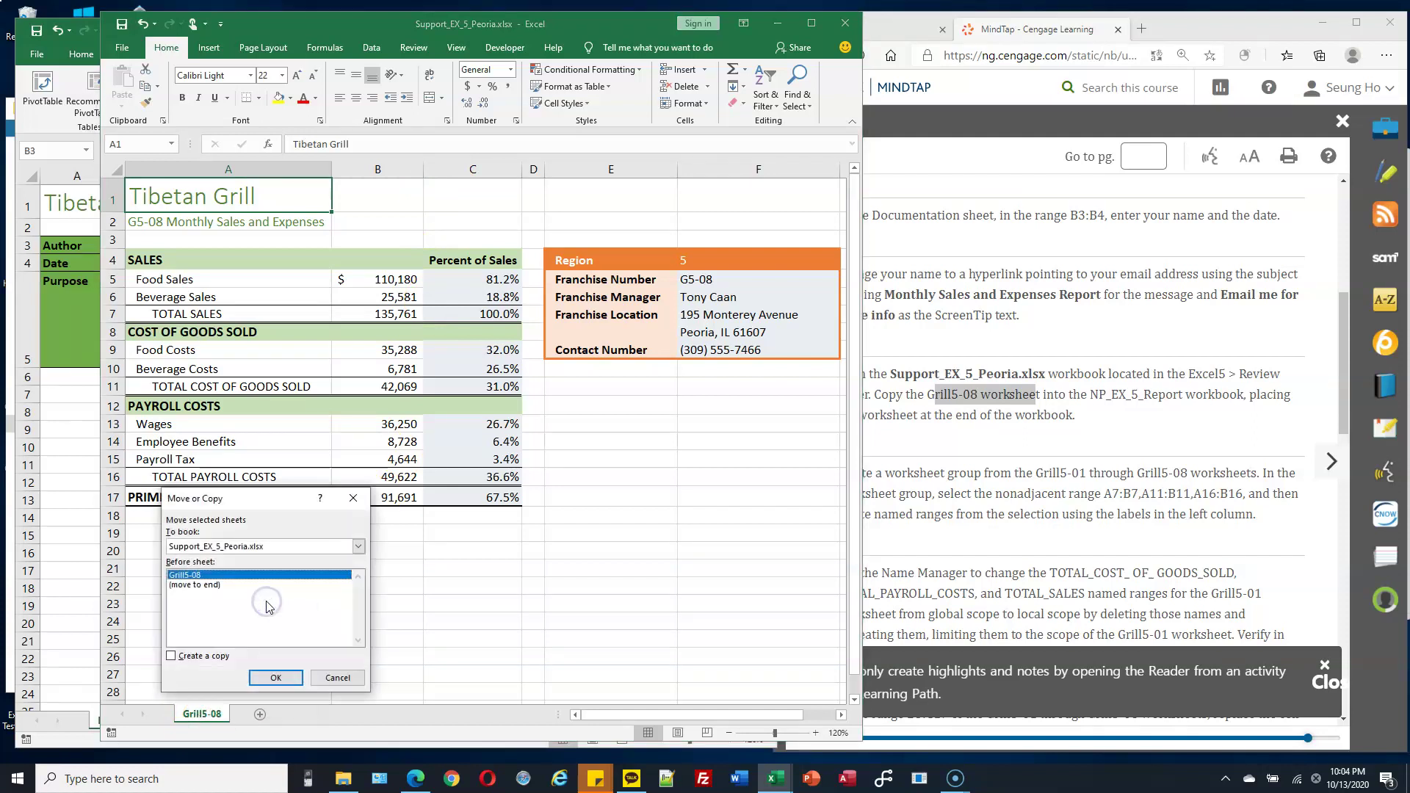
click(216, 659)
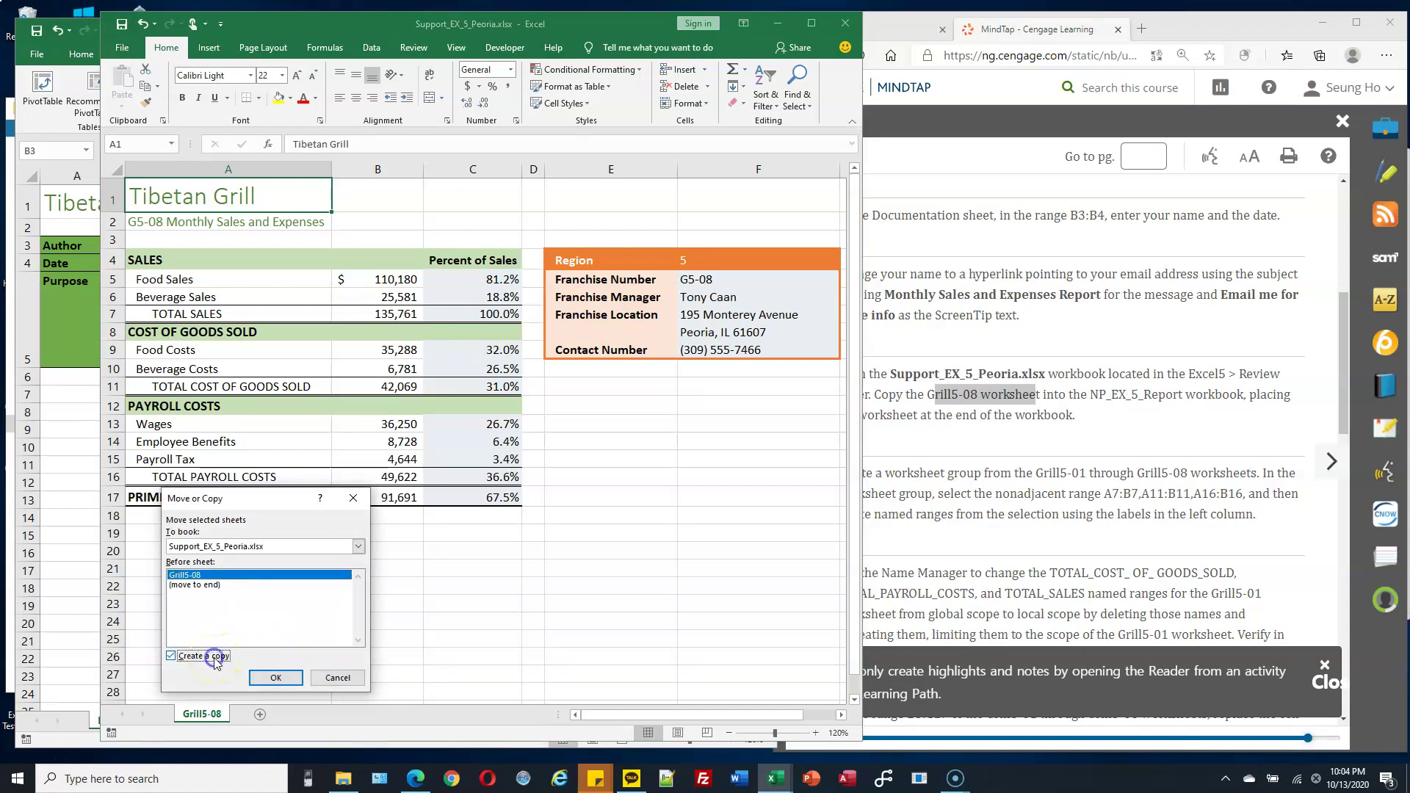
click(359, 548)
click(359, 549)
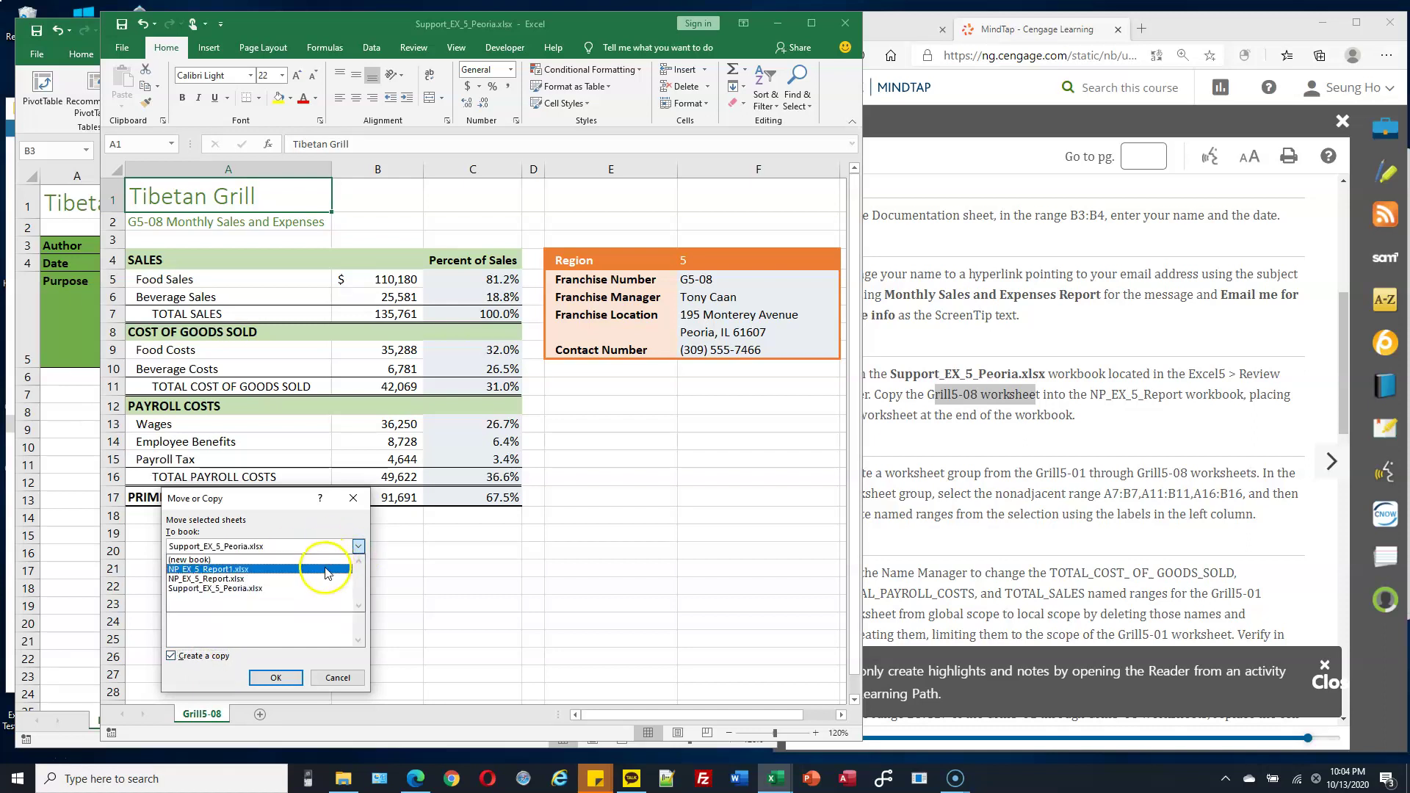
click(297, 580)
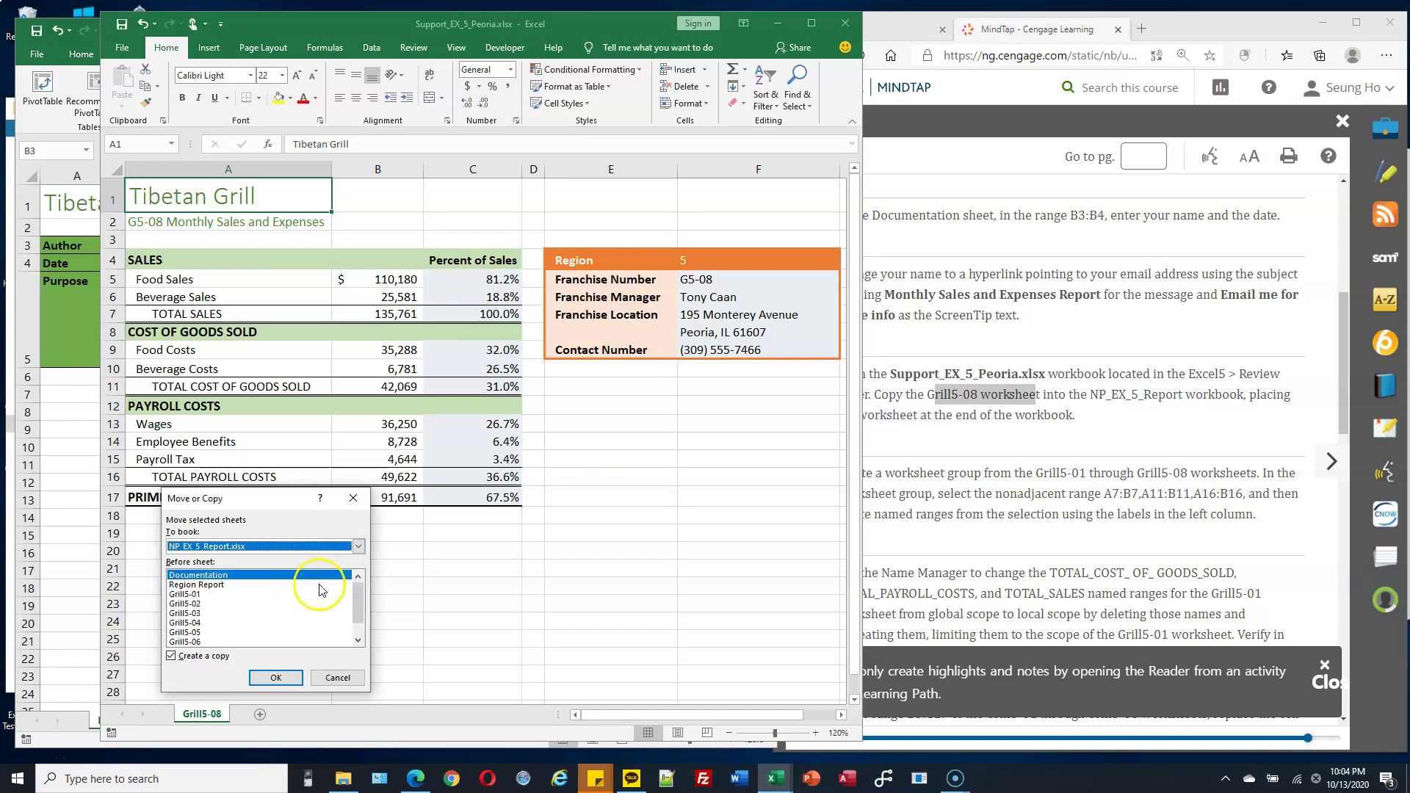
drag(355, 605, 355, 615)
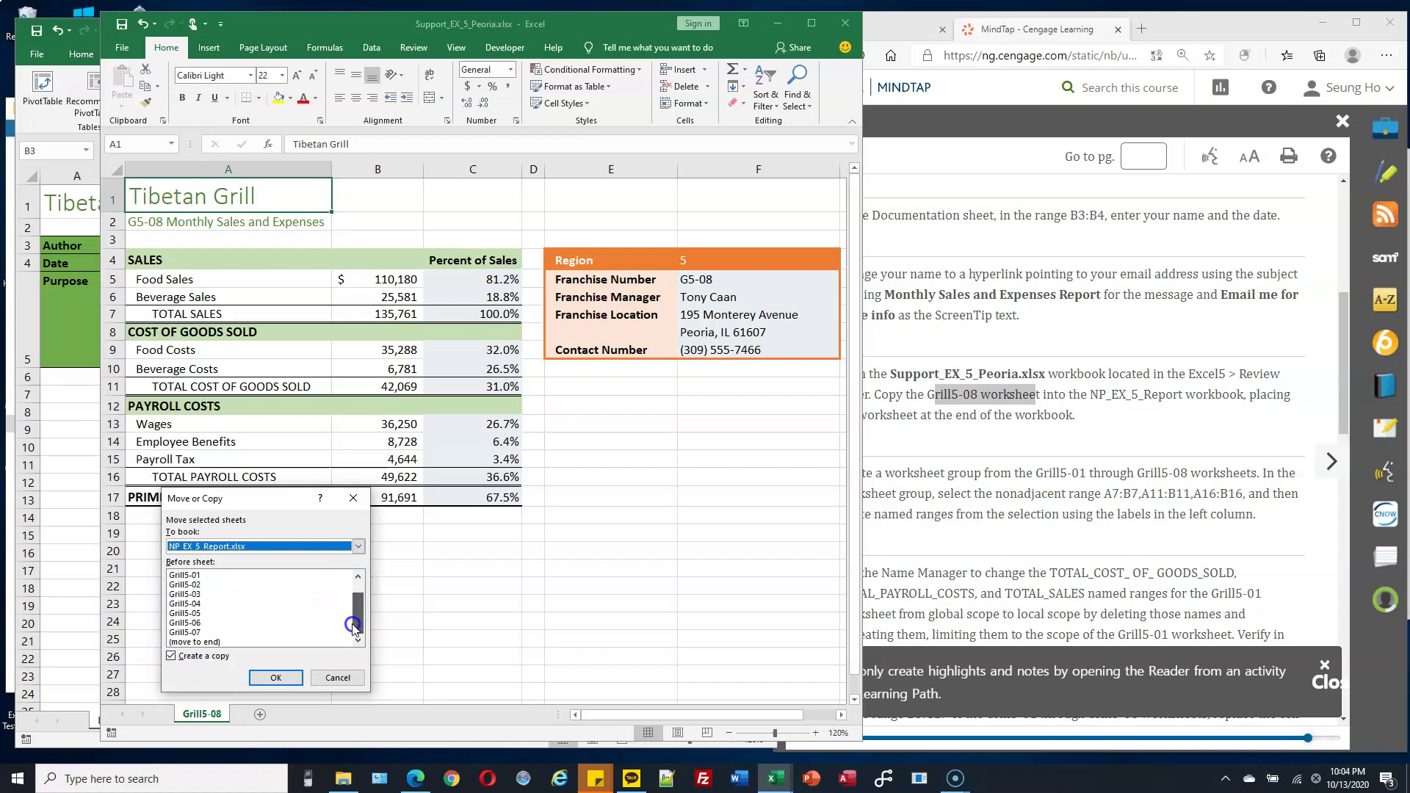
click(209, 643)
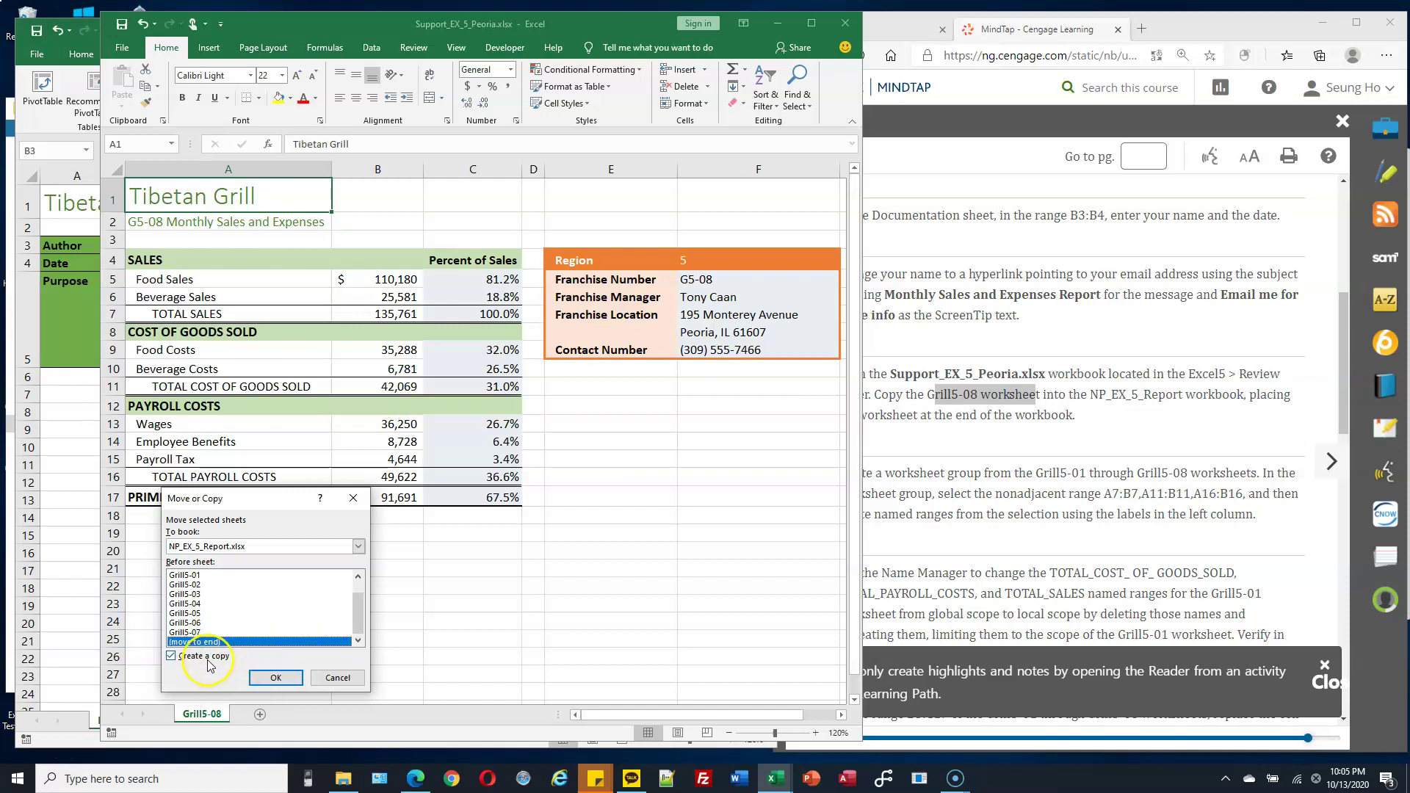
click(274, 676)
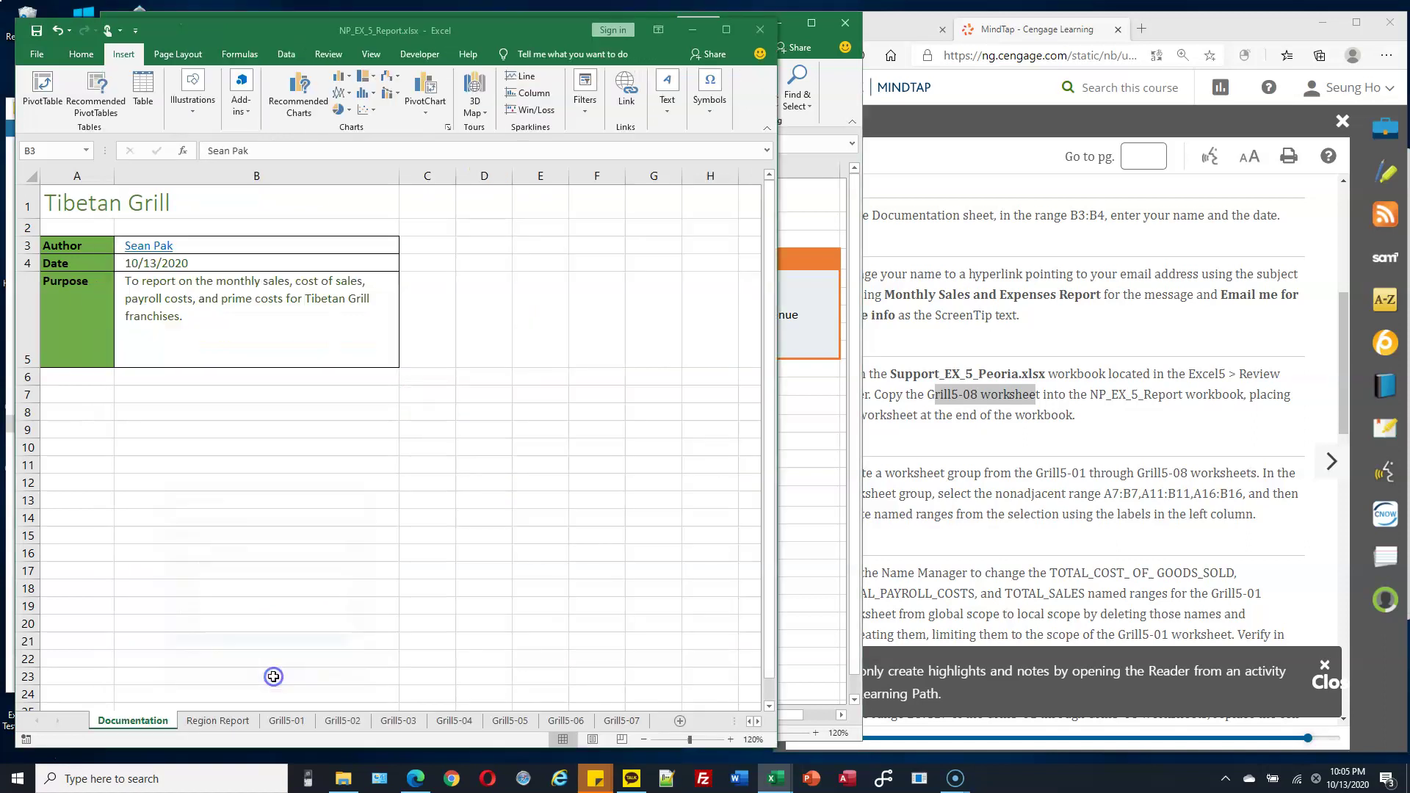
Check each sheet in turn from Region Report through the copied Grill5-08.
click(581, 721)
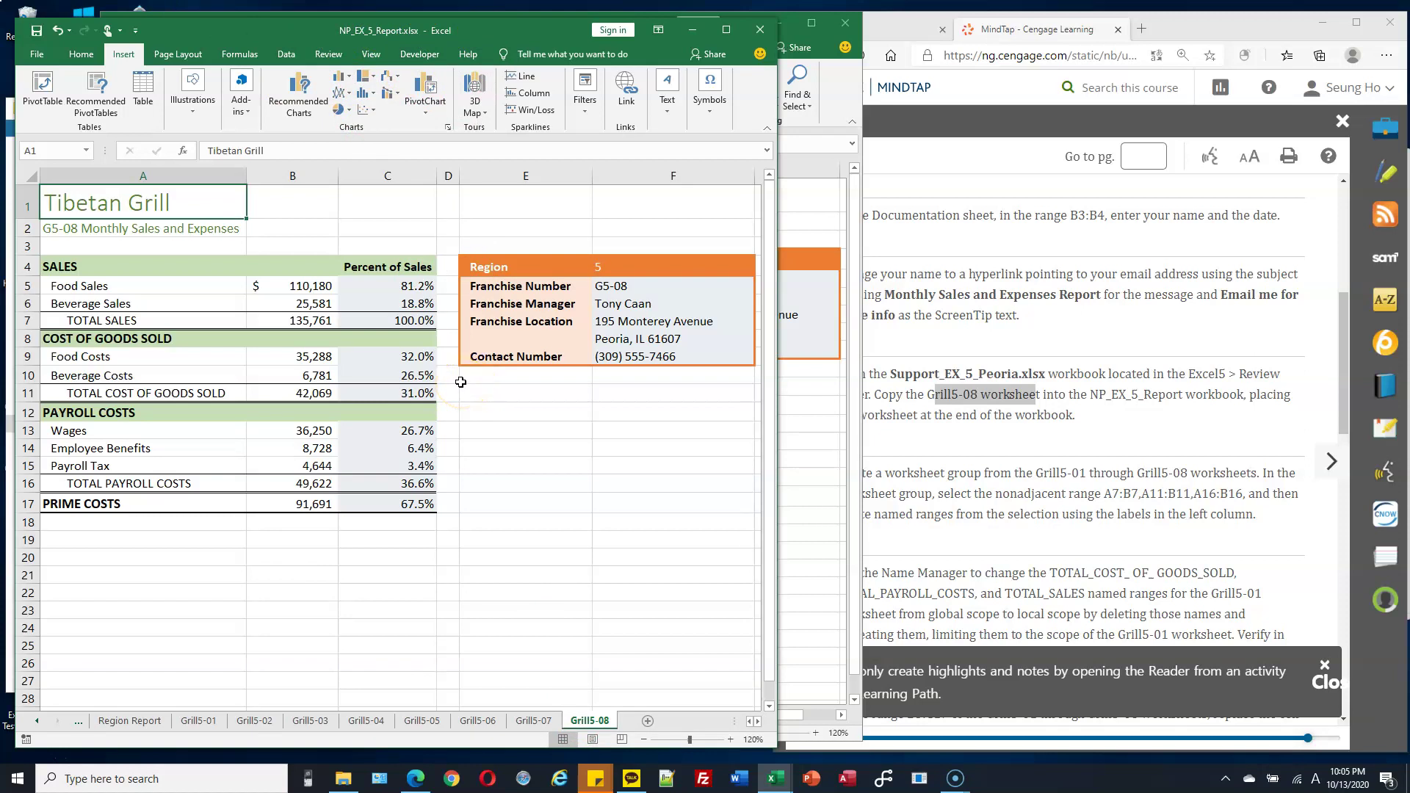
click(146, 722)
click(197, 721)
click(241, 723)
click(308, 723)
click(366, 723)
click(421, 722)
click(492, 723)
click(536, 723)
click(590, 724)
Scroll the tabs back to Documentation and minimize the Support_EX_5_Peoria workbook.
click(37, 720)
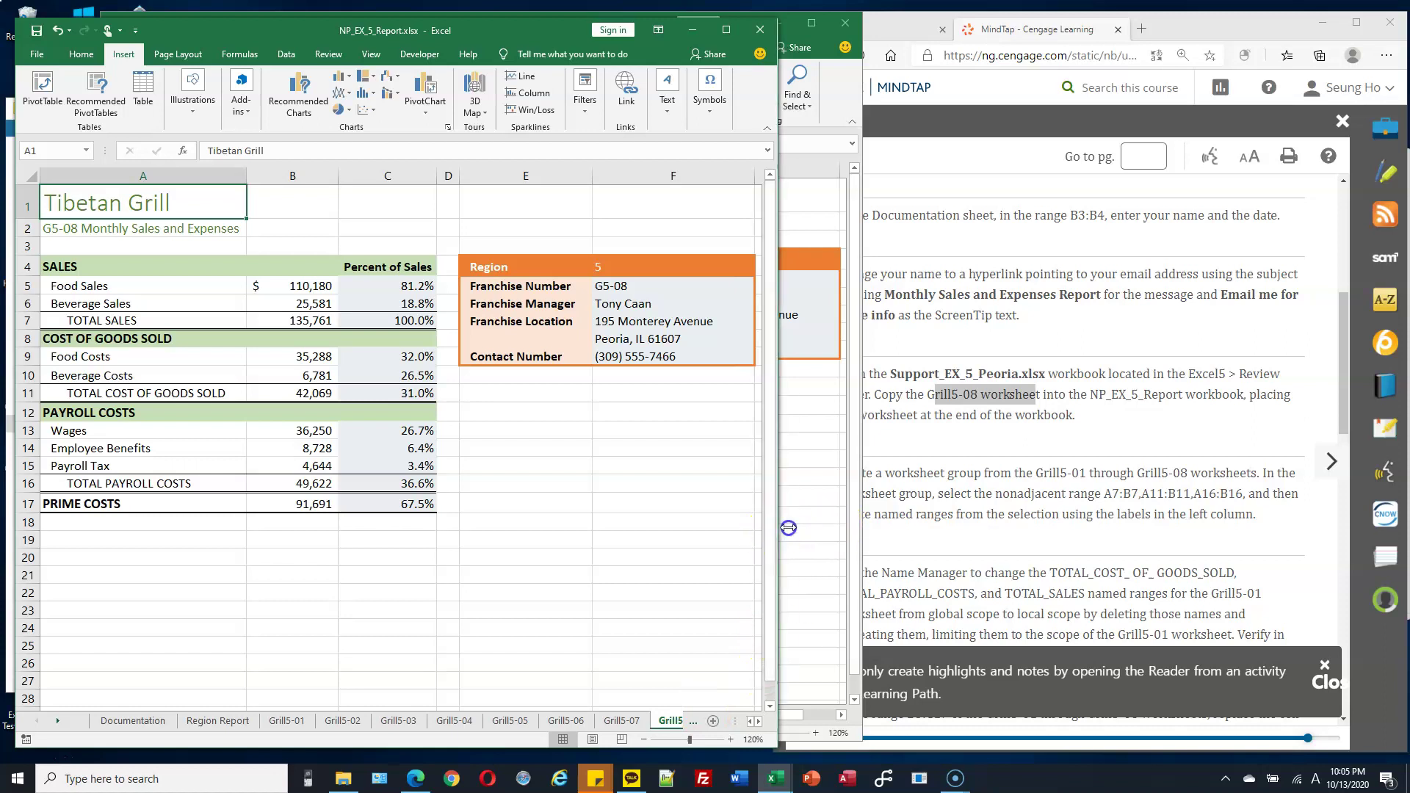
click(824, 459)
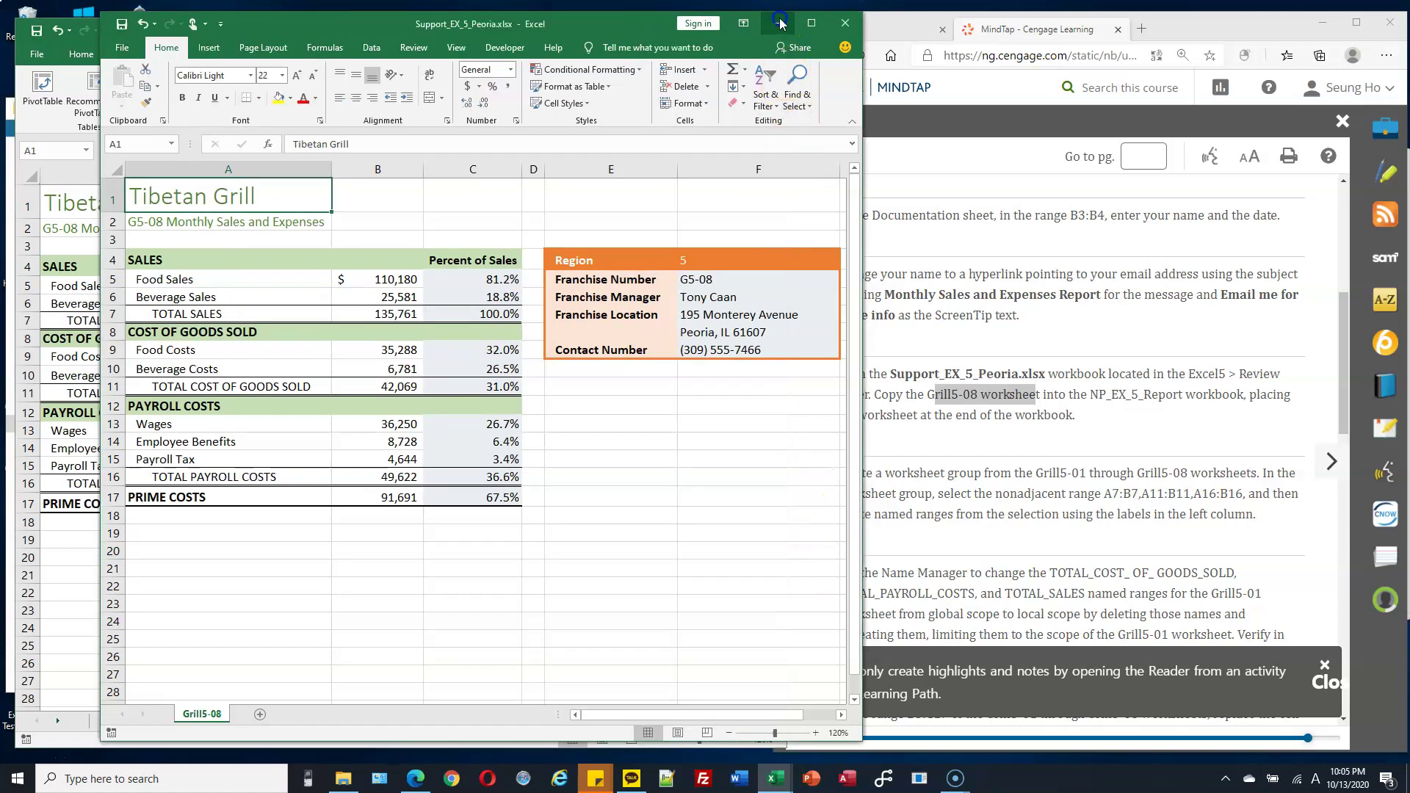
click(781, 30)
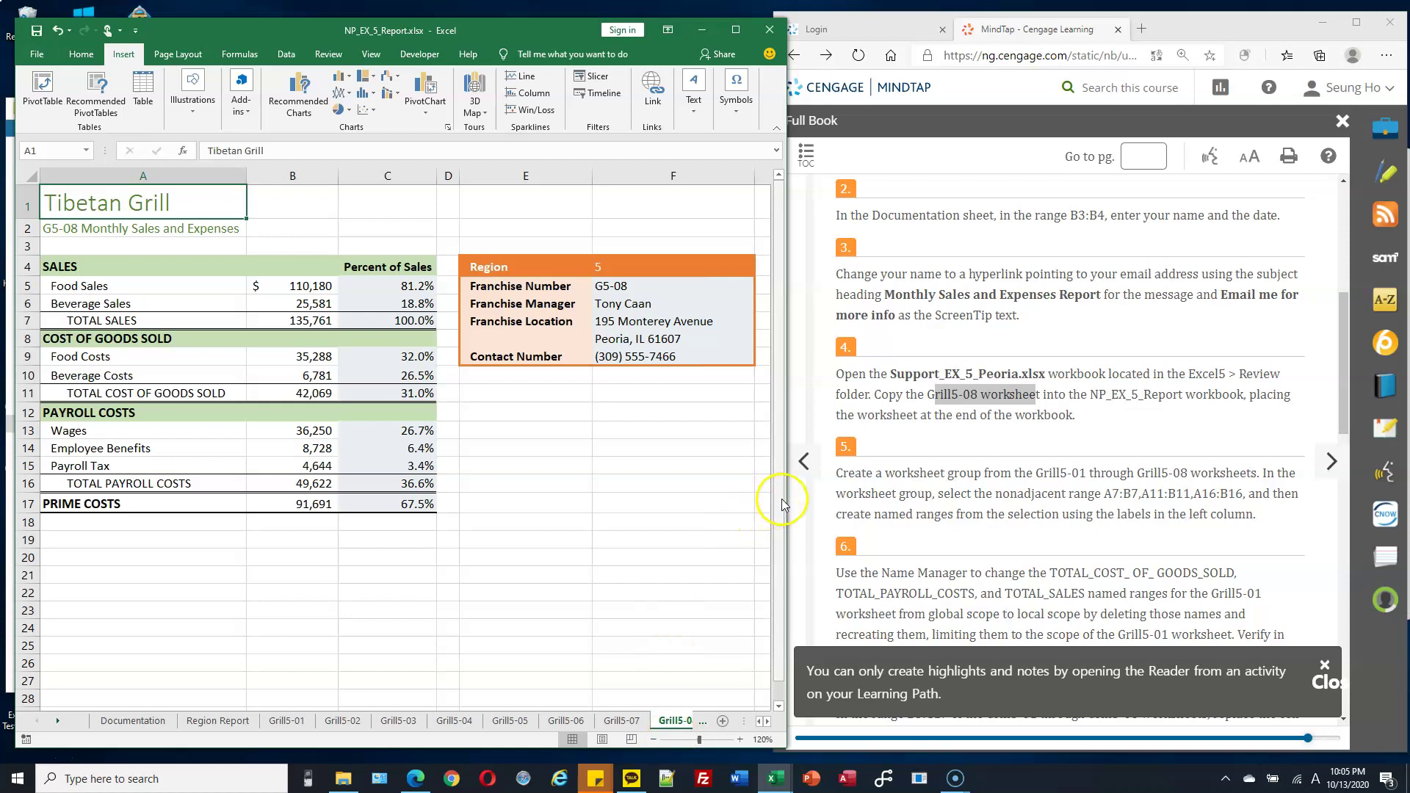
Select Grill5-01, then Shift-select Grill5-08 to group the eight franchise sheets.
scroll(1042, 476, down, 1)
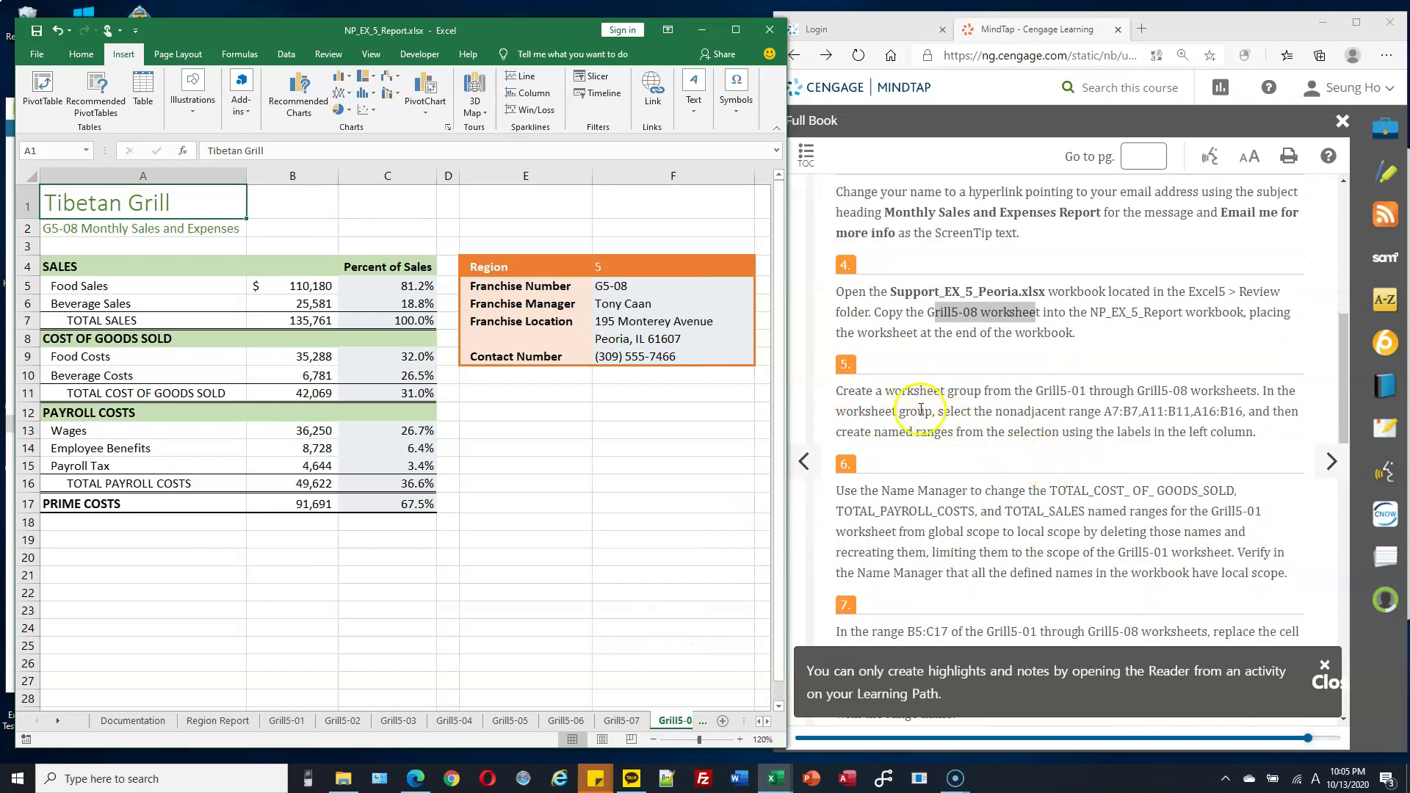
drag(886, 391, 1023, 397)
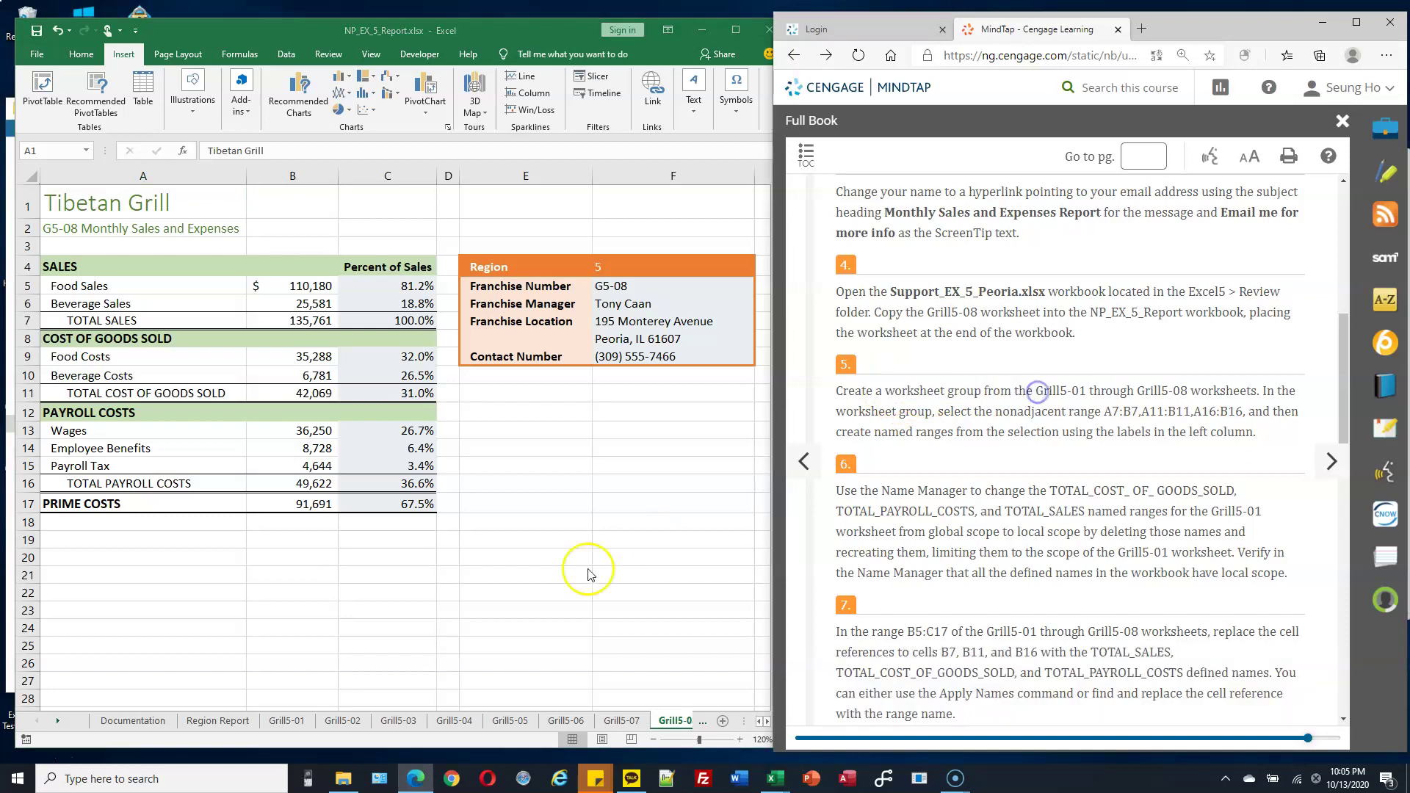
click(291, 728)
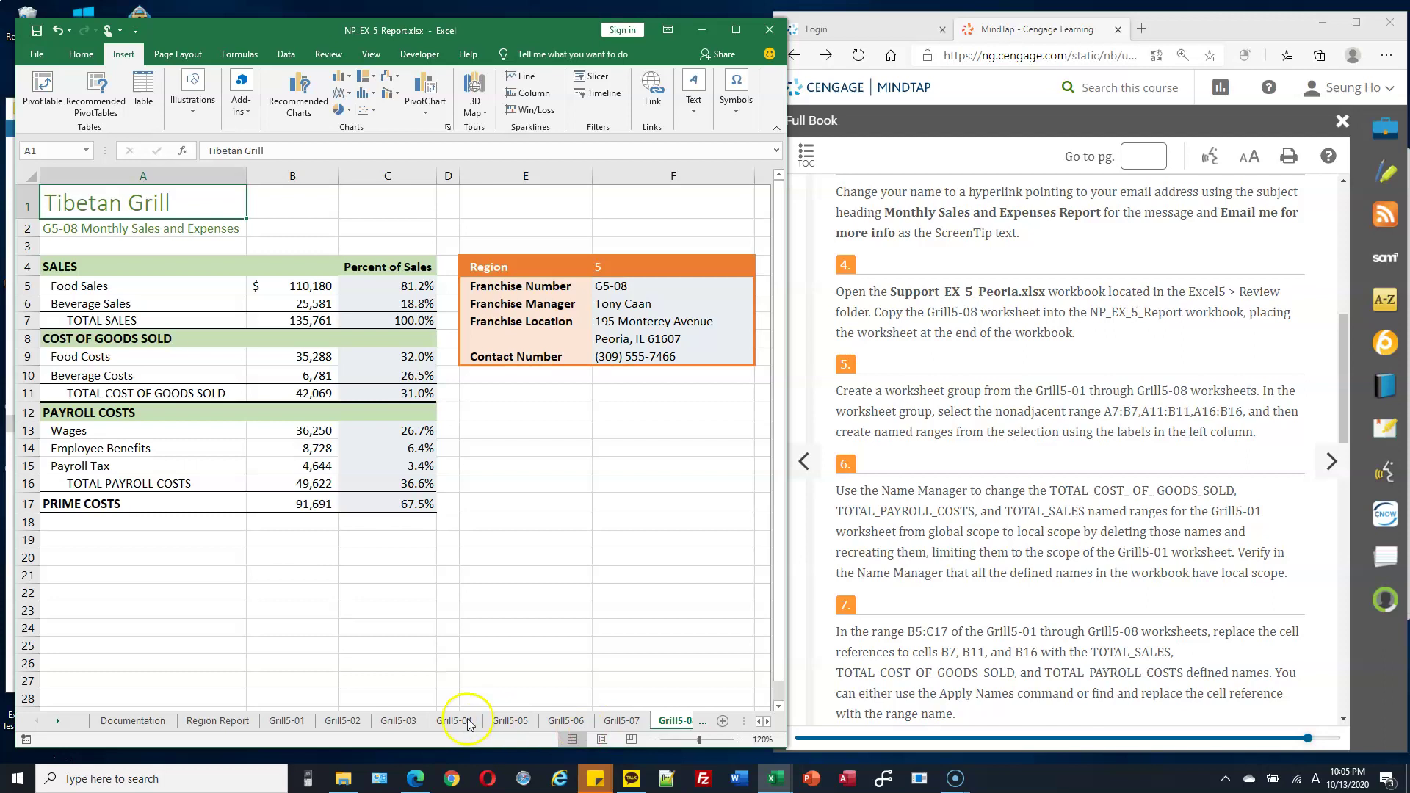
click(285, 722)
click(335, 723)
key(ctrl+Page_Down)
key(ctrl+Page_Down)
key(ctrl+Page_Down)
click(287, 724)
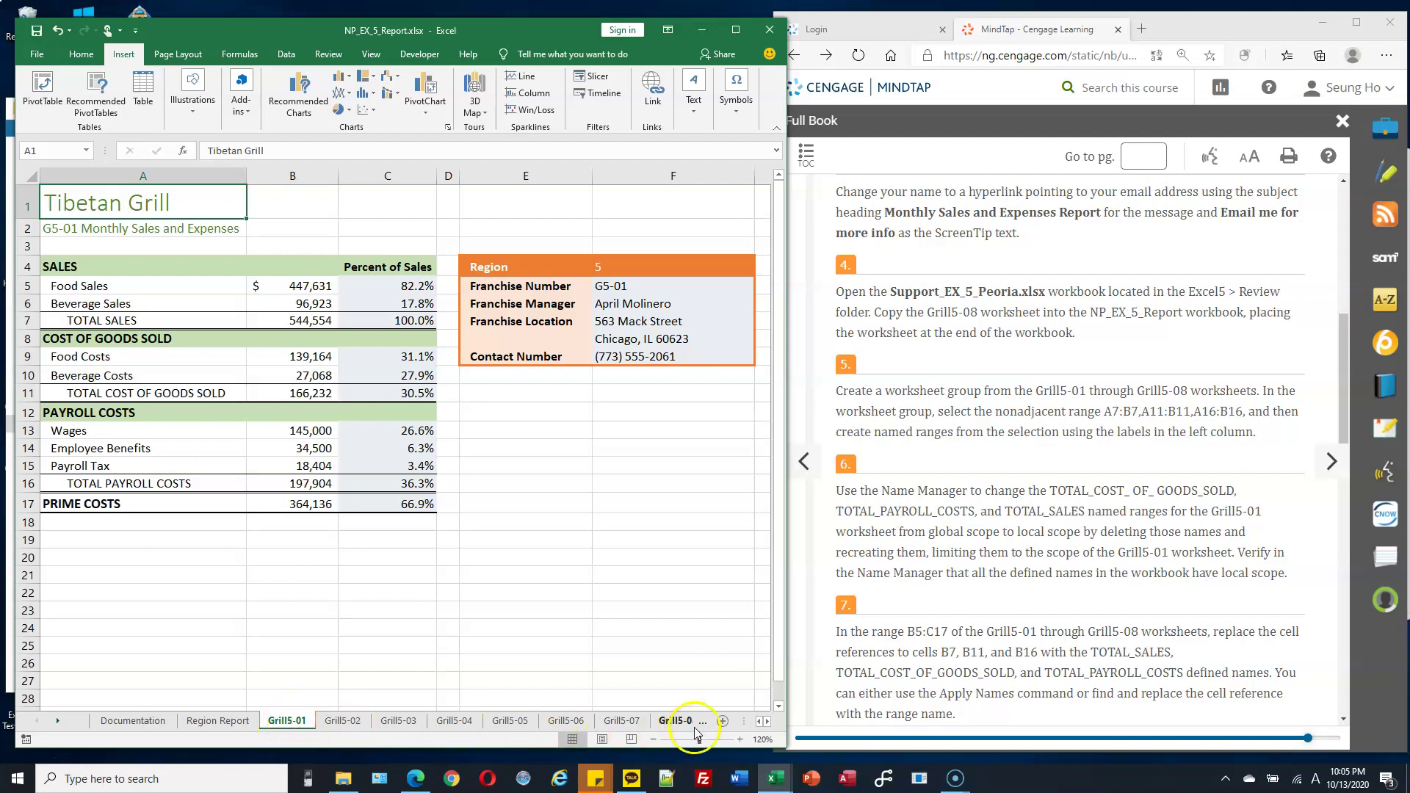
drag(773, 659, 794, 650)
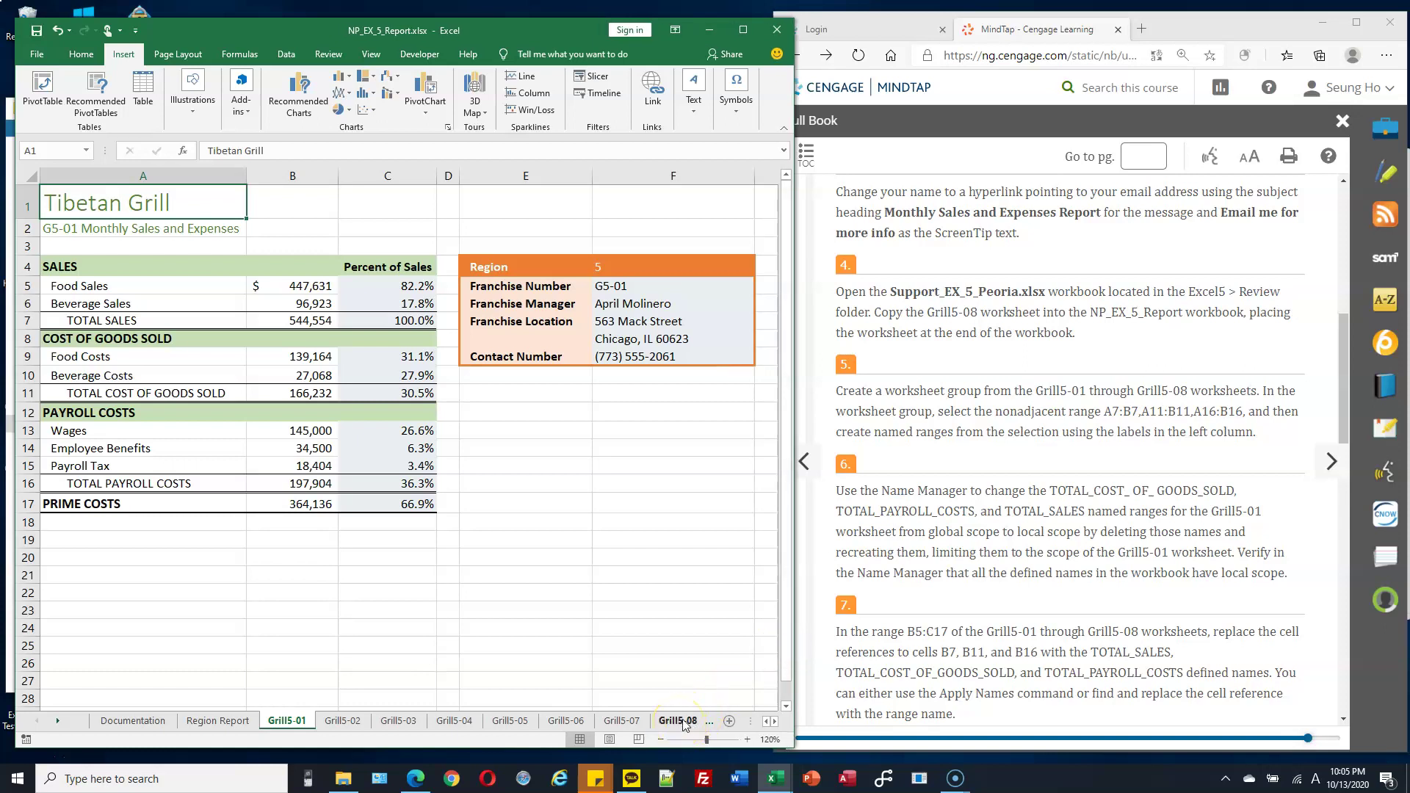
shift+click(679, 722)
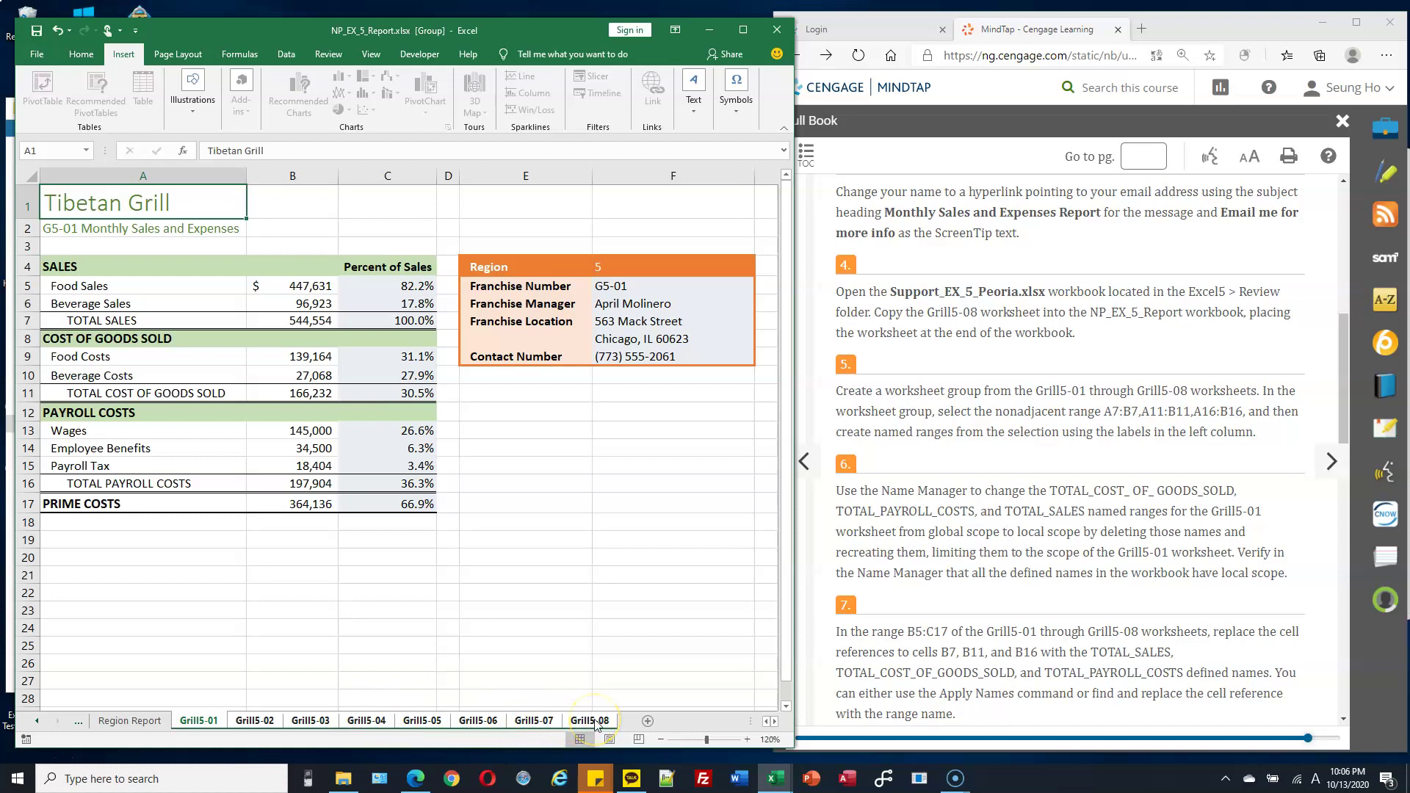
Select the TOTAL SALES label and value in A7:B7.
click(218, 724)
scroll(895, 392, down, 1)
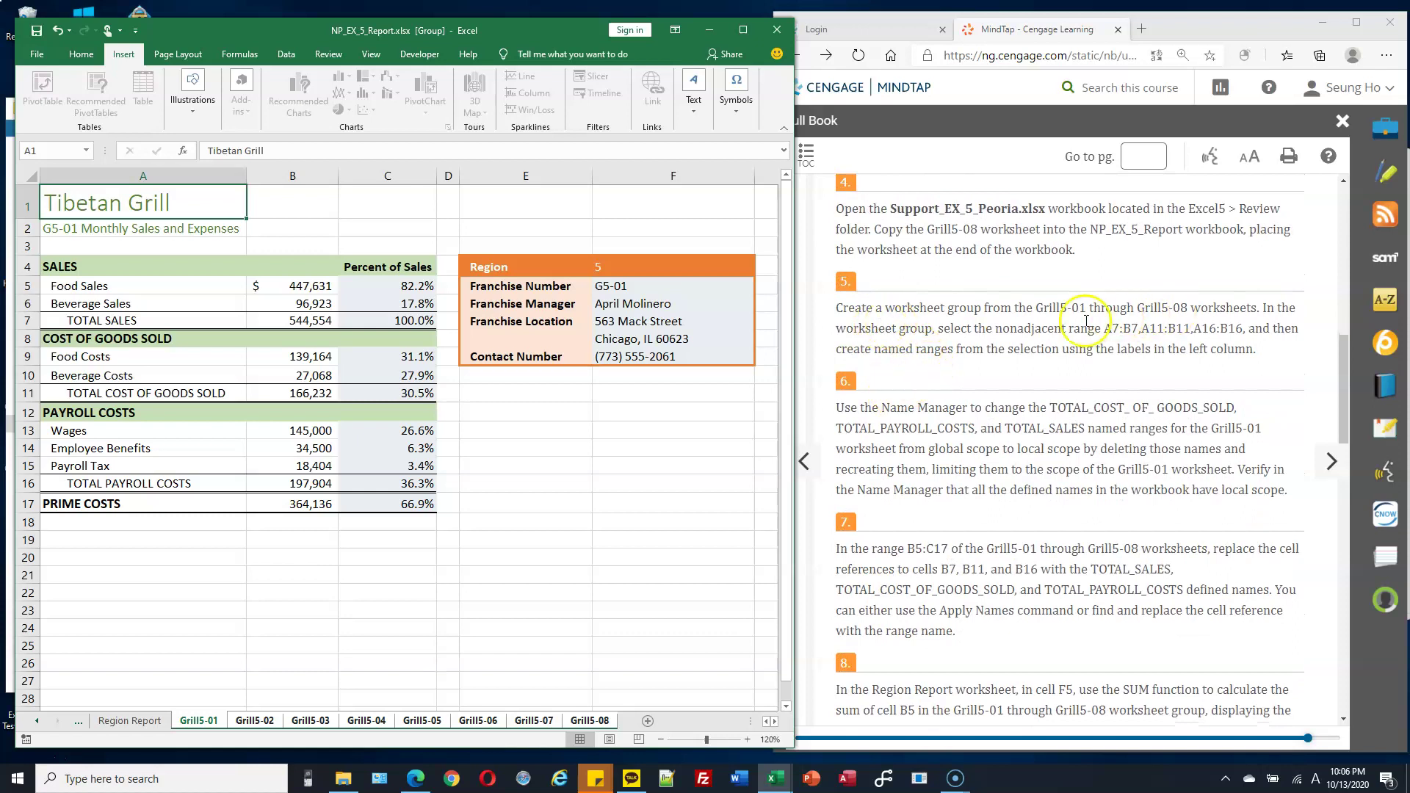
drag(876, 350, 955, 350)
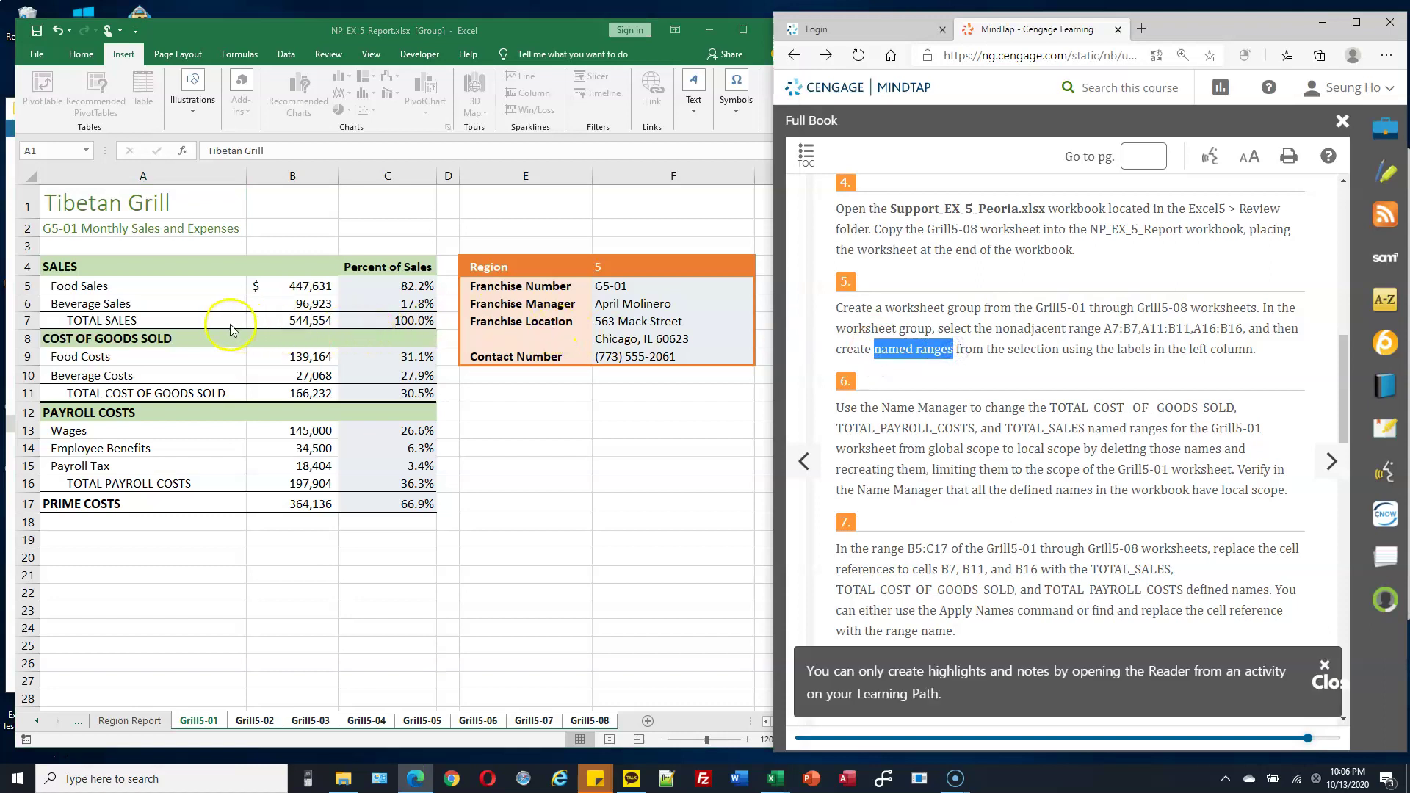
click(171, 318)
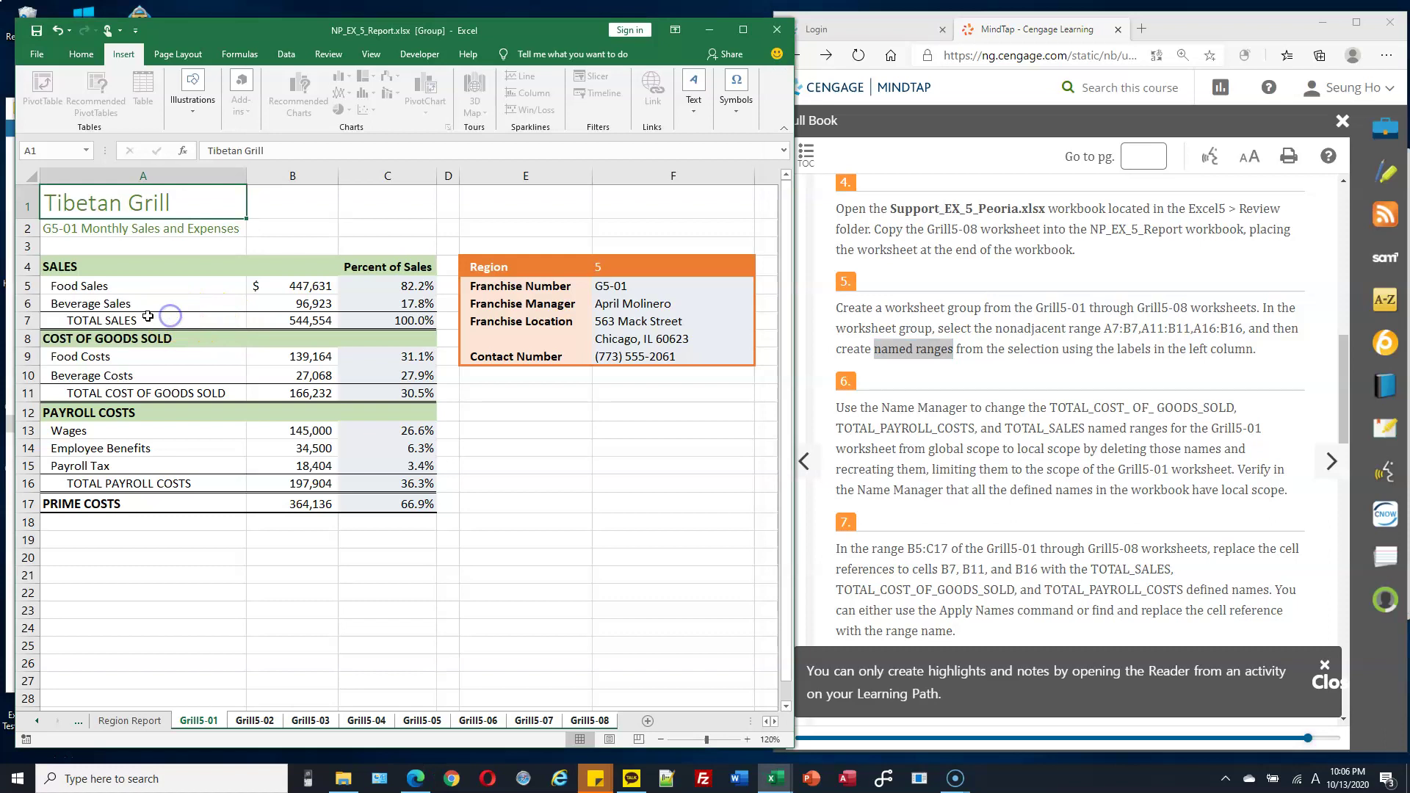
drag(122, 321, 283, 324)
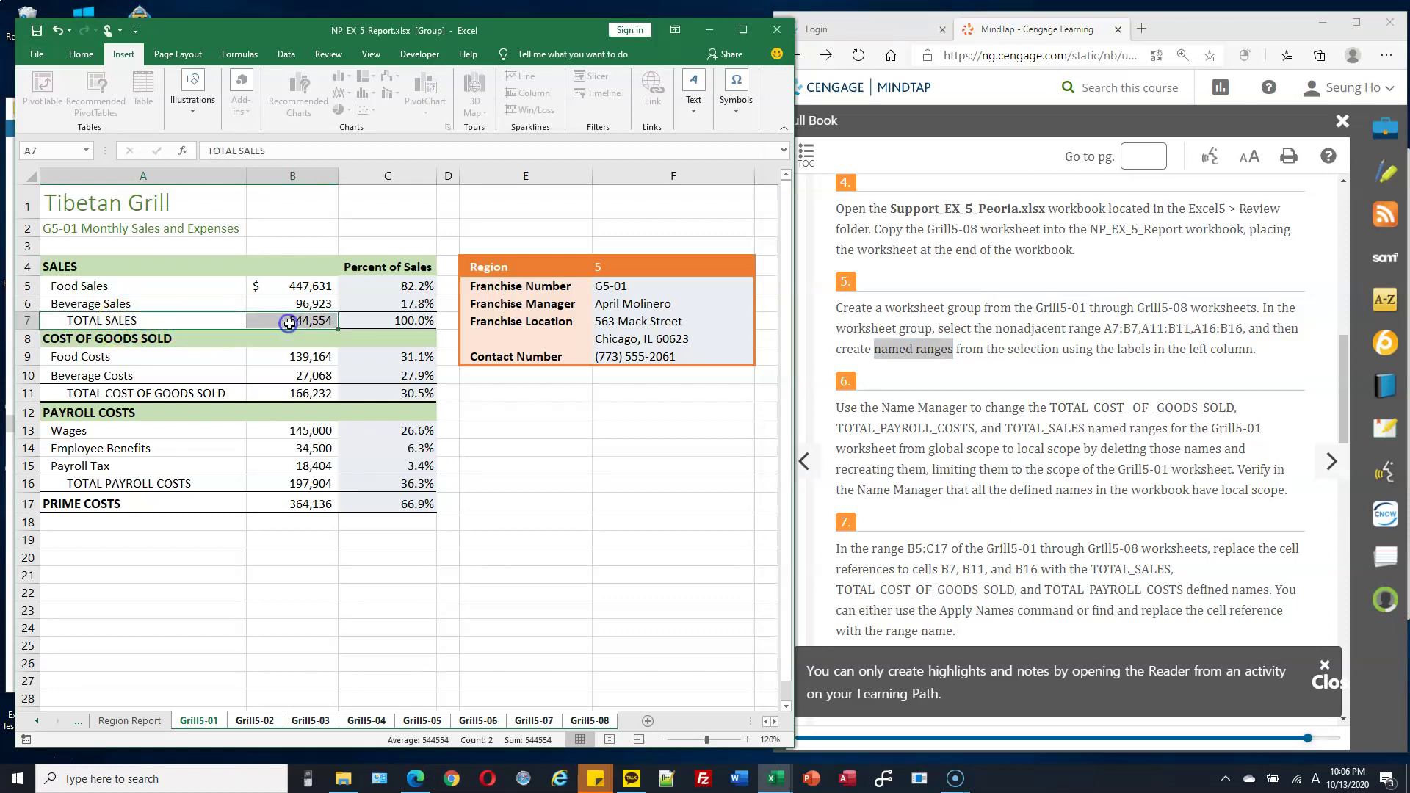
shift+click(120, 395)
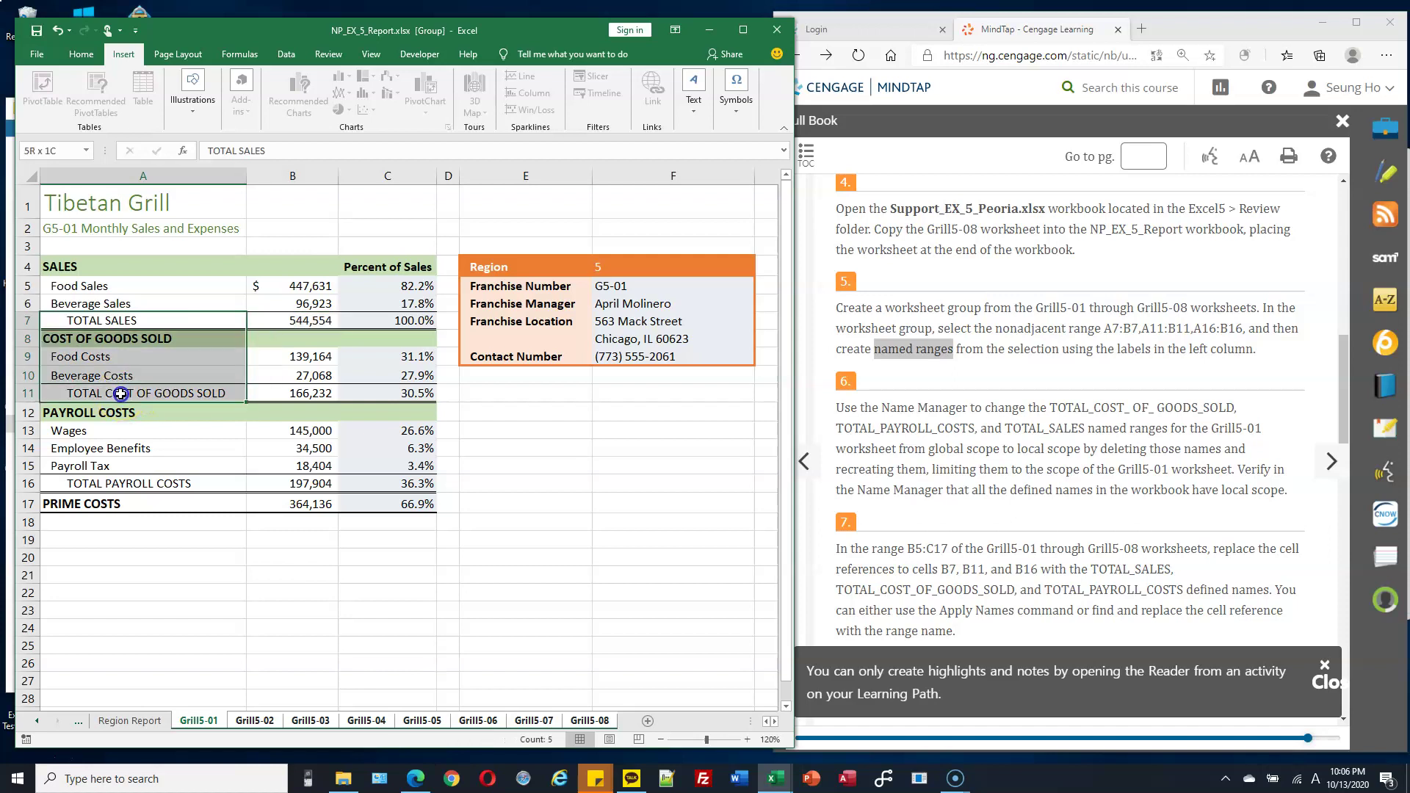
click(160, 380)
click(175, 301)
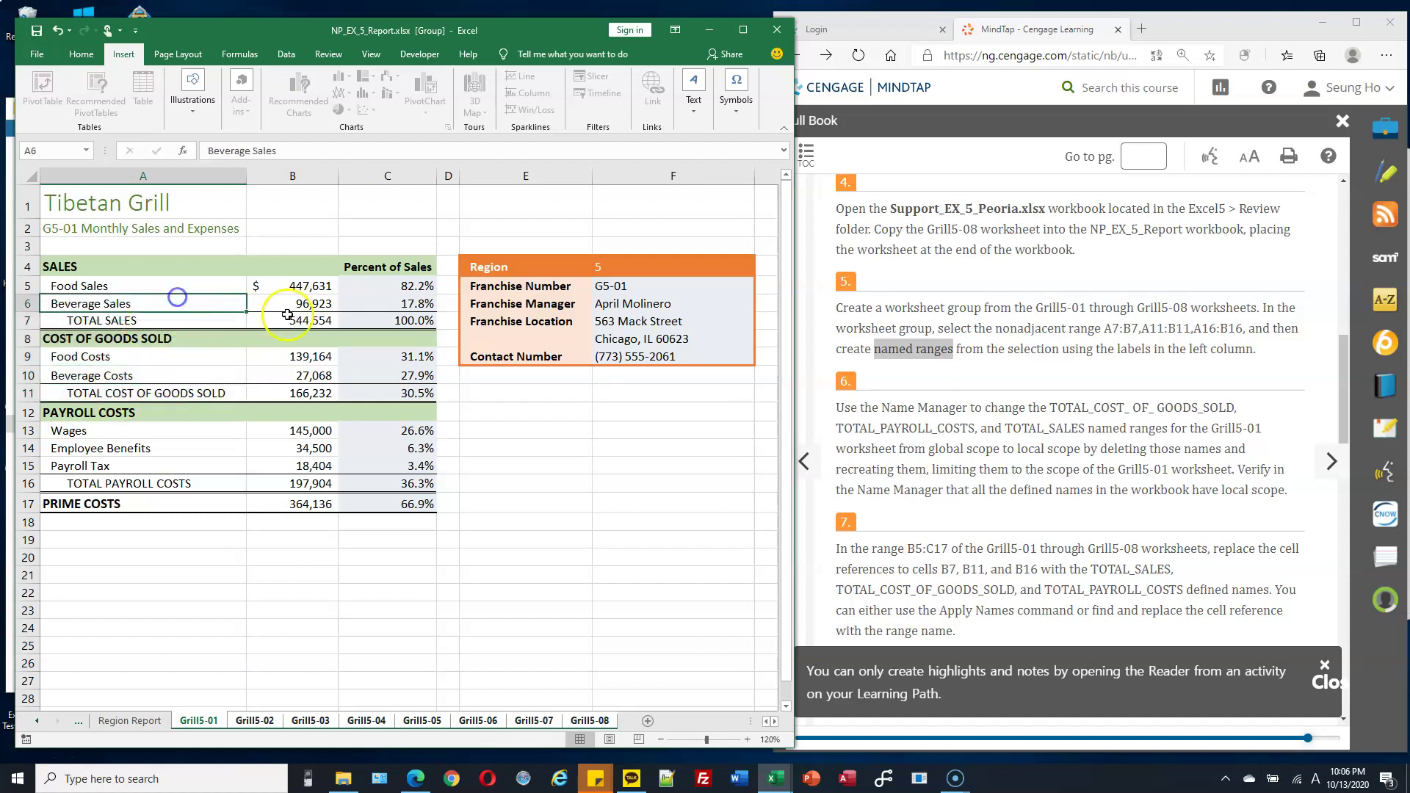
click(288, 316)
click(158, 320)
shift+click(281, 322)
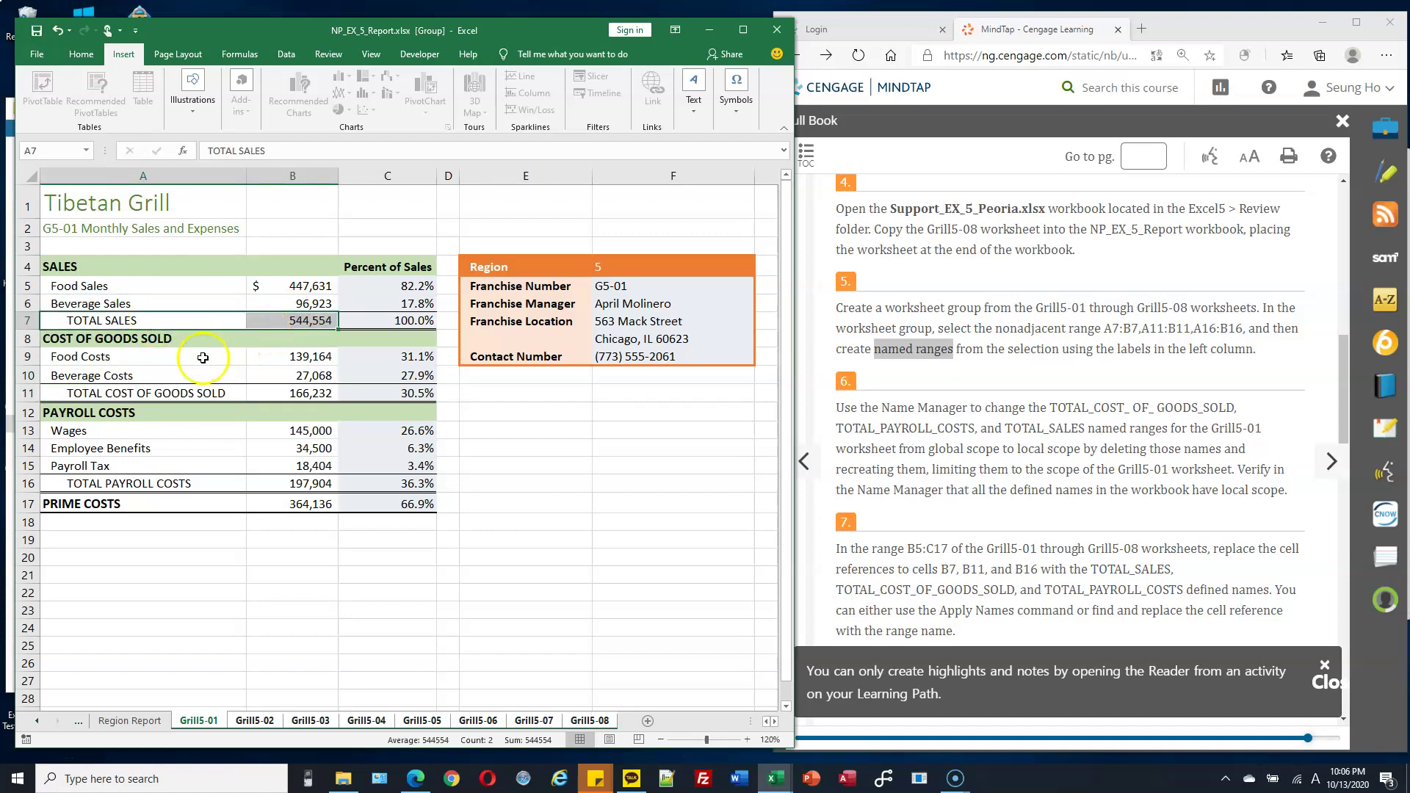
Add A11:B11 (TOTAL COST OF GOODS SOLD) and A16:B16 (TOTAL PAYROLL COSTS) to the selection.
ctrl+click(146, 395)
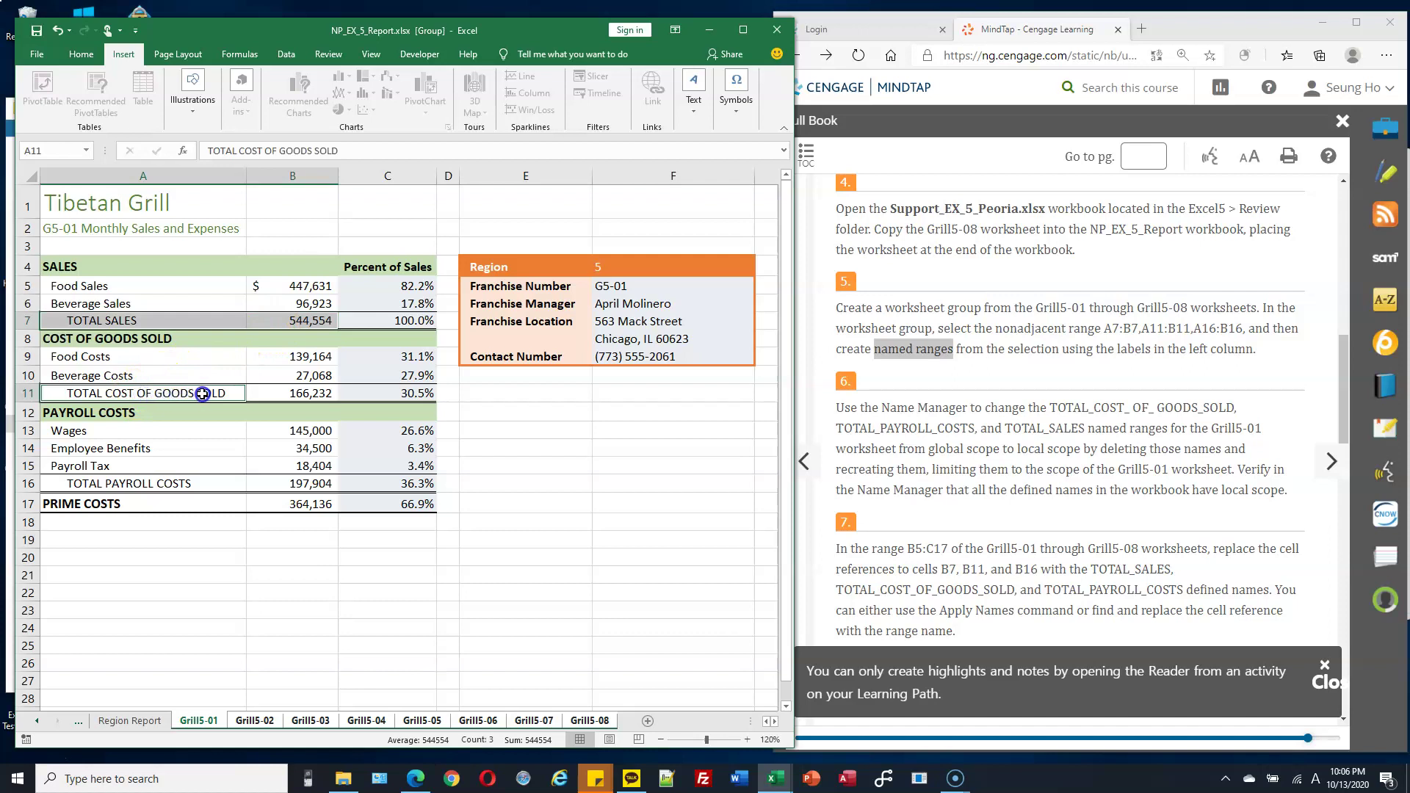
drag(202, 394, 273, 394)
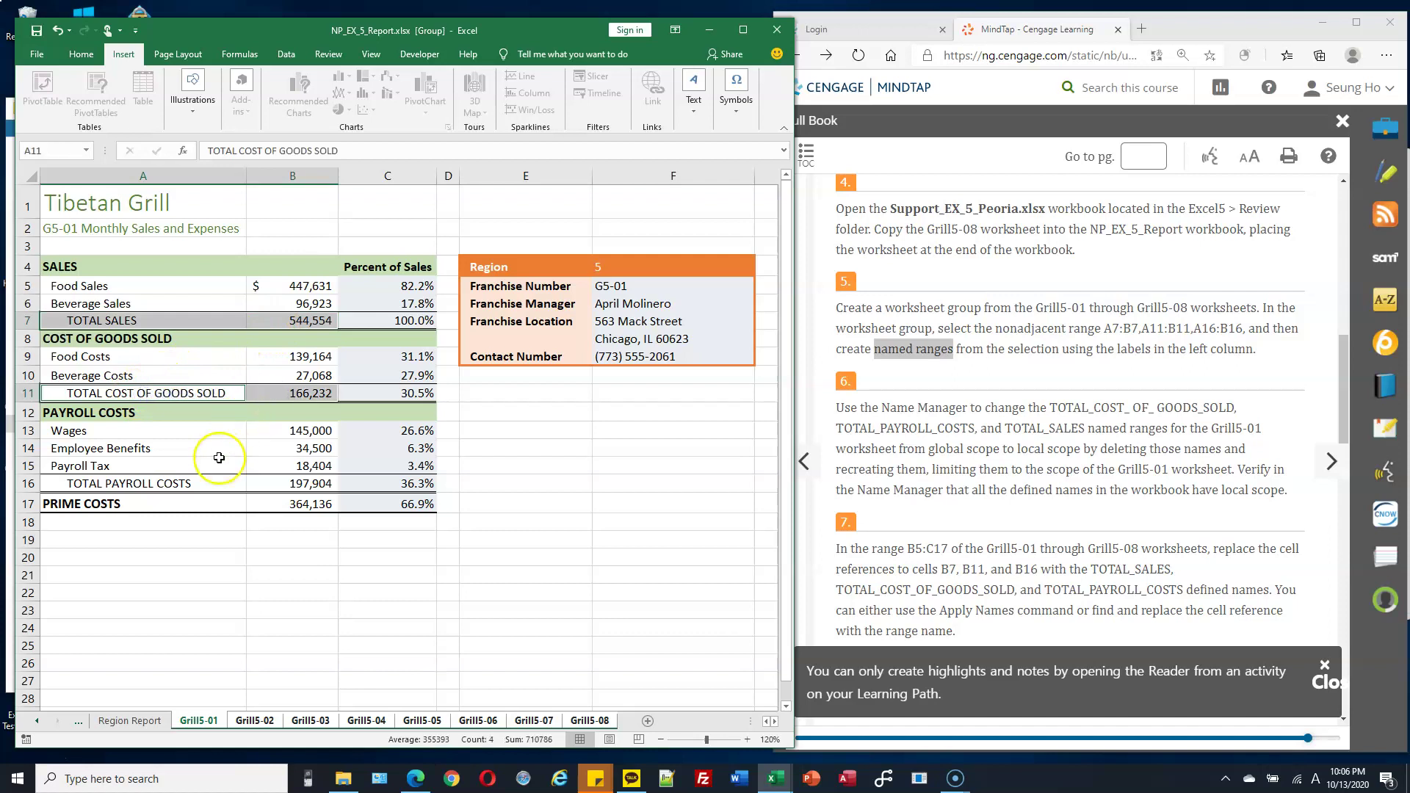
ctrl+click(141, 482)
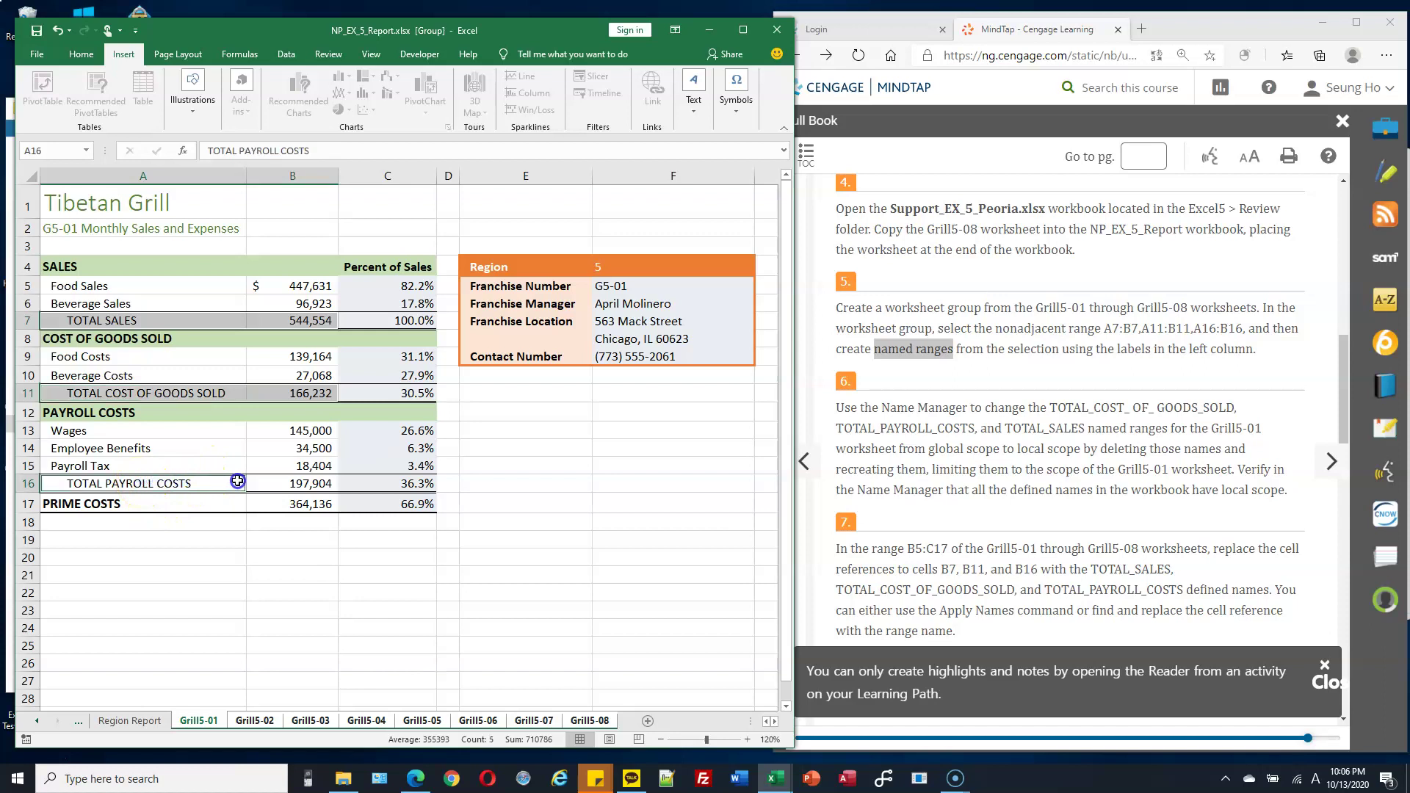
drag(238, 482, 275, 481)
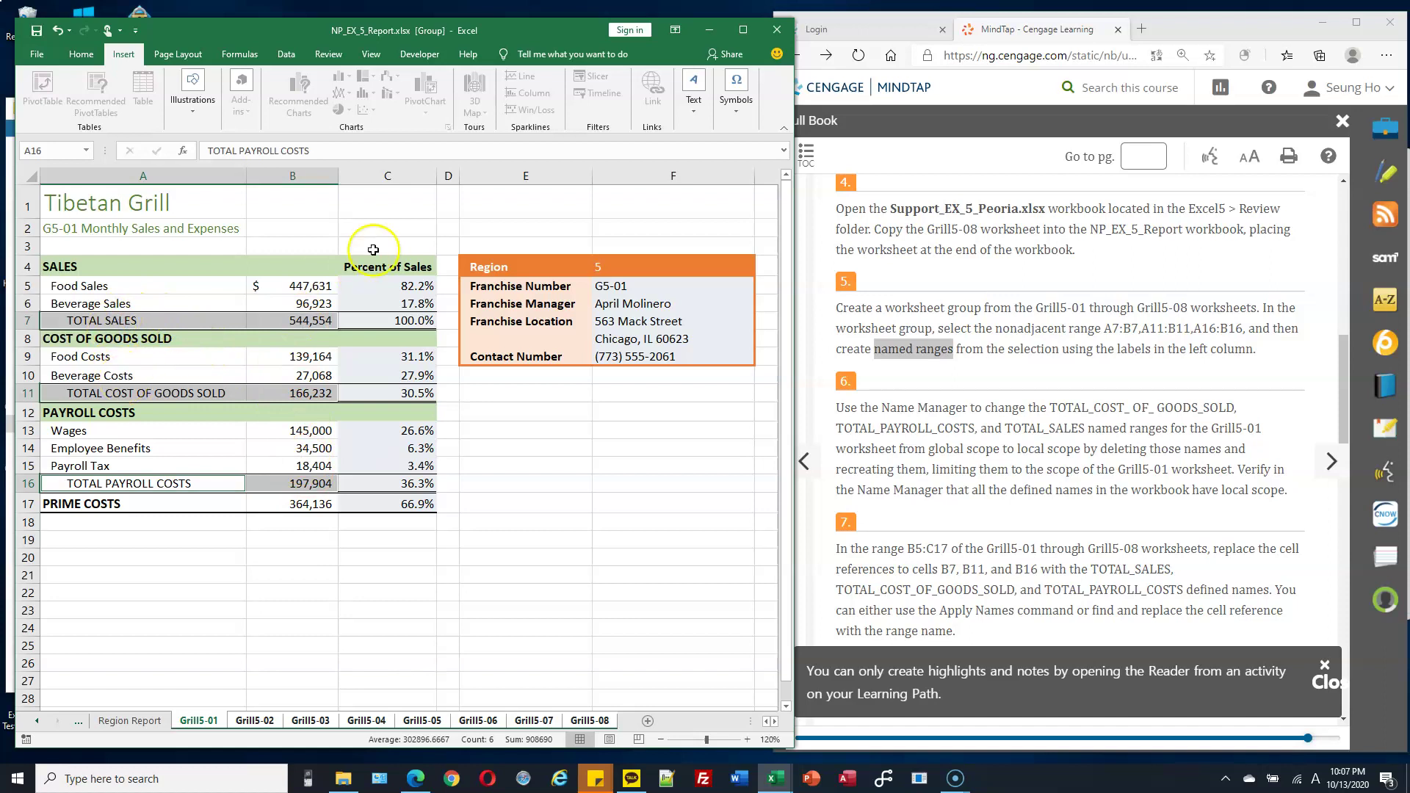
click(240, 53)
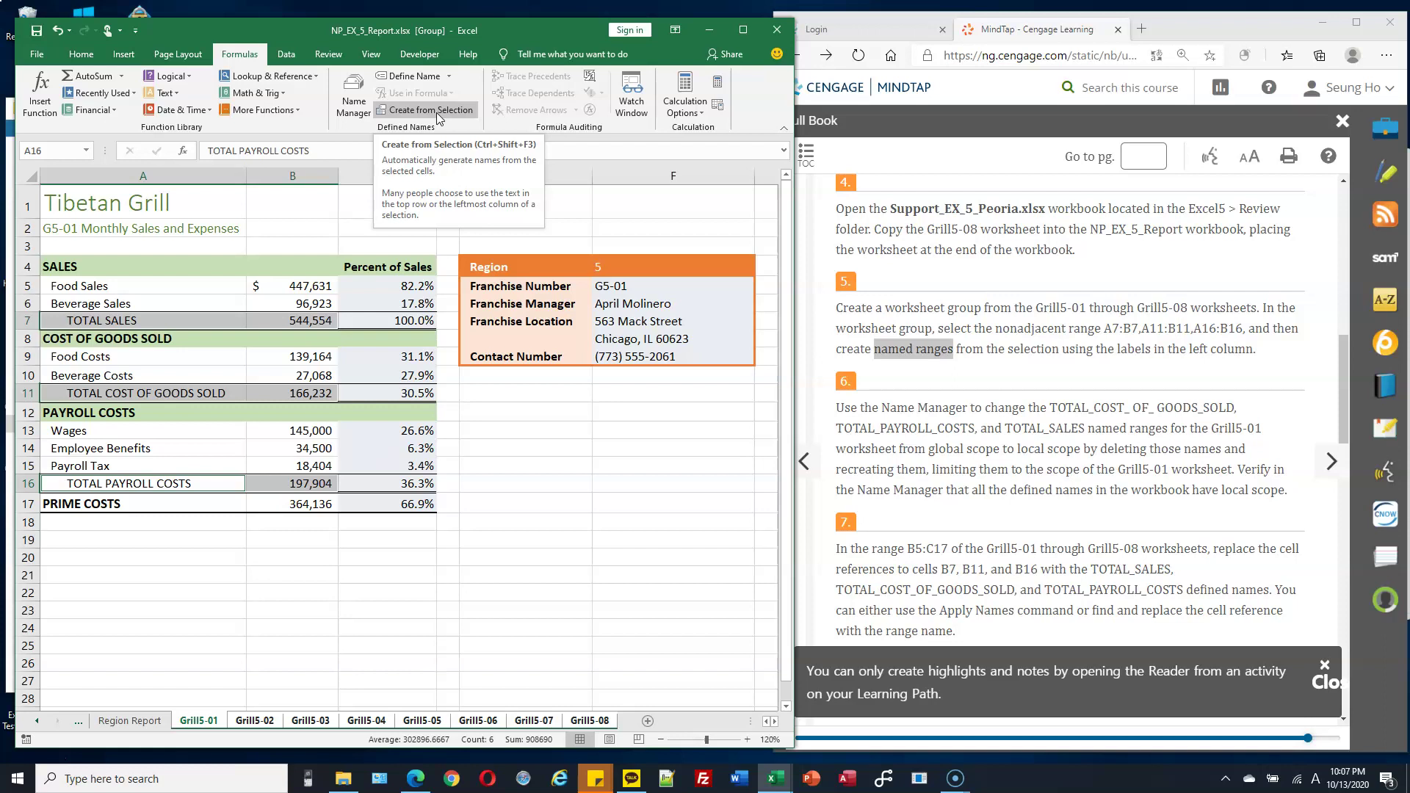
Name the three totals from their left-column labels with Create from Selection.
click(442, 112)
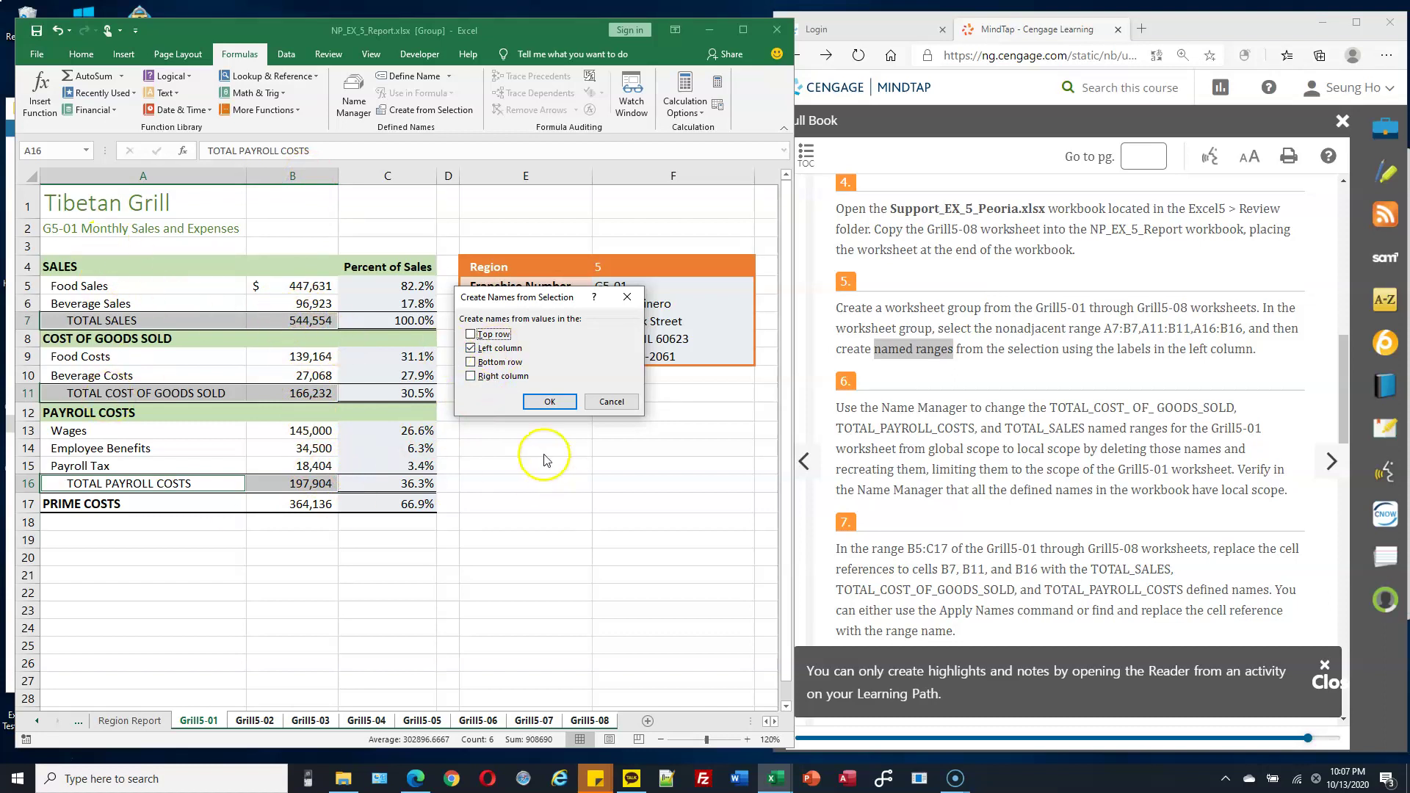
click(562, 402)
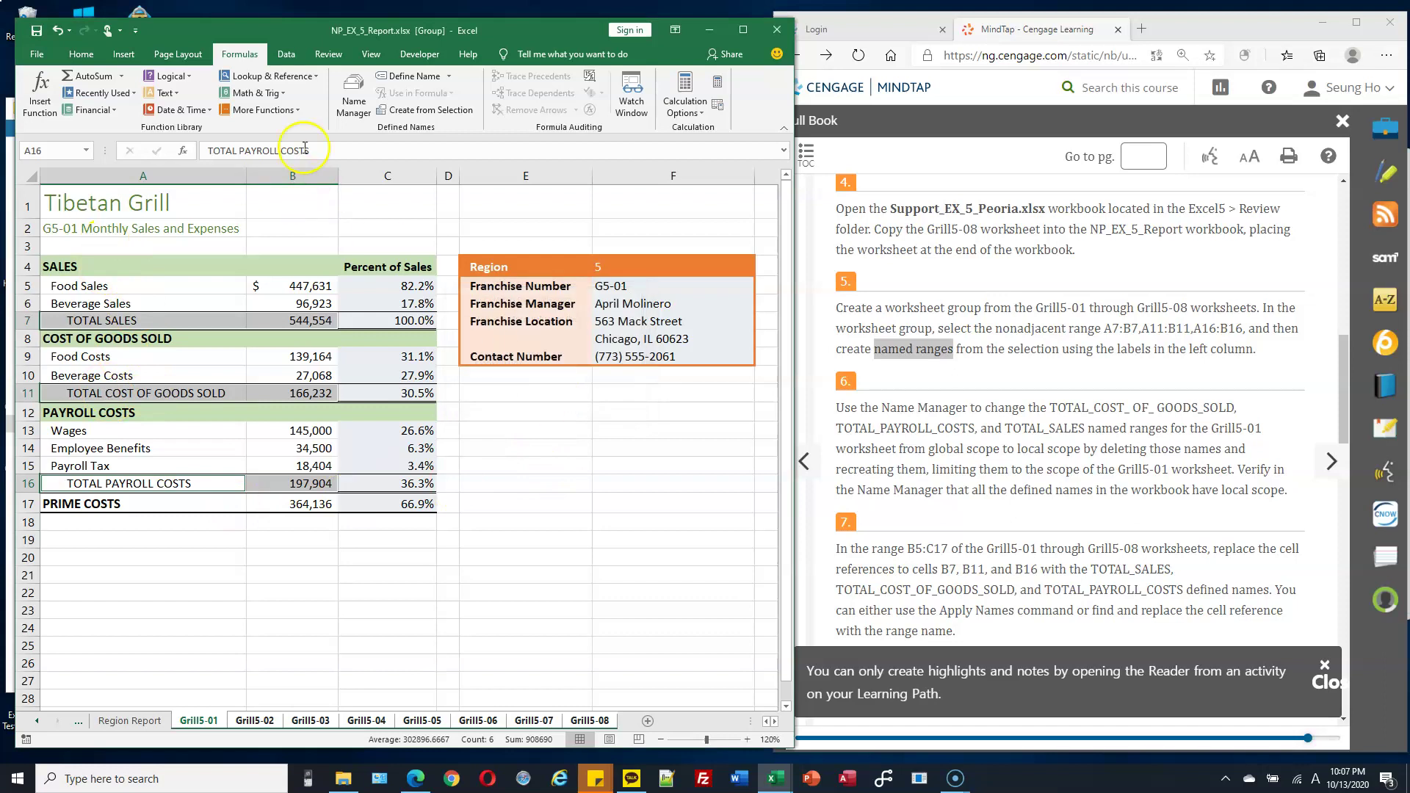
click(350, 107)
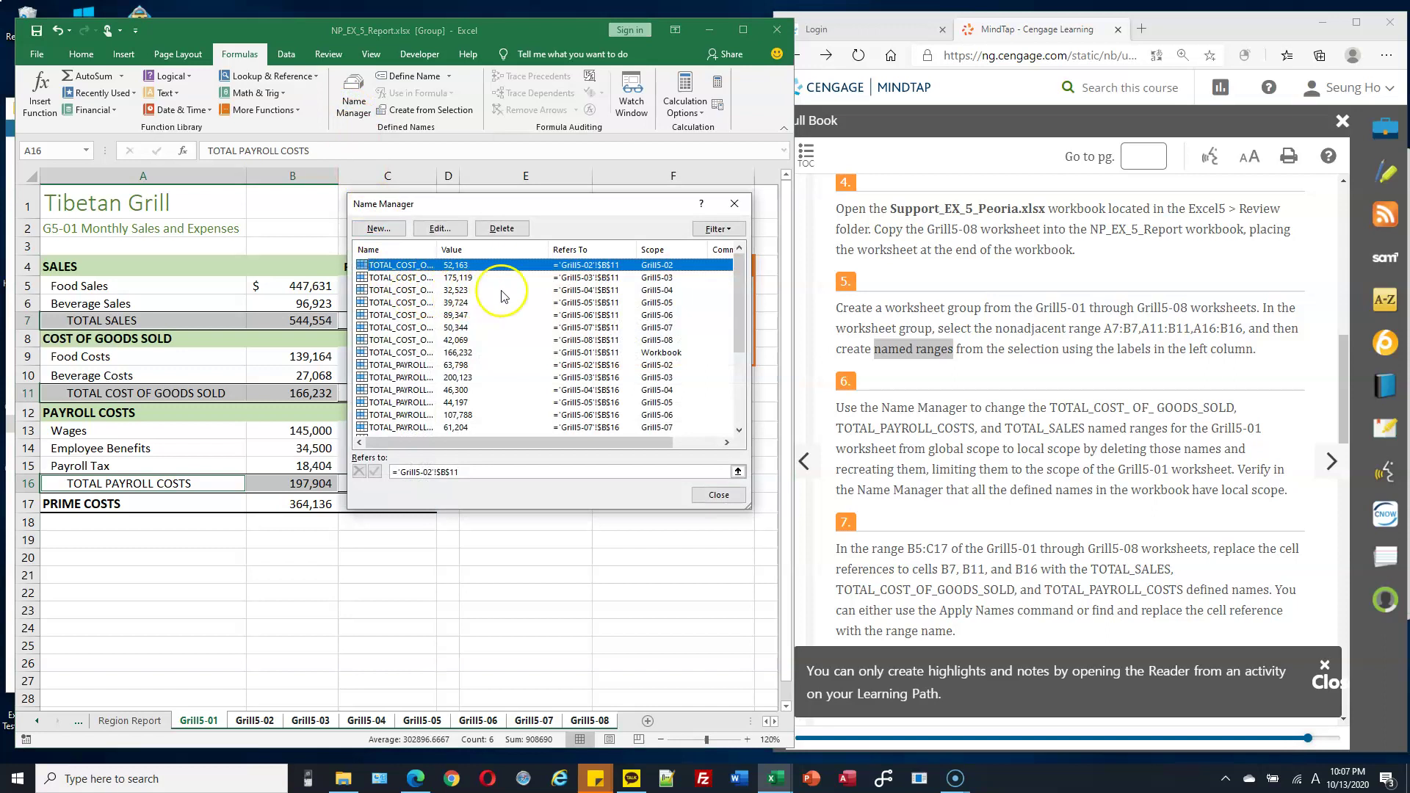
Select the workbook-scope TOTAL_COST_OF_GOODS_SOLD name and widen the Name column to read it.
mouse_move(738, 295)
mouse_down()
mouse_move(737, 349)
mouse_move(735, 271)
mouse_up()
drag(563, 208, 663, 147)
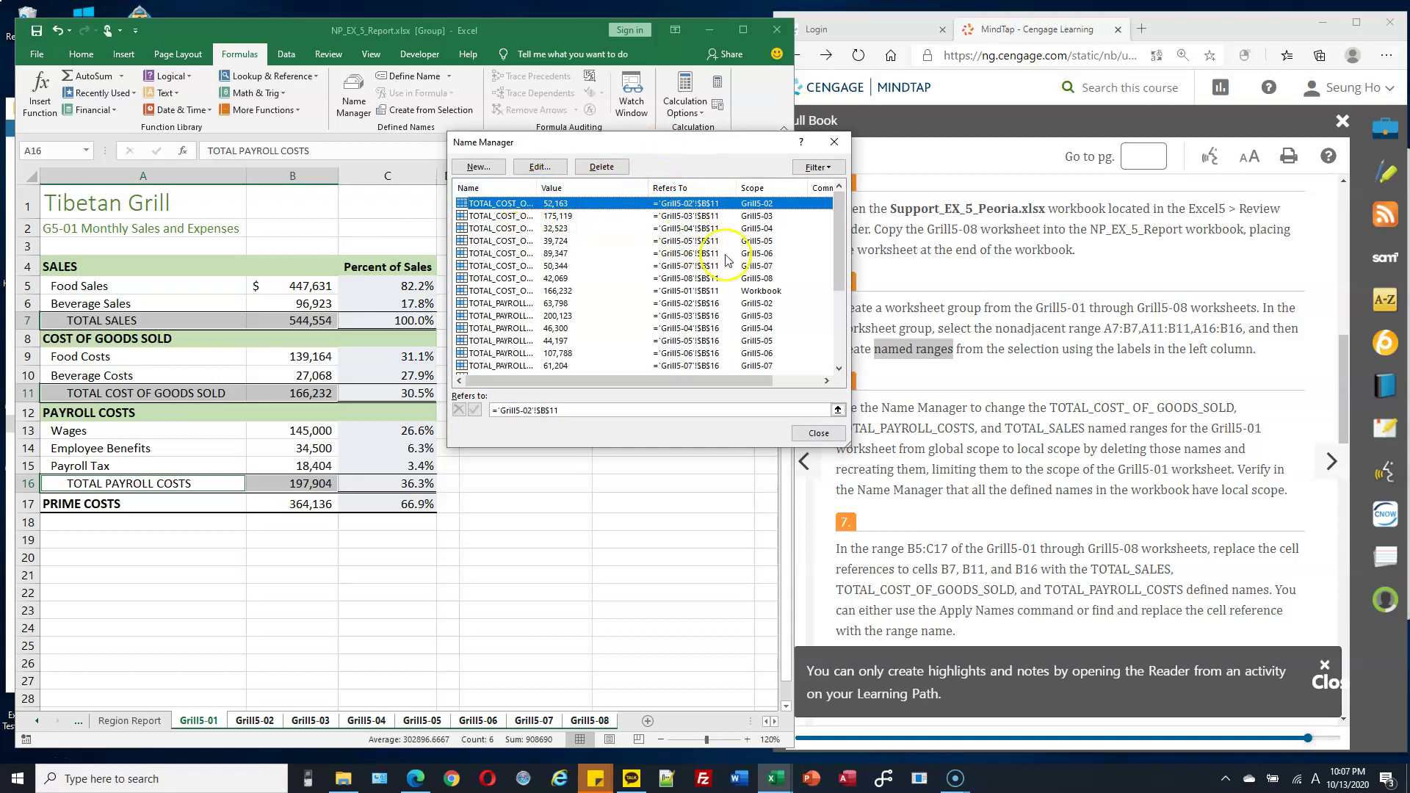
click(744, 292)
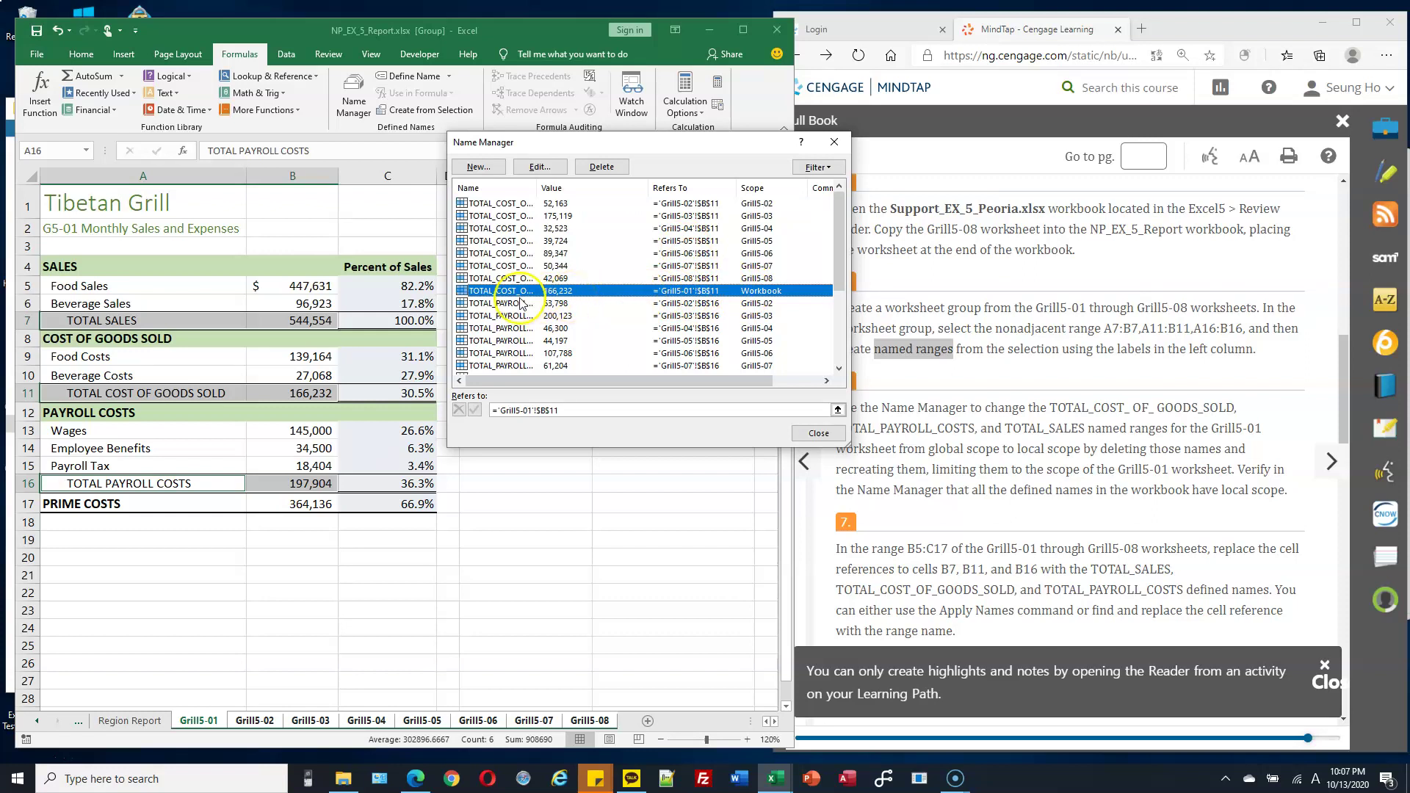
drag(540, 189, 596, 189)
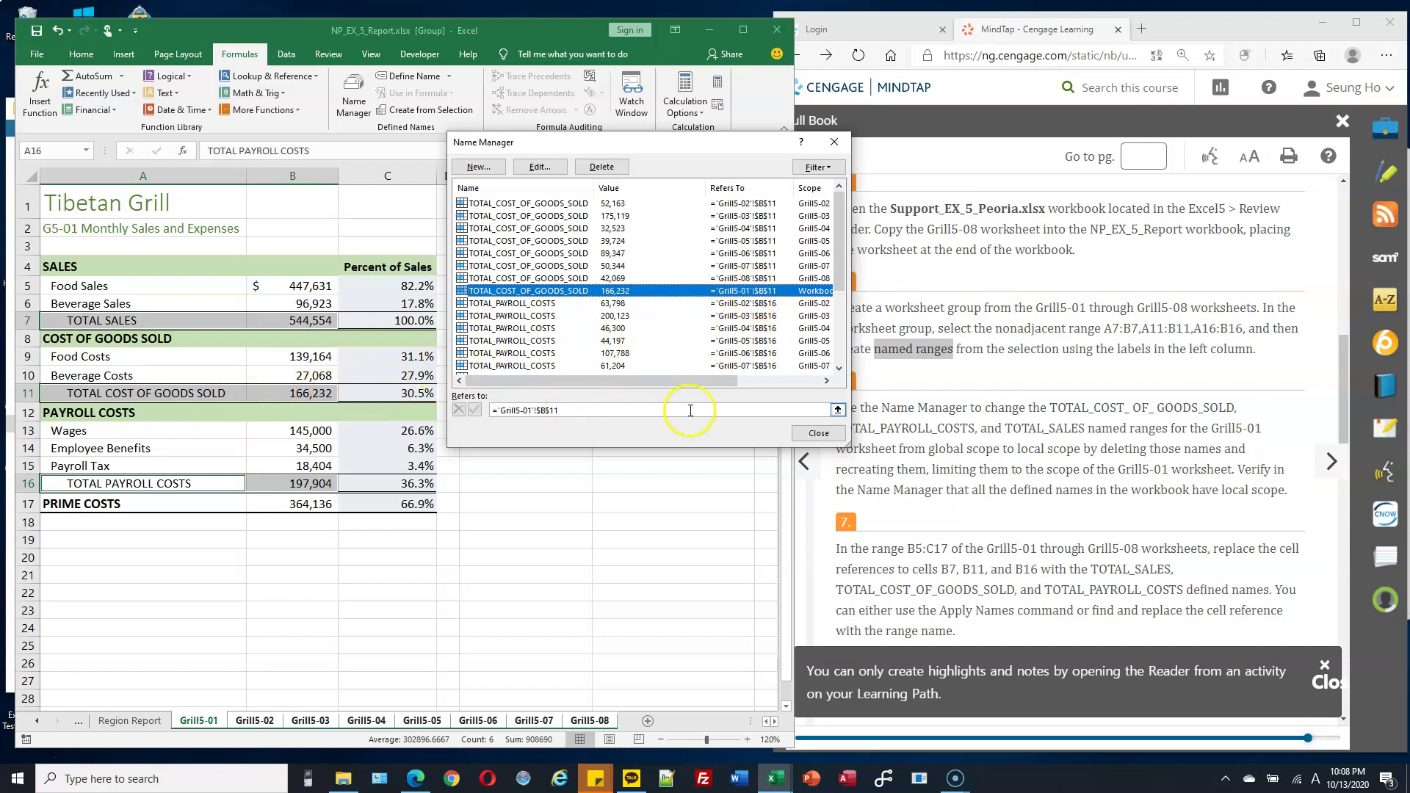
Scroll through the defined-names list, then narrow the Name column back.
drag(707, 382, 781, 384)
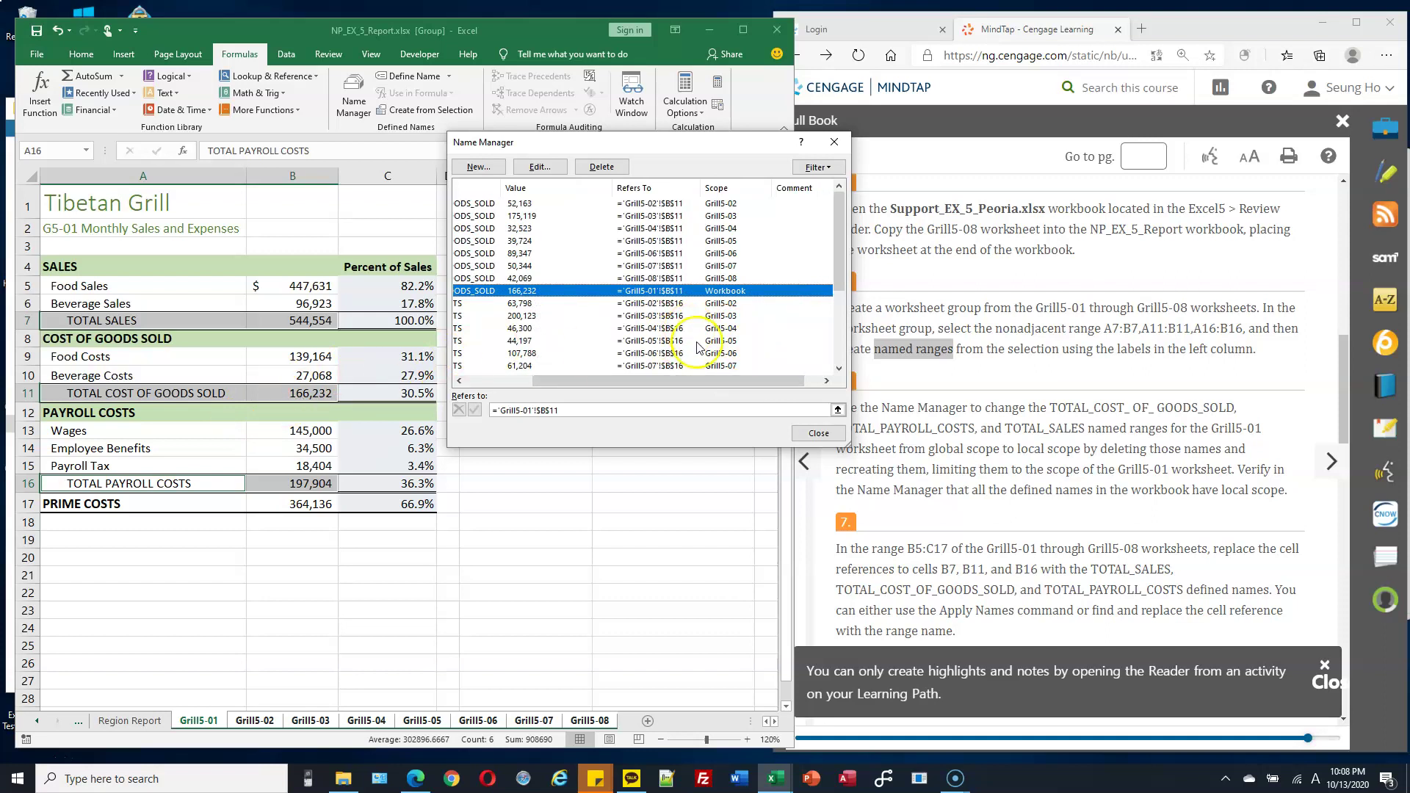
scroll(799, 305, down, 2)
scroll(799, 305, down, 2)
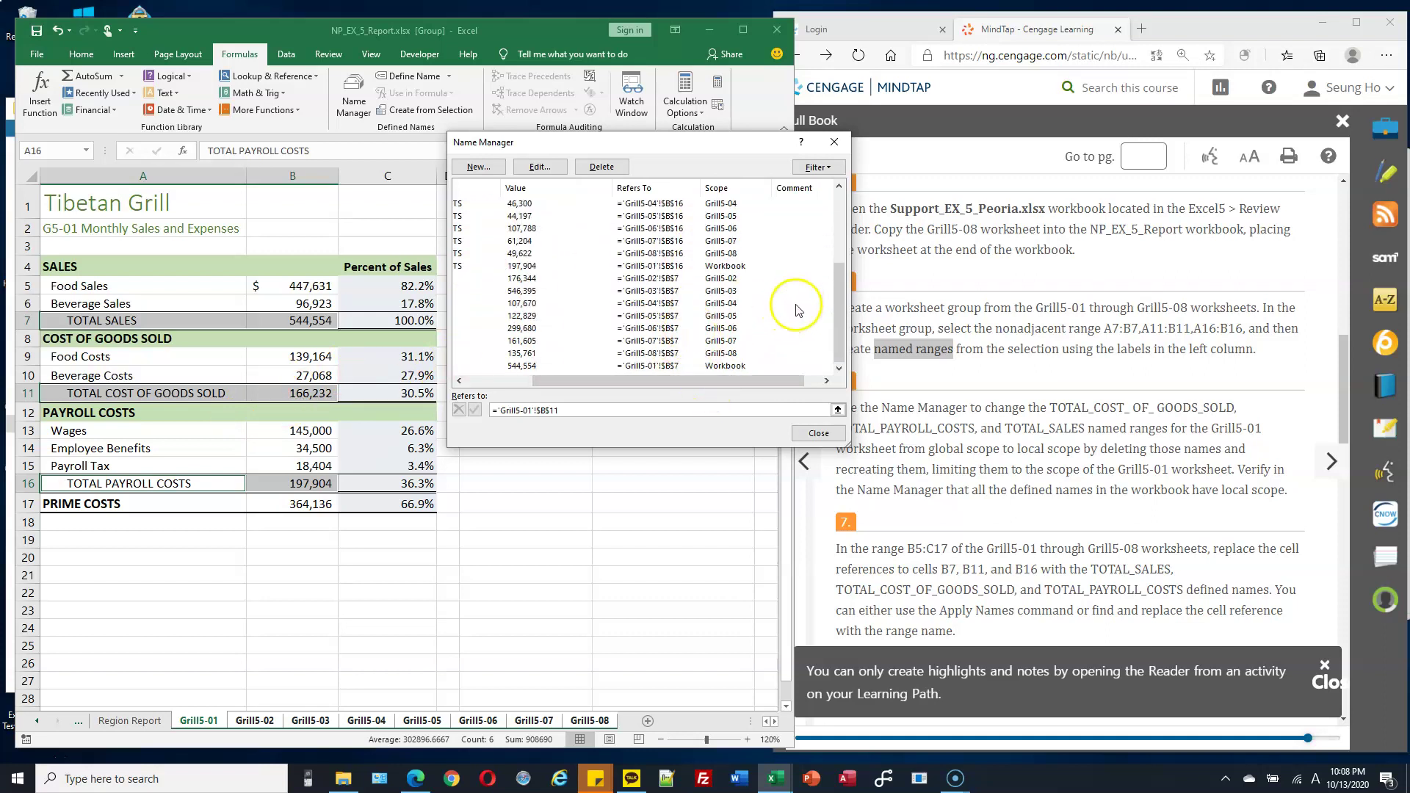
drag(779, 381, 630, 340)
scroll(764, 294, up, 2)
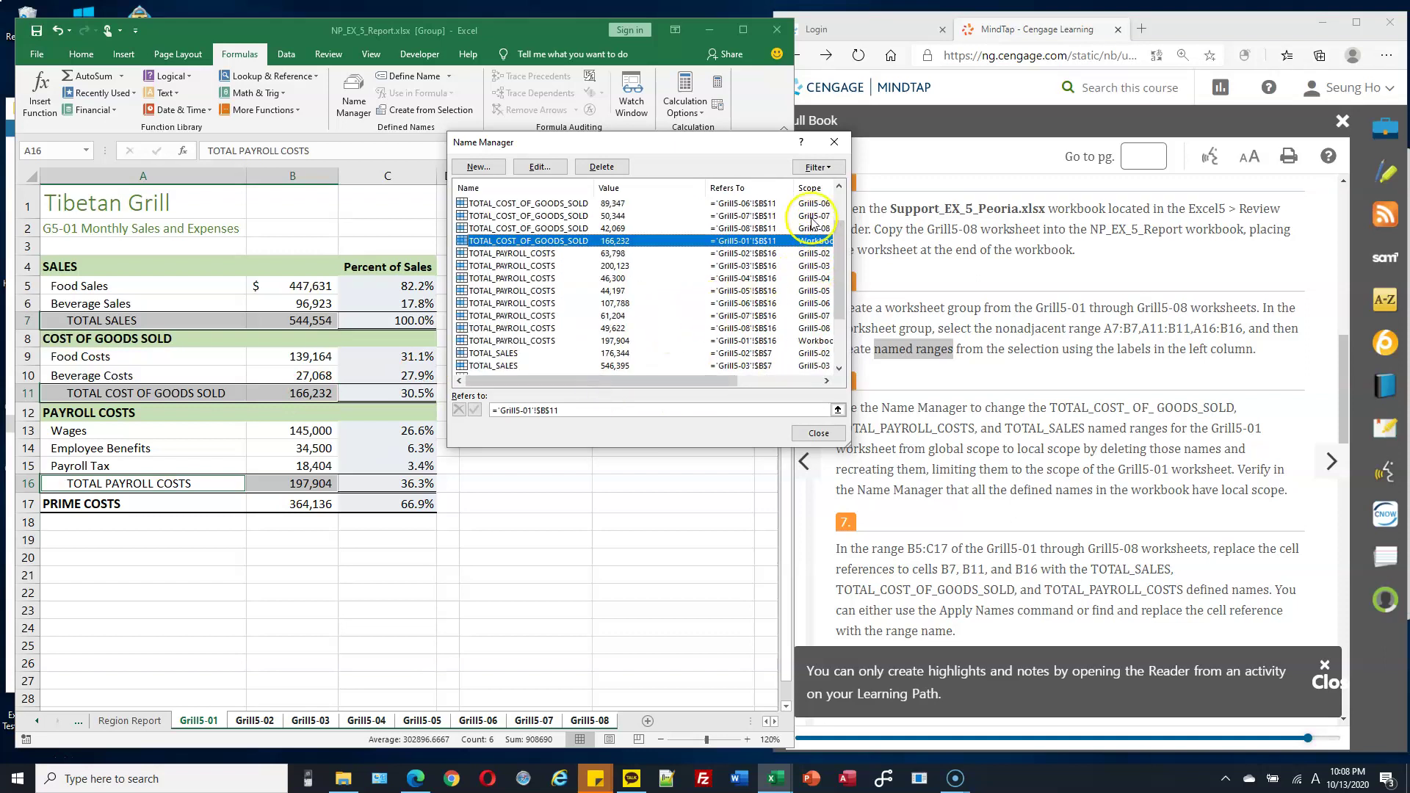
drag(701, 381, 758, 383)
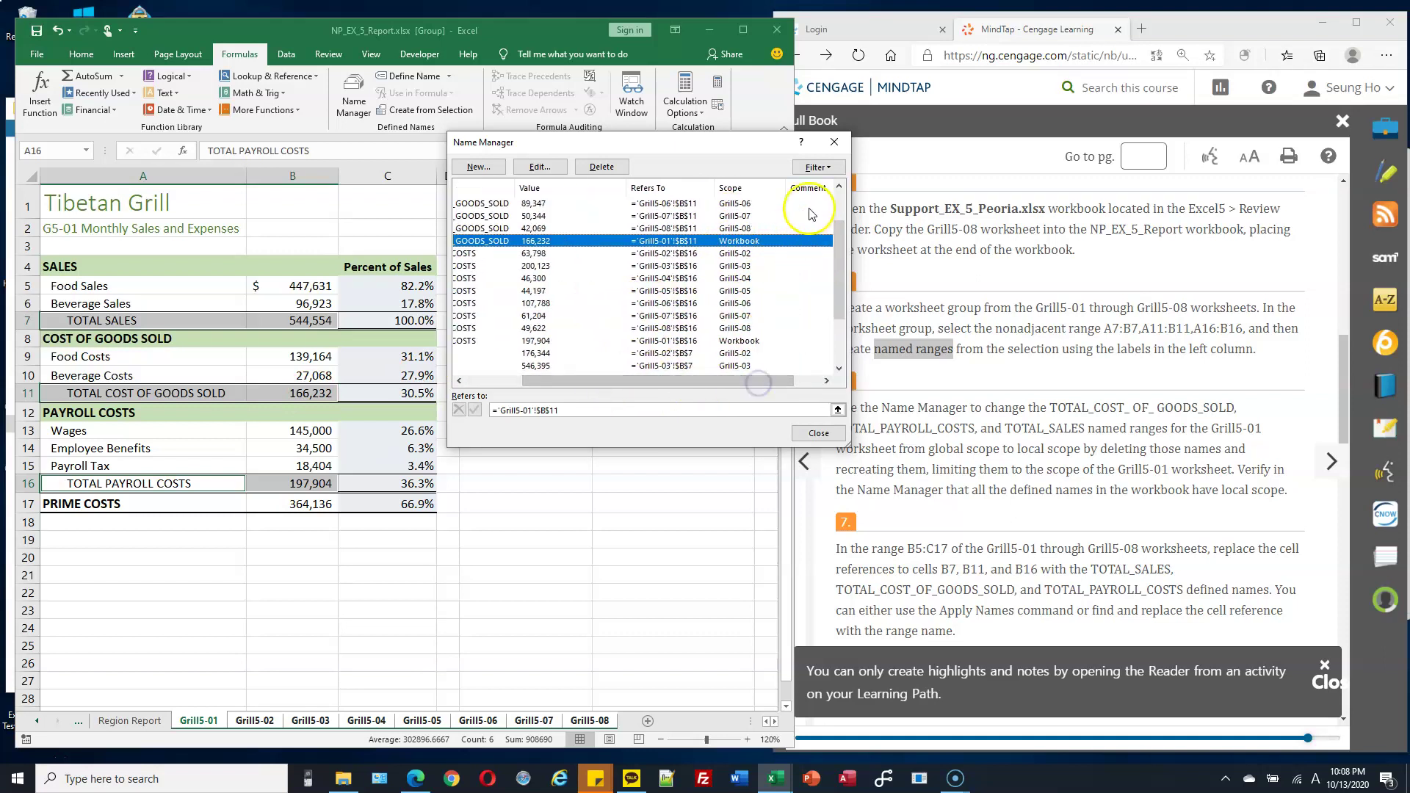
drag(703, 381, 602, 380)
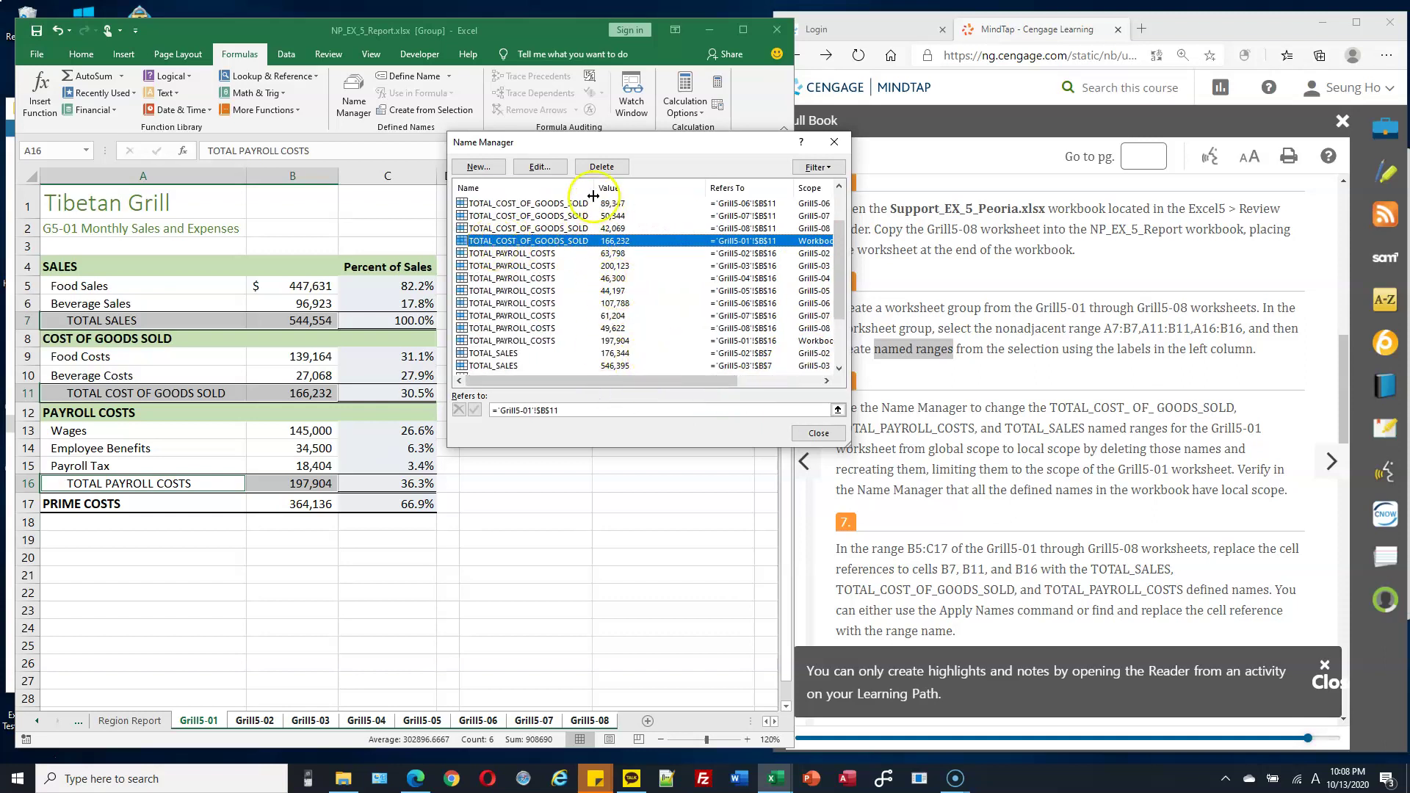
drag(597, 188, 570, 188)
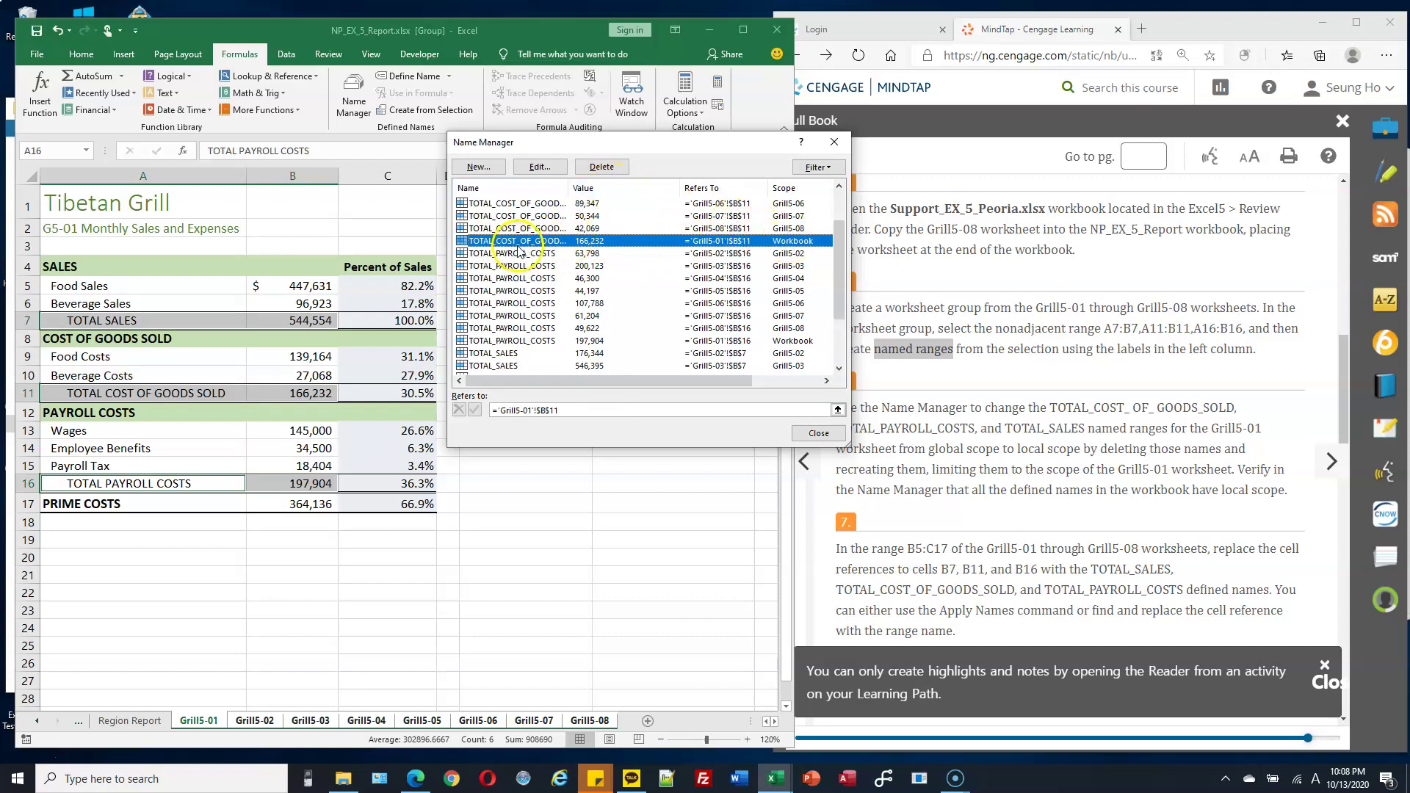
Delete the workbook-scope TOTAL_COST_OF_GOODS_SOLD and TOTAL_PAYROLL_COSTS names.
click(602, 166)
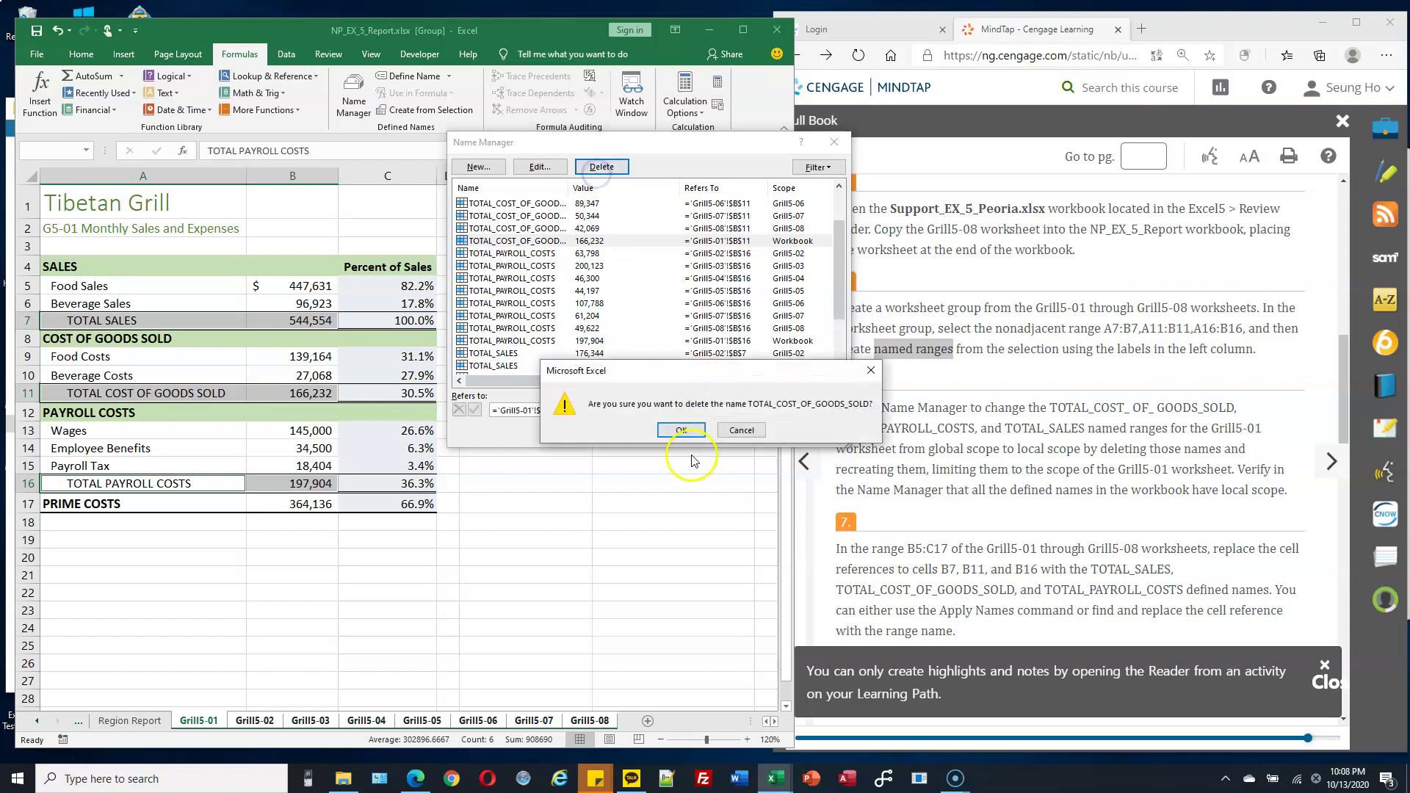
click(682, 430)
click(734, 330)
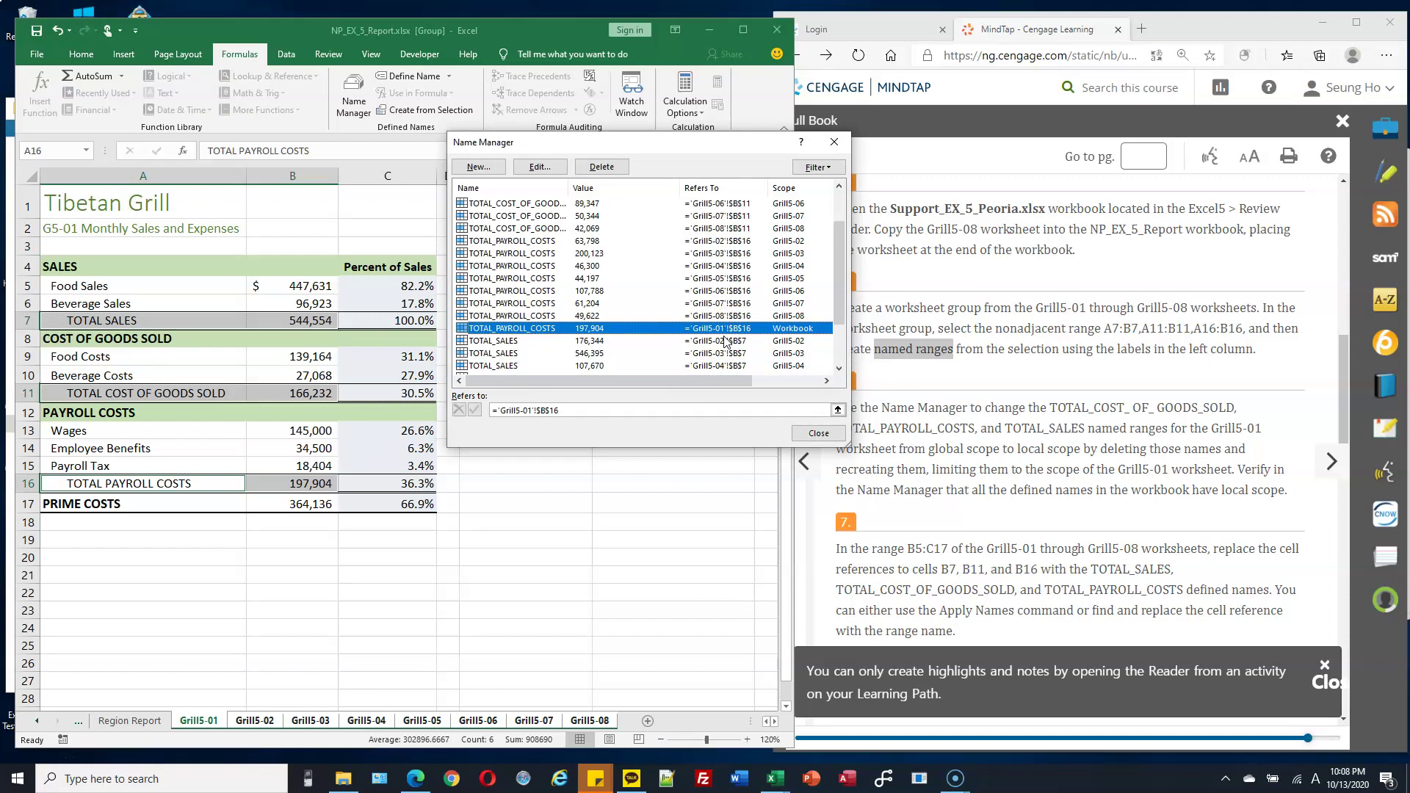
click(736, 332)
click(602, 167)
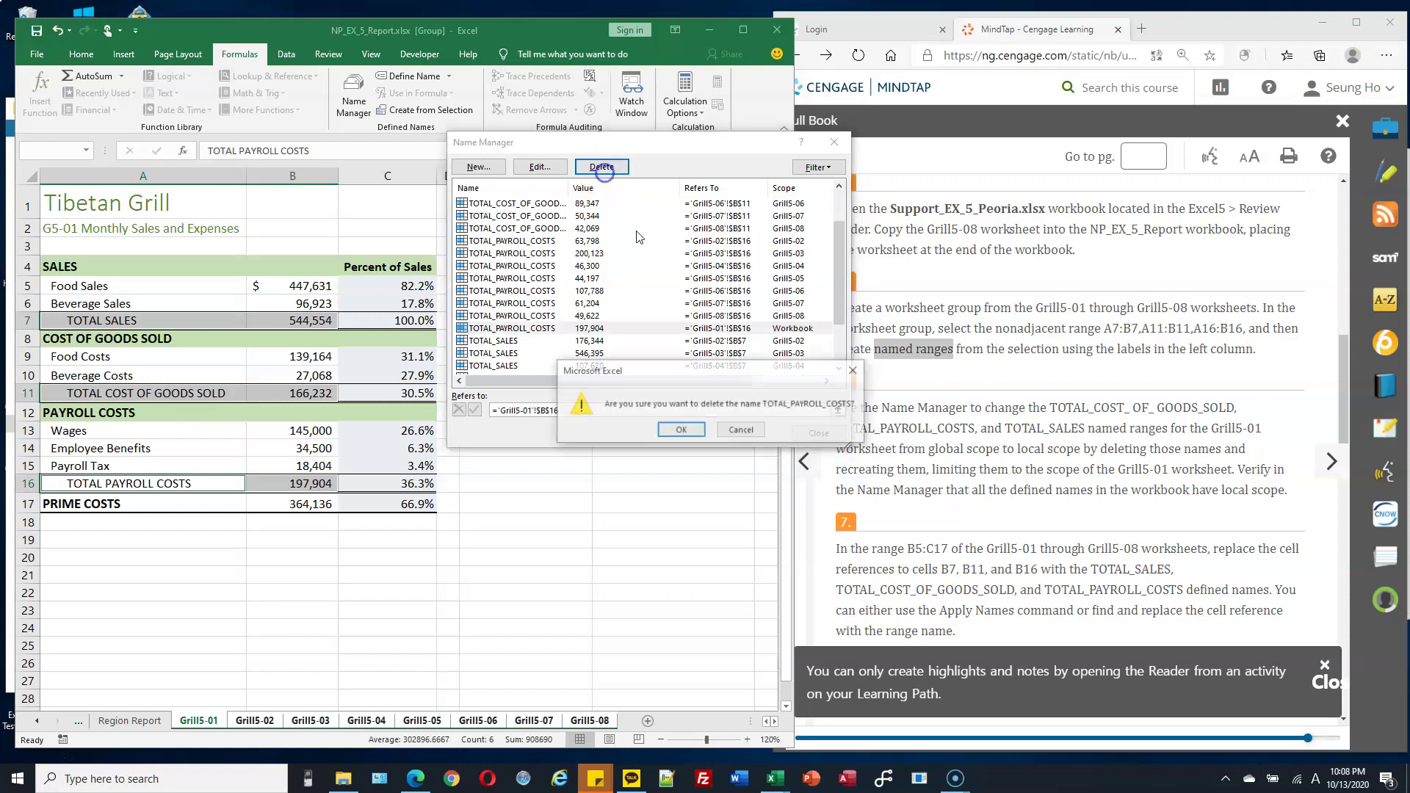
click(681, 431)
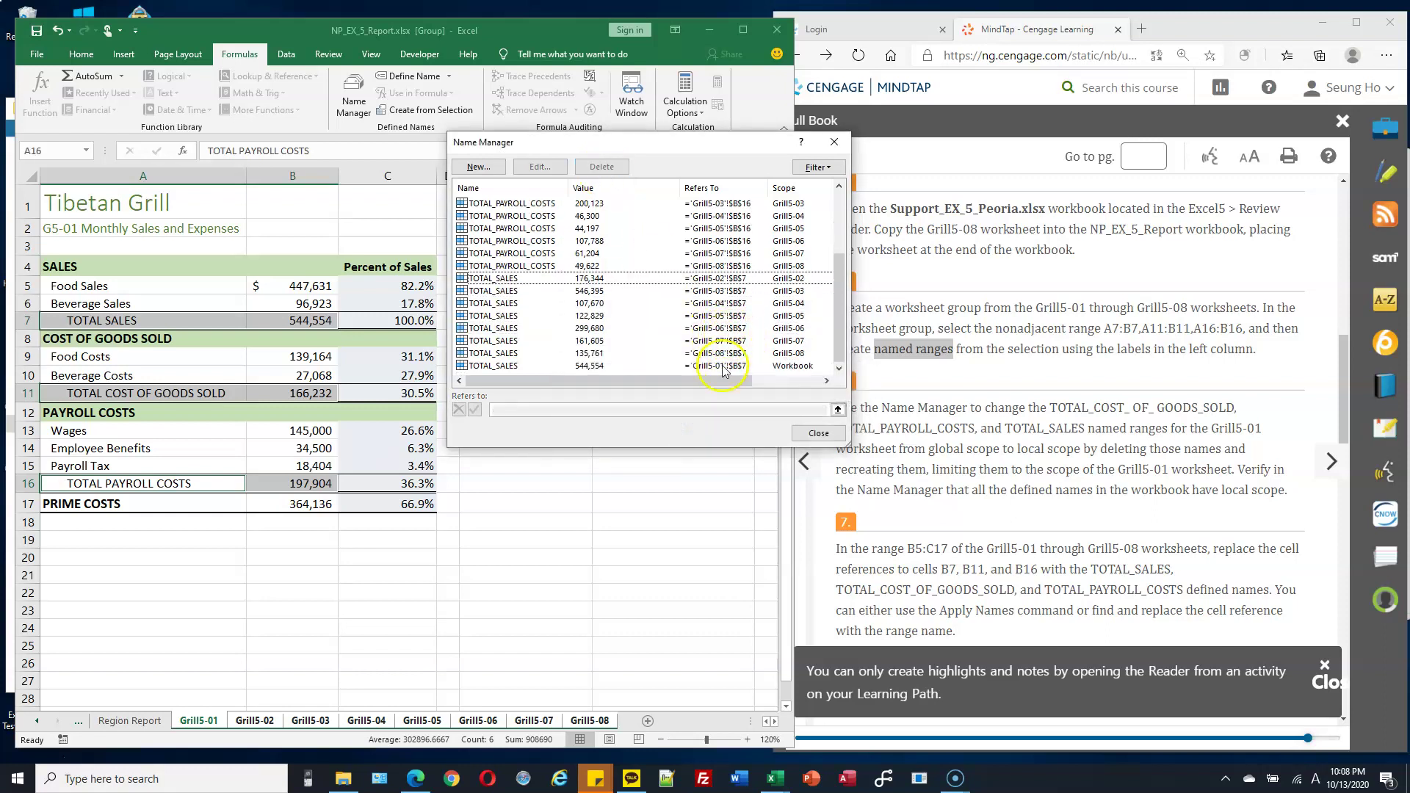
Delete the workbook-scope TOTAL_SALES name and close Name Manager.
click(716, 367)
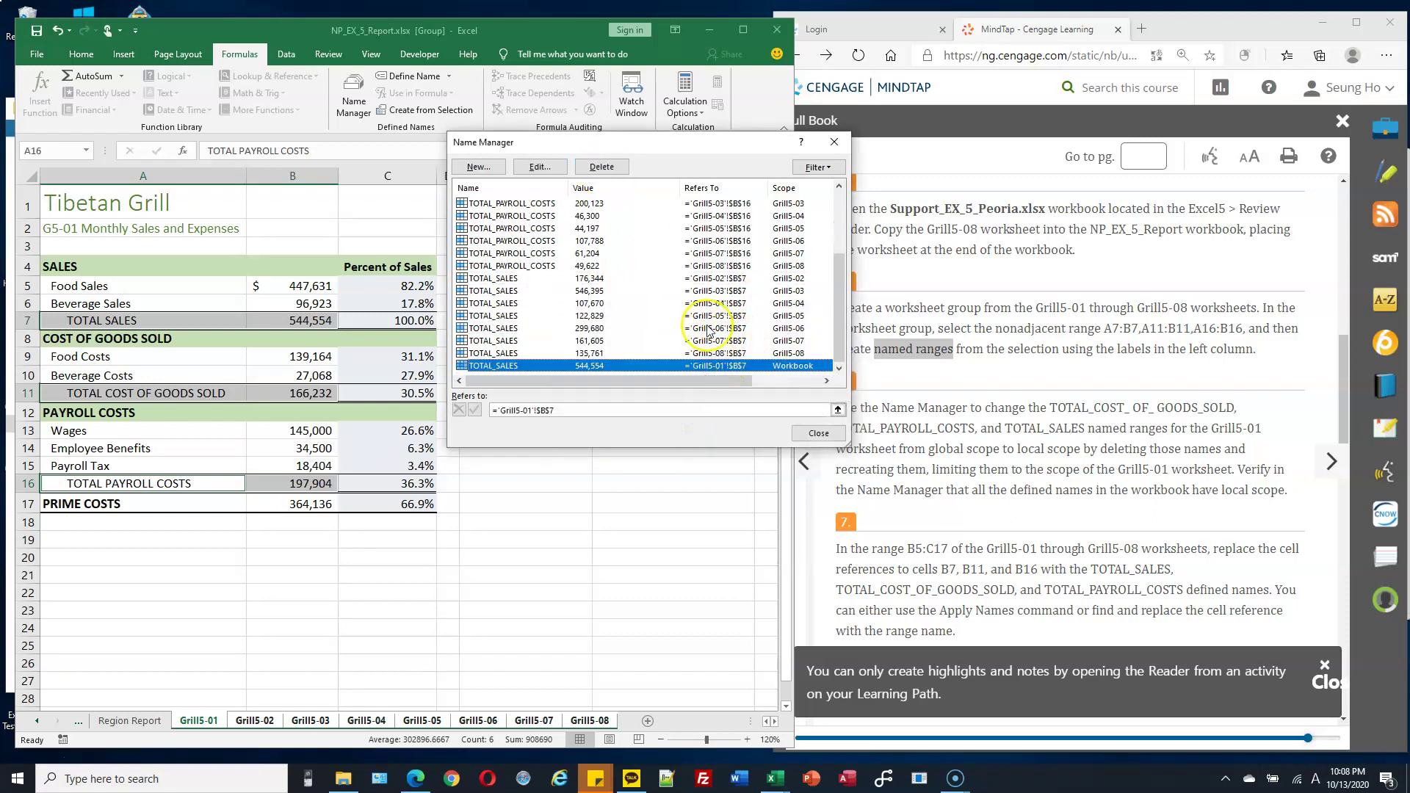
click(602, 167)
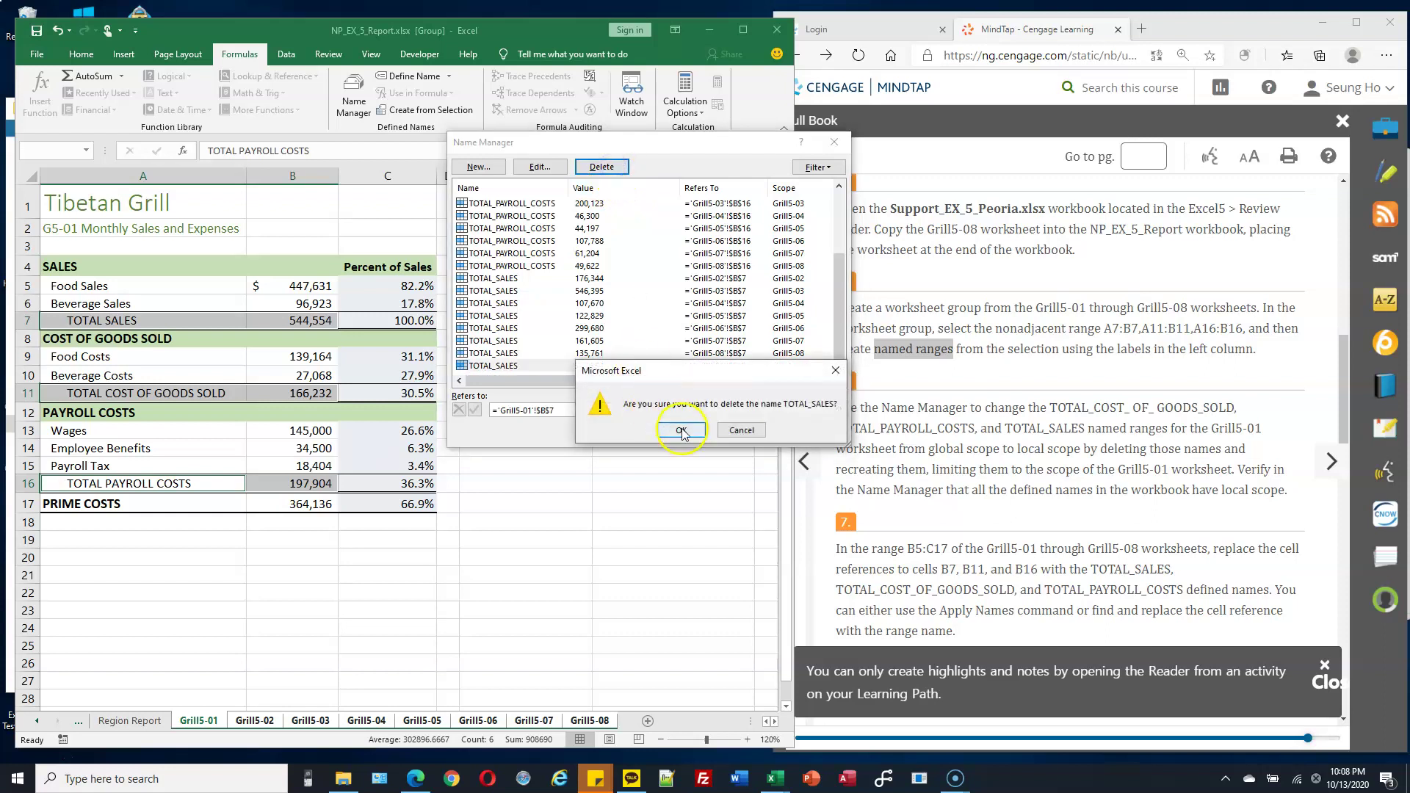
click(681, 430)
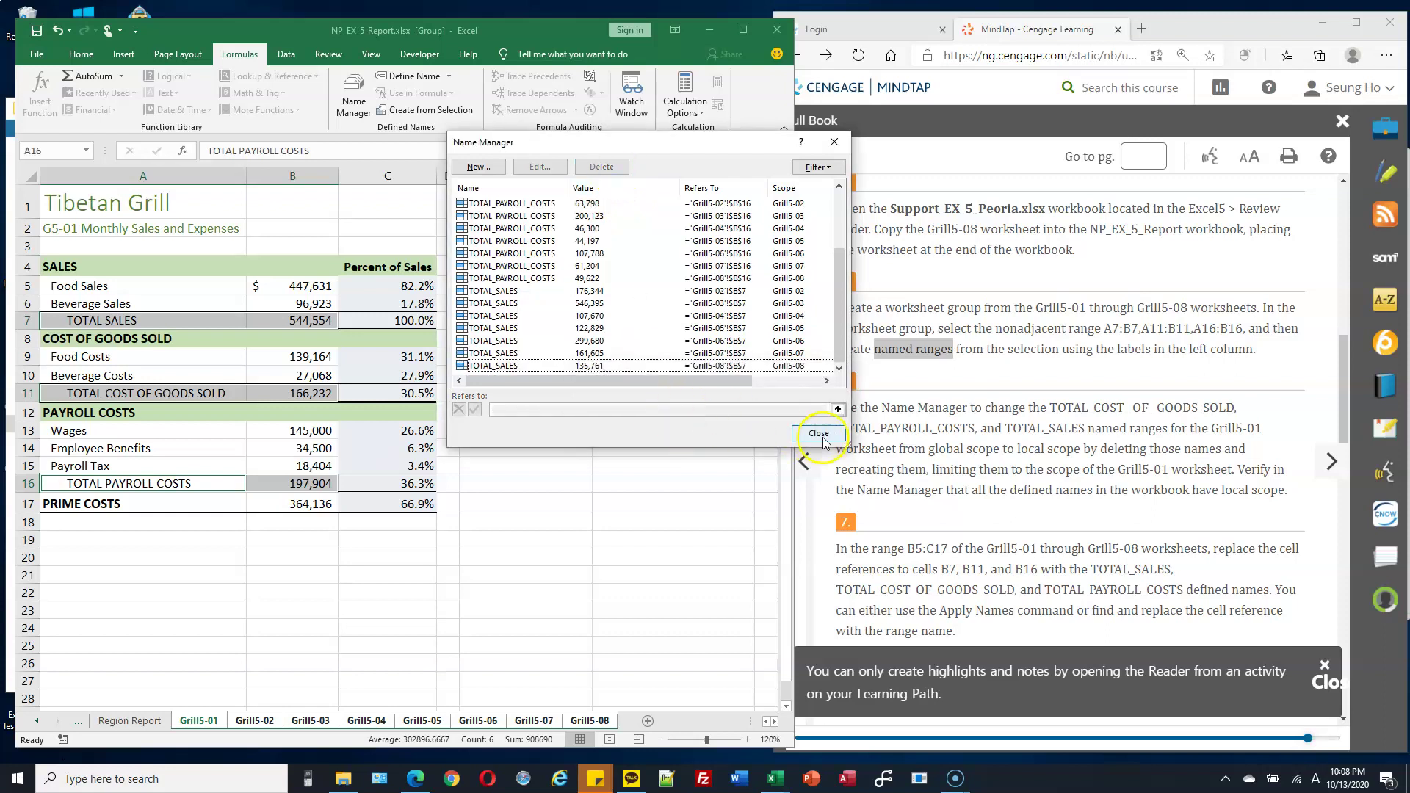
click(819, 433)
click(176, 356)
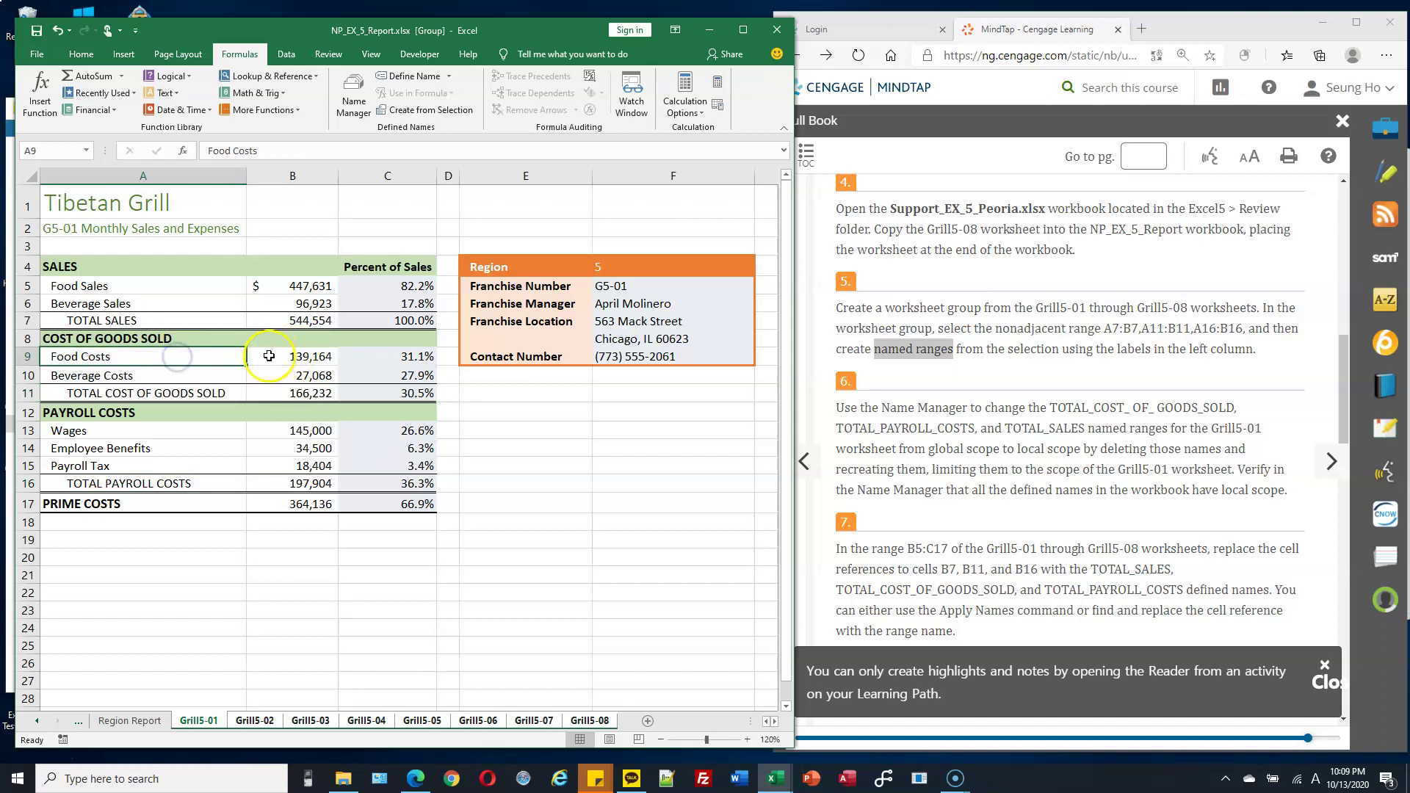
Name cell B7 TOTAL_SALES with its scope limited to Grill5-01.
mouse_move(183, 320)
mouse_down()
mouse_move(262, 320)
mouse_move(169, 324)
mouse_up()
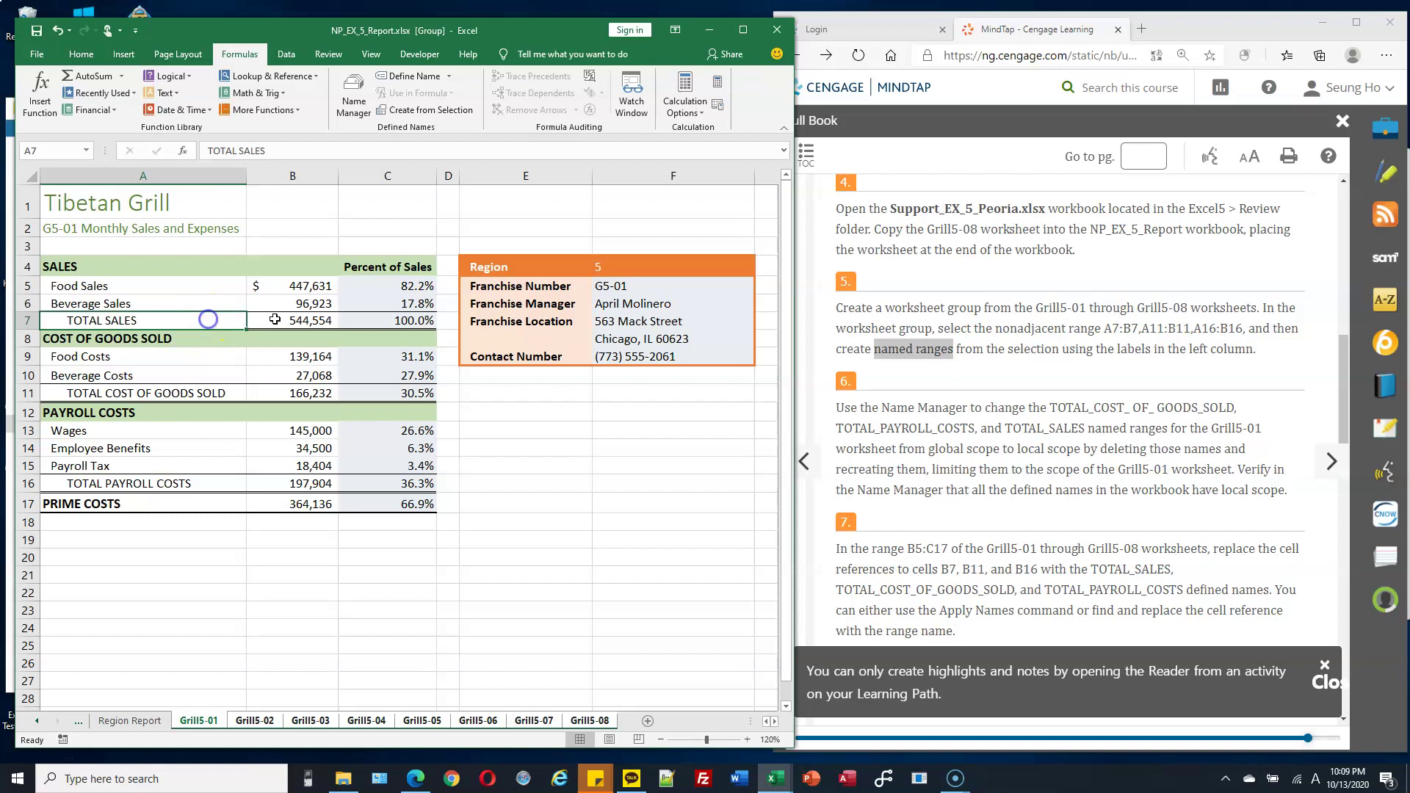
drag(245, 319, 276, 321)
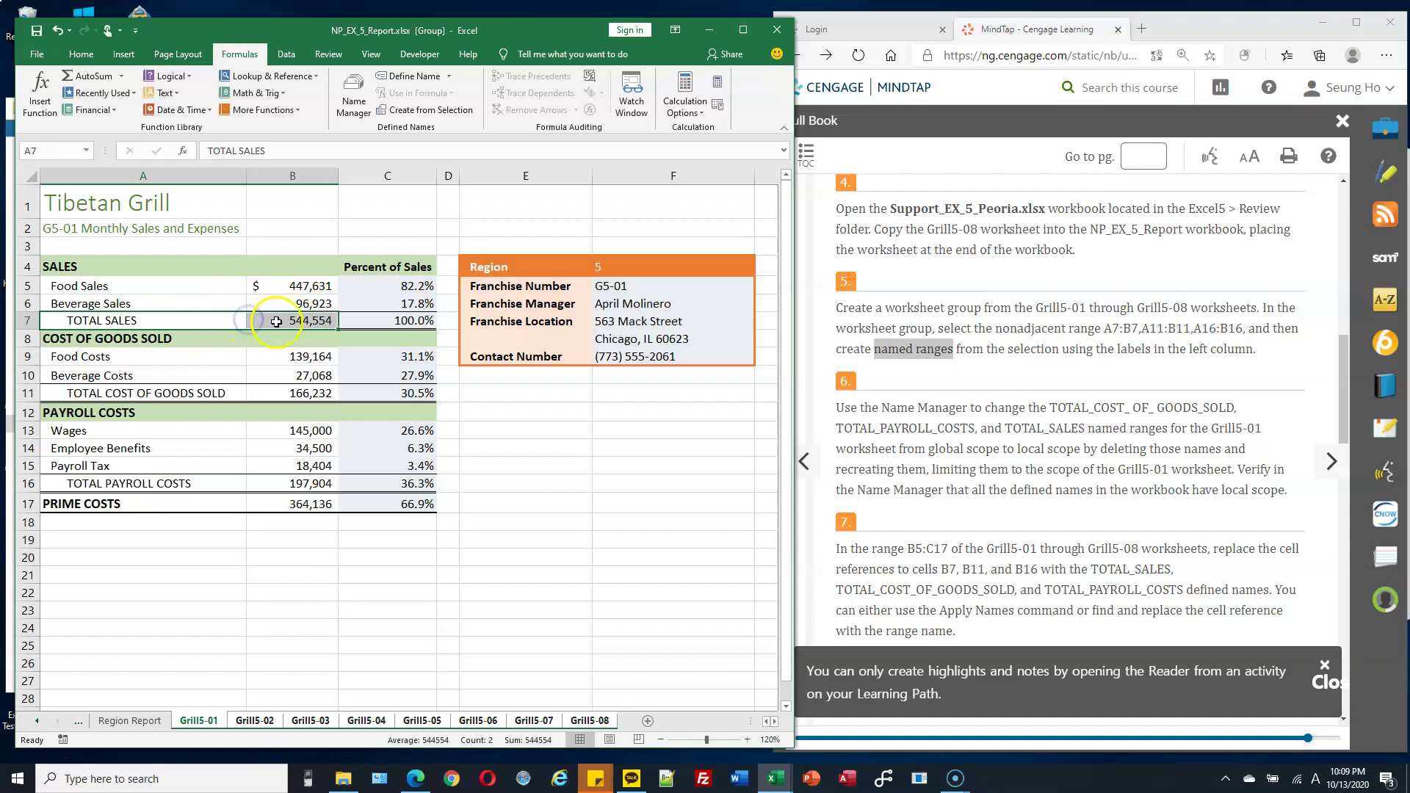
click(277, 322)
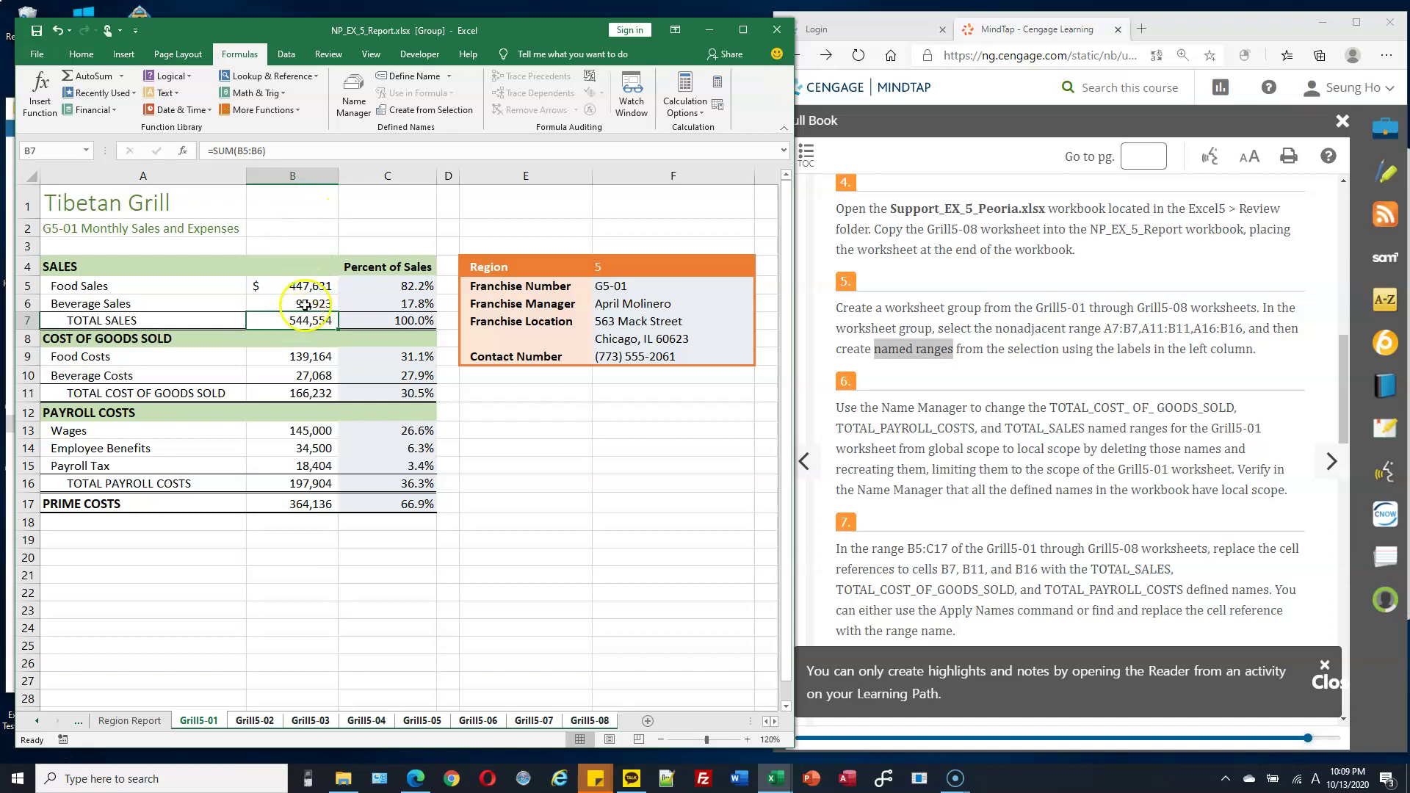
click(414, 76)
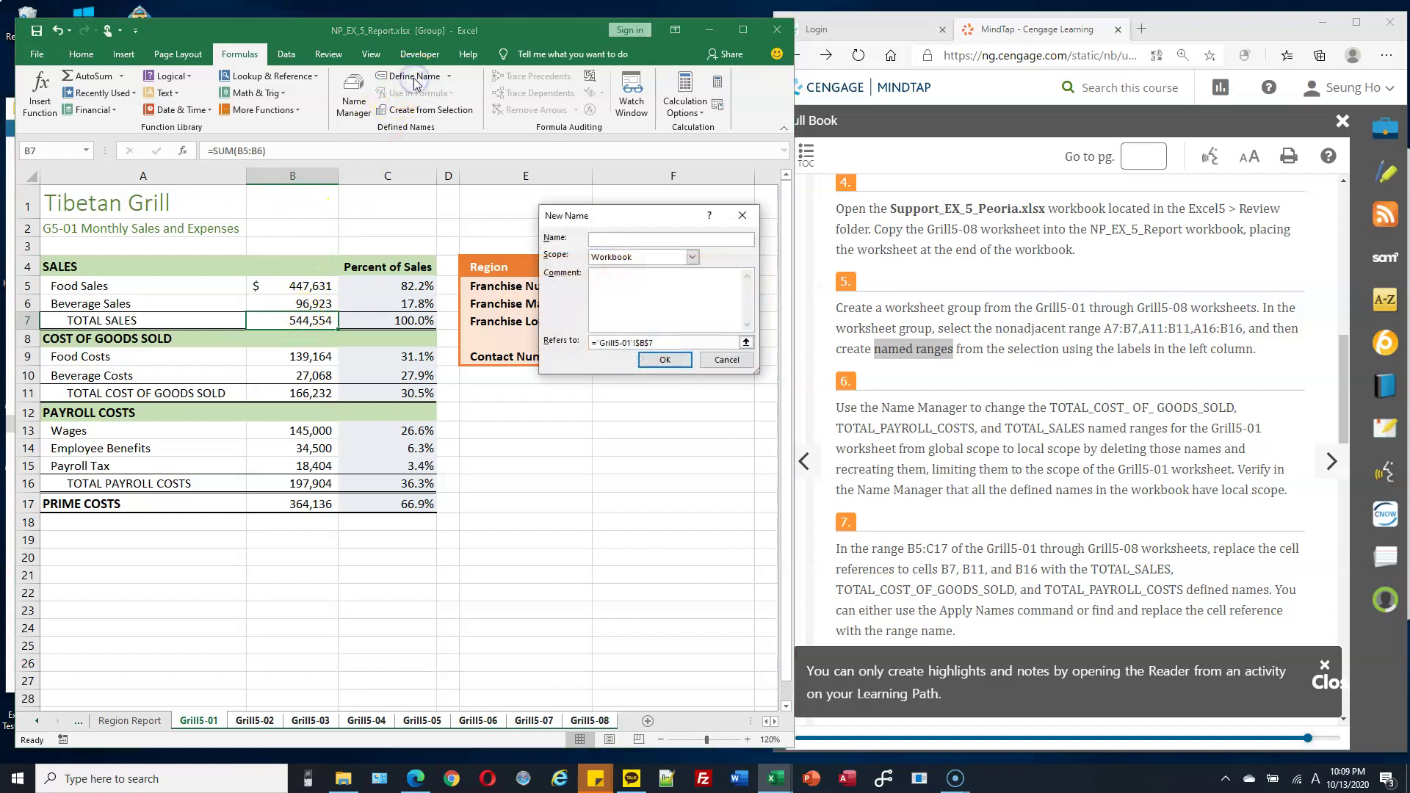
click(692, 257)
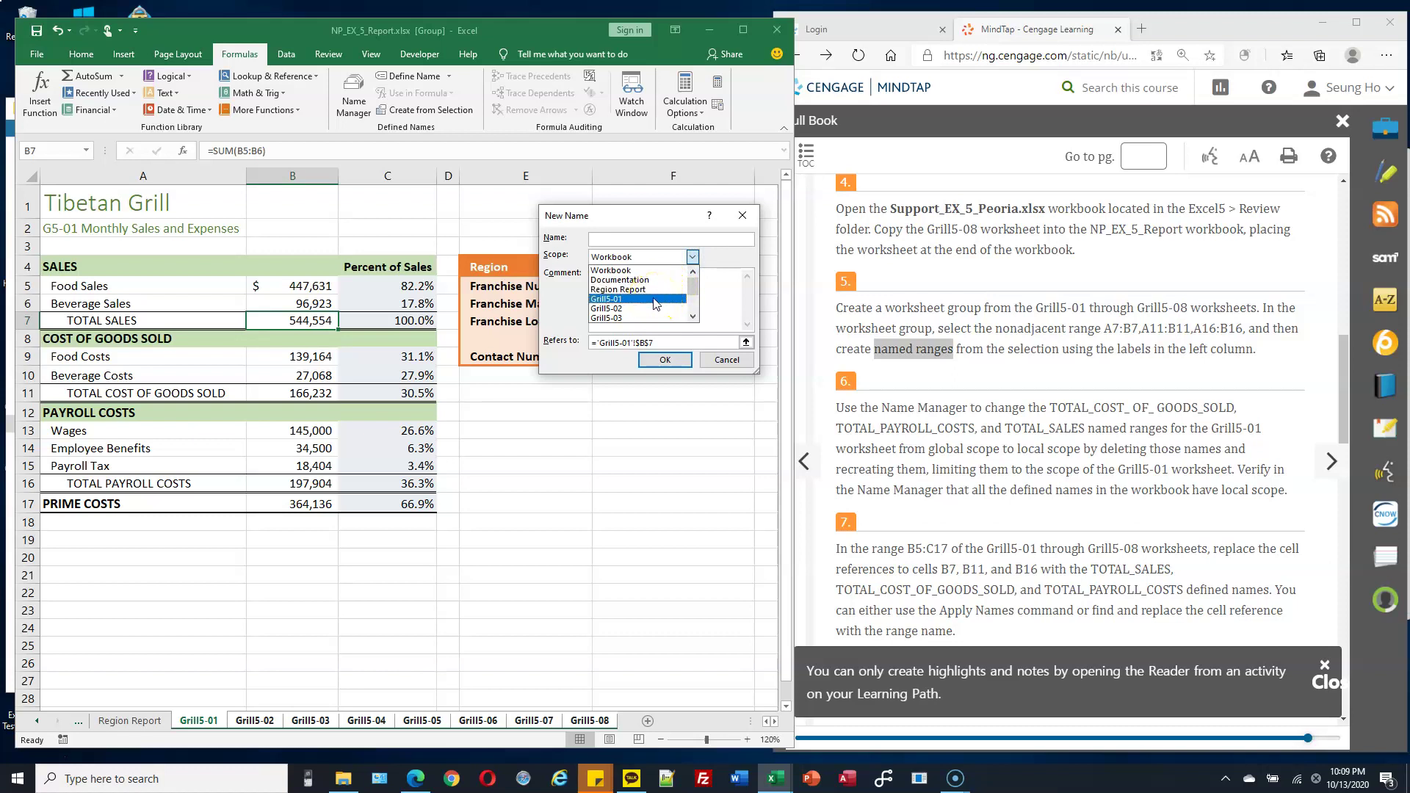
click(656, 300)
click(639, 239)
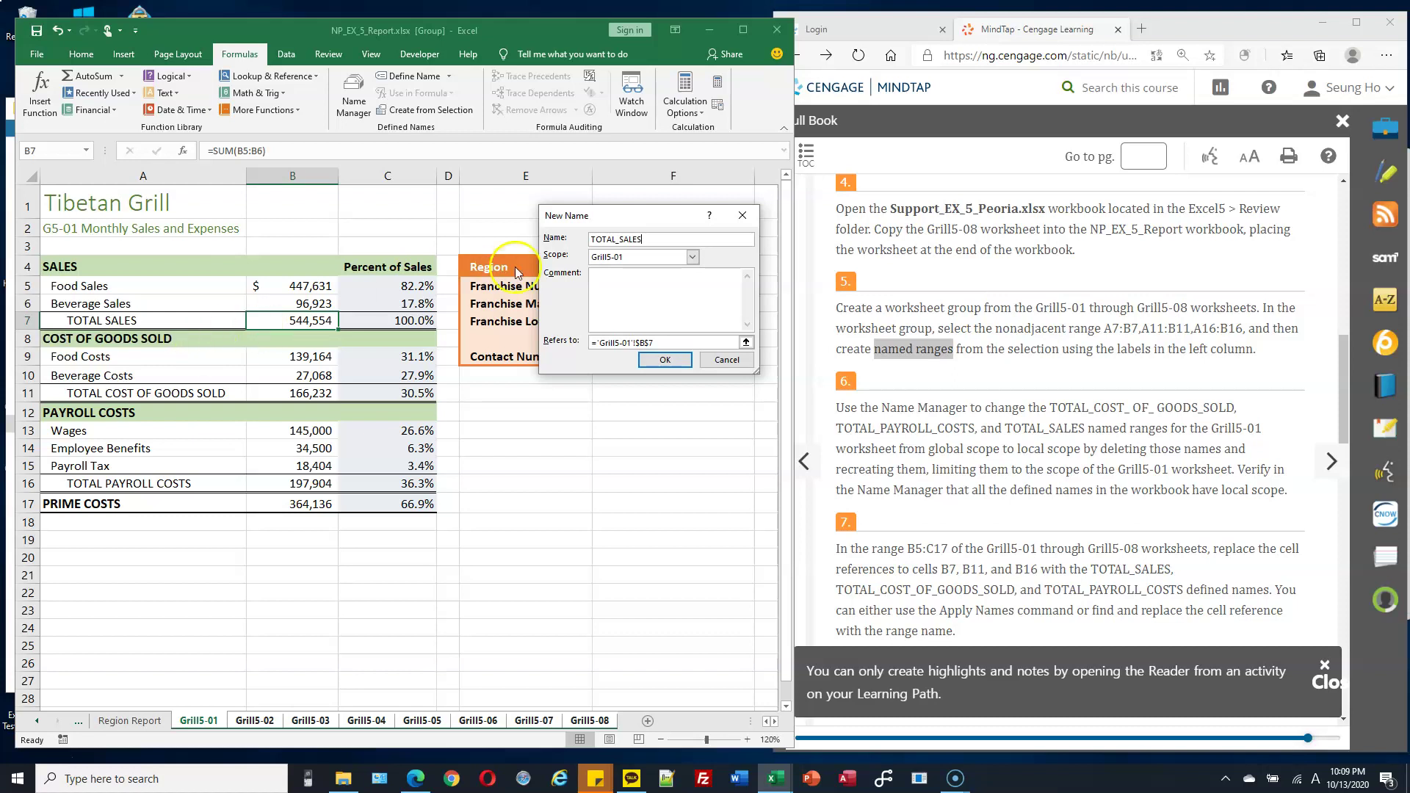
click(664, 359)
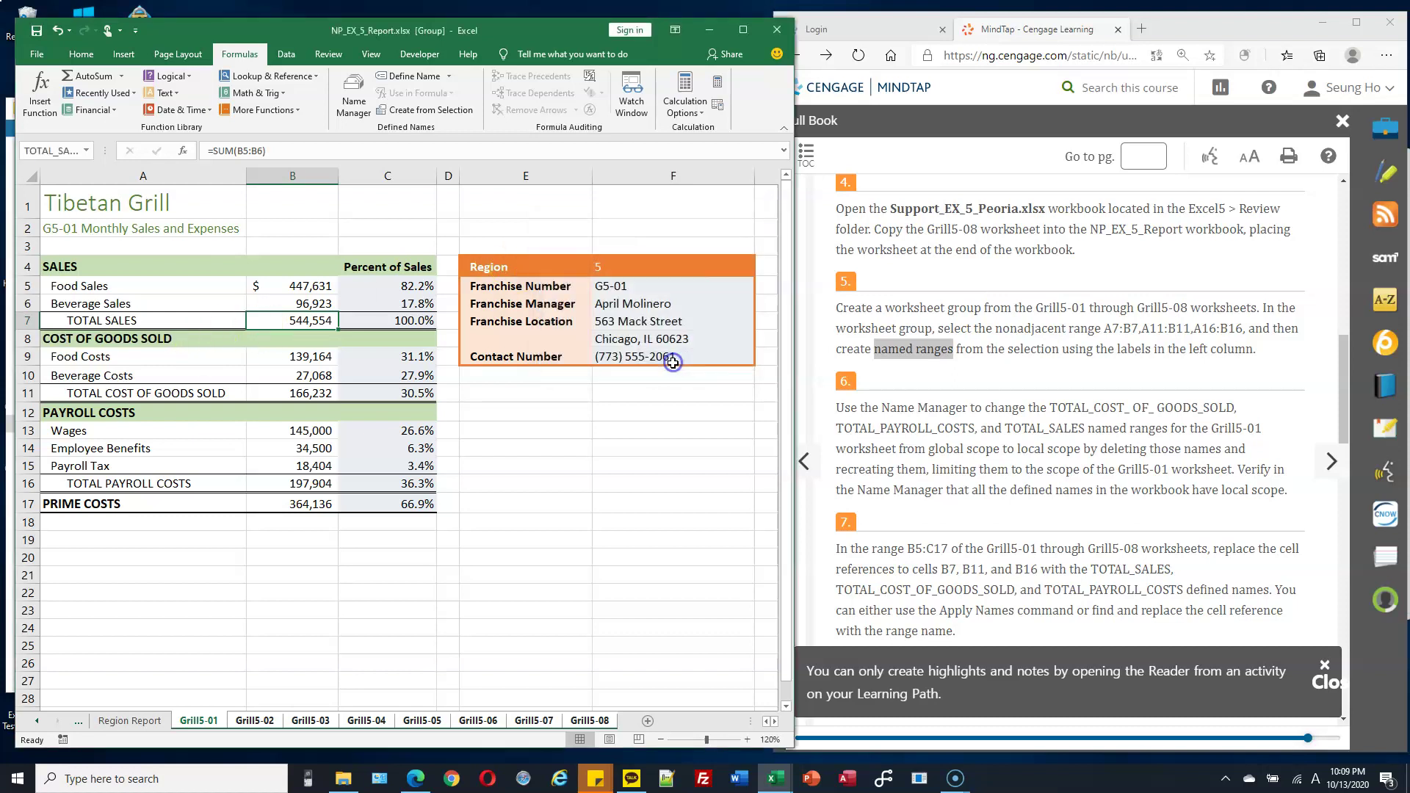
Name cell B11 TOTAL_COST_OF_GOODS_SOLD with its scope limited to Grill5-01.
click(299, 394)
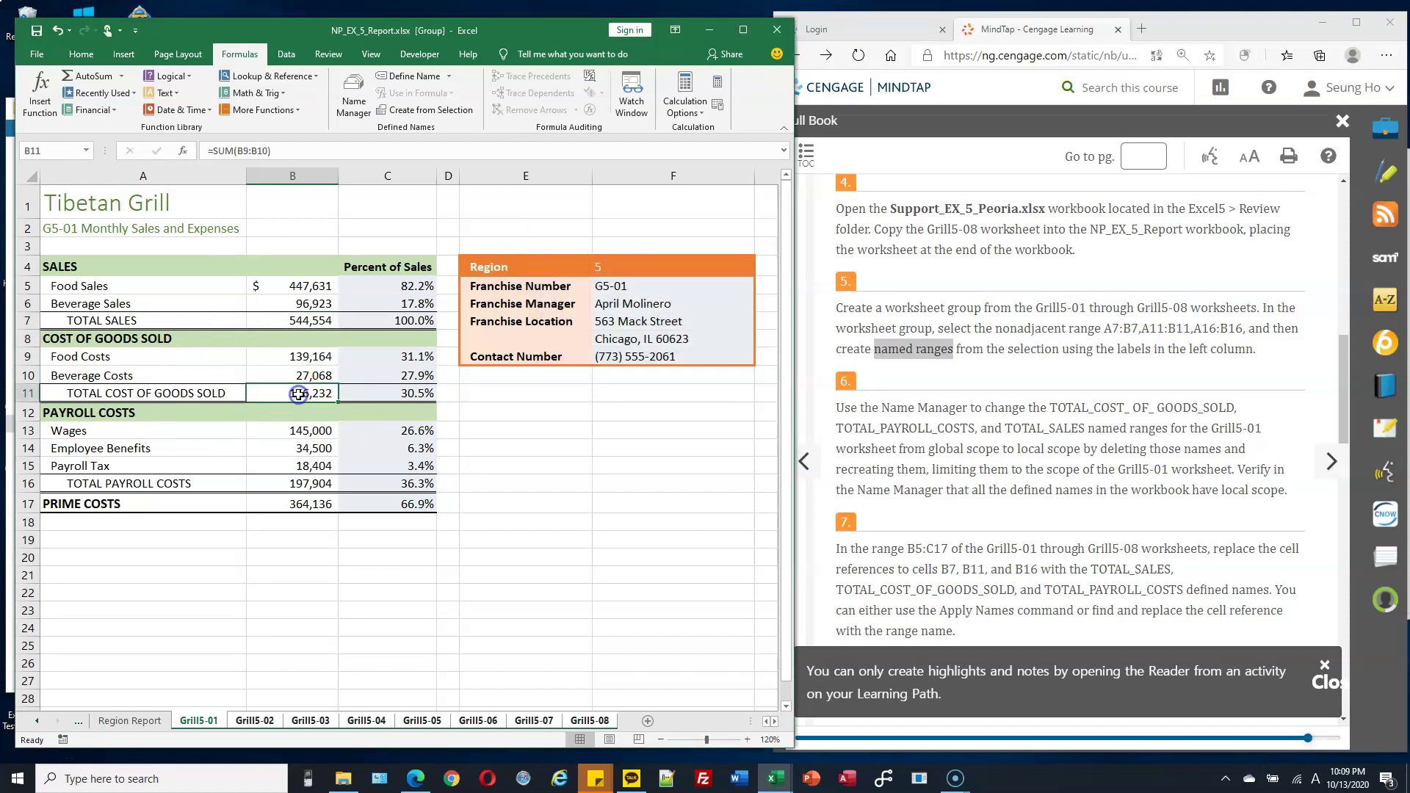
click(409, 76)
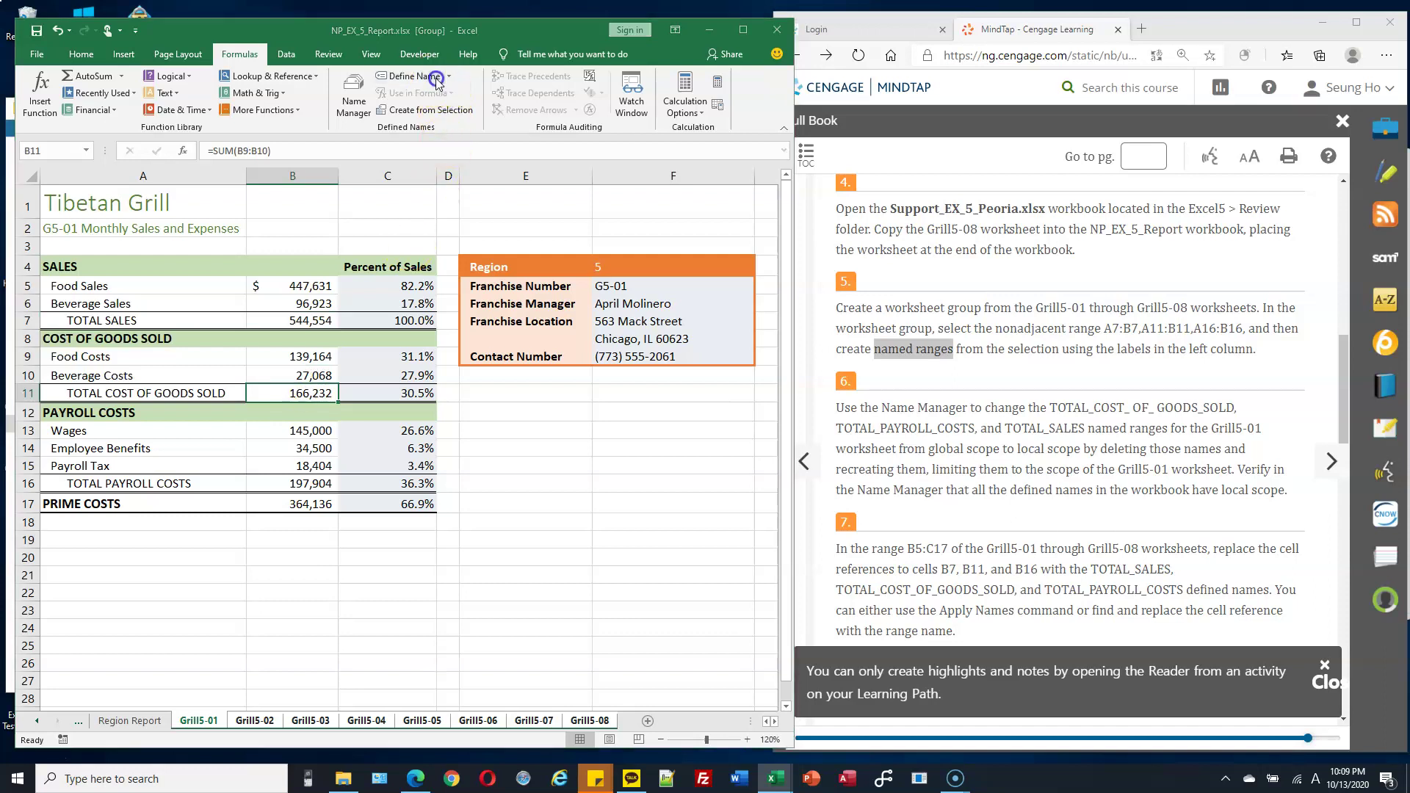
click(643, 263)
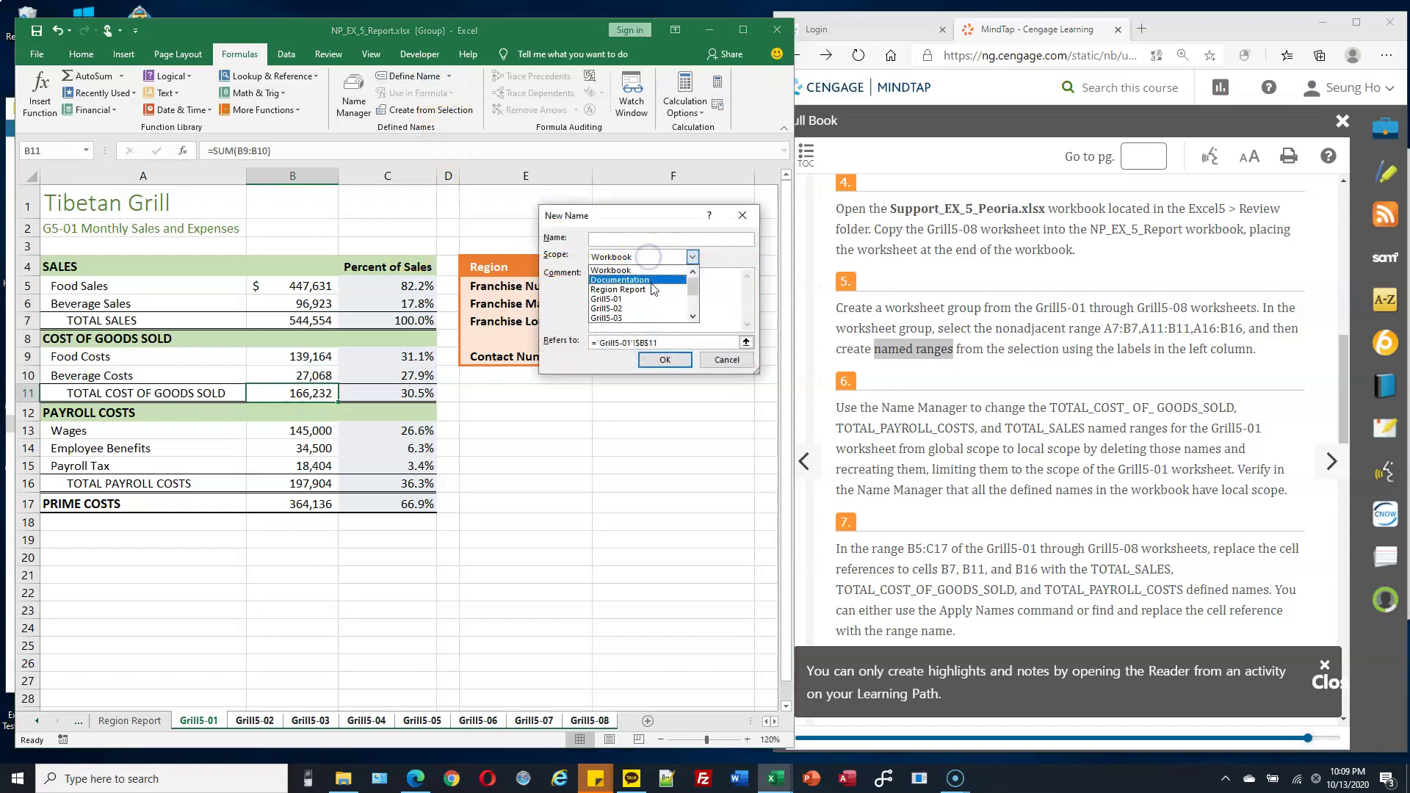
click(650, 302)
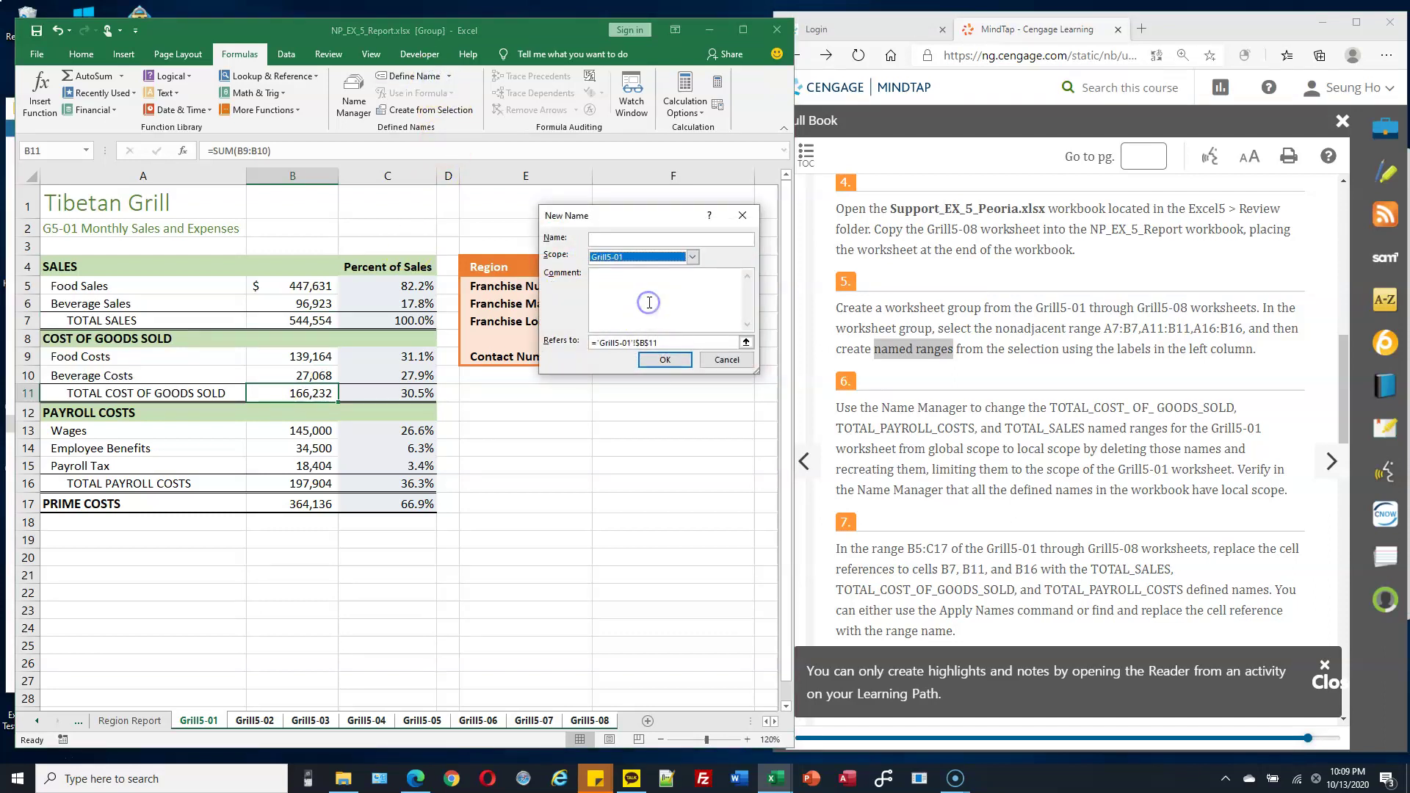
click(650, 239)
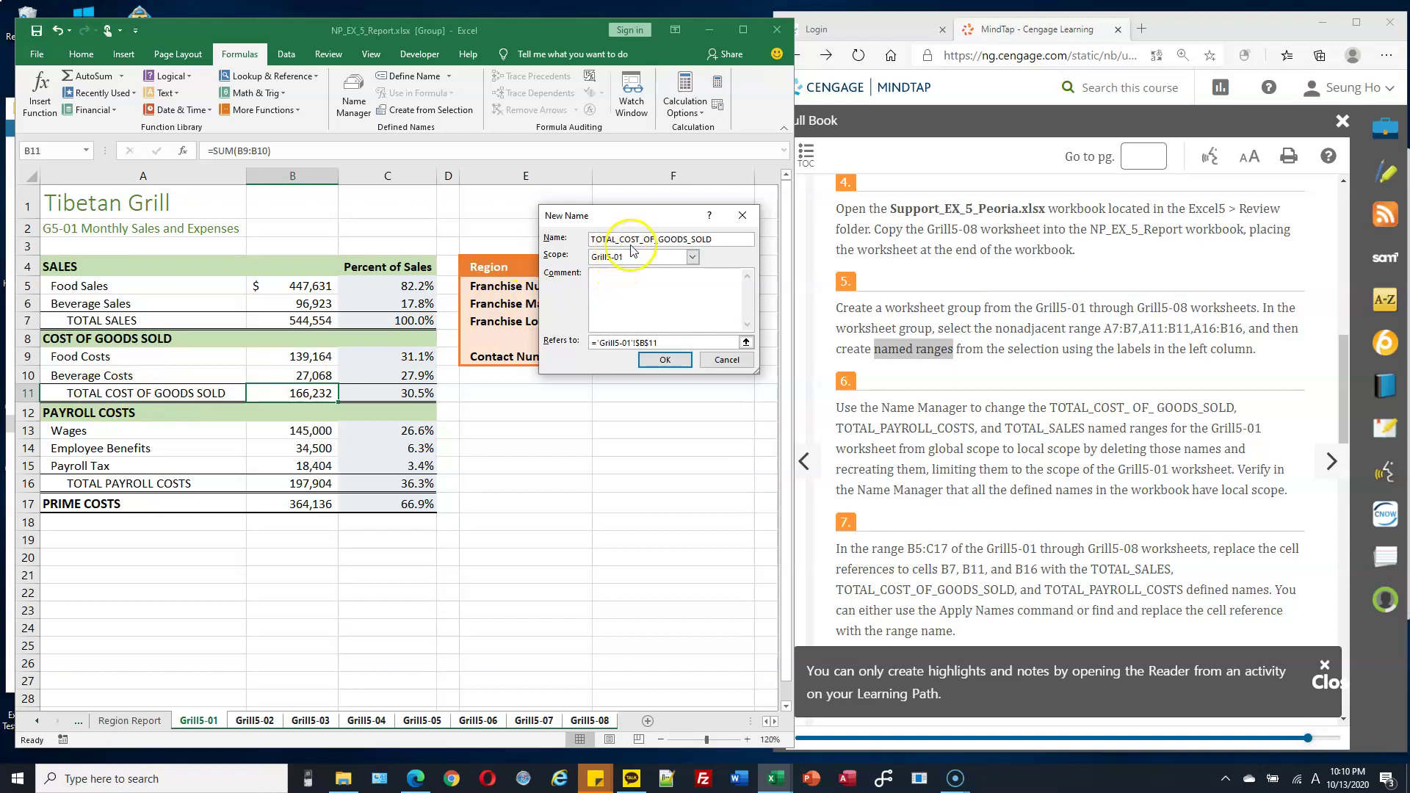
click(676, 370)
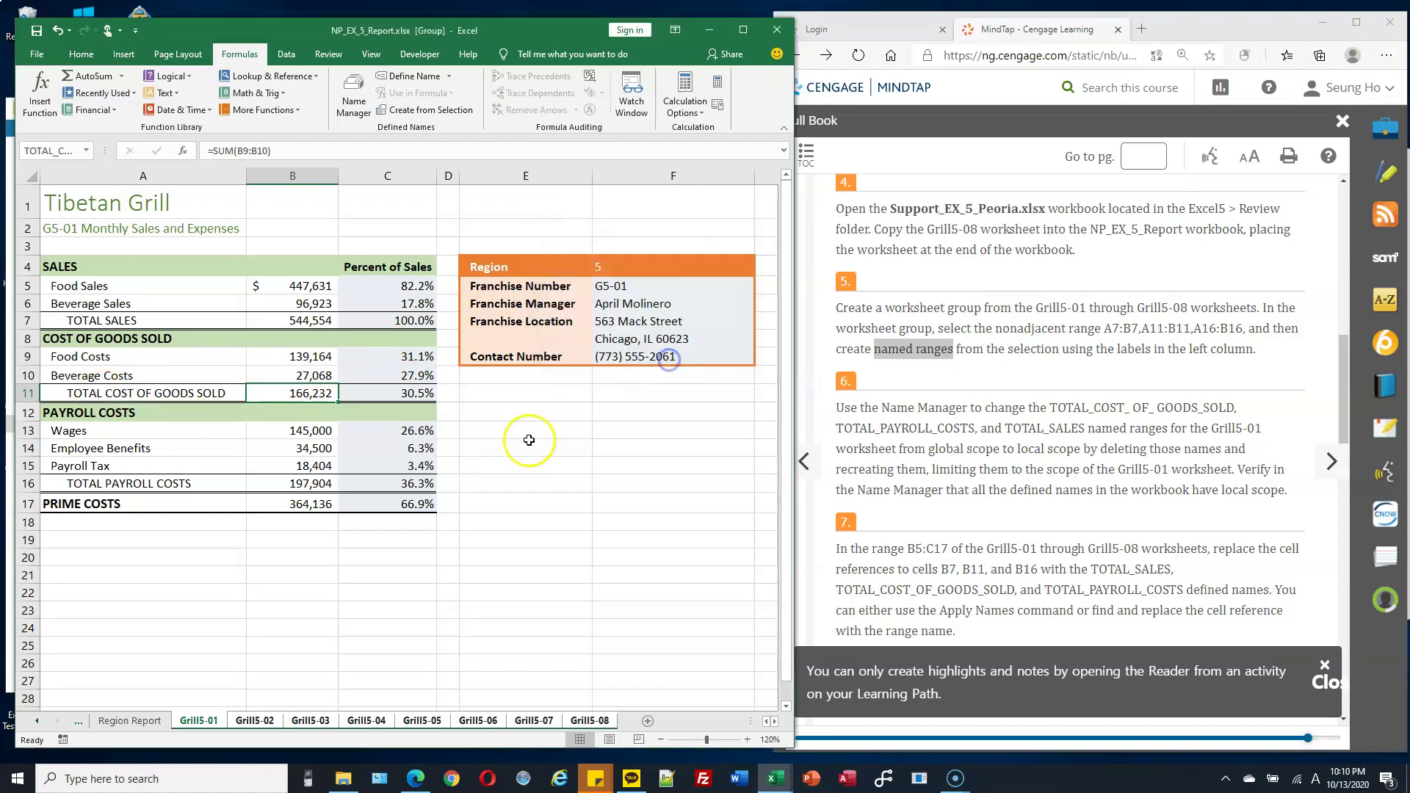
click(321, 482)
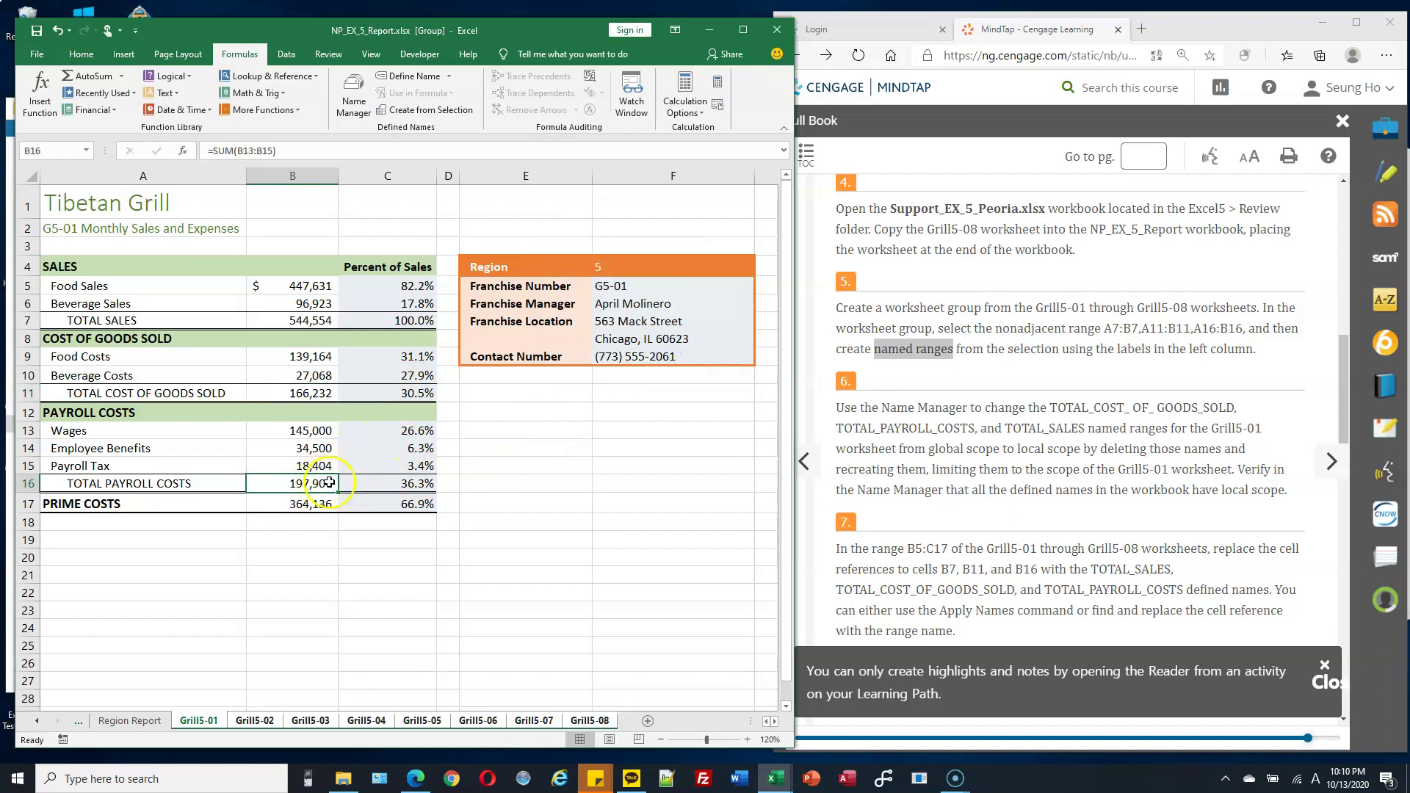
Define TOTAL_PAYROLL_COSTS for cell B16 with Grill5-01 scope.
click(413, 77)
click(692, 257)
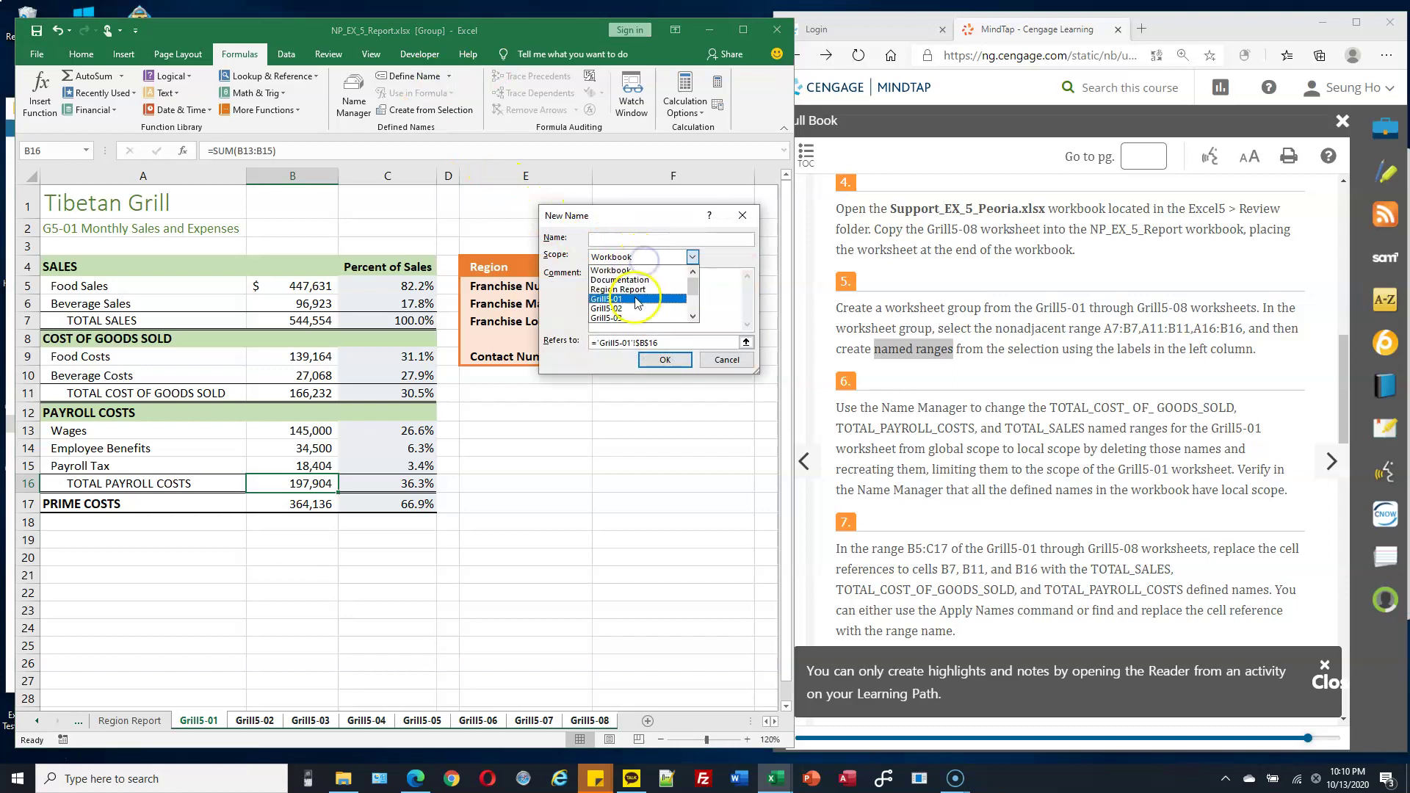
click(635, 300)
click(617, 235)
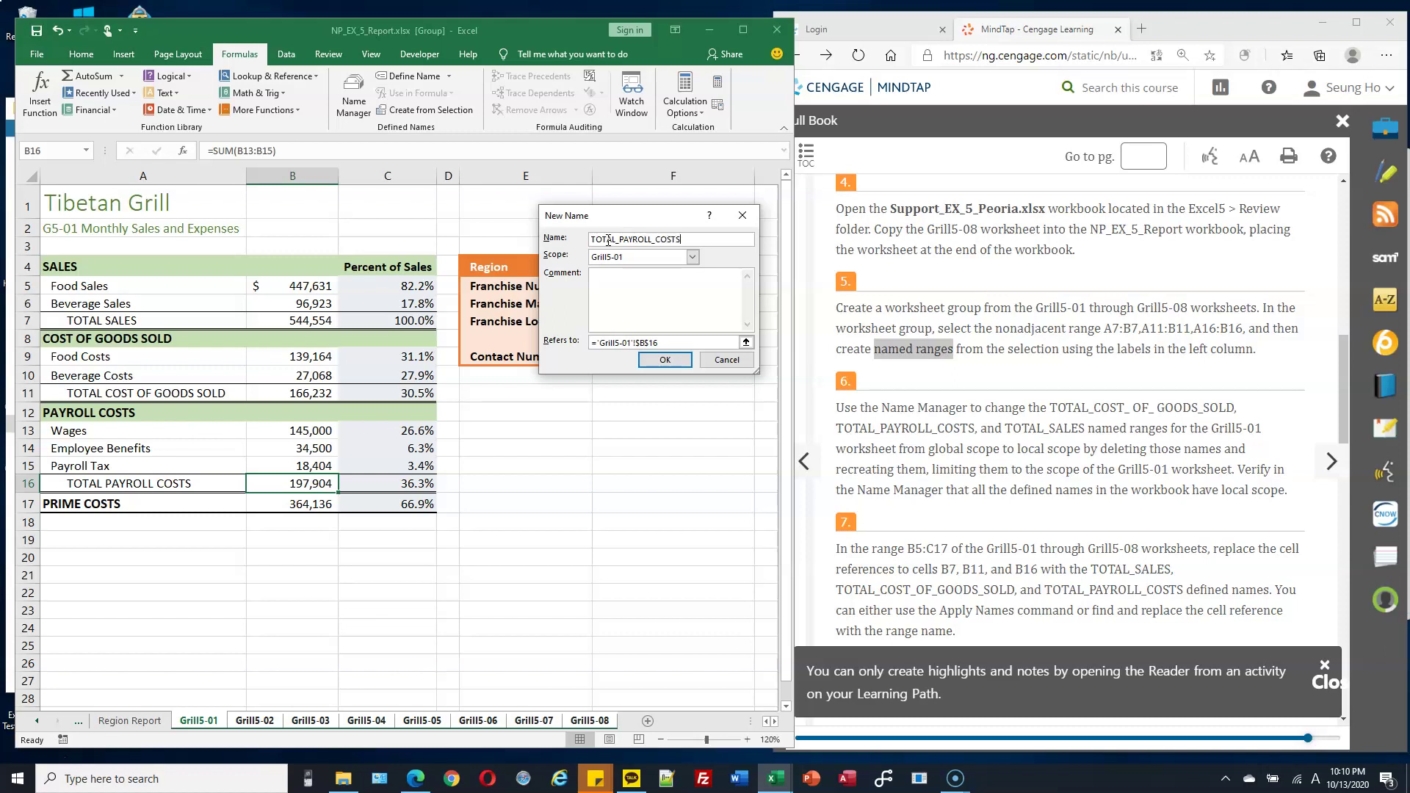
click(665, 359)
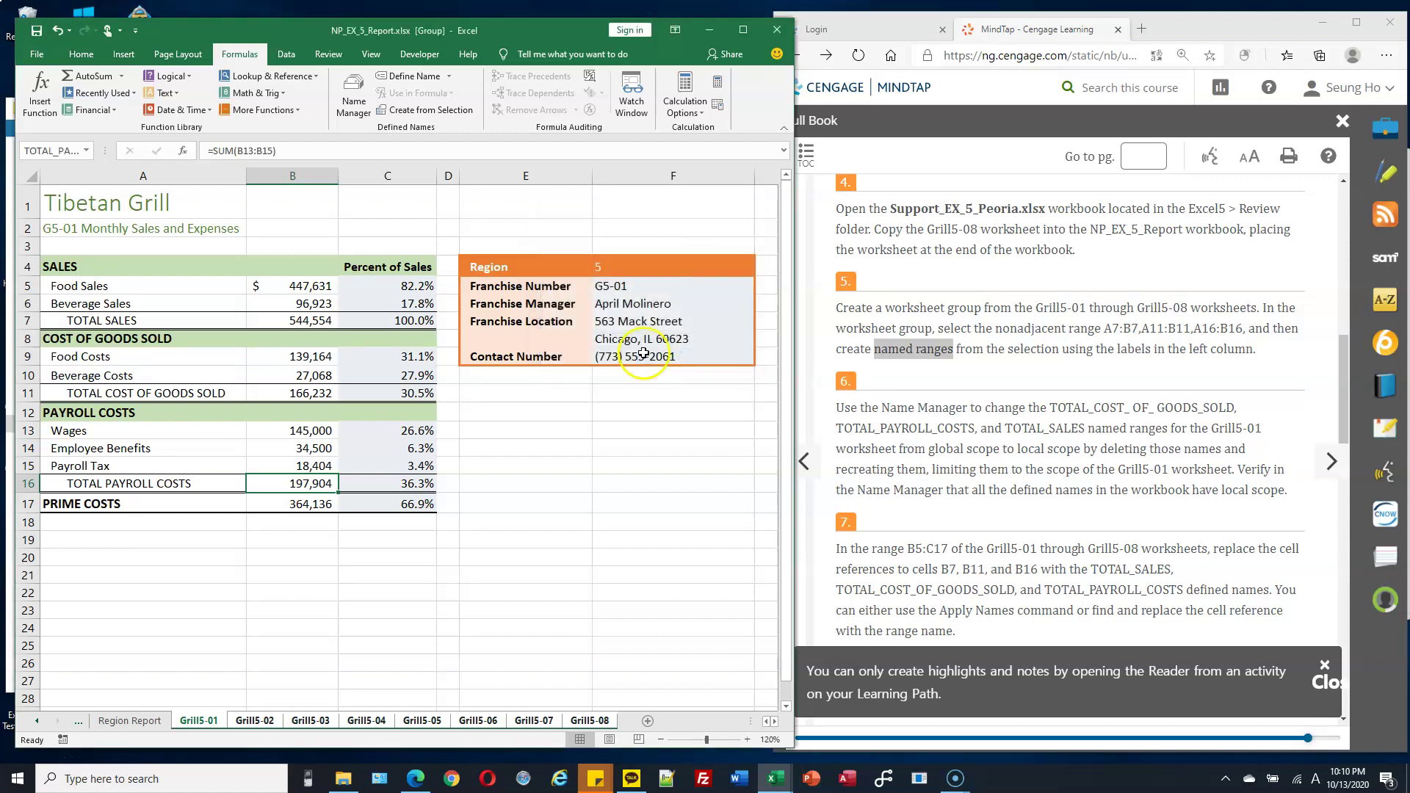
click(353, 96)
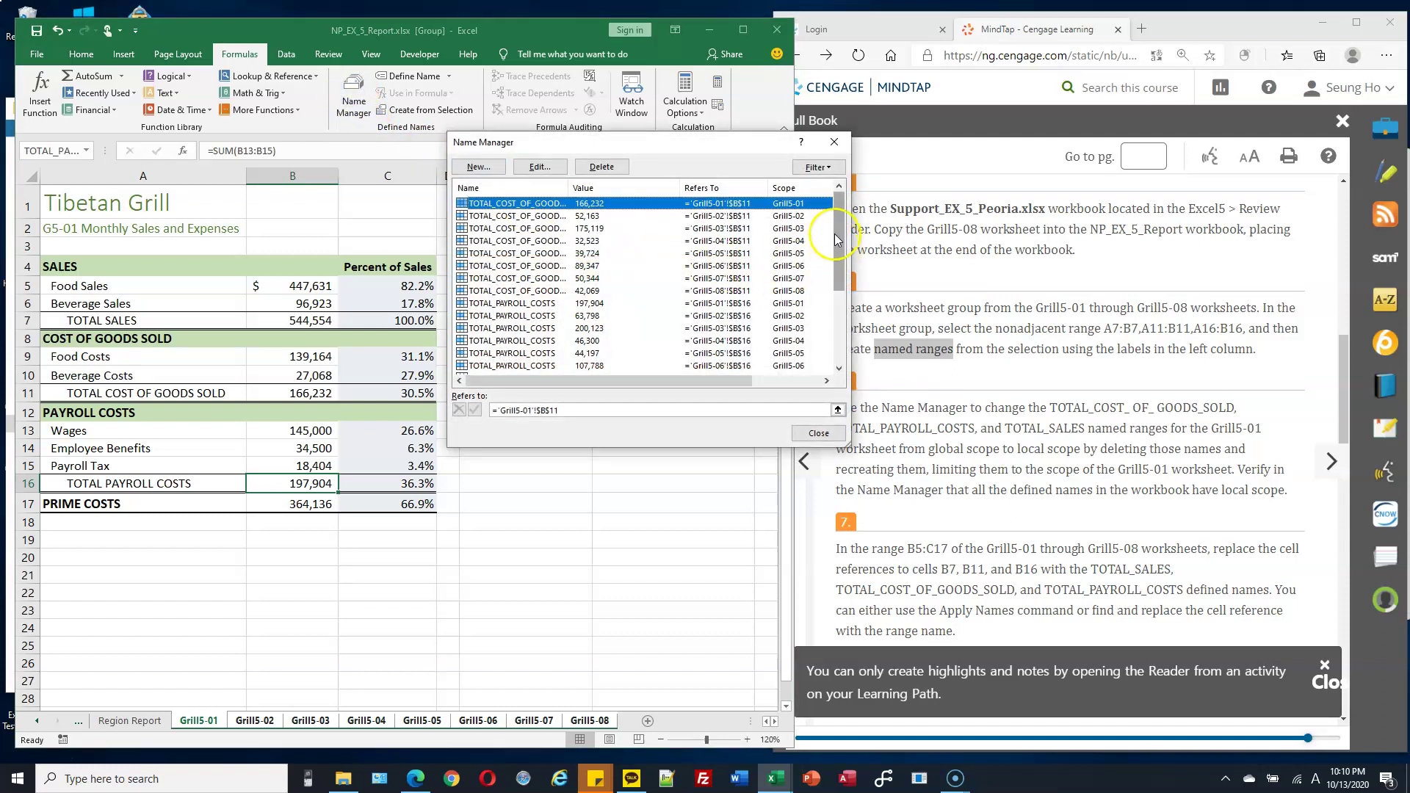
mouse_move(835, 232)
mouse_down()
mouse_move(841, 344)
mouse_move(839, 221)
mouse_up()
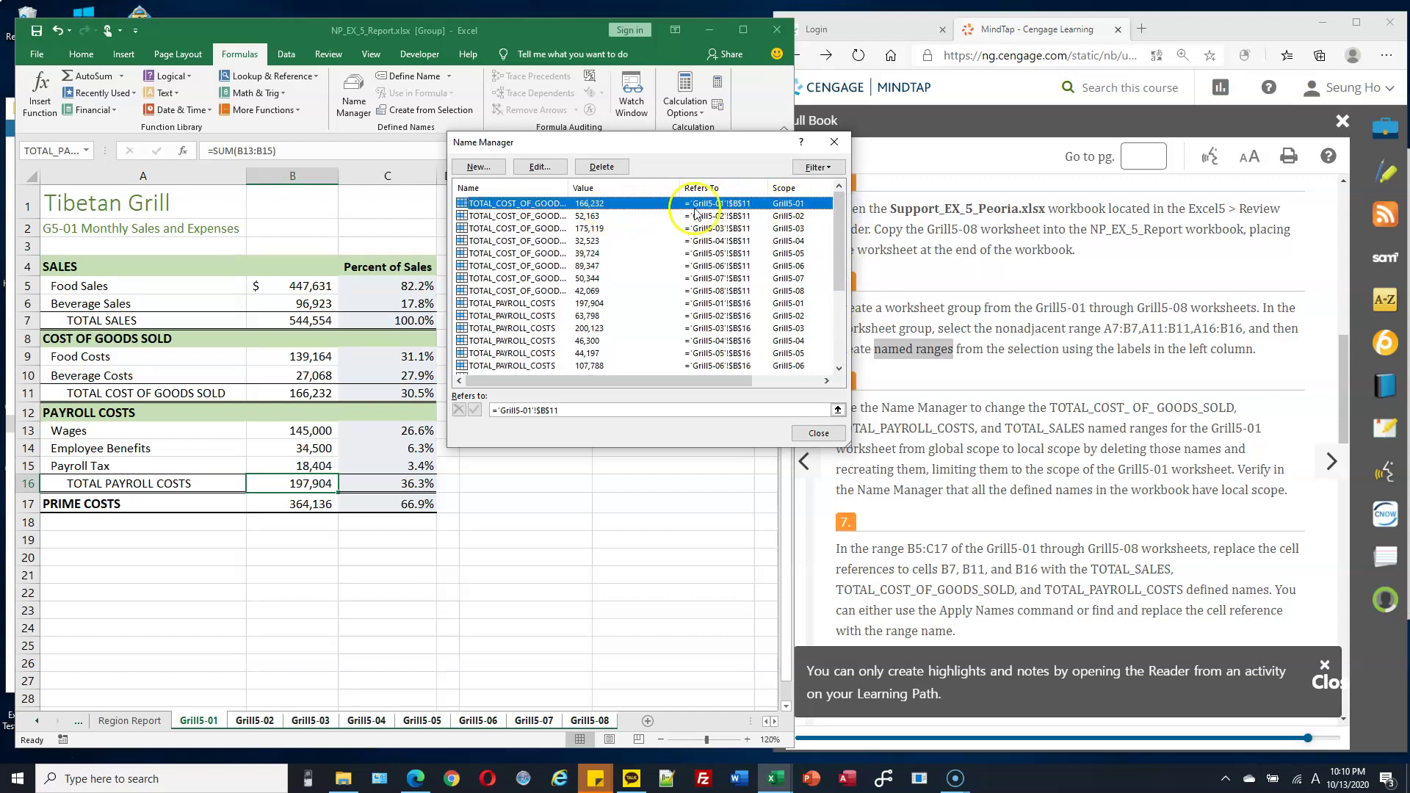
click(736, 204)
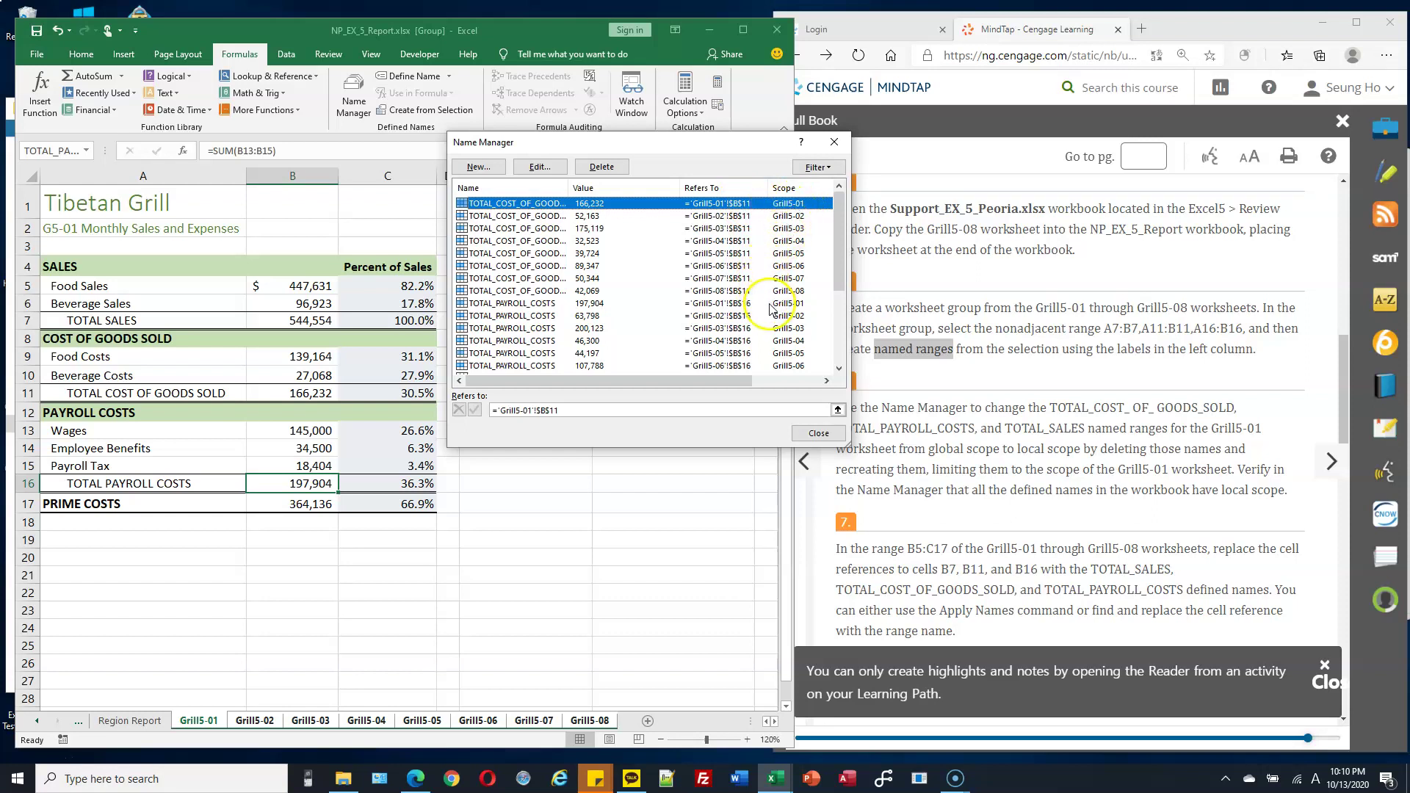
click(746, 304)
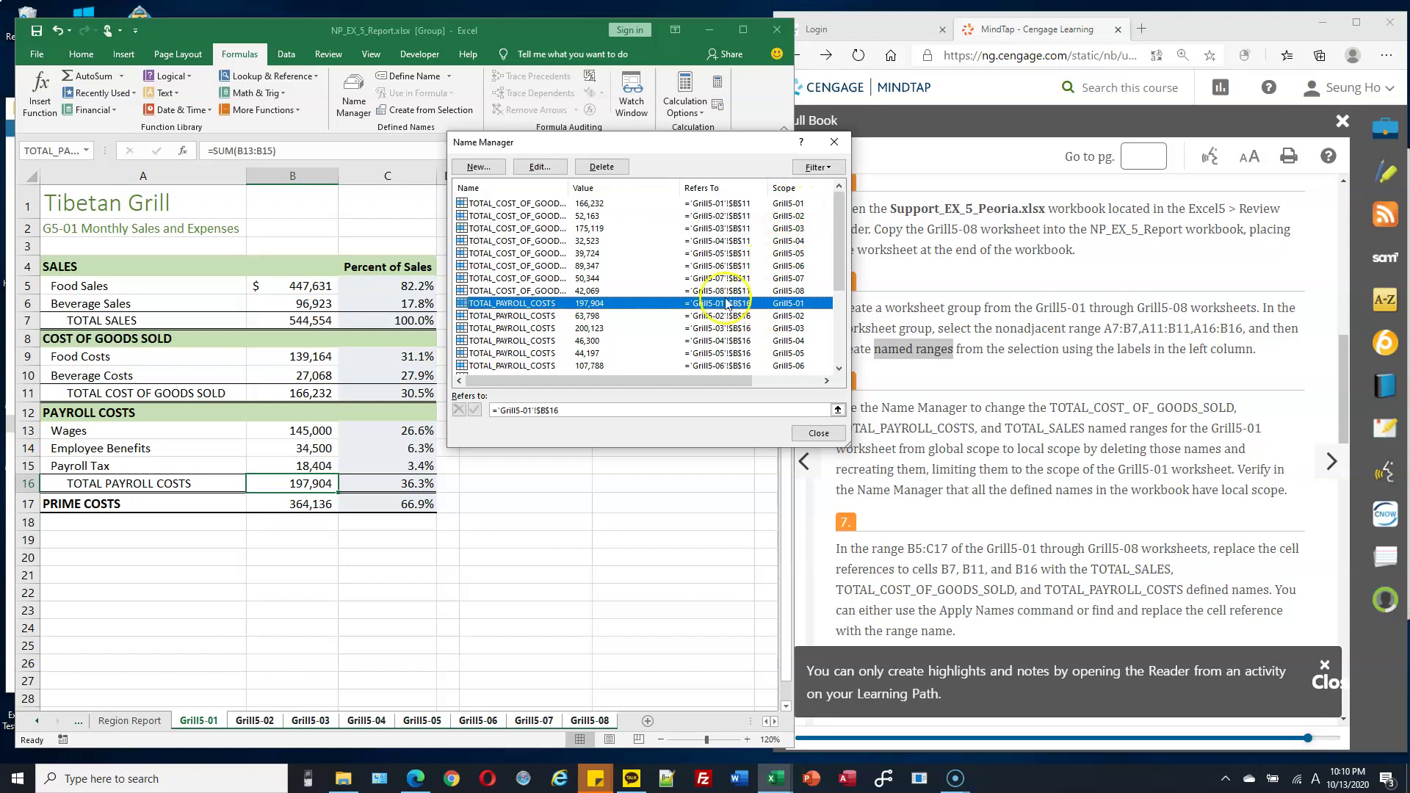
scroll(760, 349, down, 2)
scroll(761, 349, up, 1)
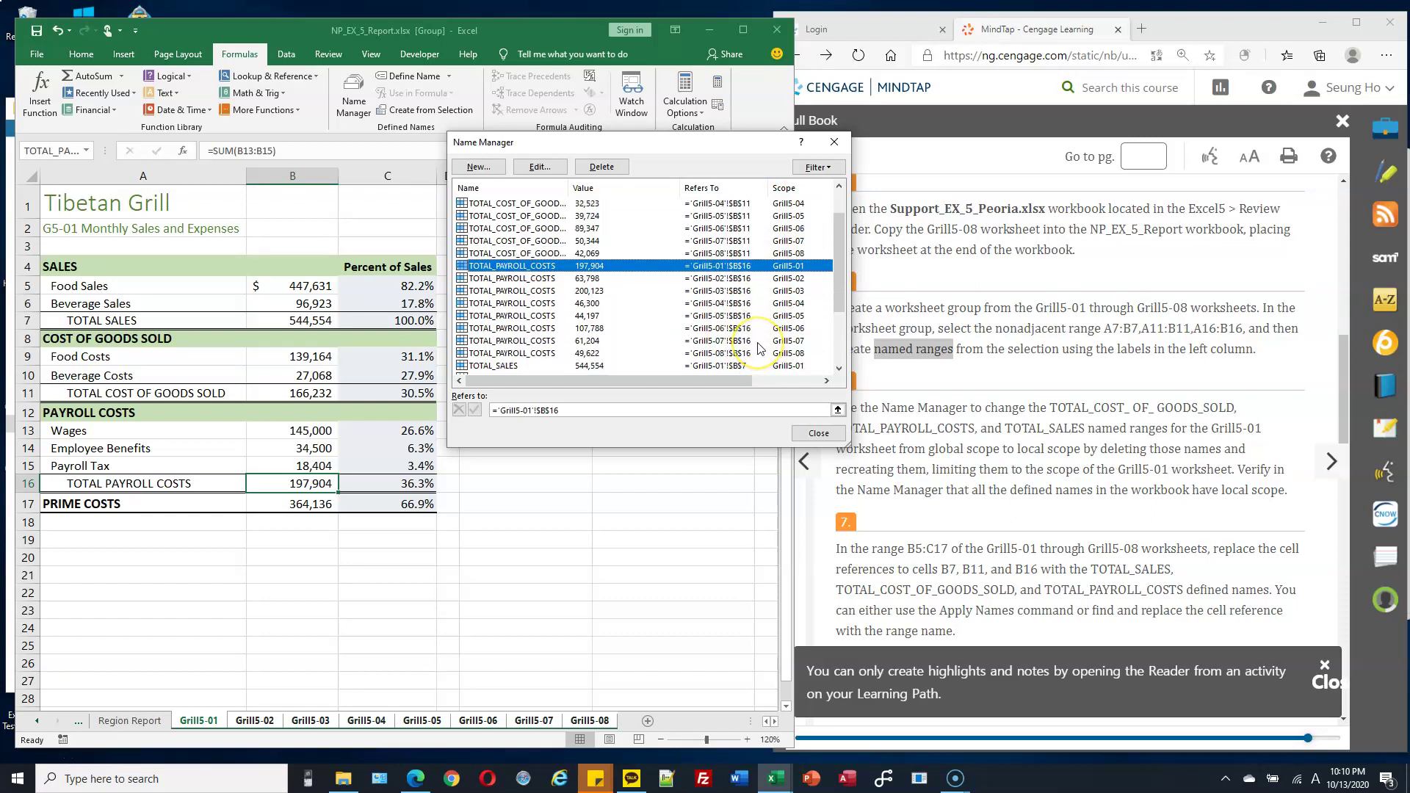
scroll(753, 360, down, 1)
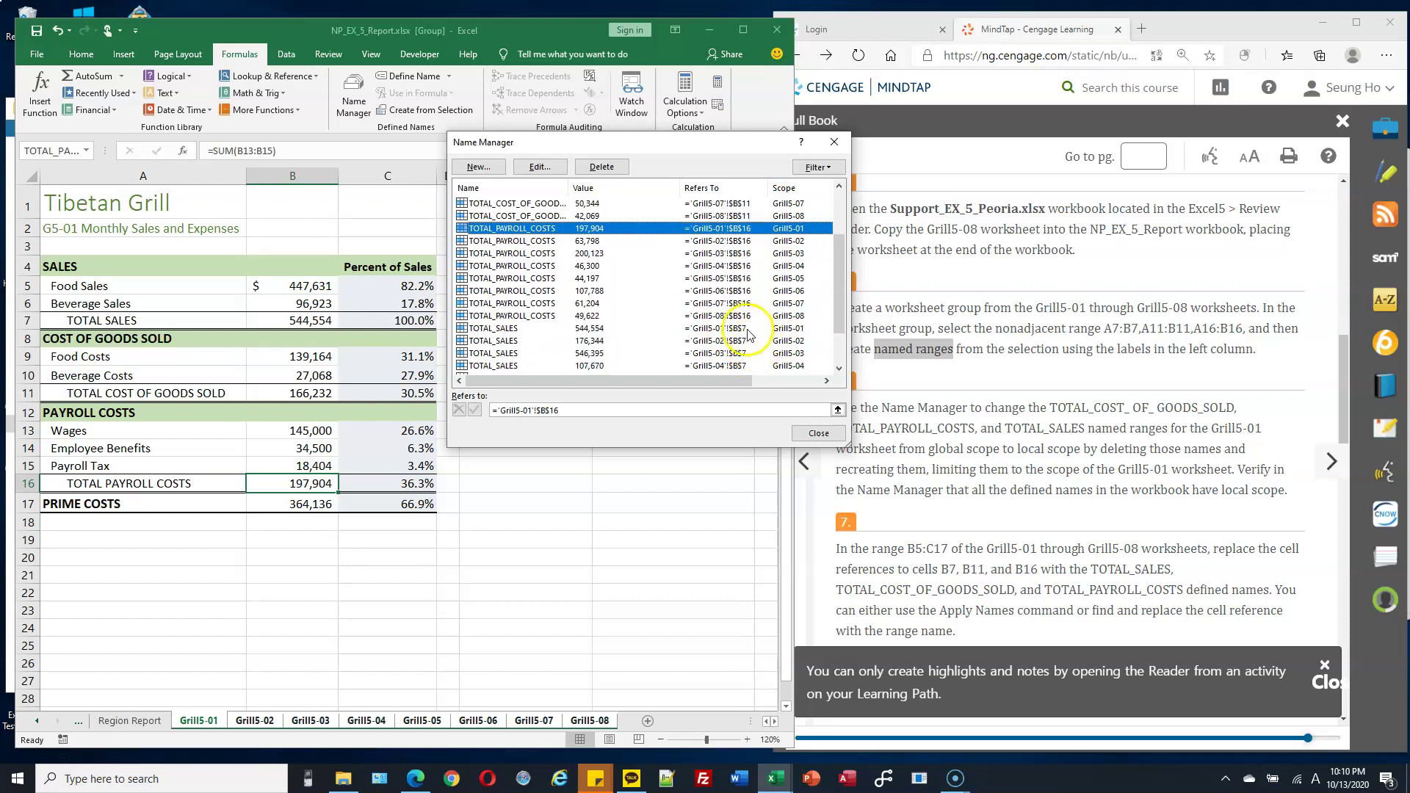
click(740, 329)
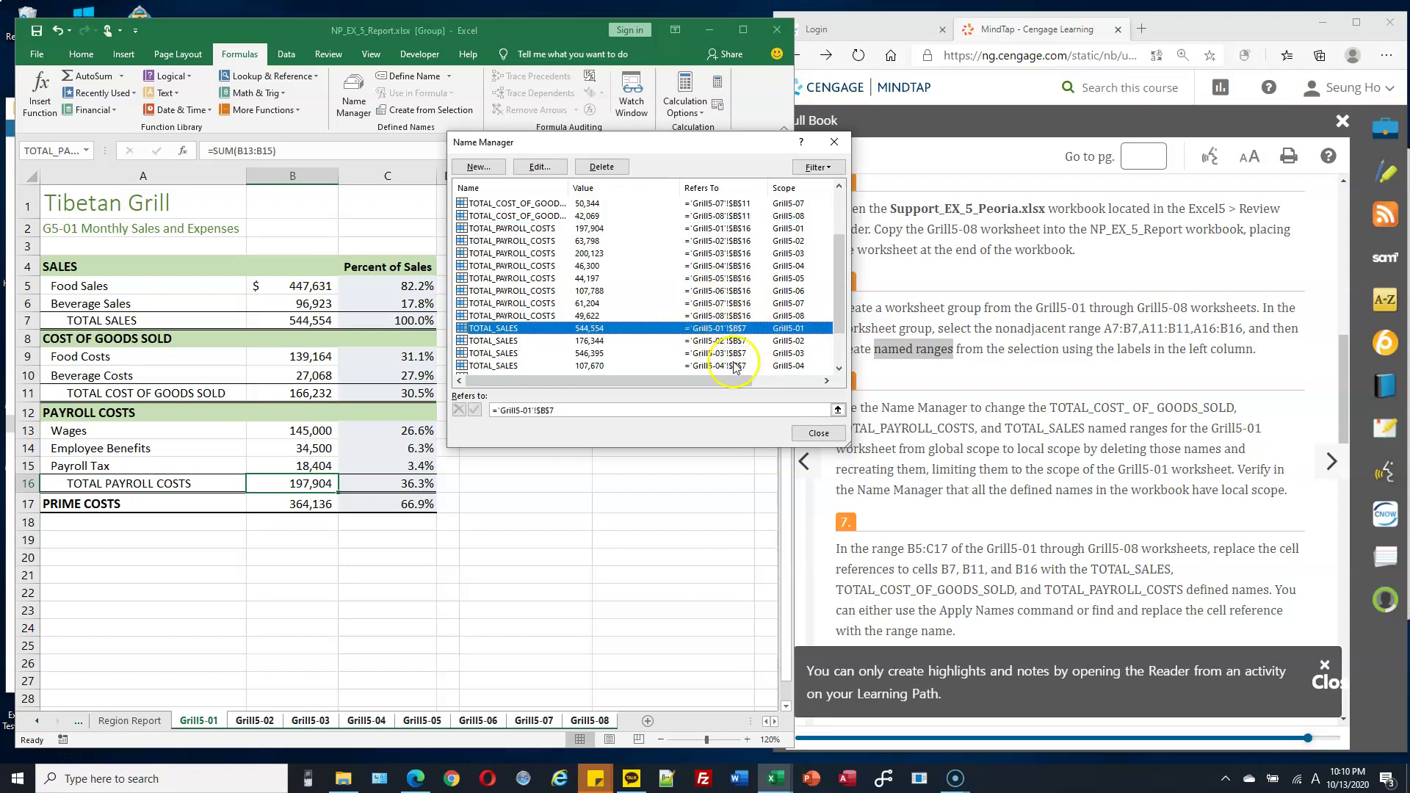
click(819, 435)
Confirm cell B7 carries the TOTAL_SALES name via the Name Box list.
click(320, 322)
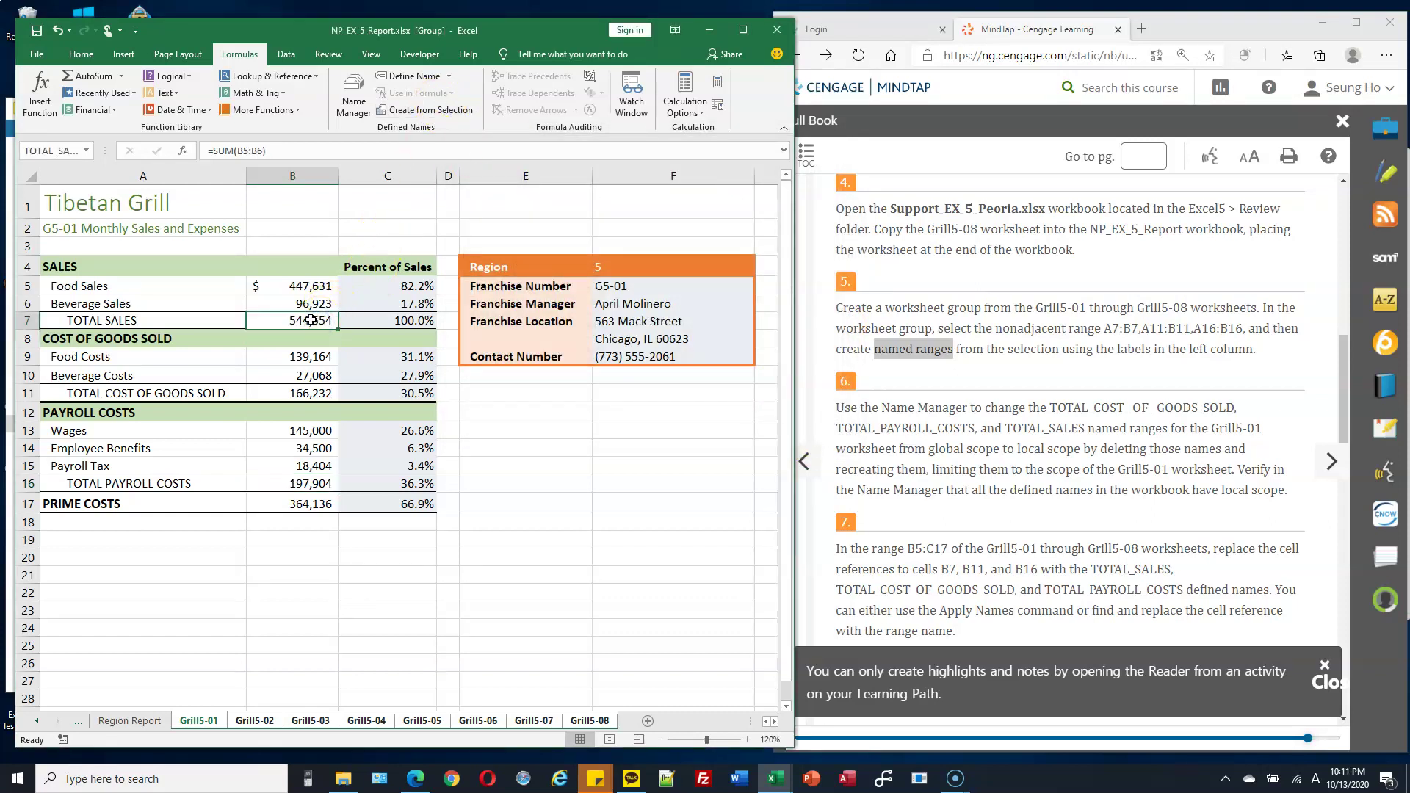
click(143, 320)
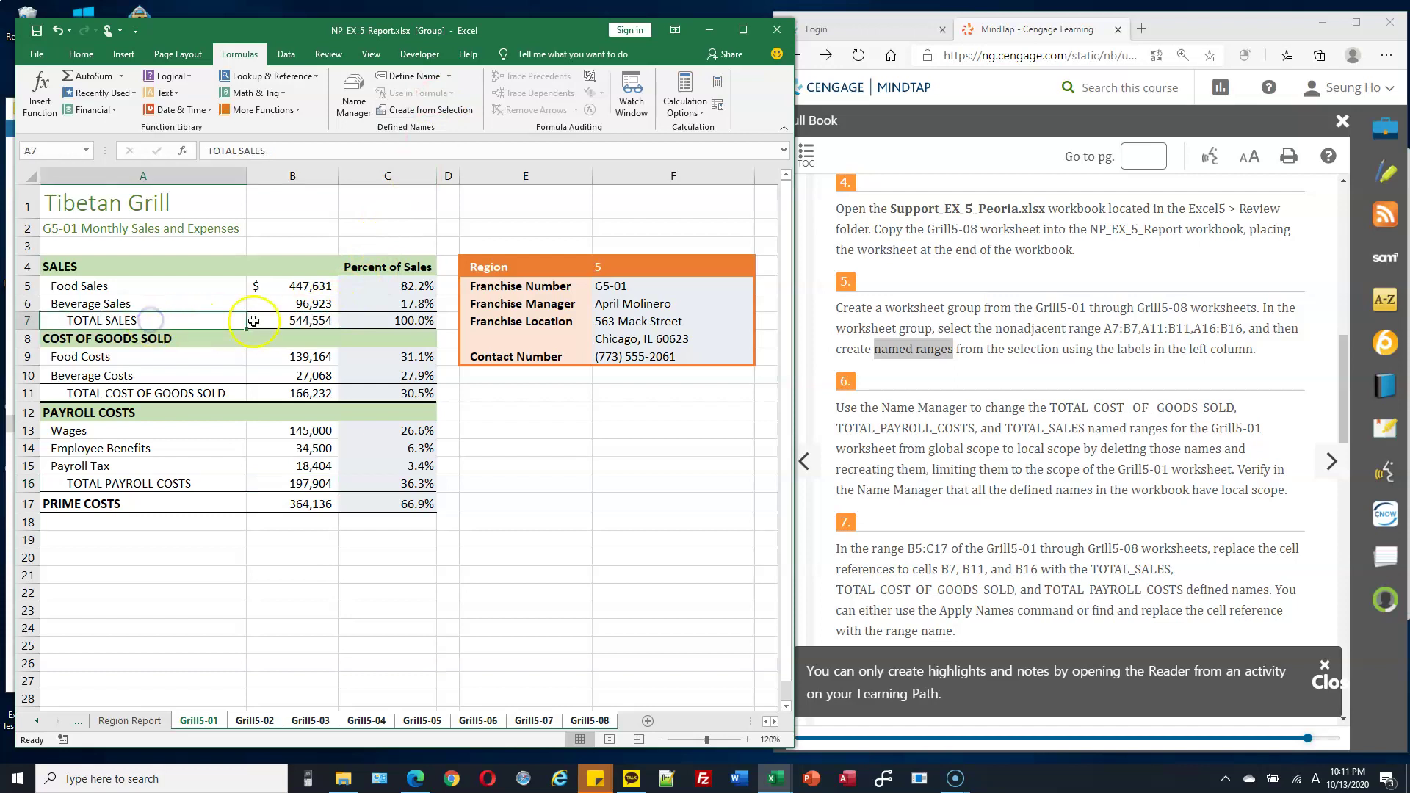
click(306, 321)
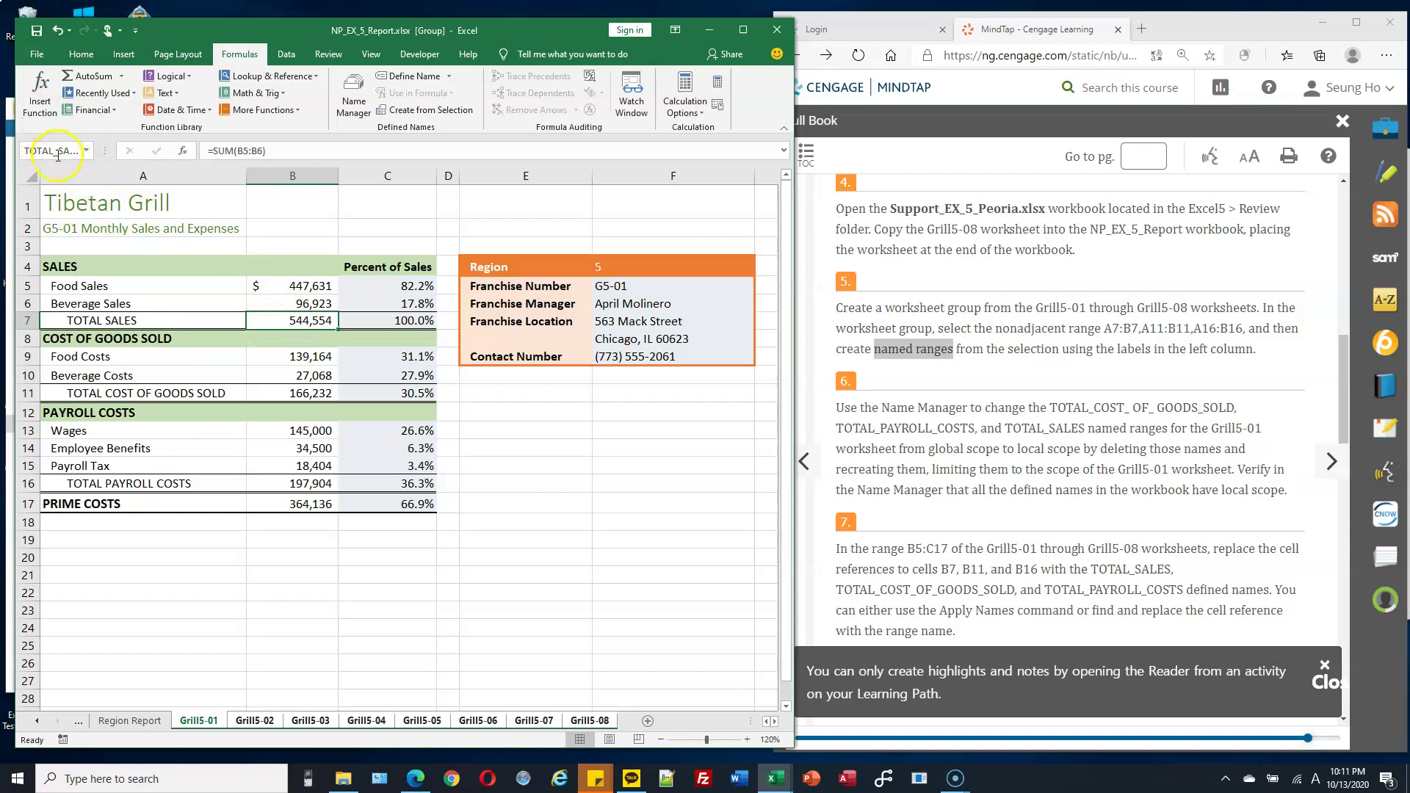
click(86, 153)
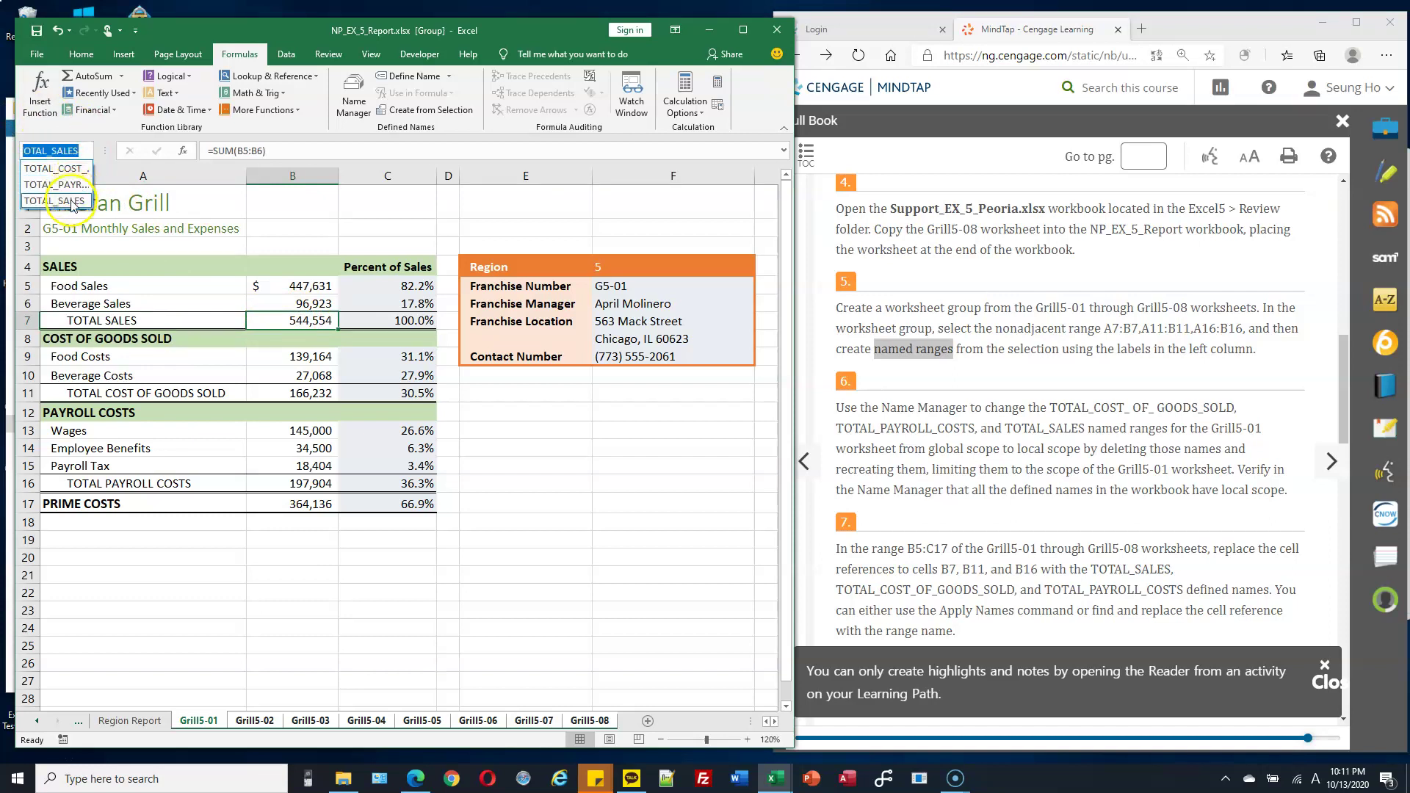
click(296, 316)
click(56, 151)
click(321, 321)
Check the names on B11 and B16, recheck B7, then move to Grill5-02.
click(319, 393)
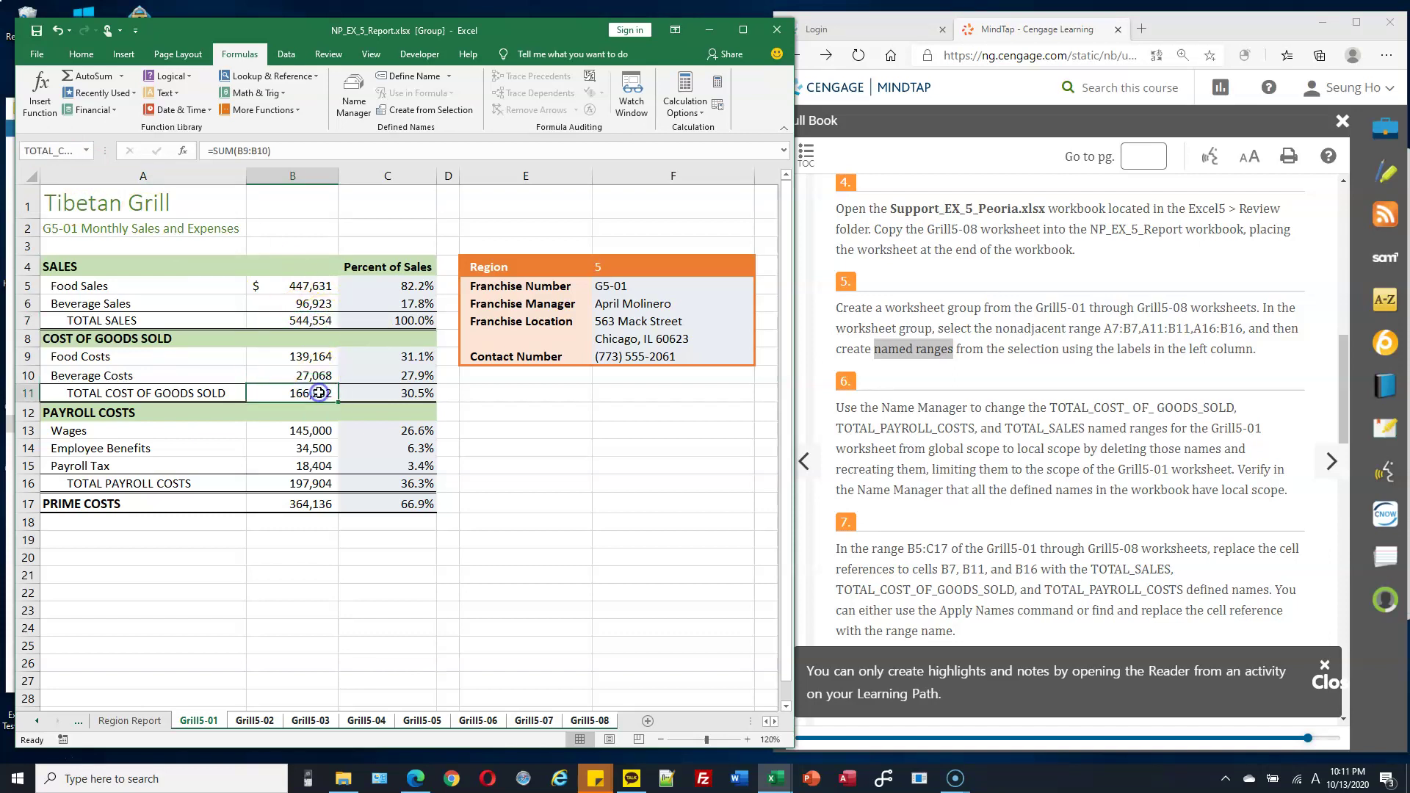
click(68, 158)
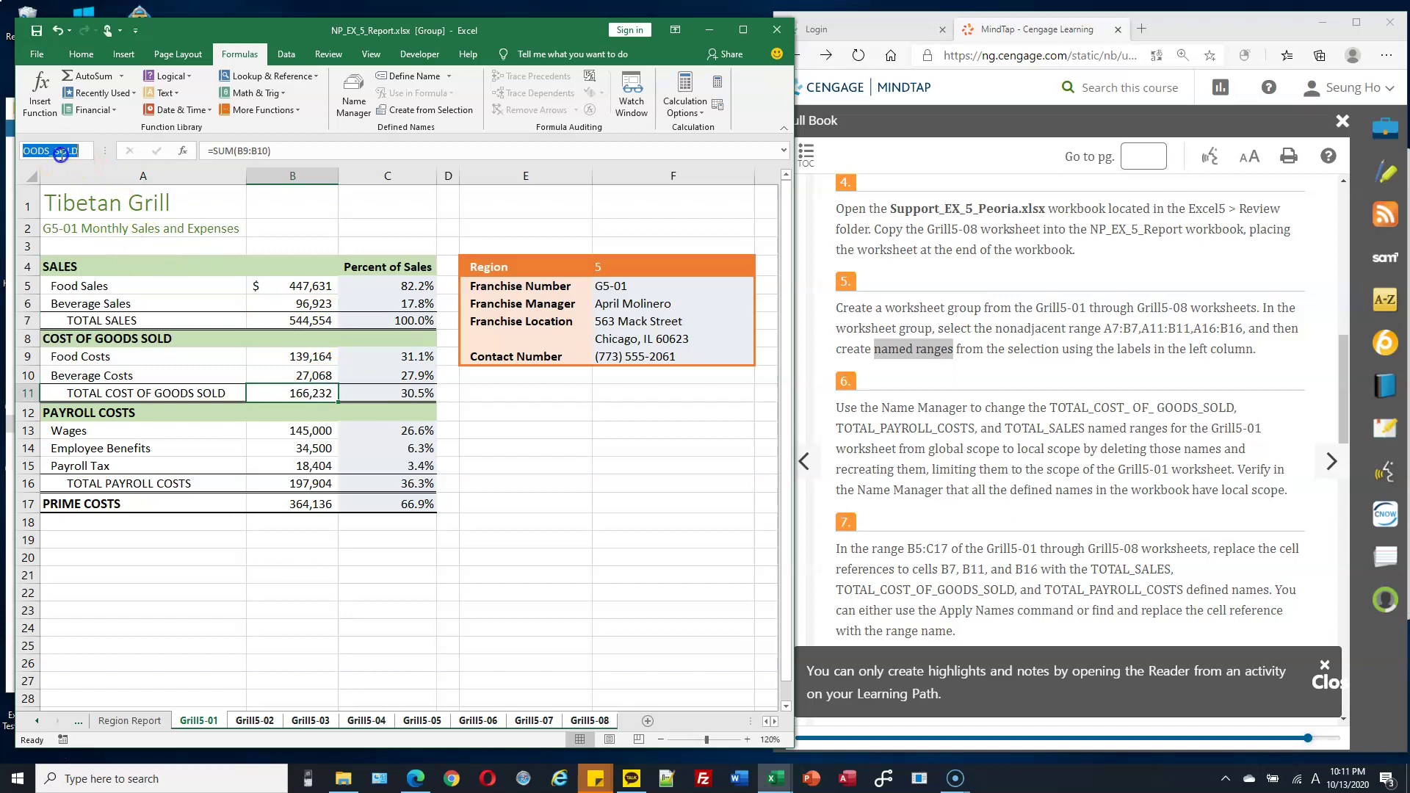
click(321, 485)
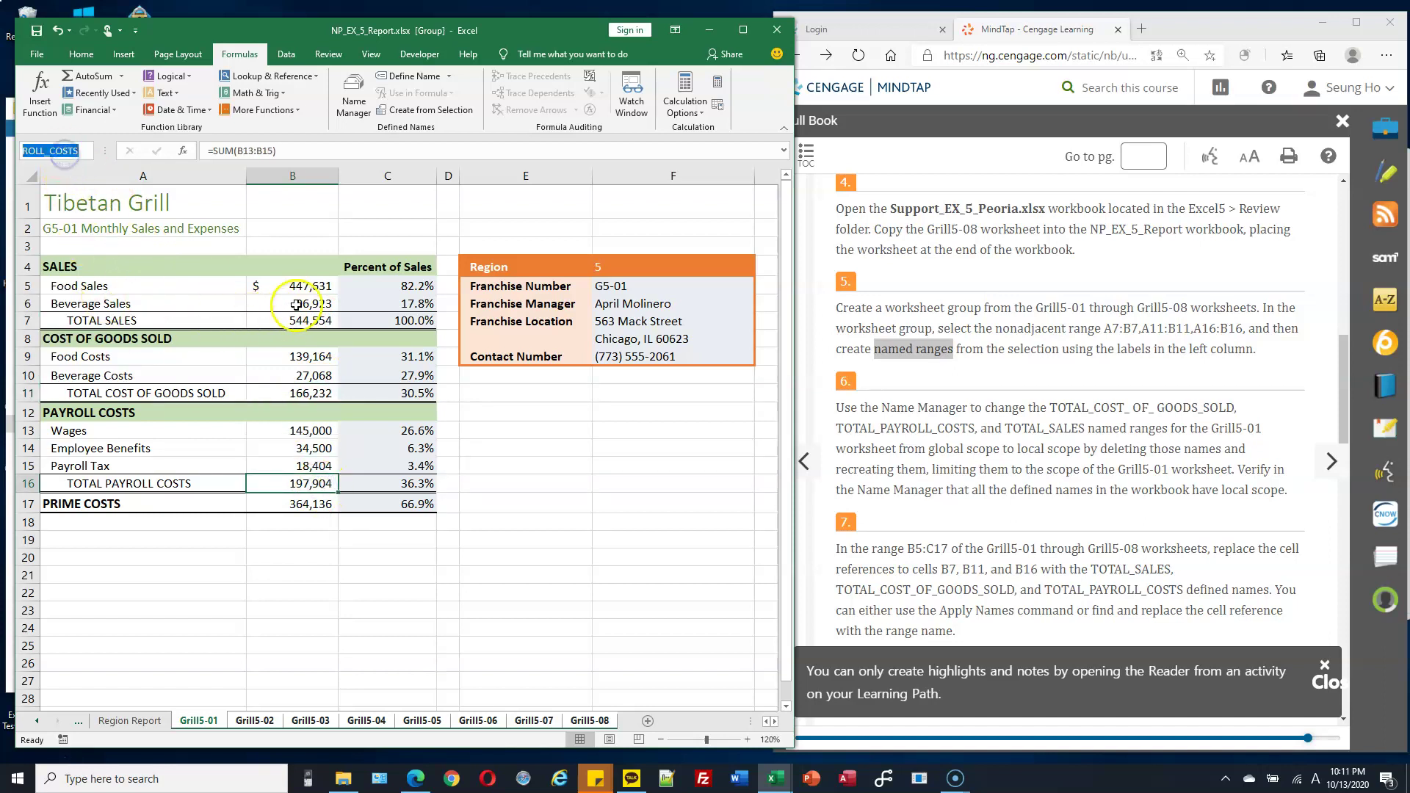
click(305, 283)
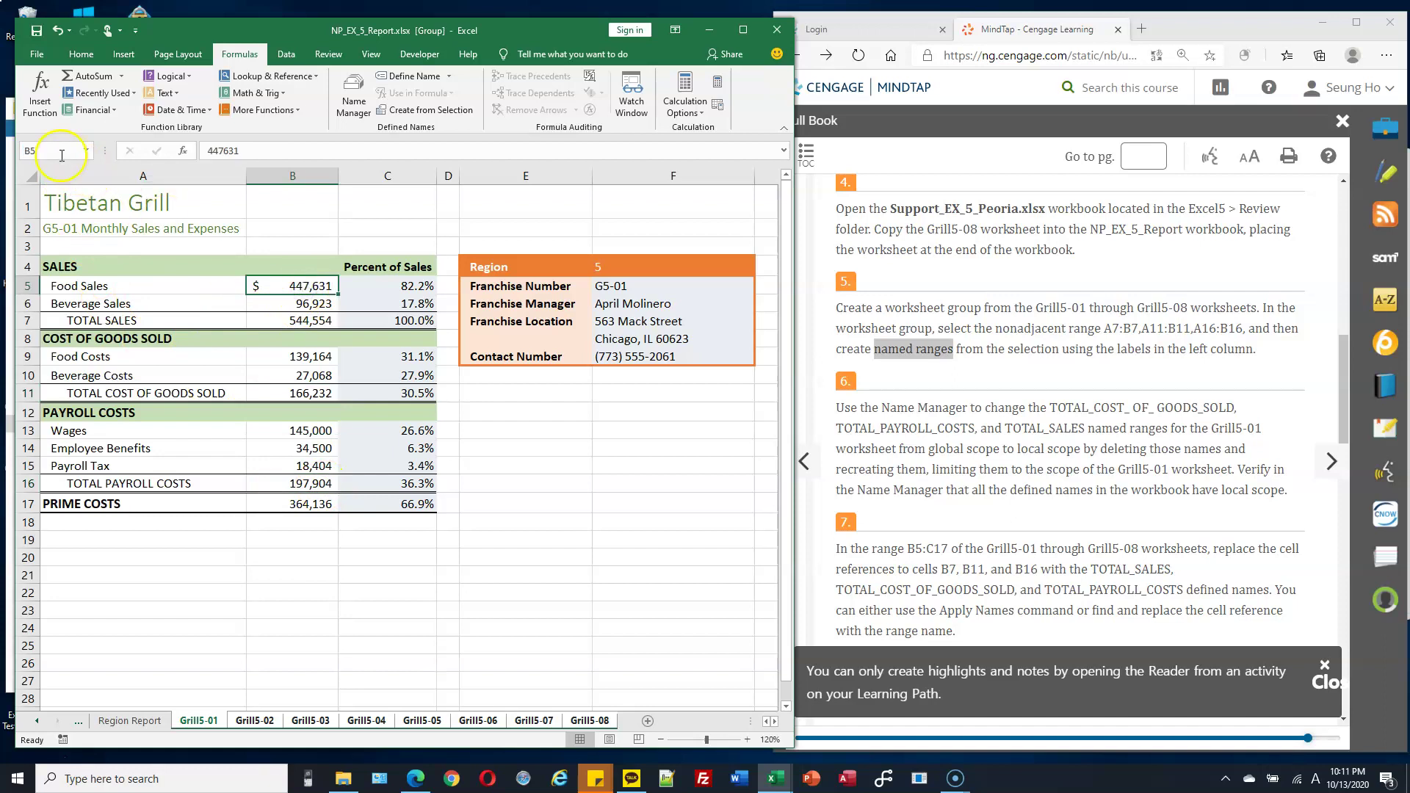
click(310, 285)
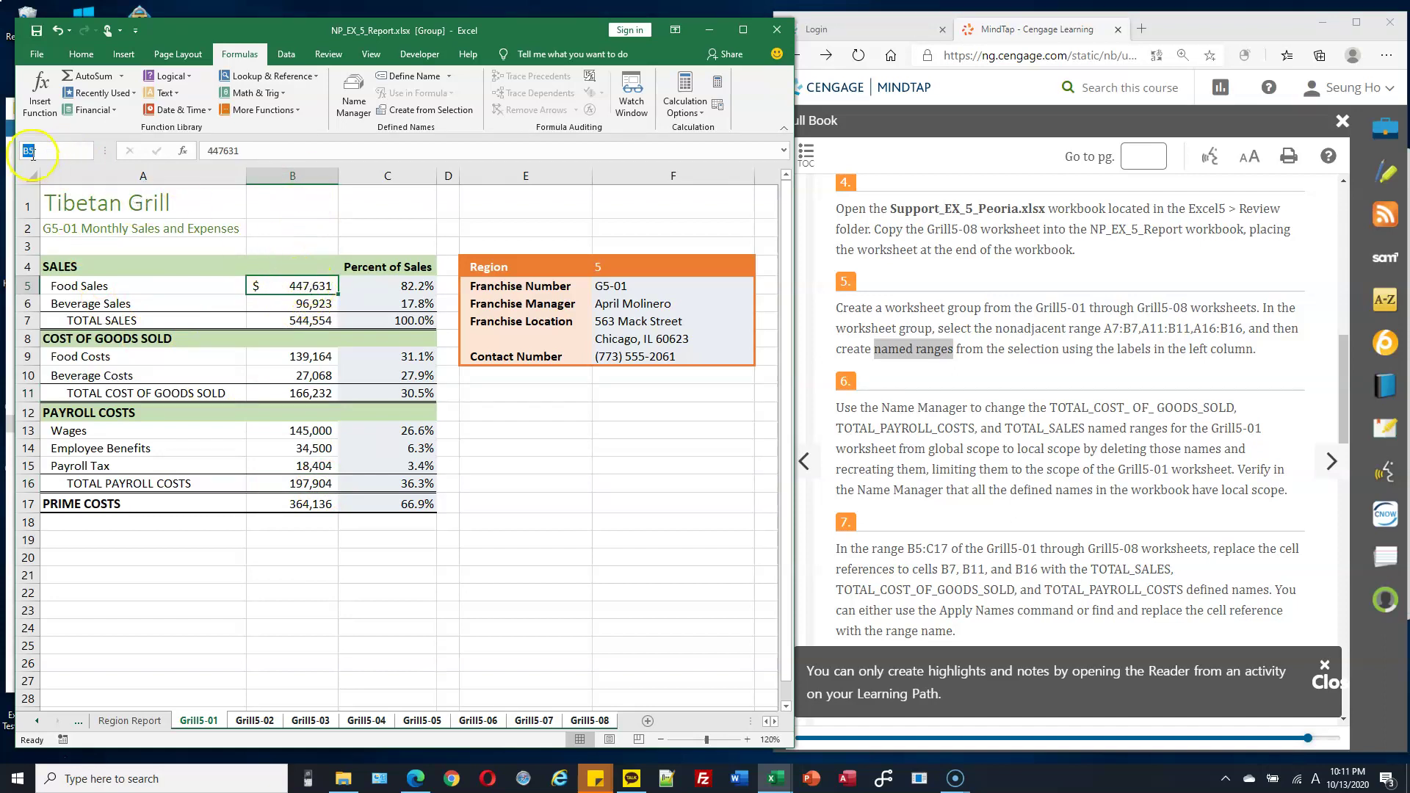
click(304, 323)
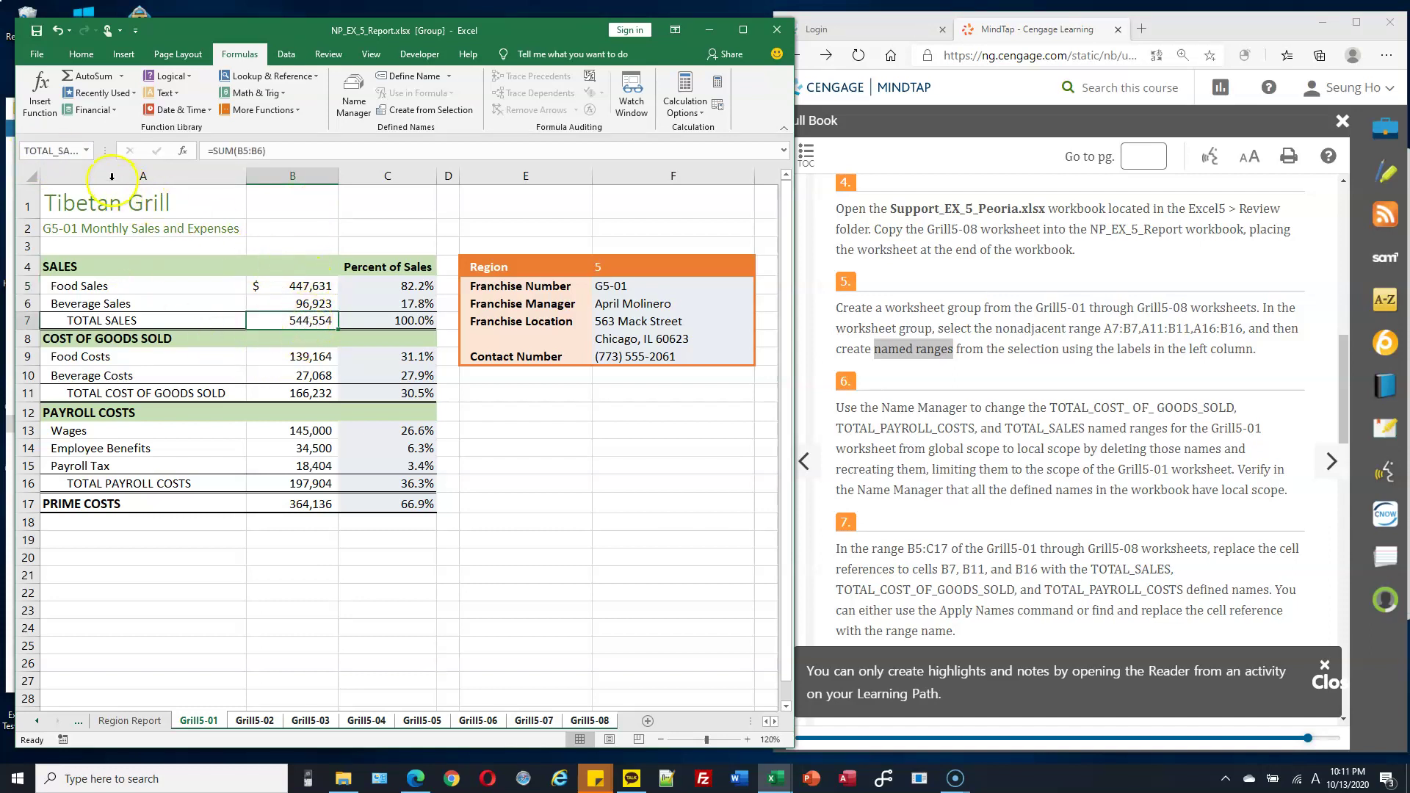
click(55, 154)
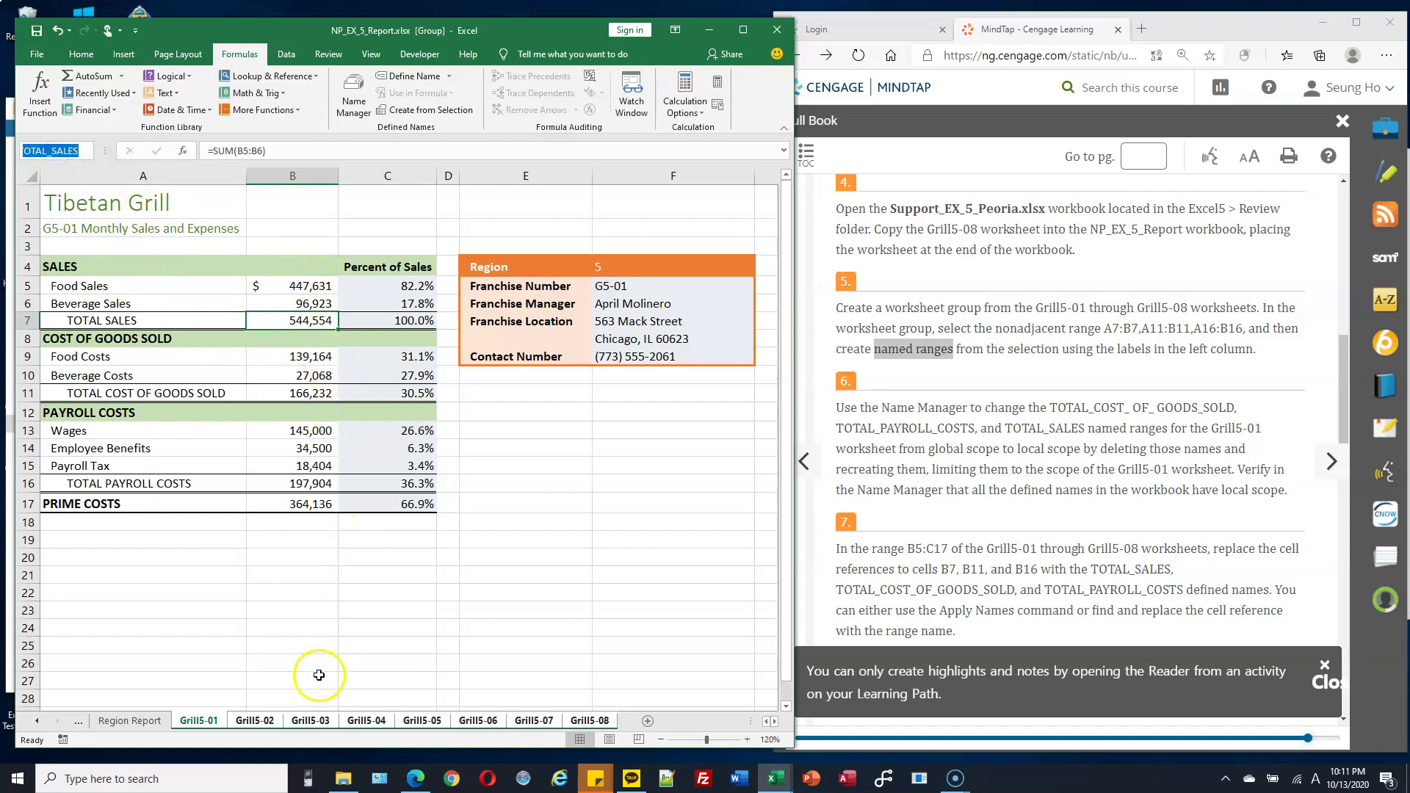
click(256, 722)
On Grill5-03, check the total names on cells B7, B11 and B16.
click(308, 722)
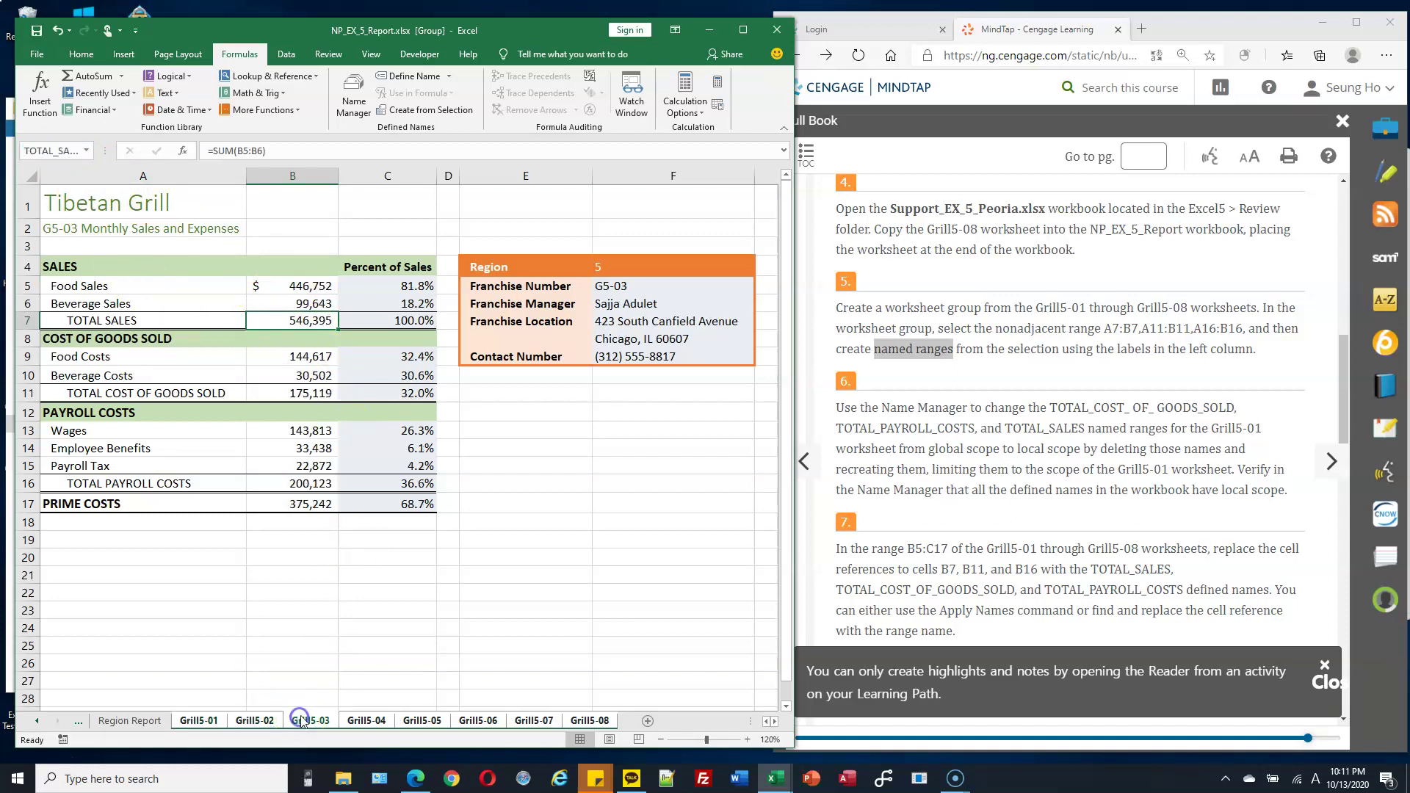
click(315, 393)
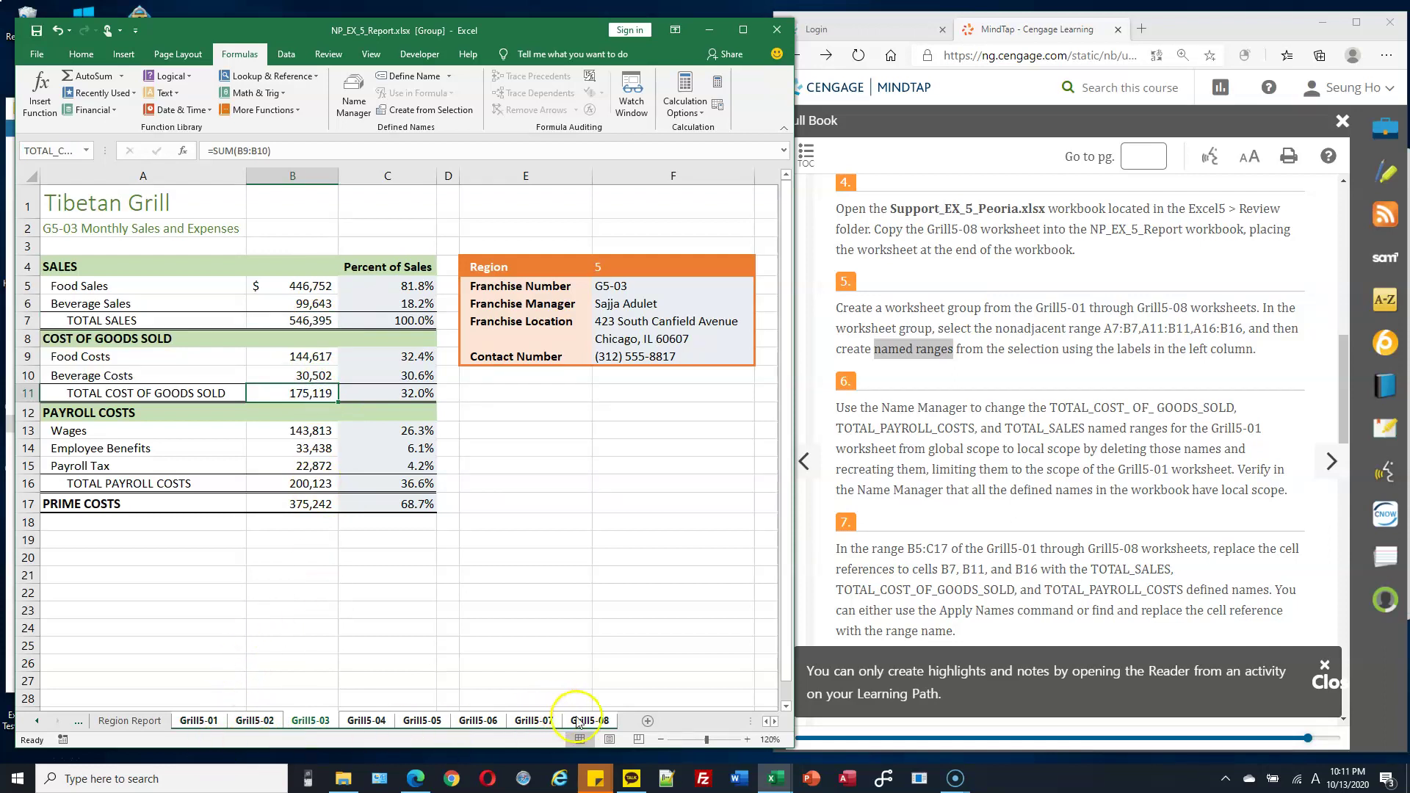
click(304, 318)
click(307, 395)
click(313, 485)
click(309, 320)
click(312, 393)
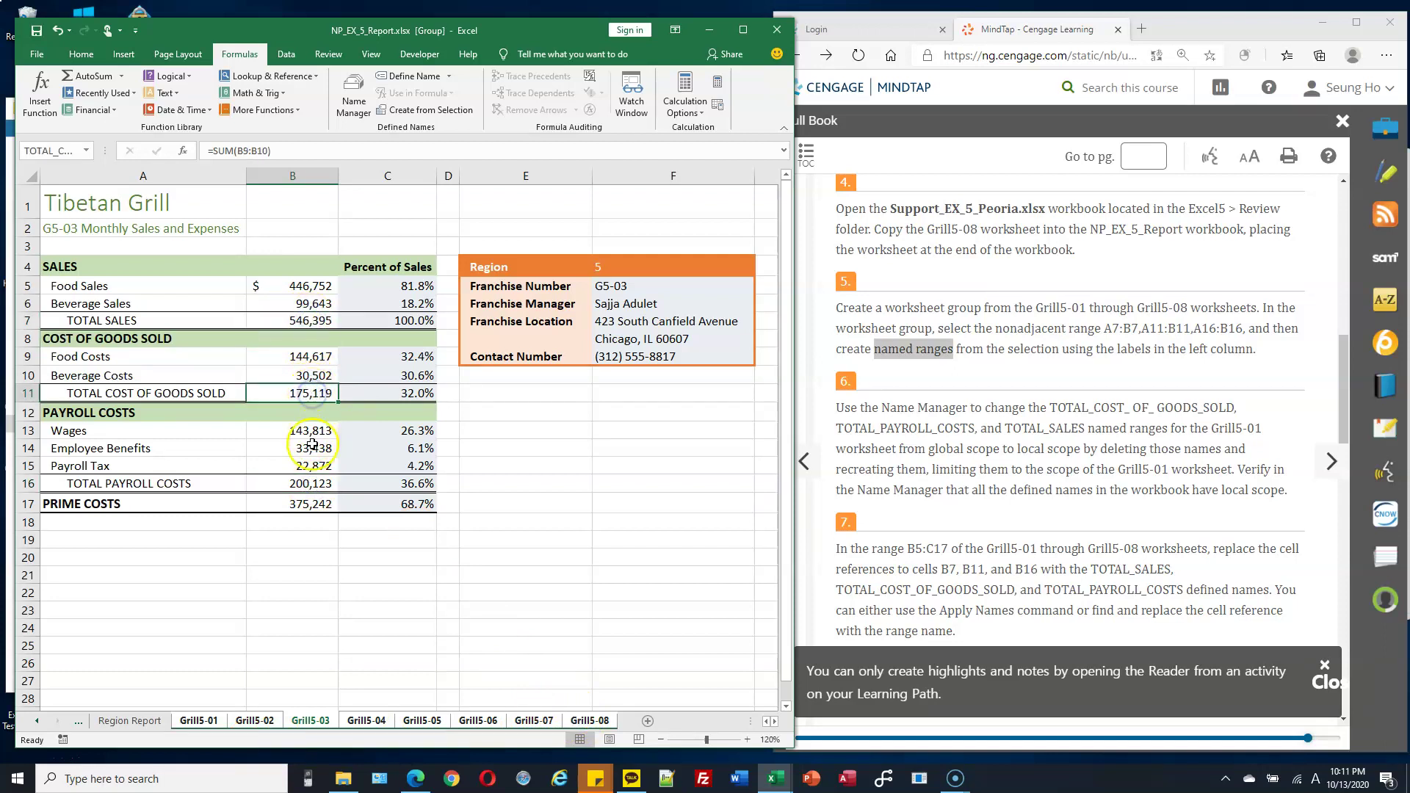
click(316, 483)
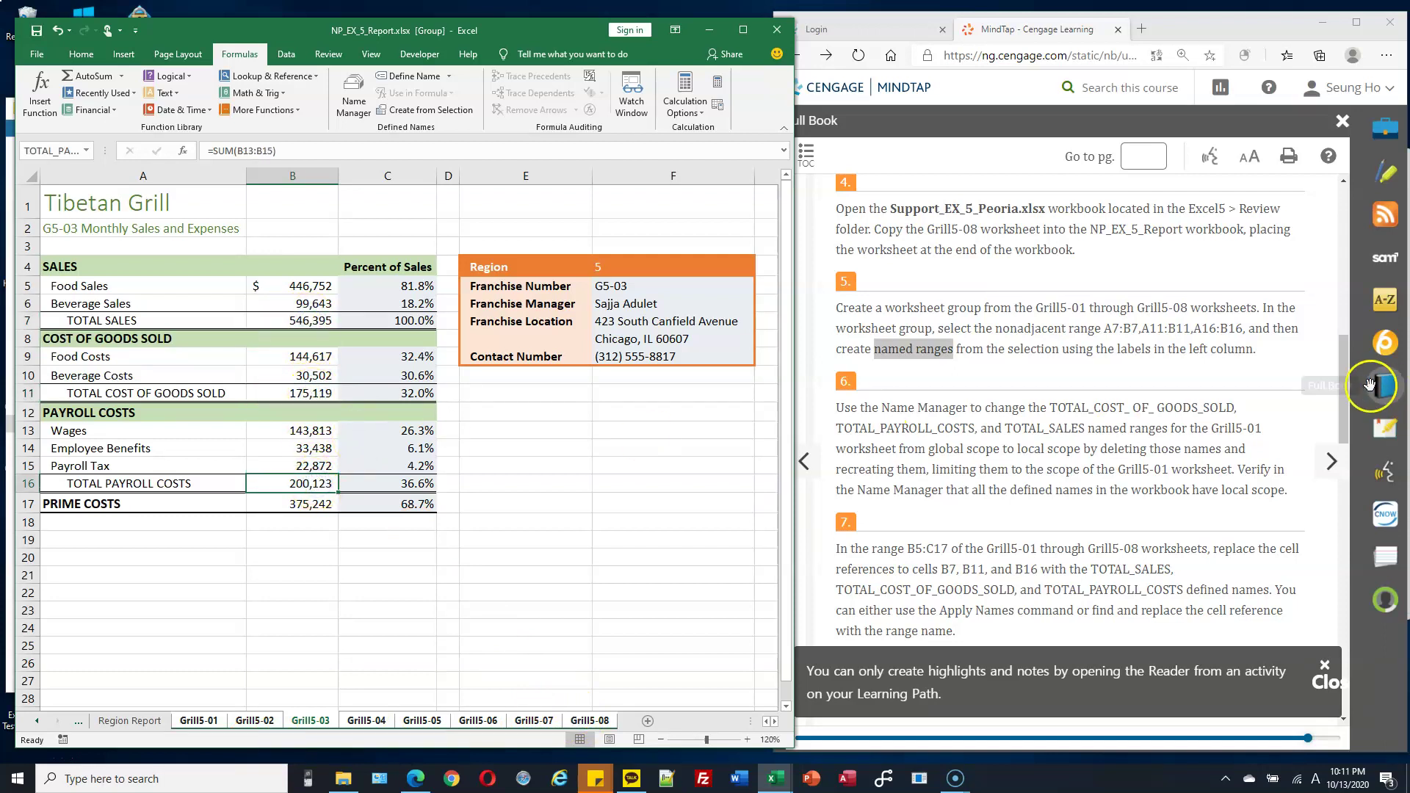
Verify TOTAL_SALES, TOTAL_COST_OF_GOODS_SOLD and TOTAL_PAYROLL_COSTS on B7, B11 and B16 against the instructions.
click(1155, 371)
scroll(1153, 373, down, 1)
scroll(1151, 368, up, 1)
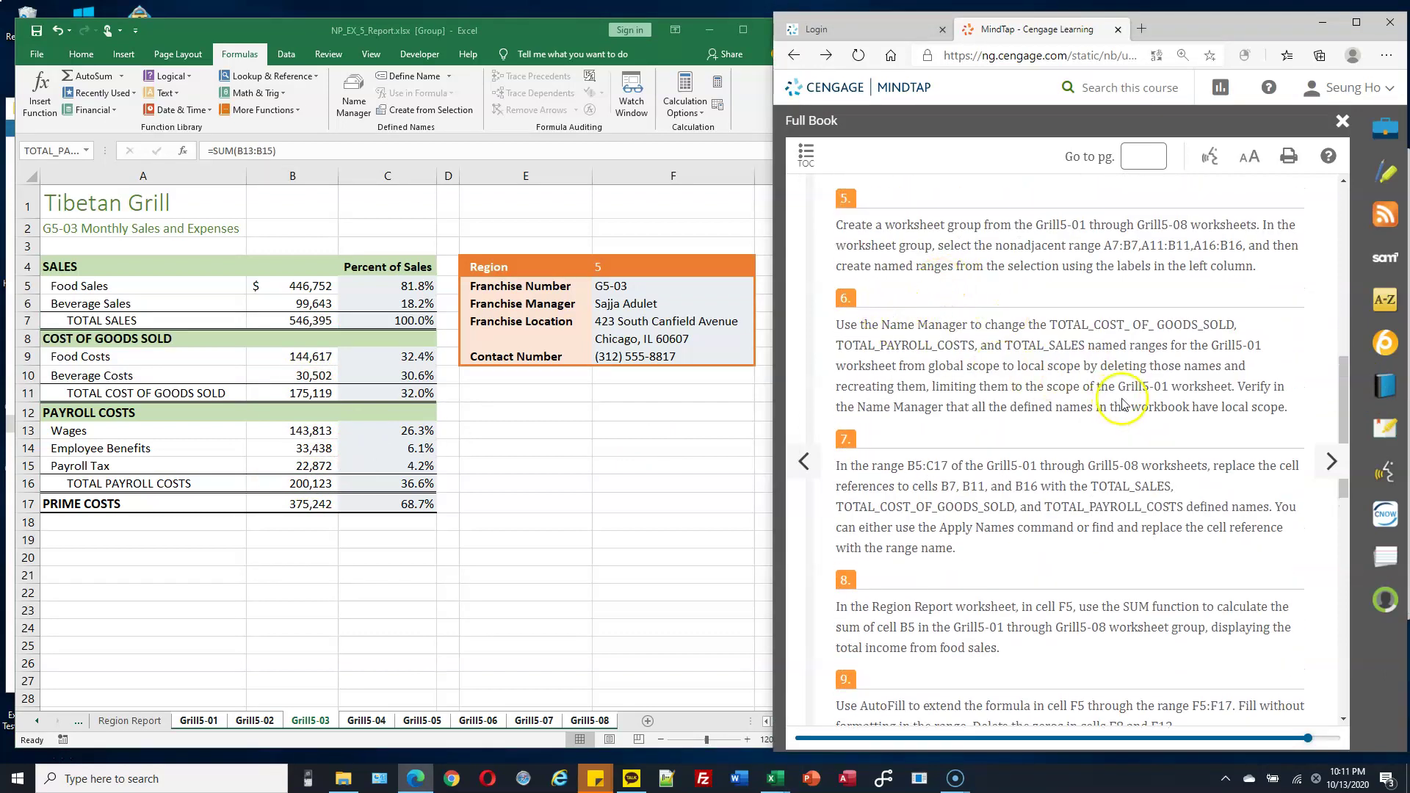
scroll(1160, 382, down, 3)
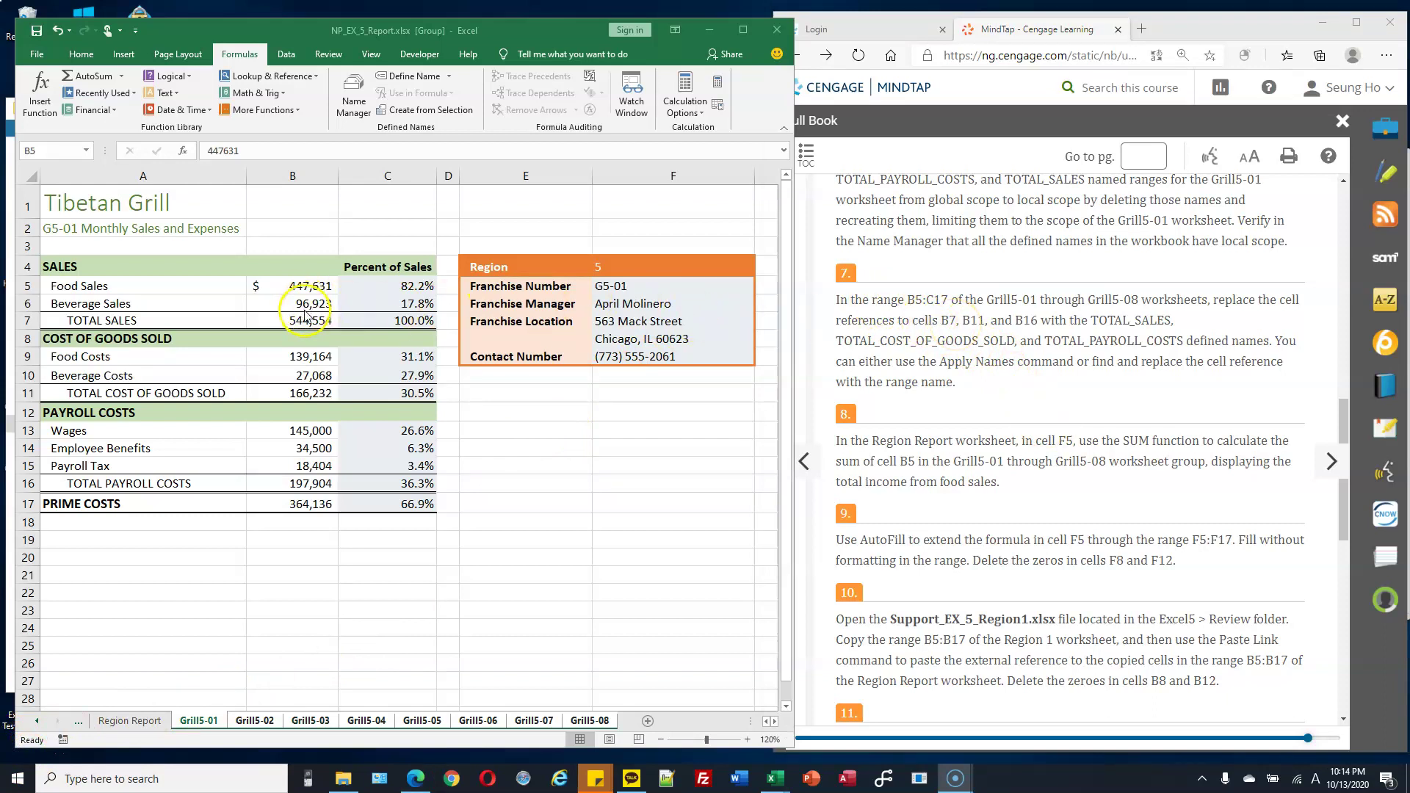
click(313, 375)
click(314, 393)
click(313, 321)
click(294, 320)
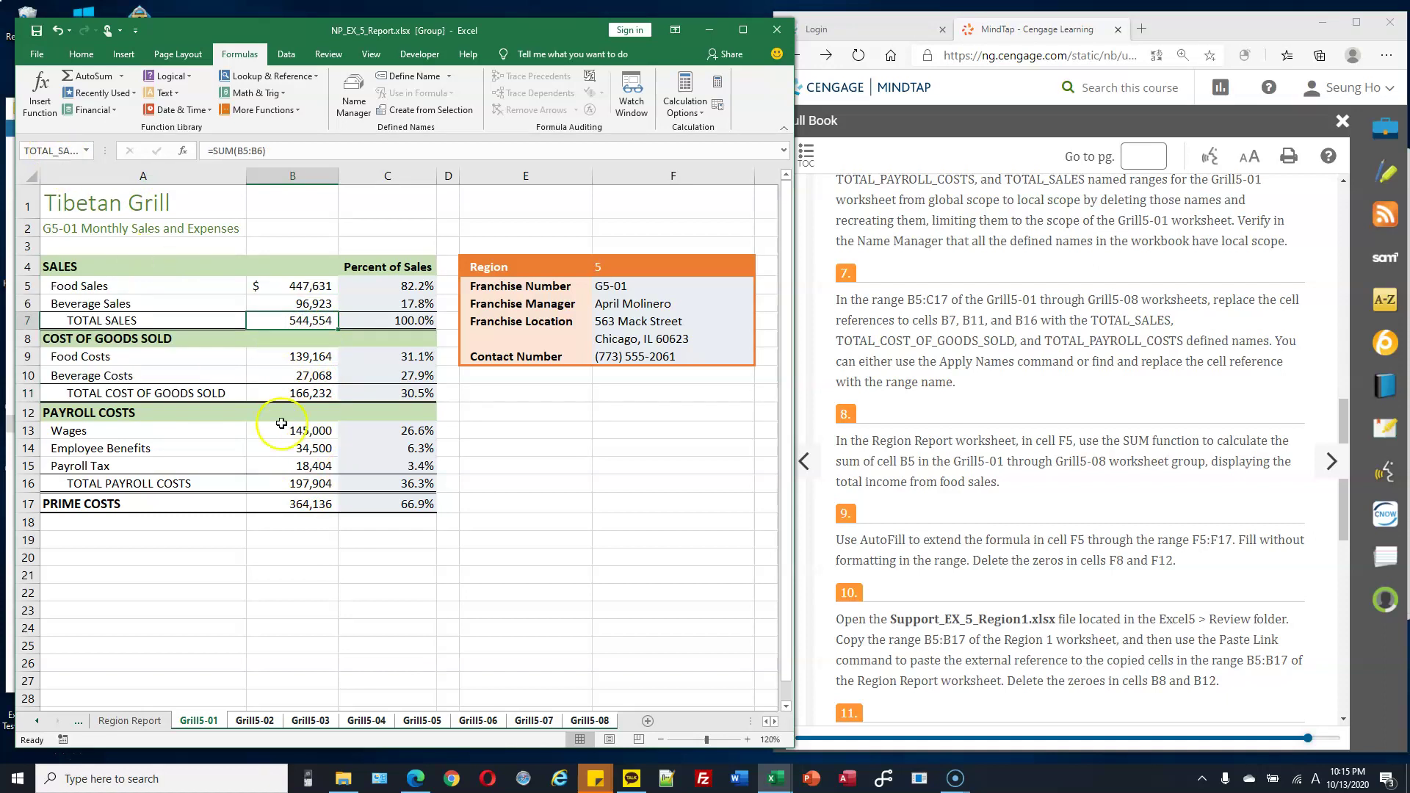
click(315, 394)
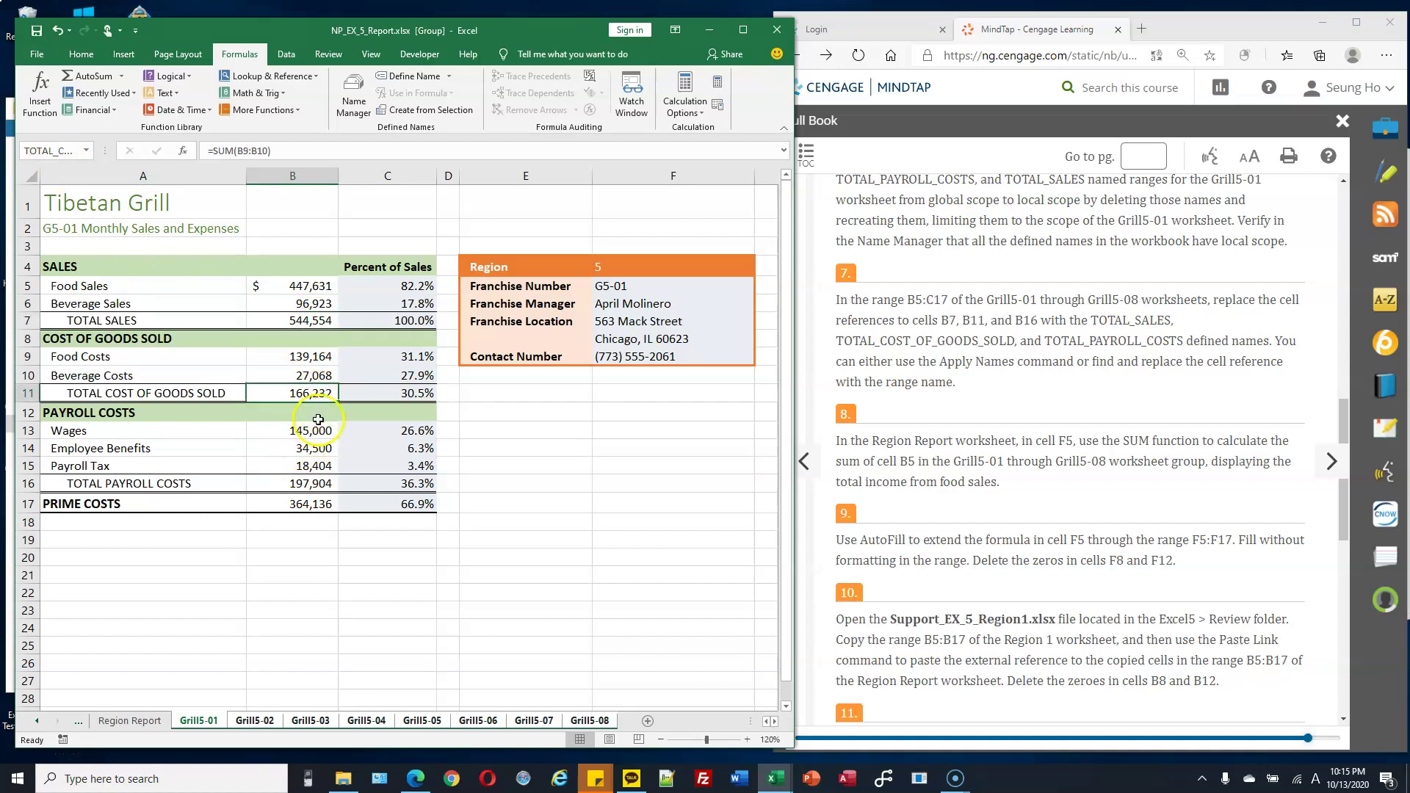
click(318, 485)
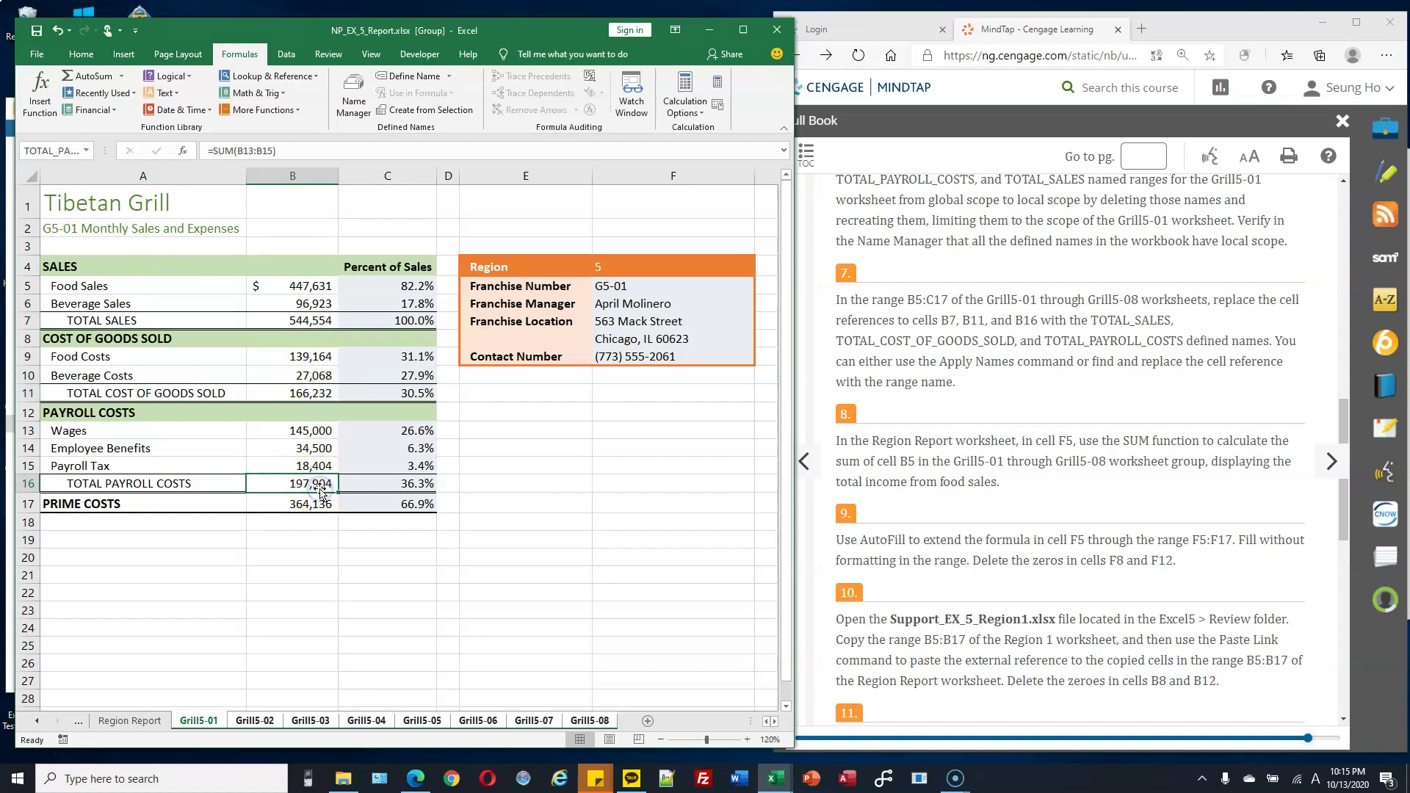
drag(924, 299, 1001, 350)
click(1002, 350)
scroll(995, 363, down, 3)
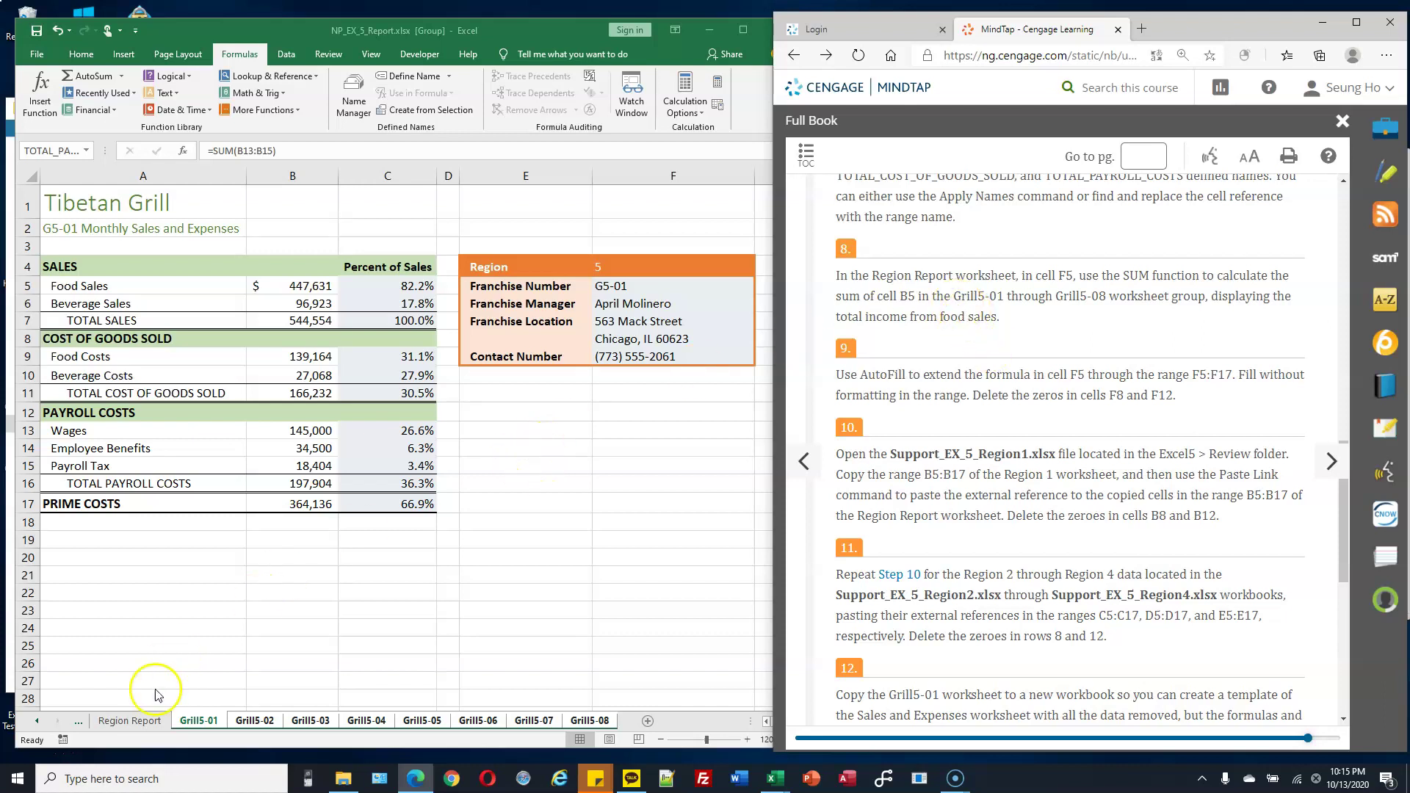
Ungroup the sheets by switching to Region Report and select cell F5.
click(133, 722)
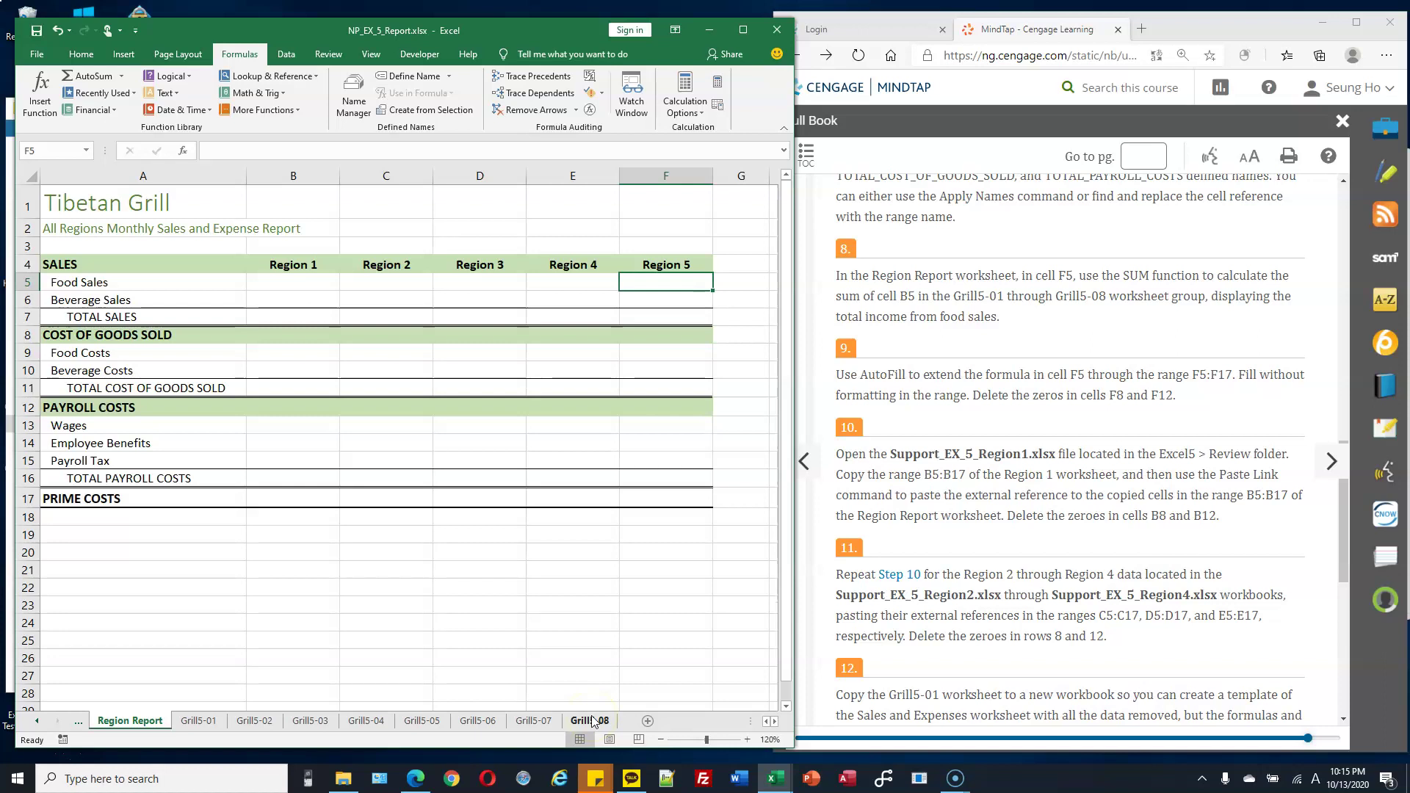
click(128, 719)
click(685, 282)
double_click(910, 297)
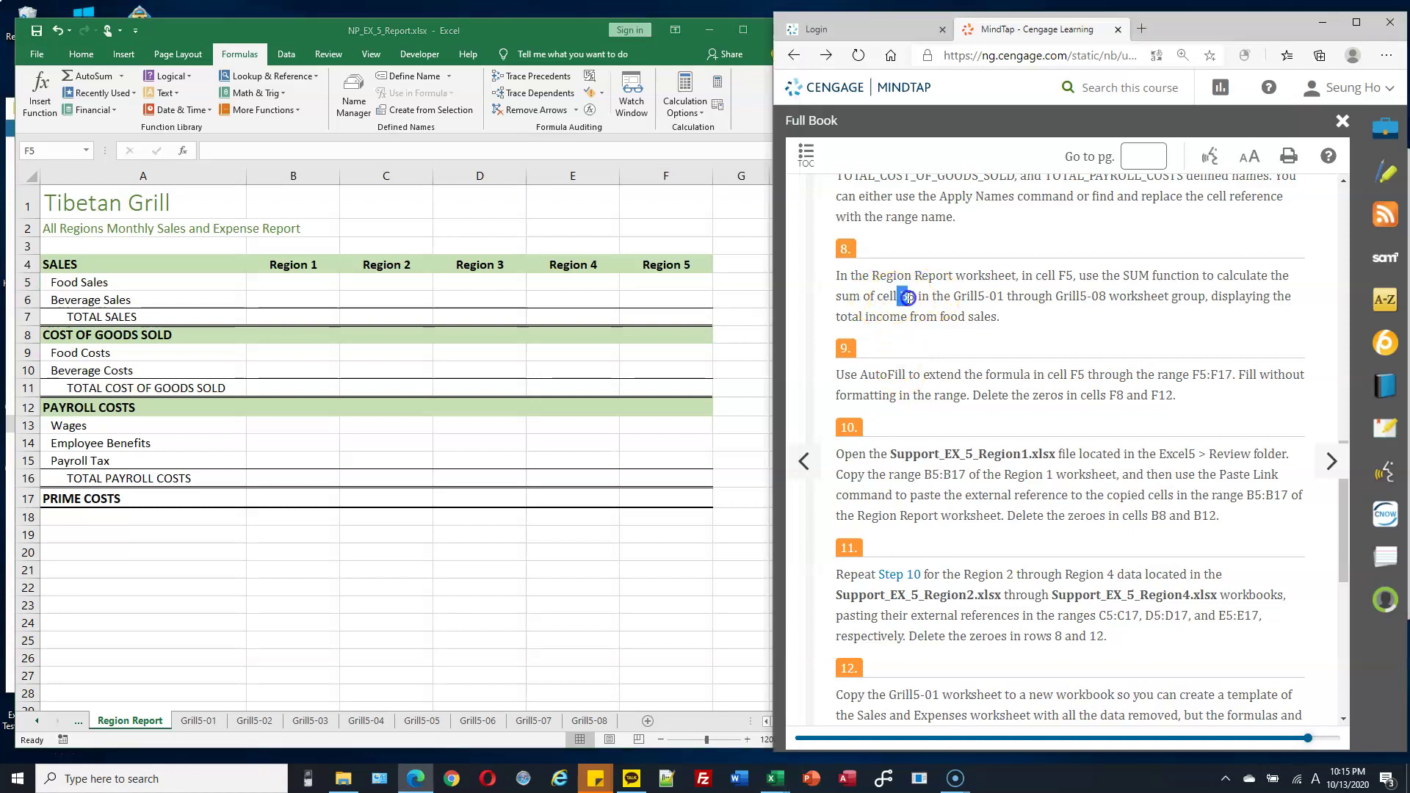
click(203, 724)
Compare the Food Sales value in B5 on Grill5-02, Grill5-01 and Grill5-03.
click(254, 721)
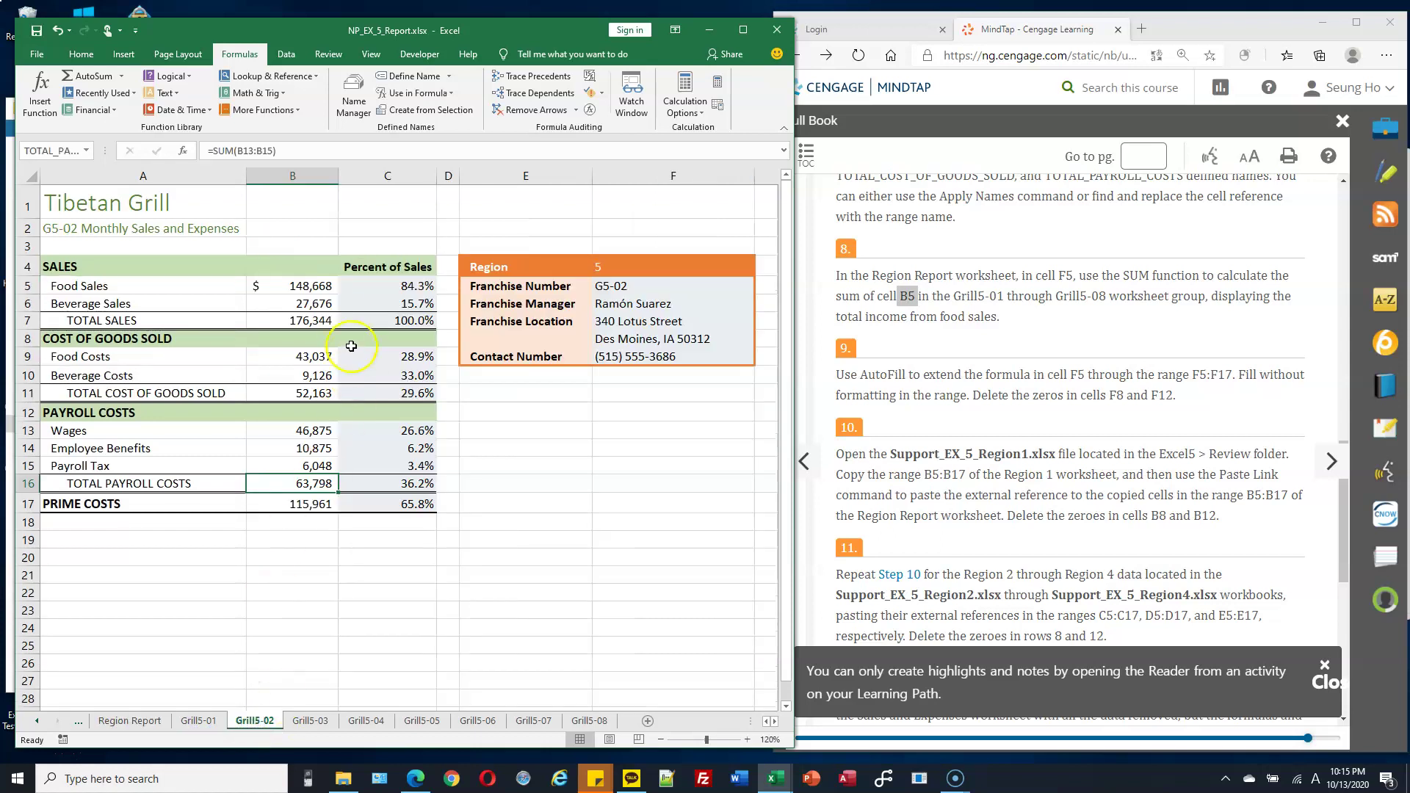
click(313, 285)
click(212, 724)
click(257, 723)
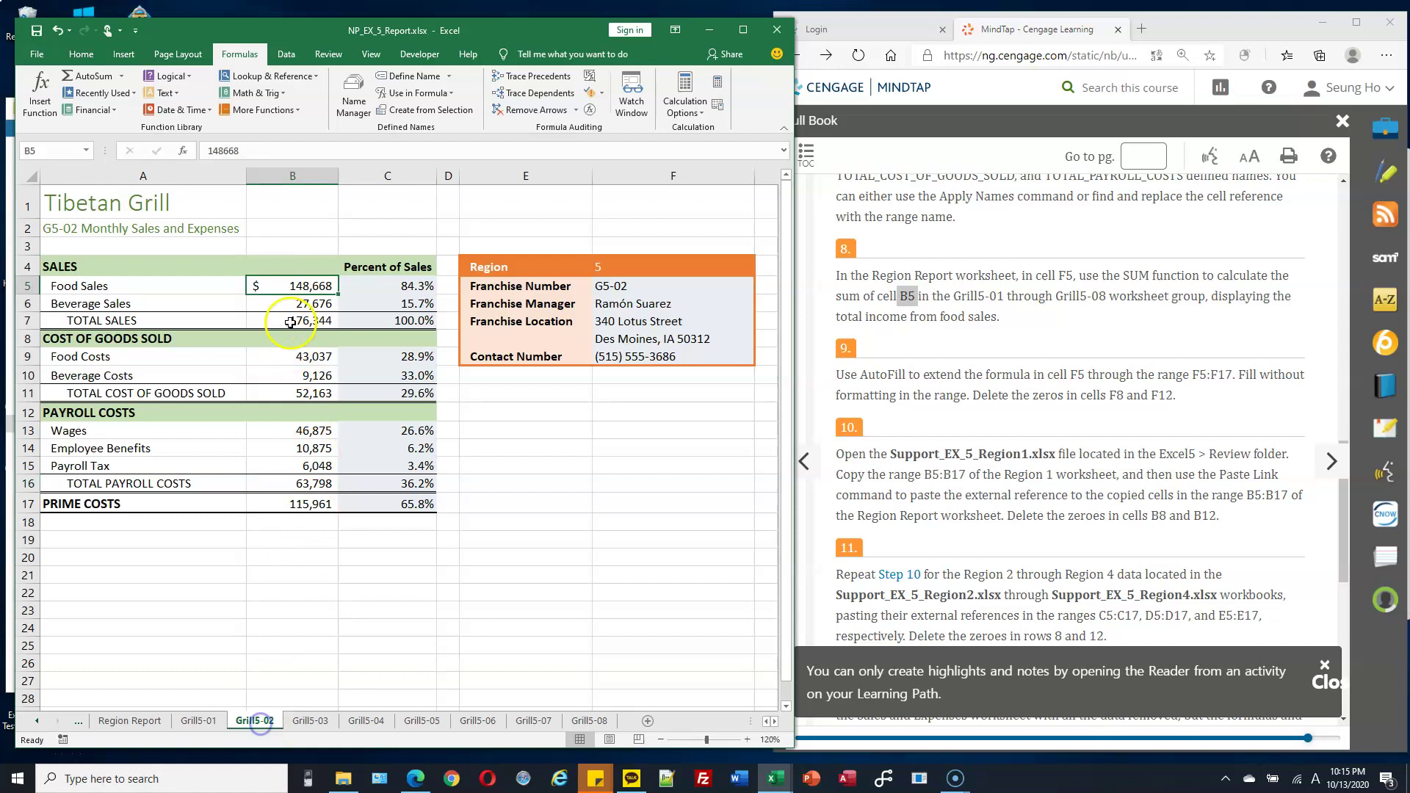
click(309, 721)
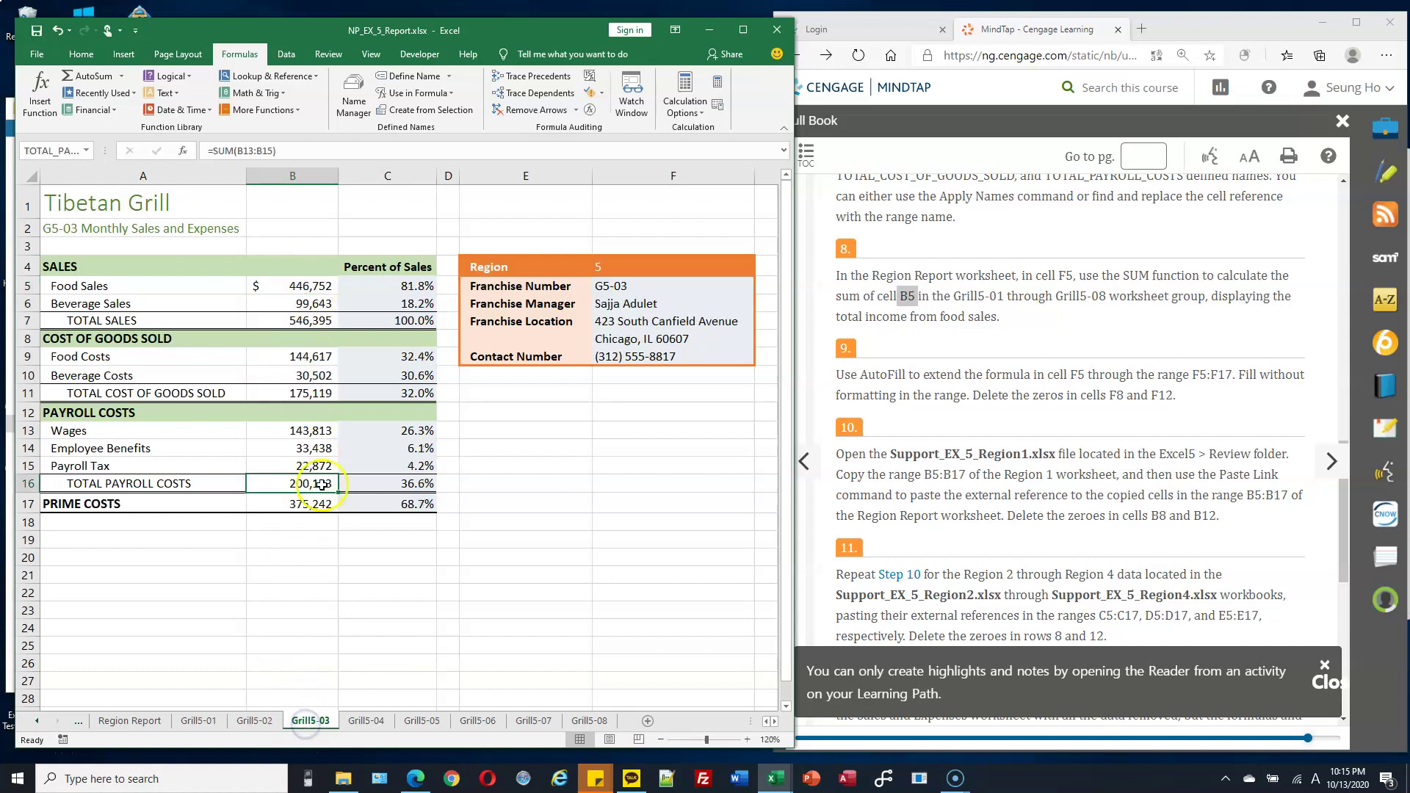
click(312, 288)
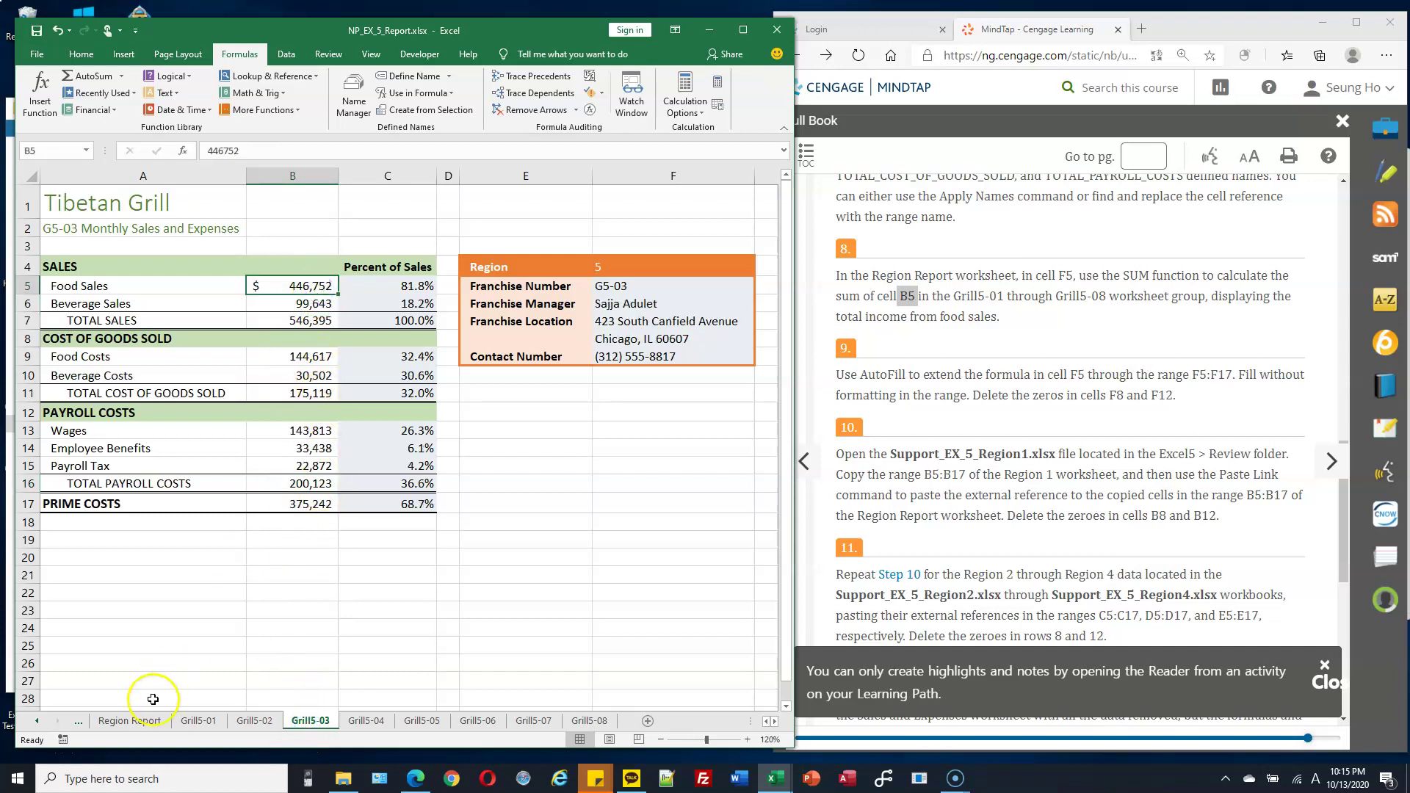
Enter =SUM('Grill5-01:Grill5-08'!B5) in Region Report cell F5.
click(132, 720)
click(667, 284)
text(=)
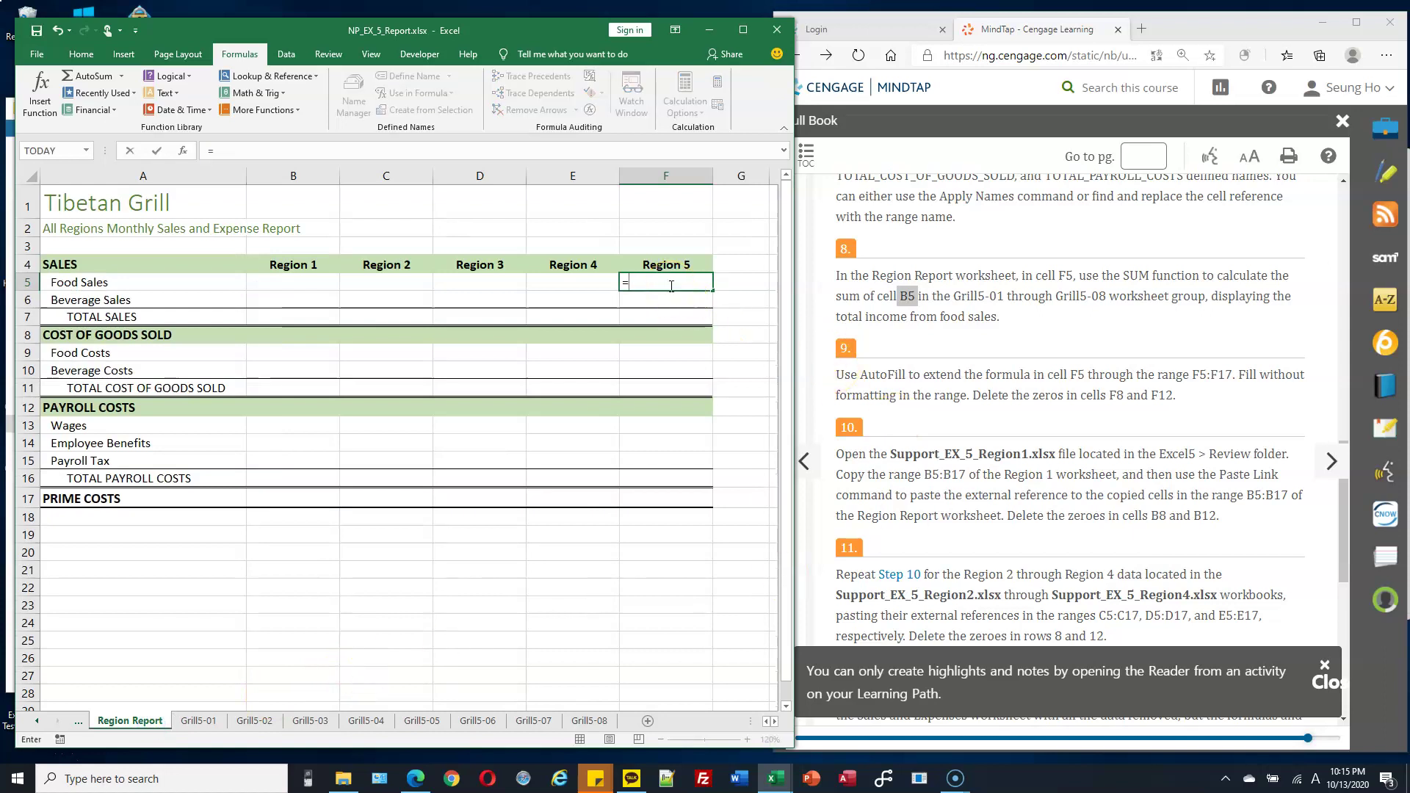
text(SUM()
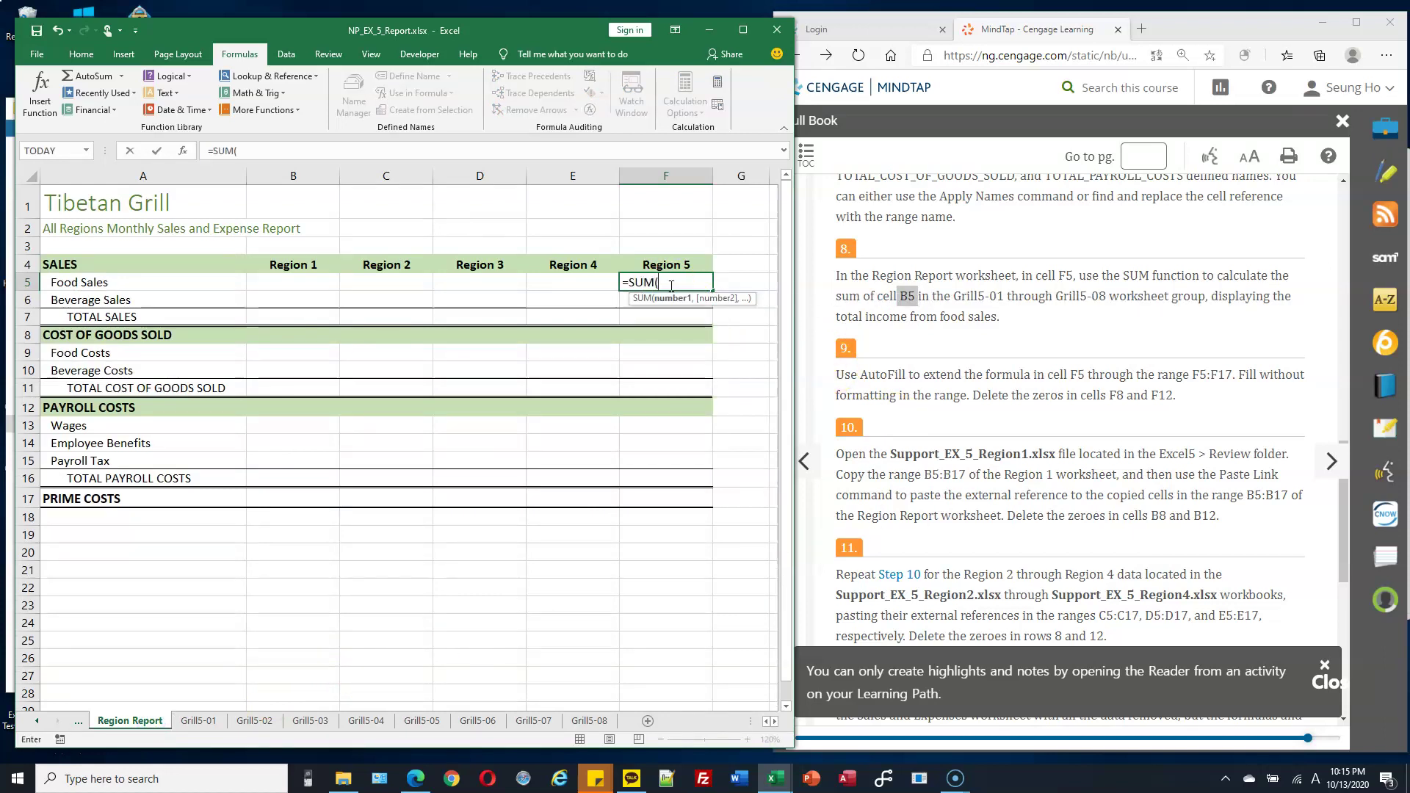
click(200, 722)
click(205, 723)
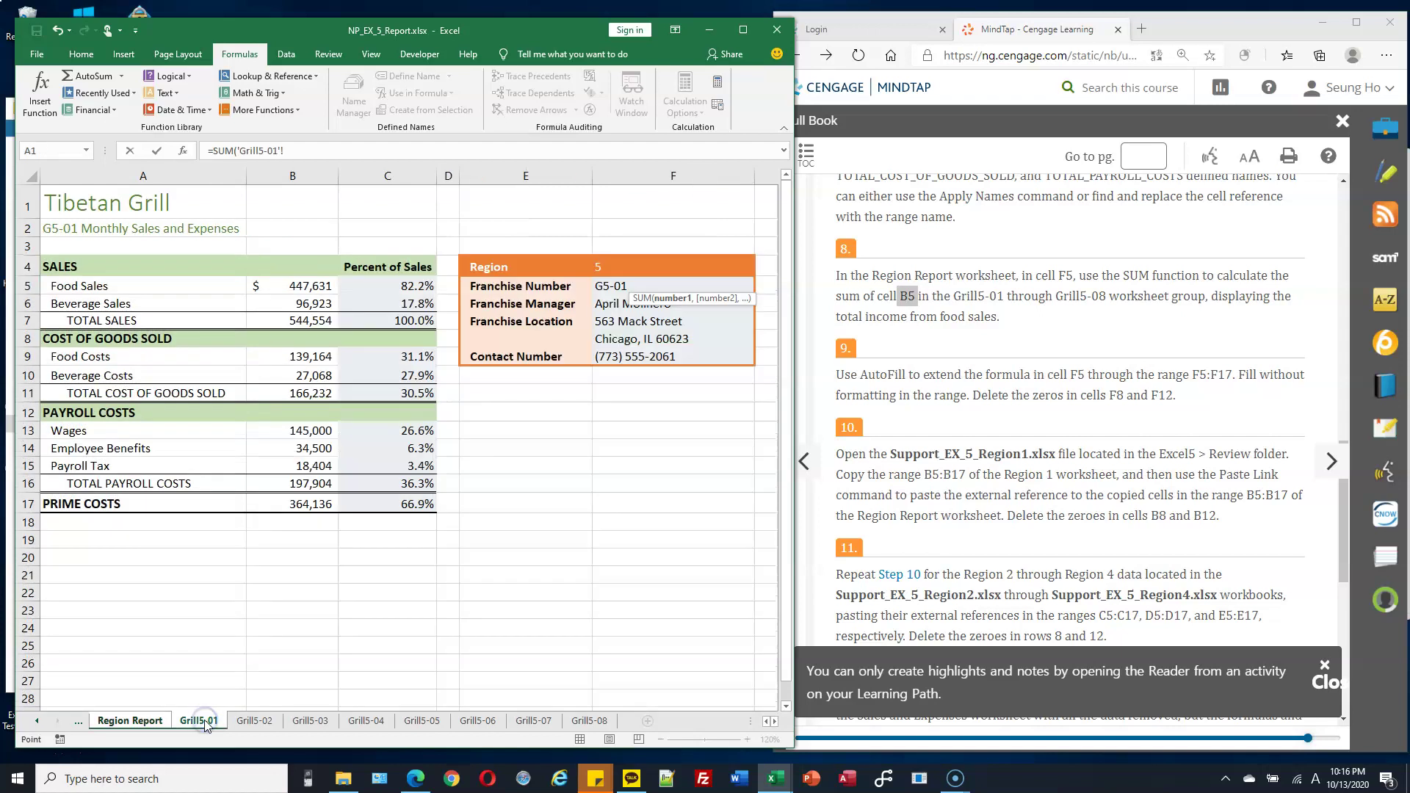
shift+click(592, 722)
shift+click(595, 723)
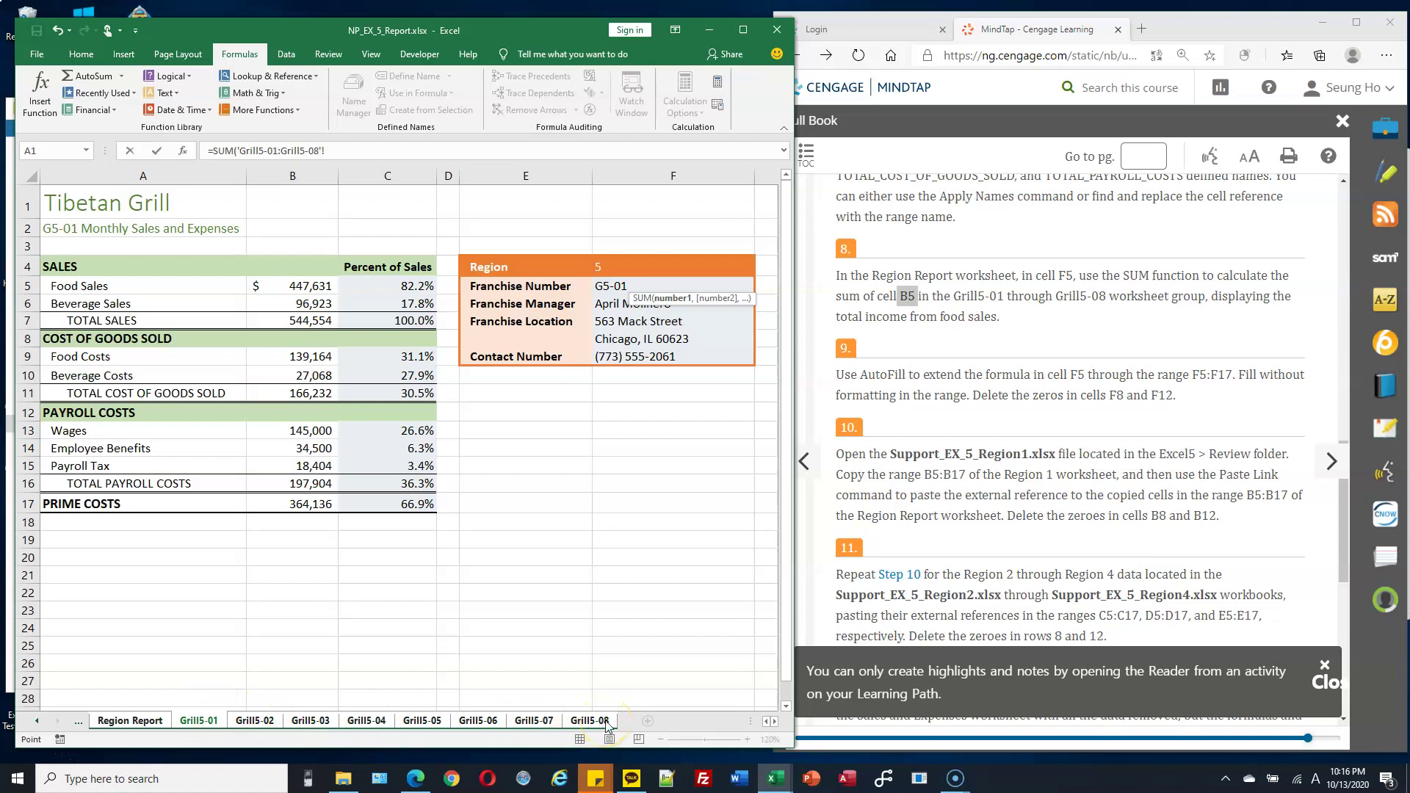
click(329, 295)
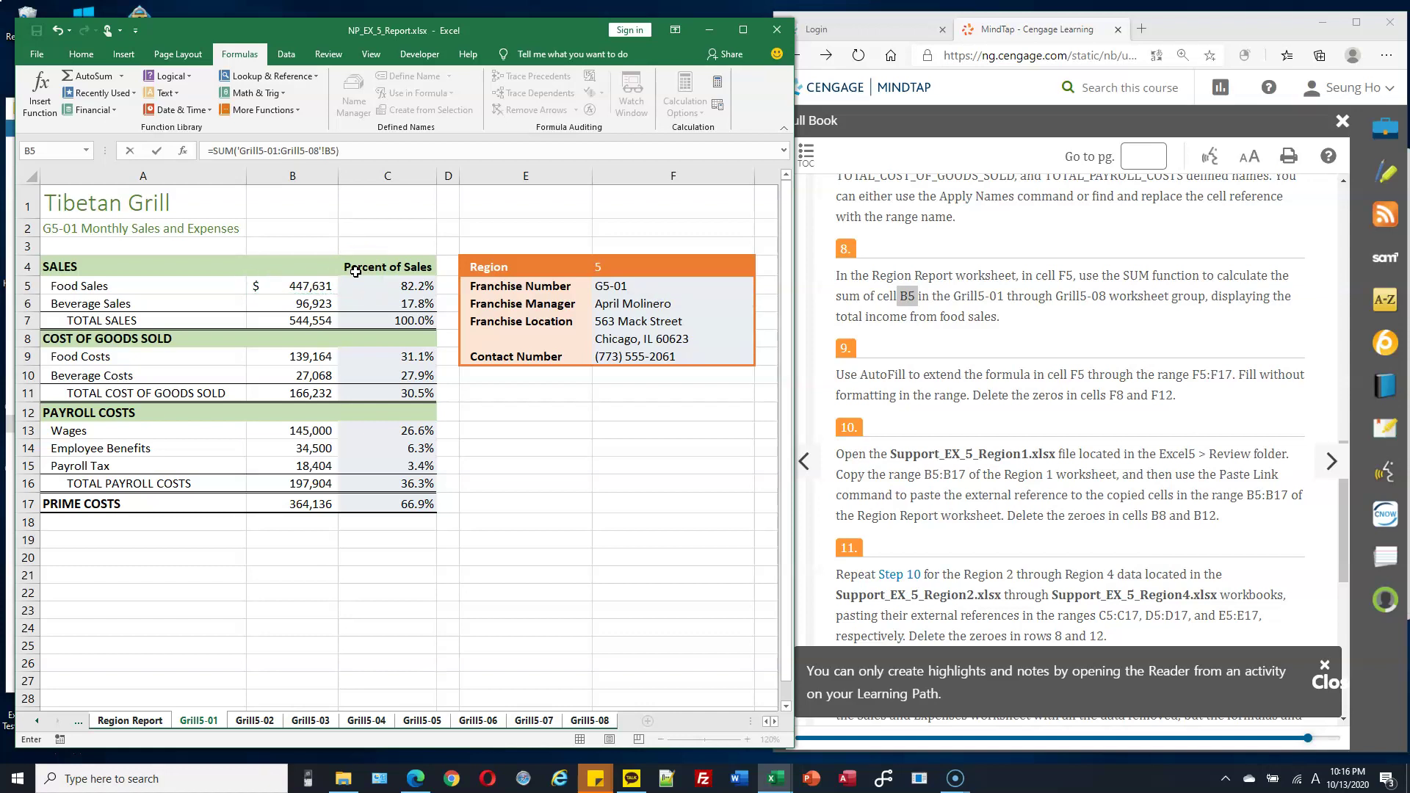
key(Return)
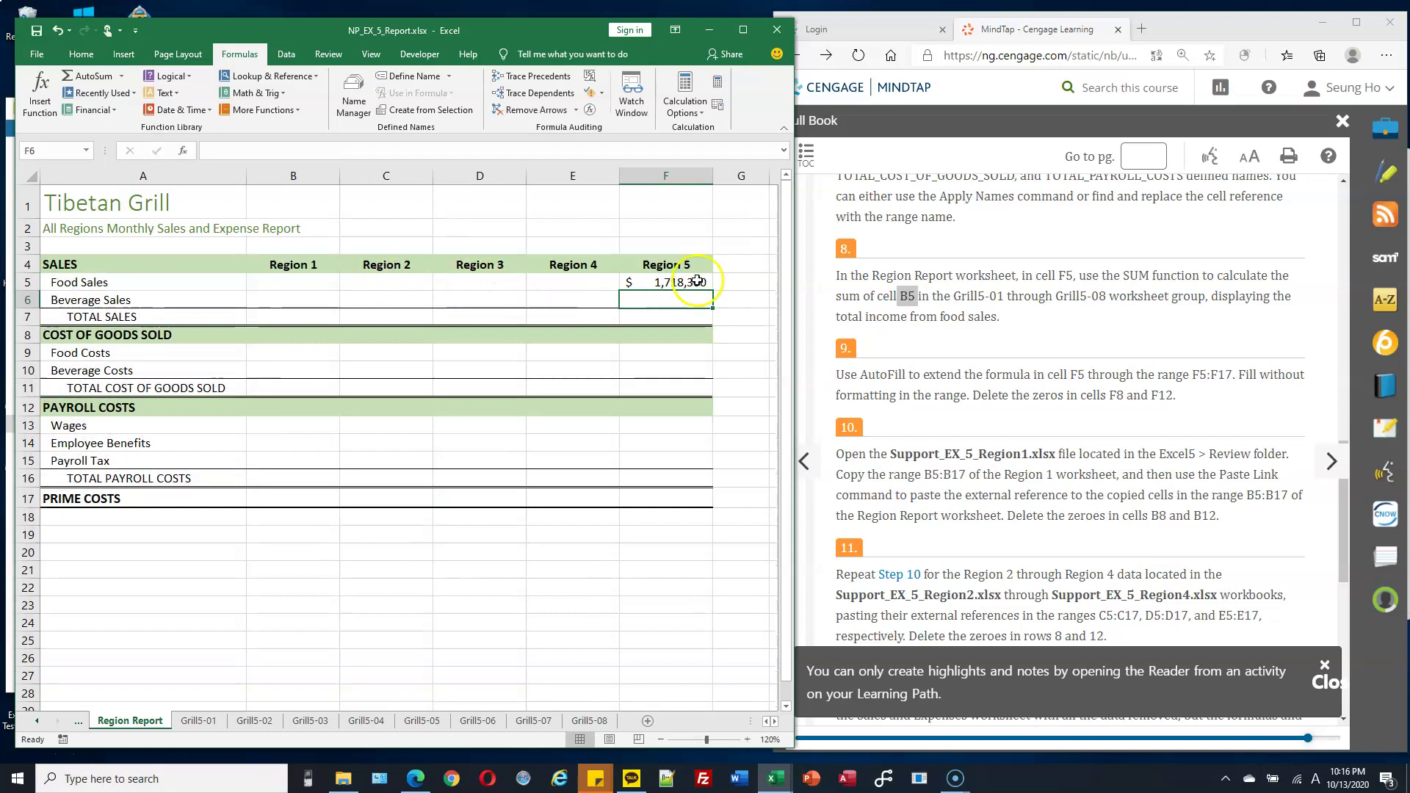
Review the F5 formula in edit mode and recommit it unchanged.
click(691, 266)
double_click(688, 282)
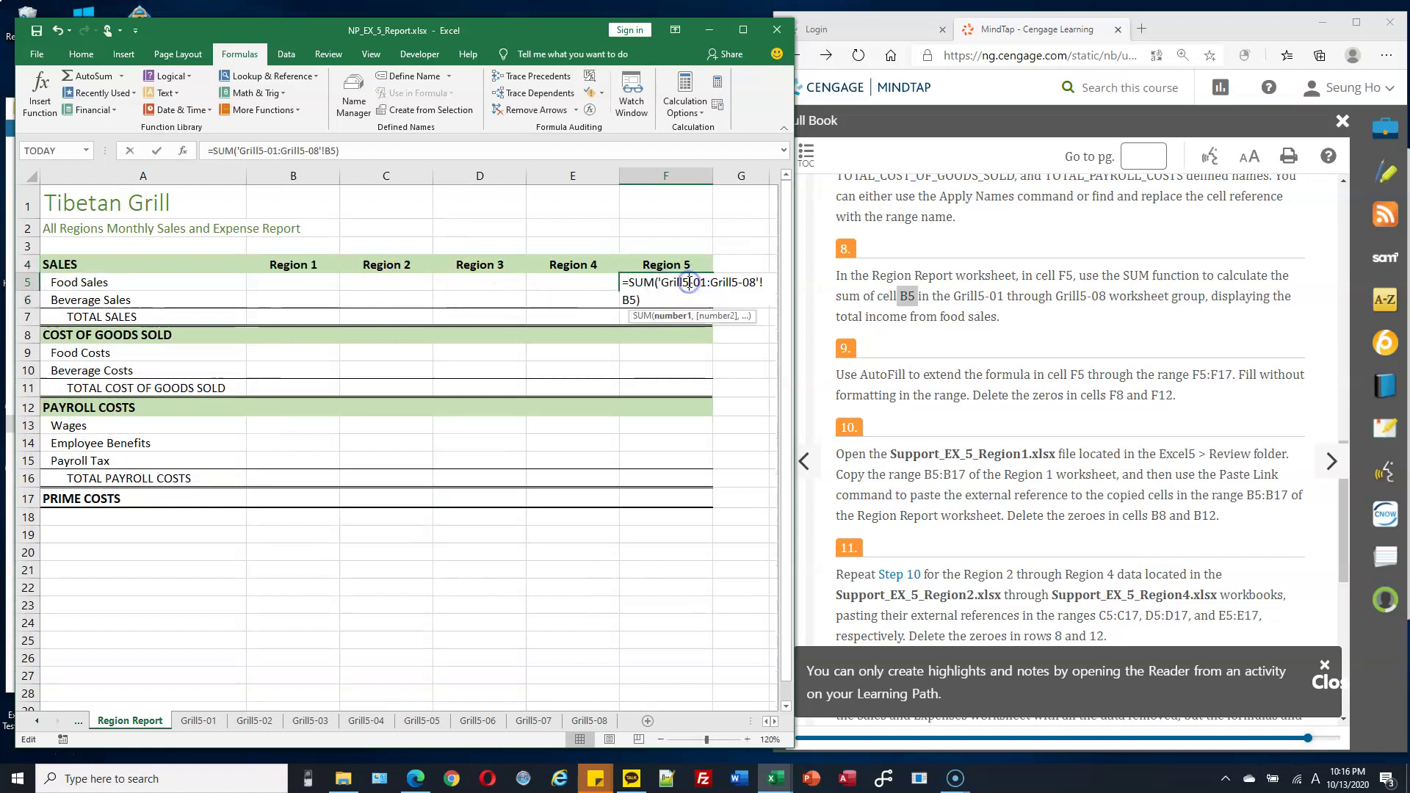
click(659, 282)
drag(659, 282, 757, 283)
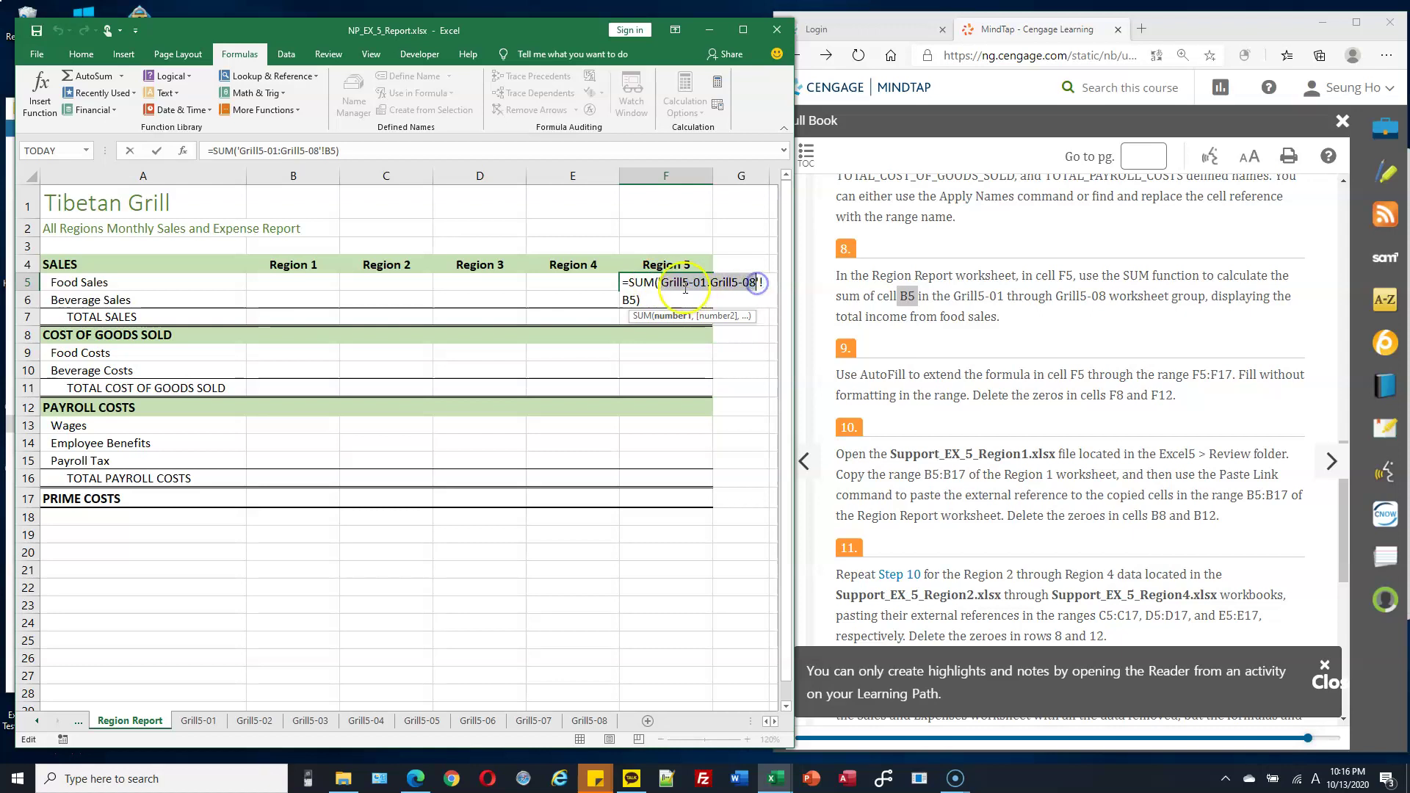
click(629, 301)
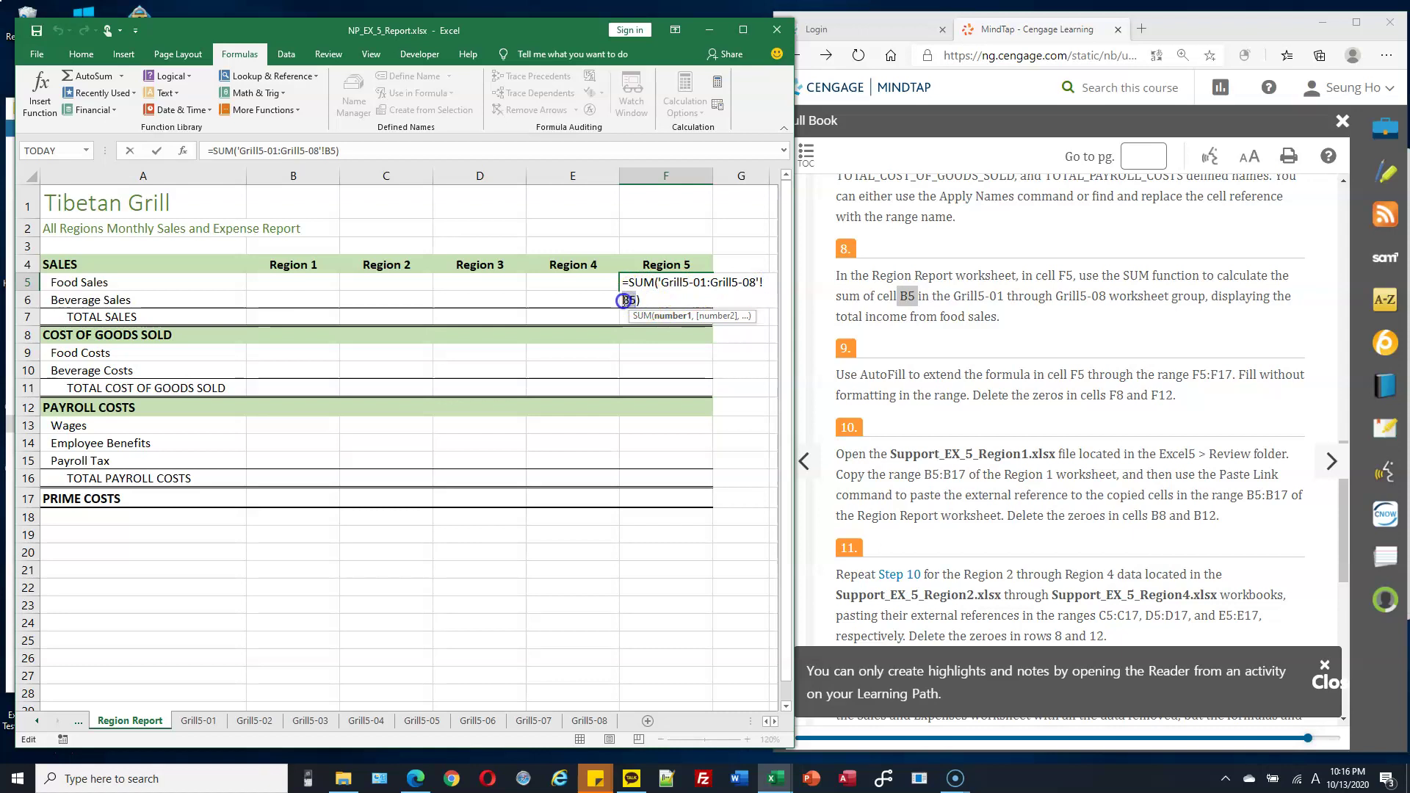
click(716, 291)
key(Return)
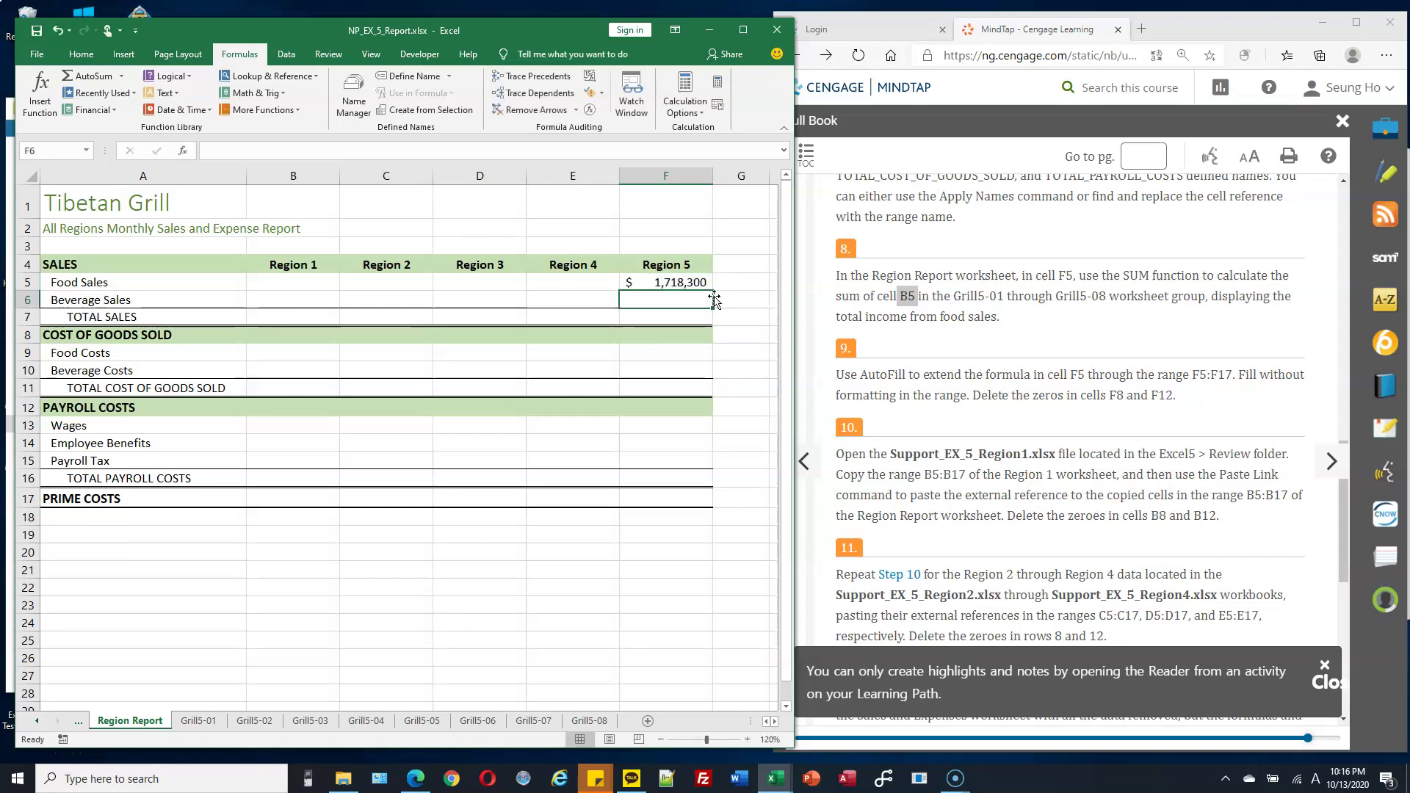
scroll(985, 315, down, 1)
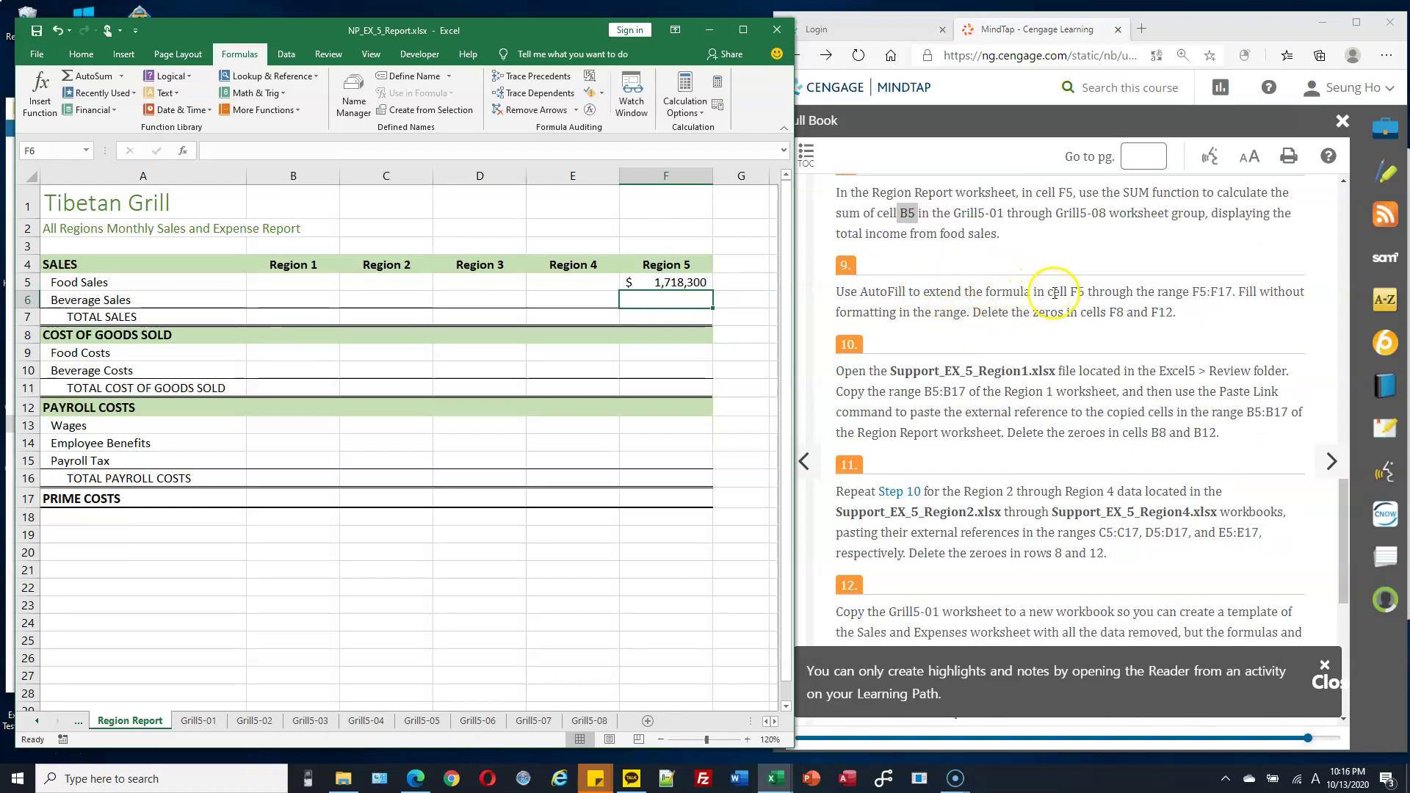
double_click(1078, 293)
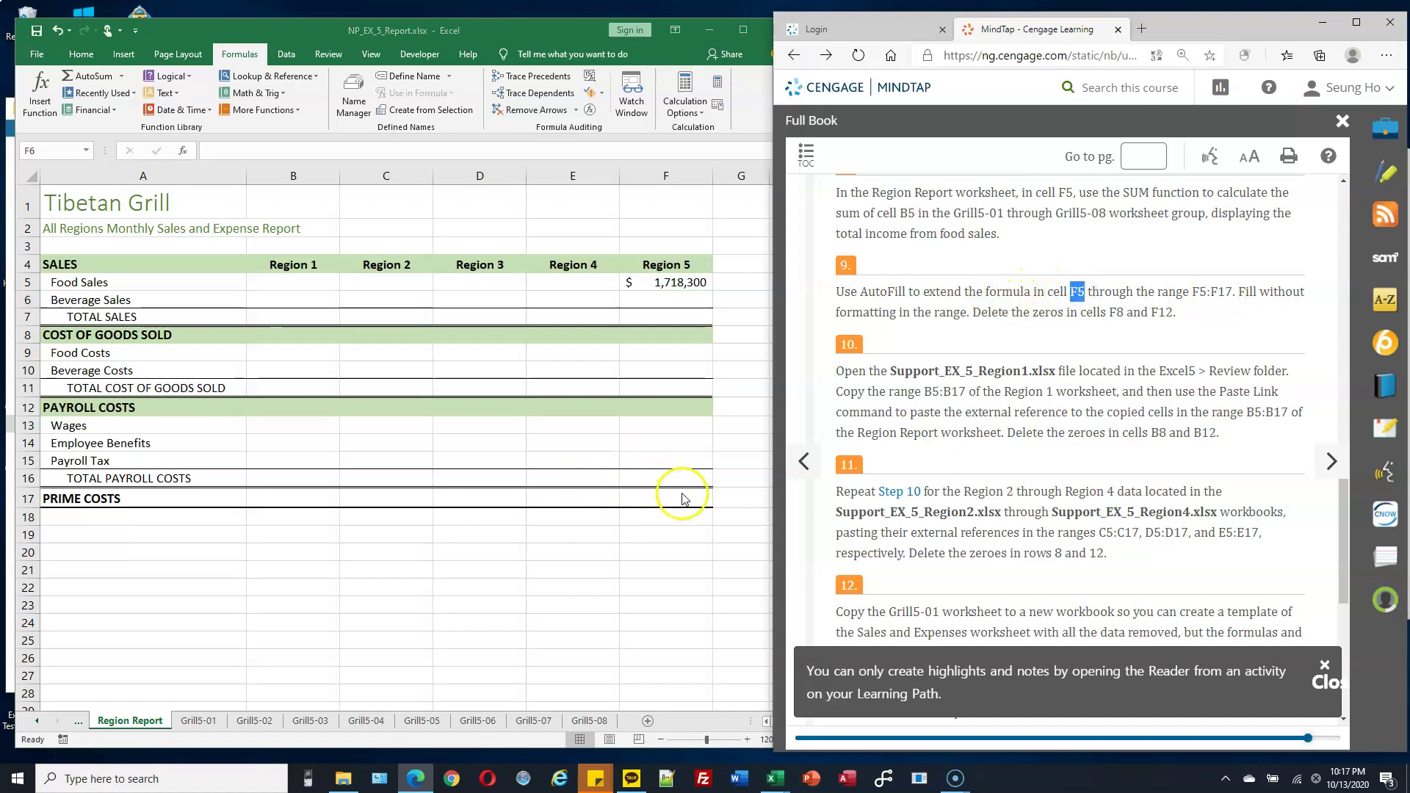
click(700, 295)
click(697, 282)
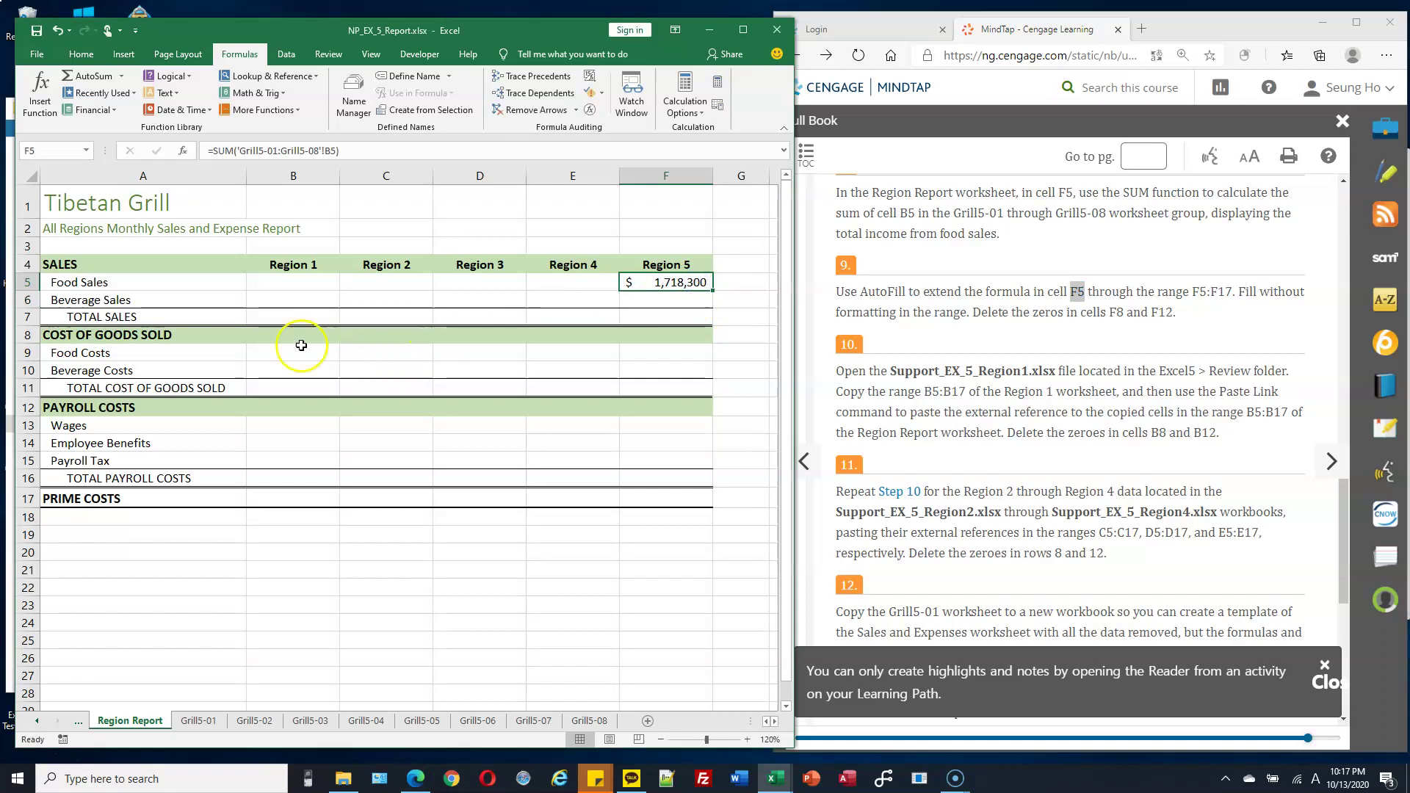
click(201, 283)
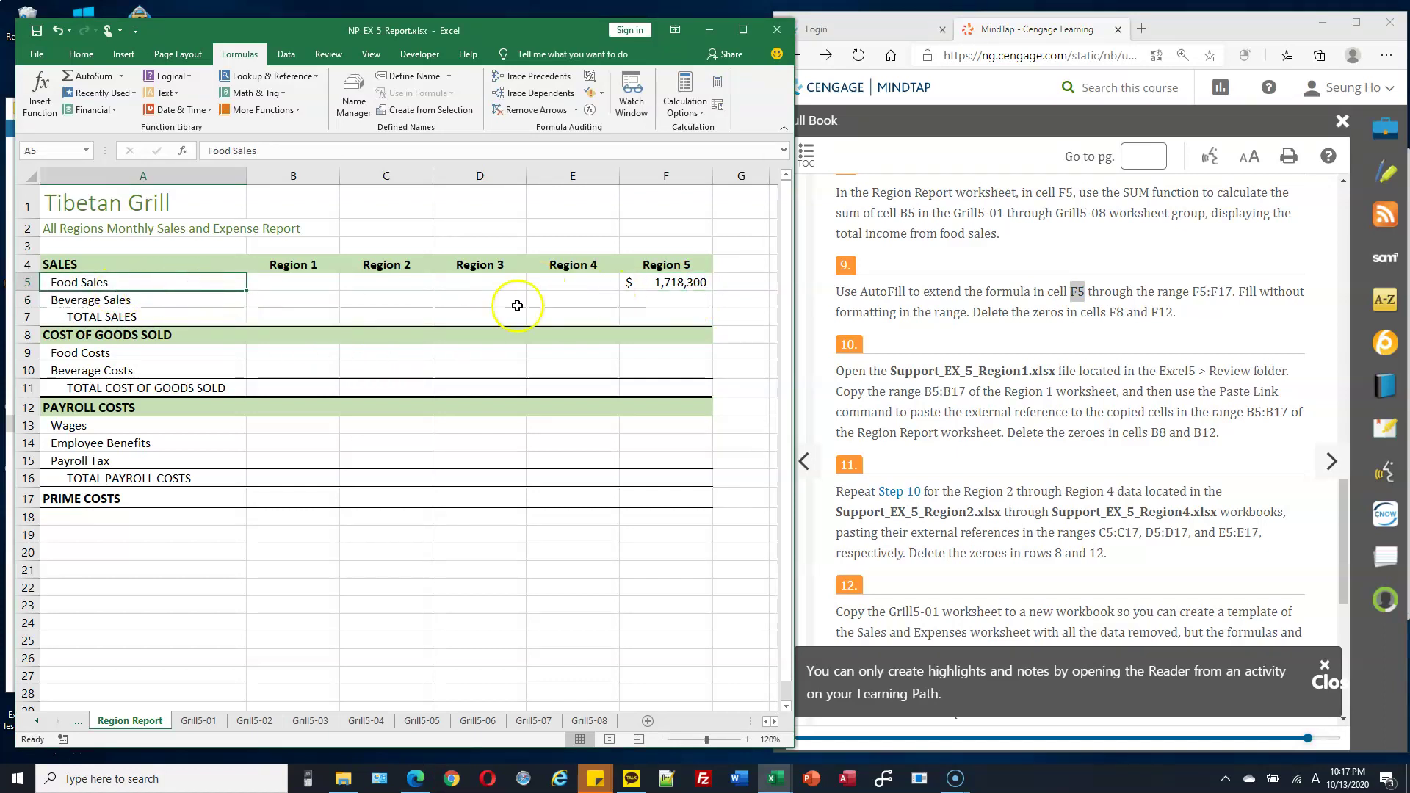
drag(138, 283, 138, 317)
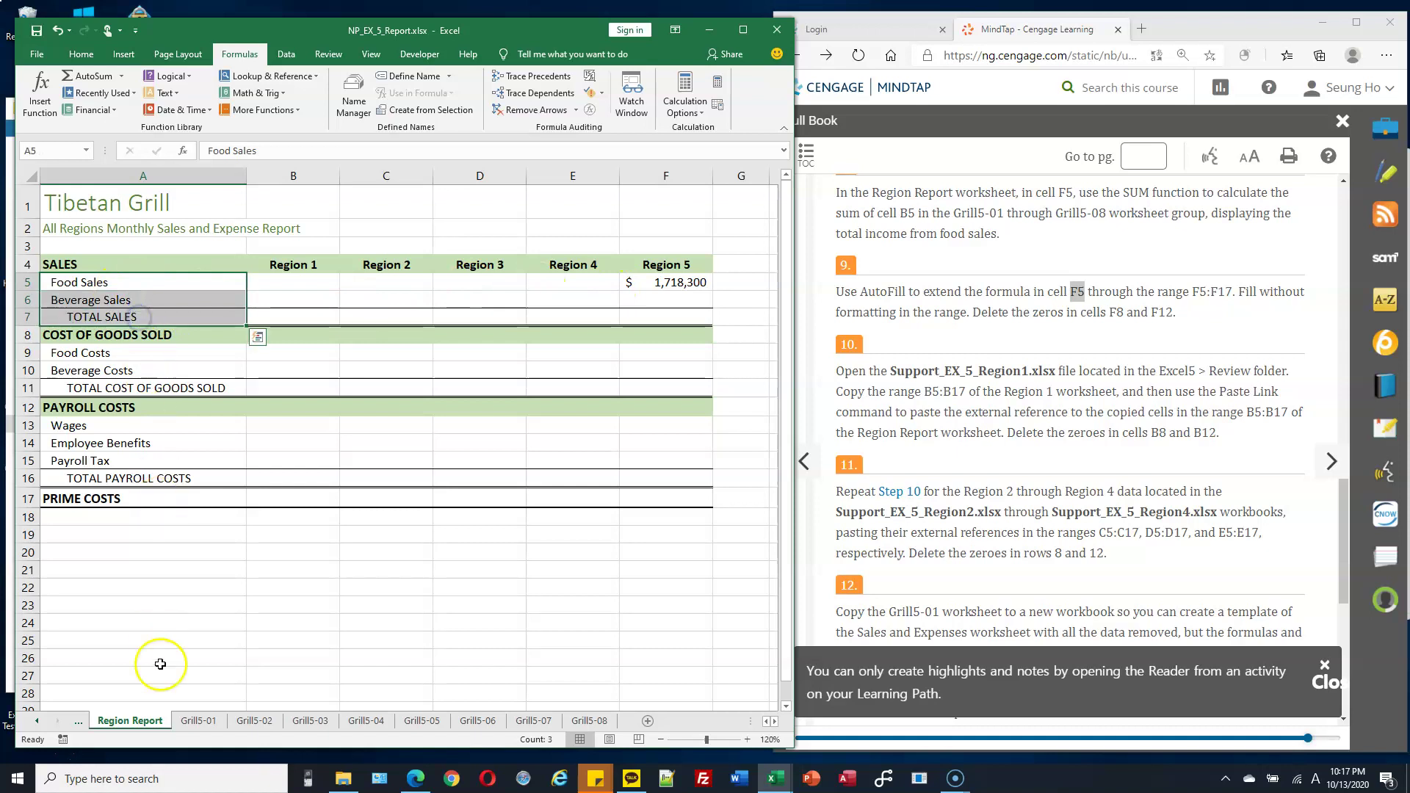
click(199, 721)
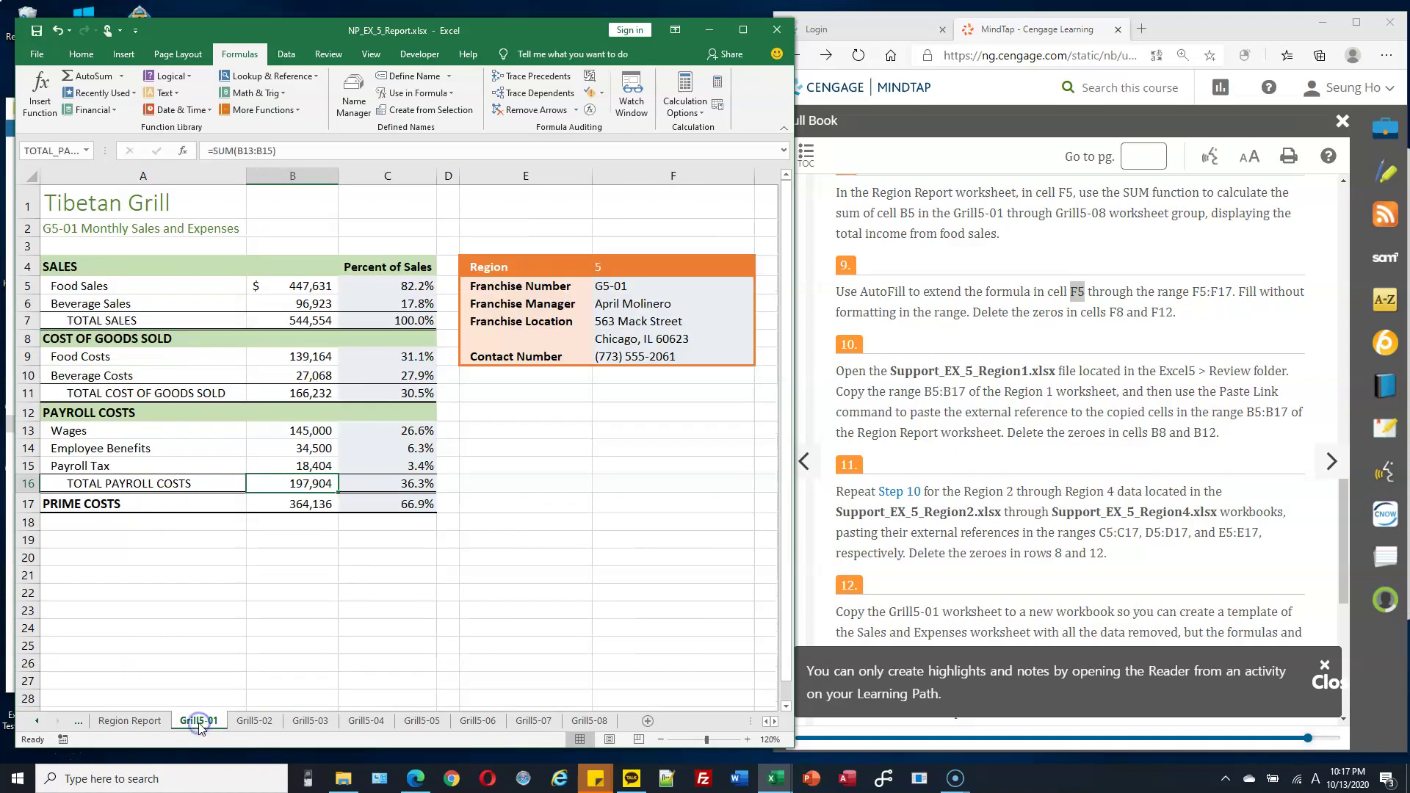
drag(100, 286, 120, 448)
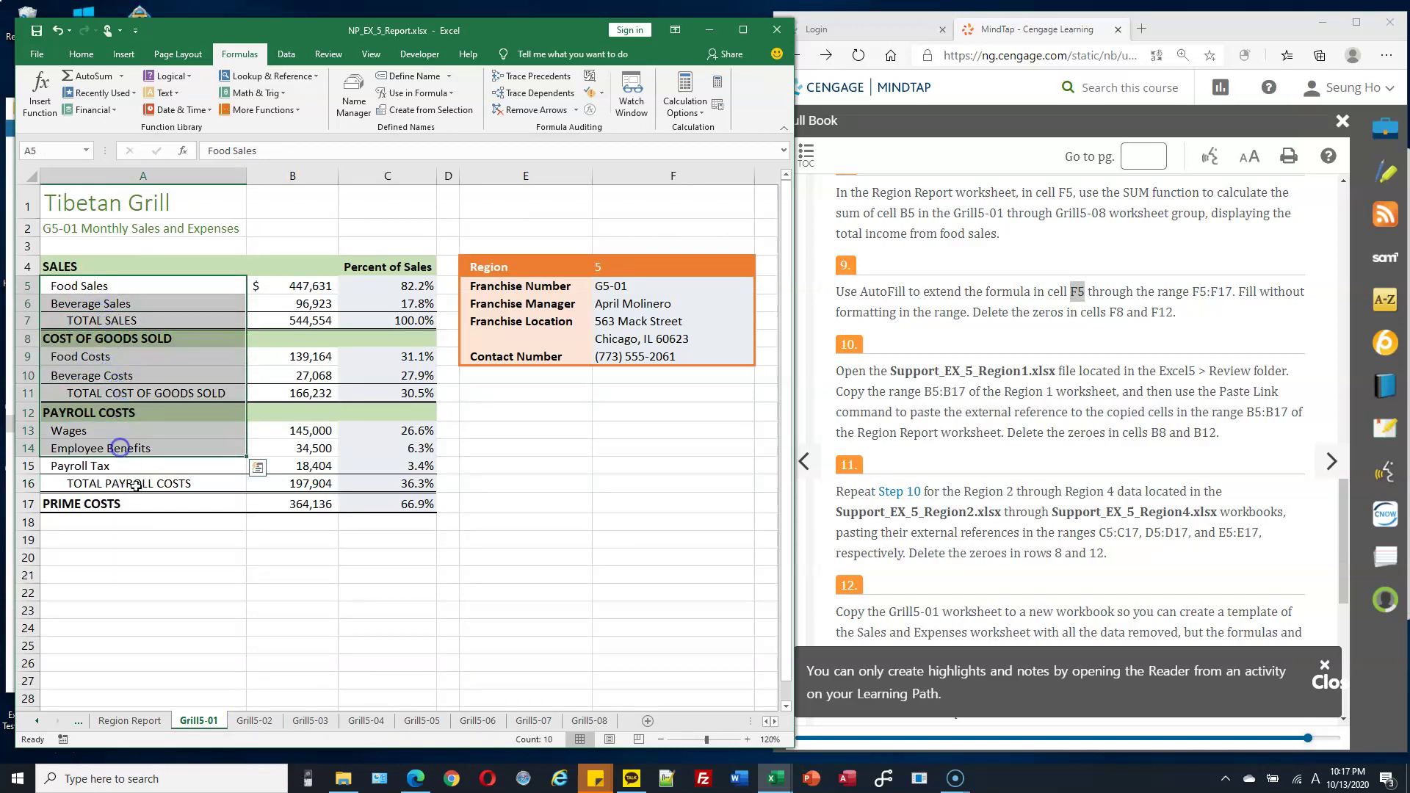
click(131, 720)
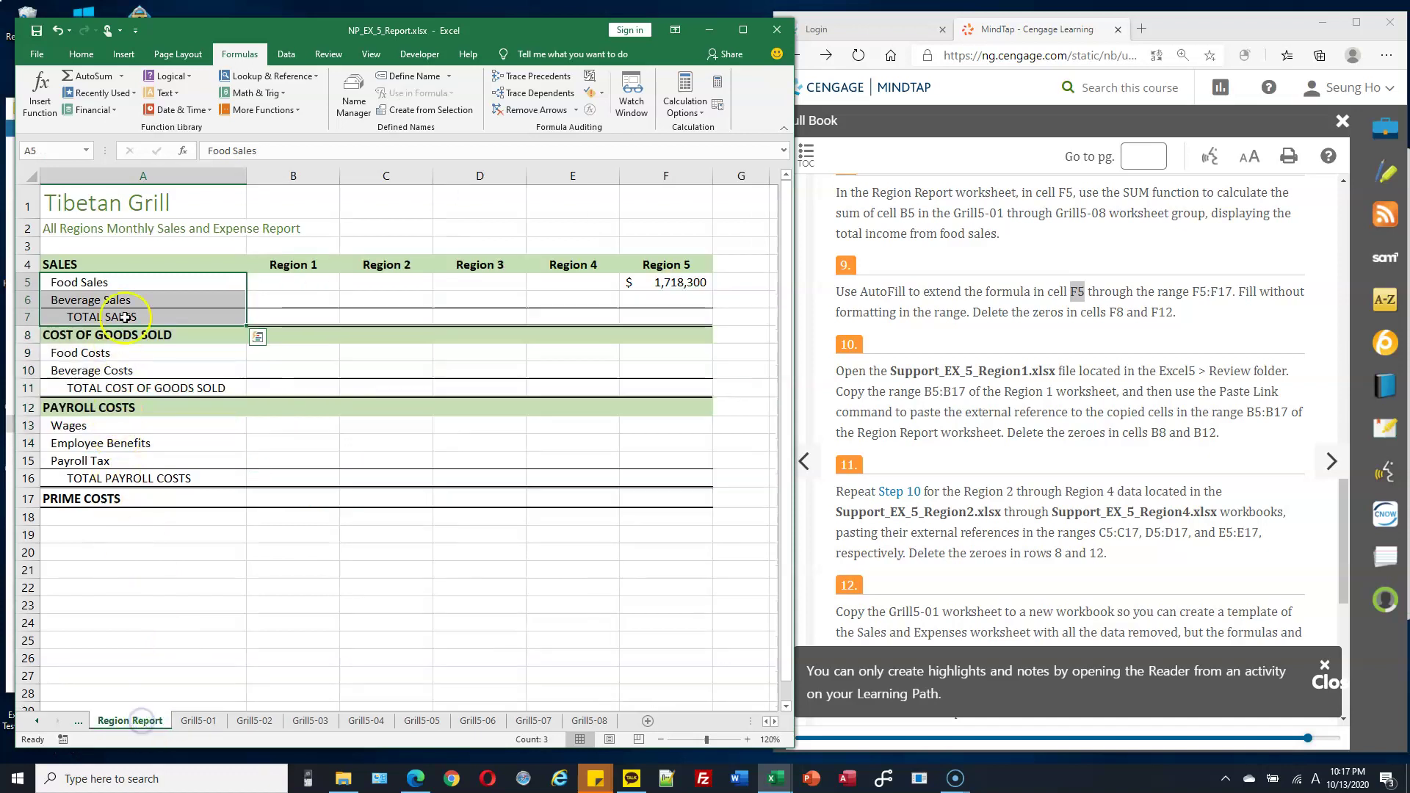
drag(135, 282, 116, 494)
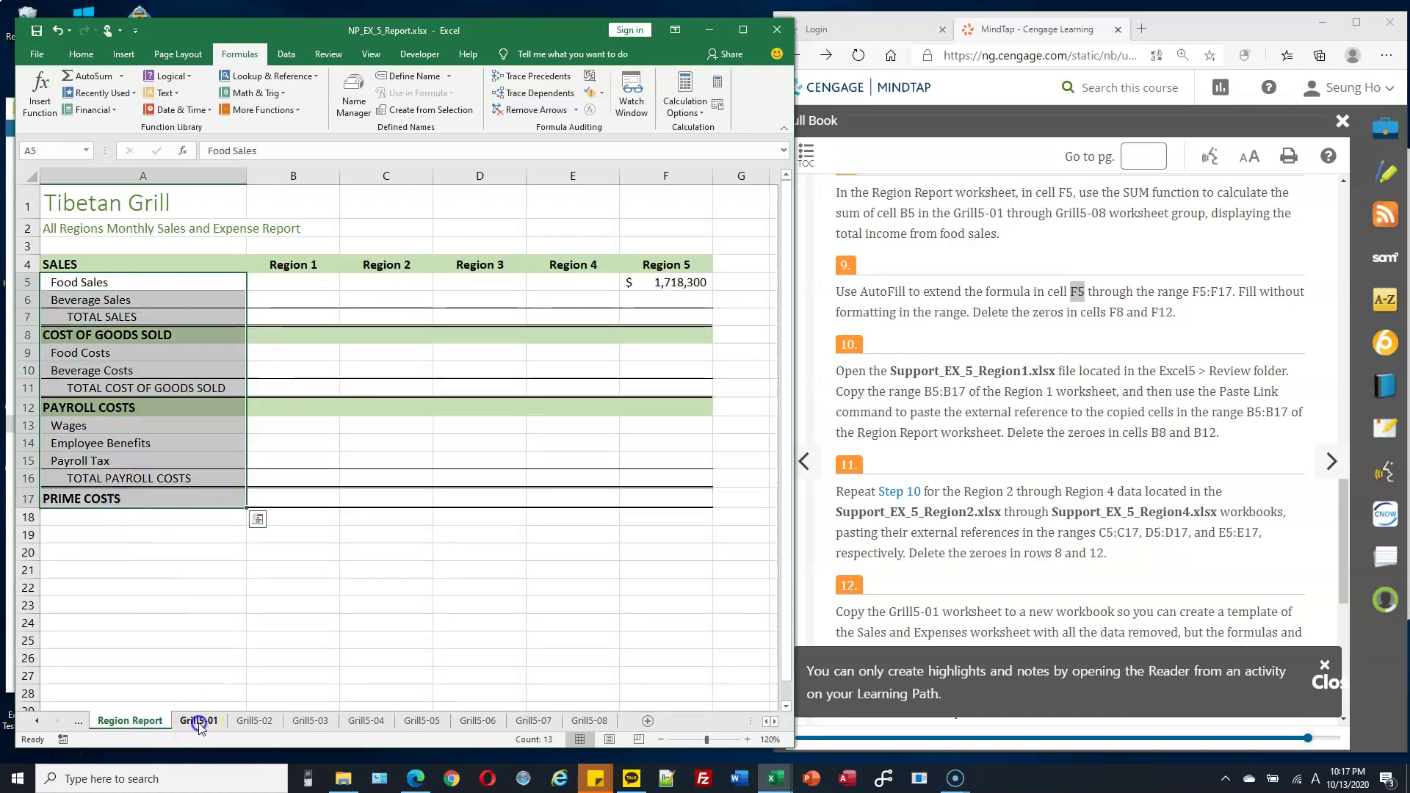
click(197, 720)
drag(166, 297, 213, 507)
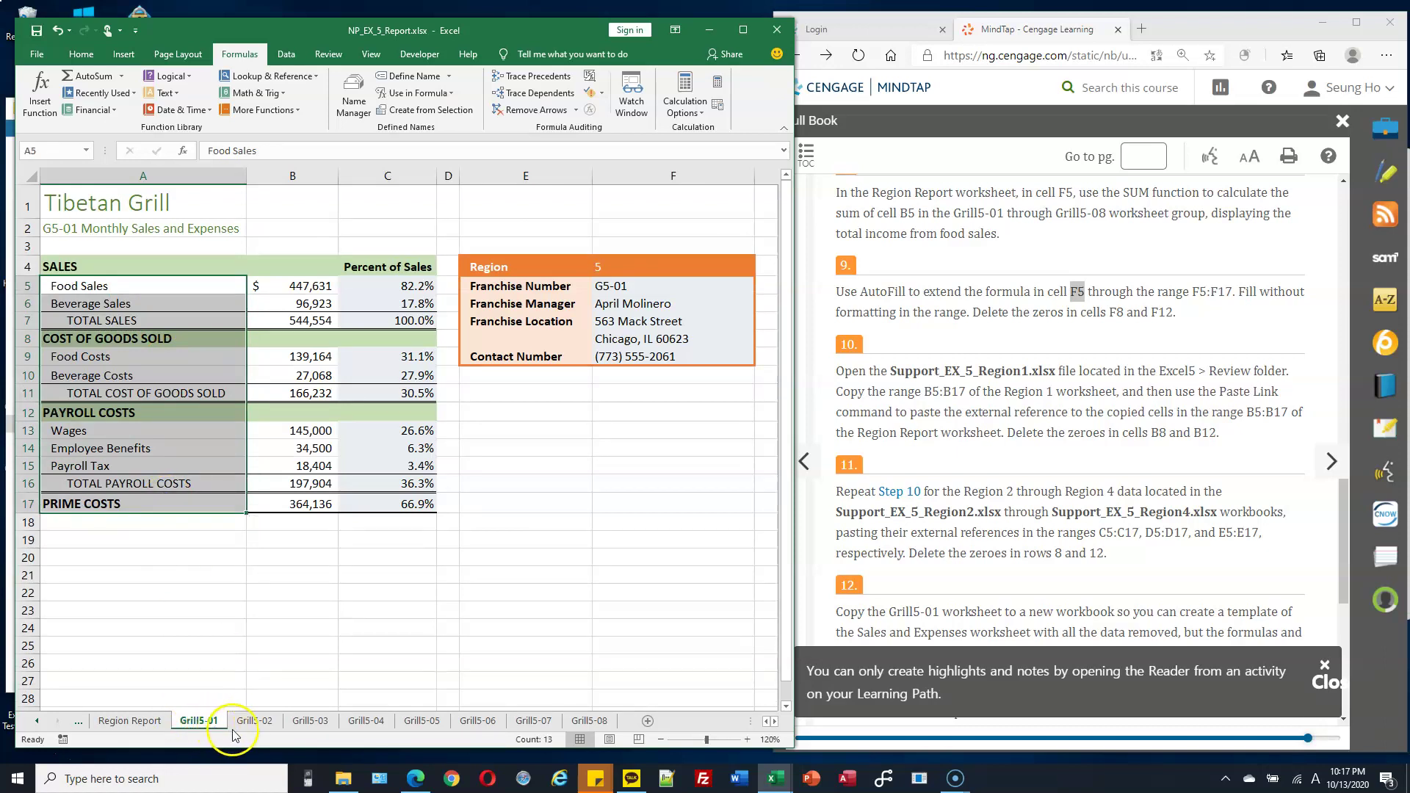
click(130, 721)
click(684, 288)
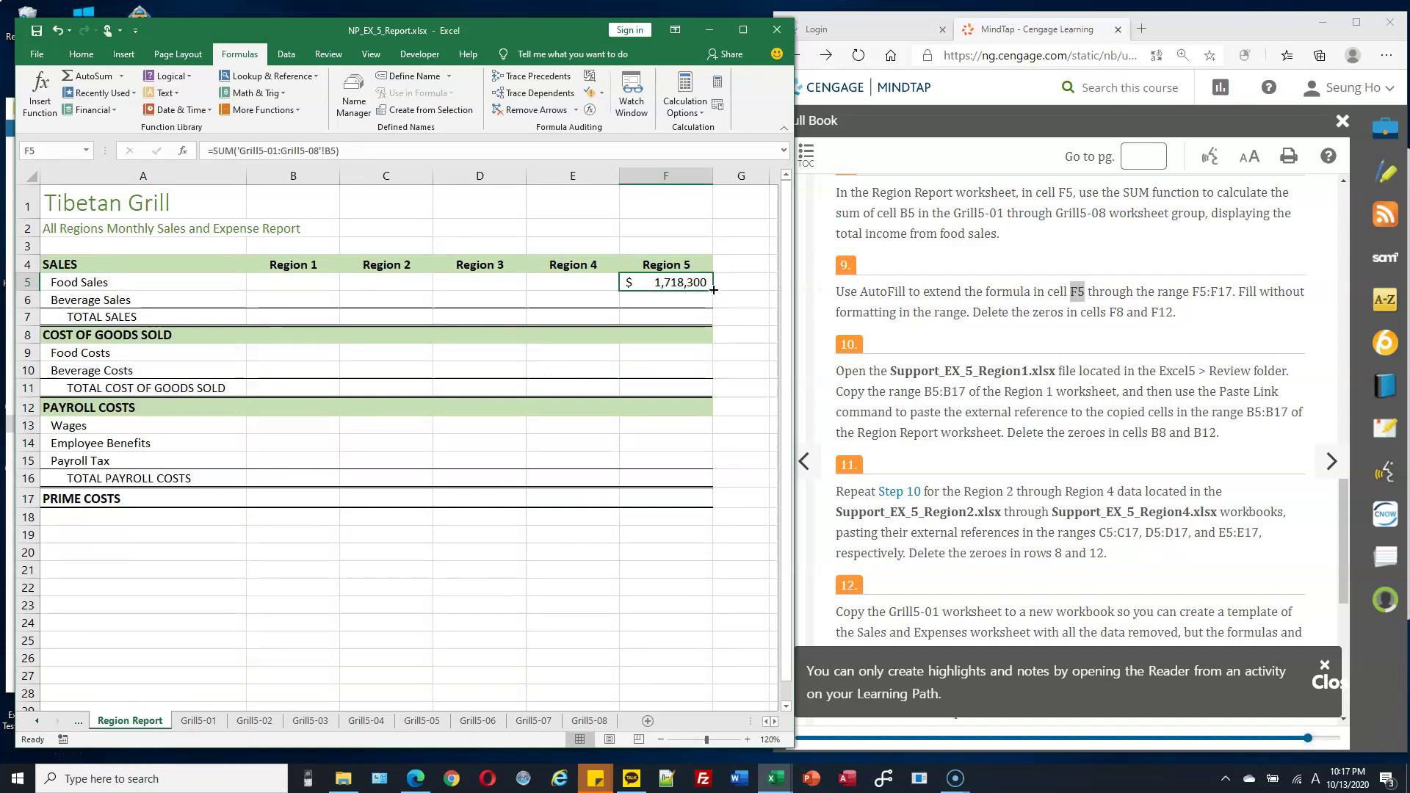
Fill the F5 formula down to F17 without formatting.
drag(712, 291, 700, 503)
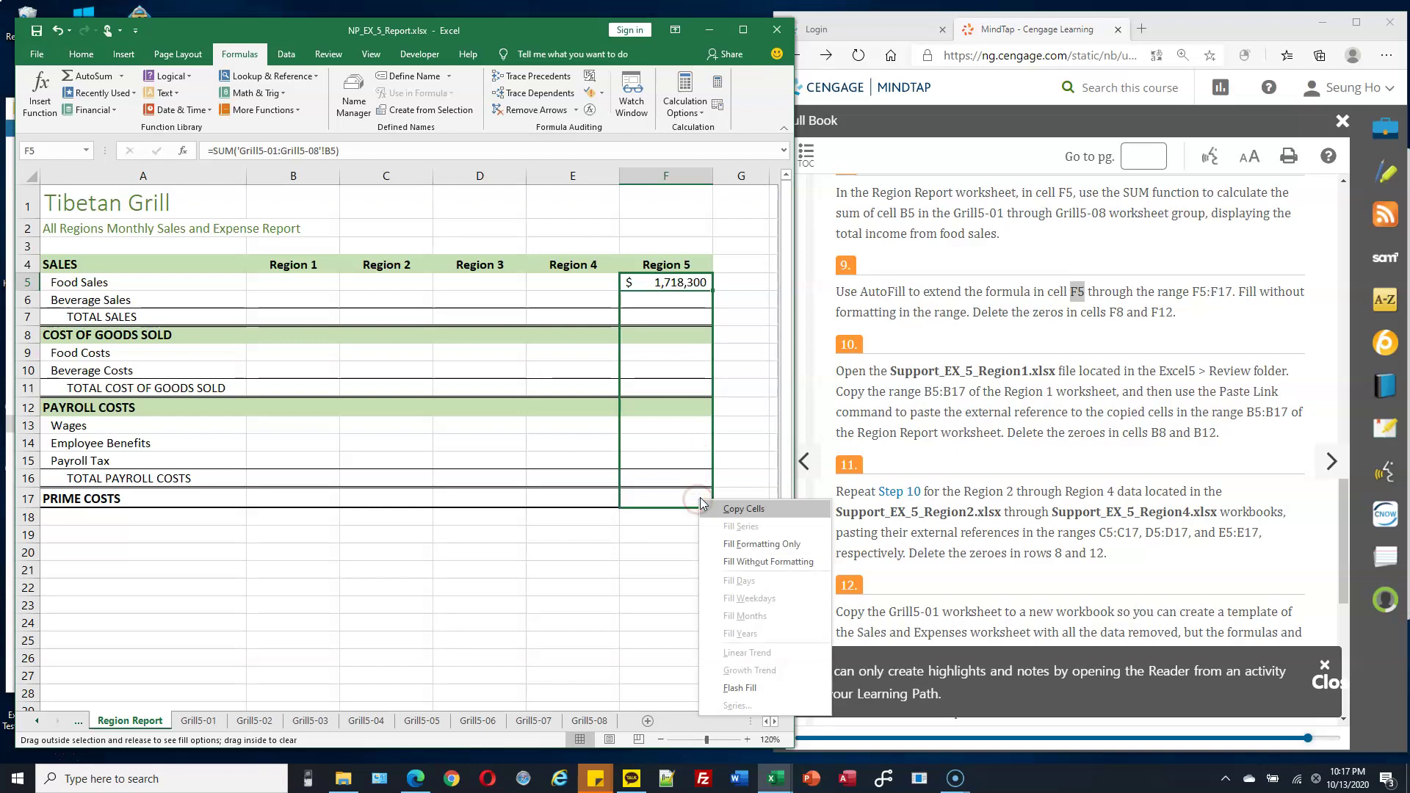
click(768, 565)
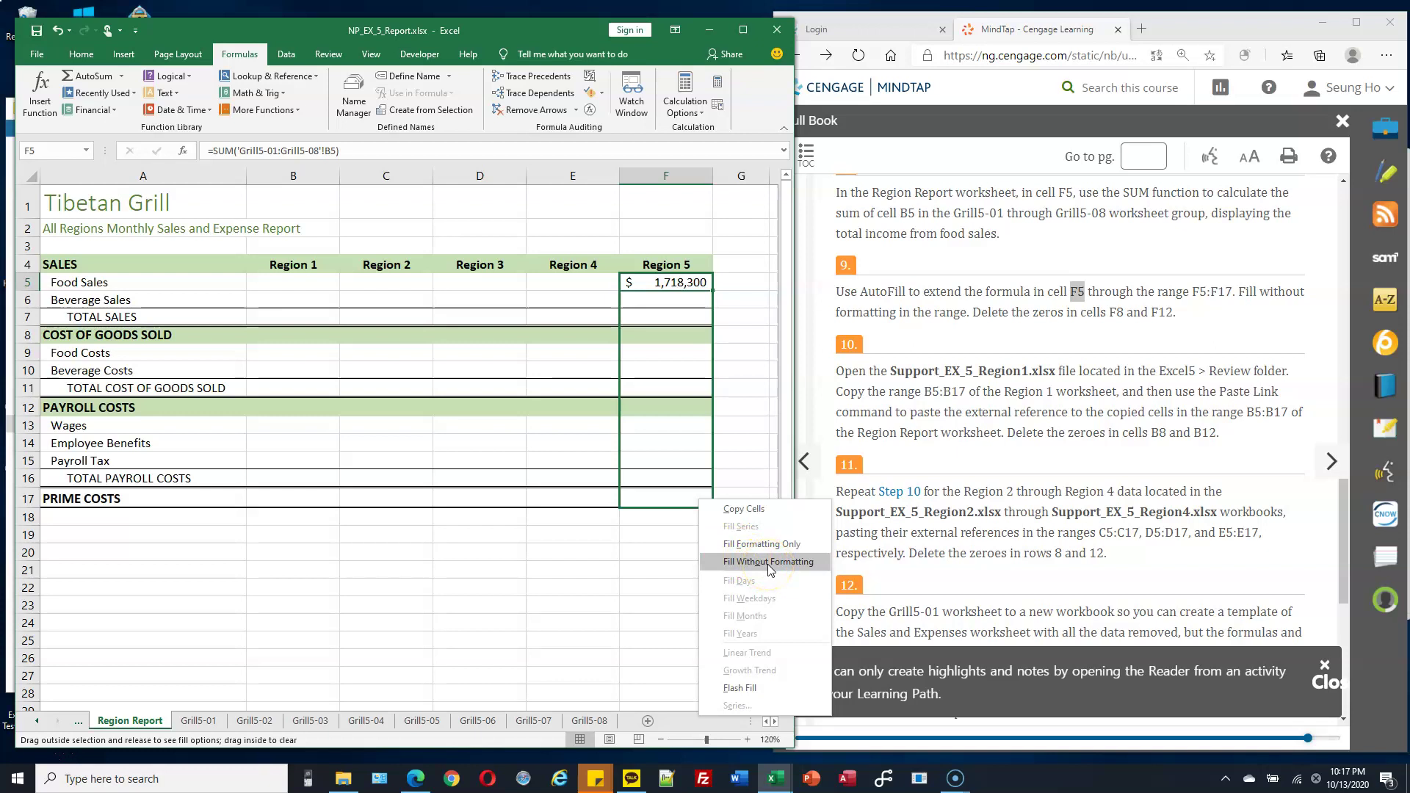
click(769, 564)
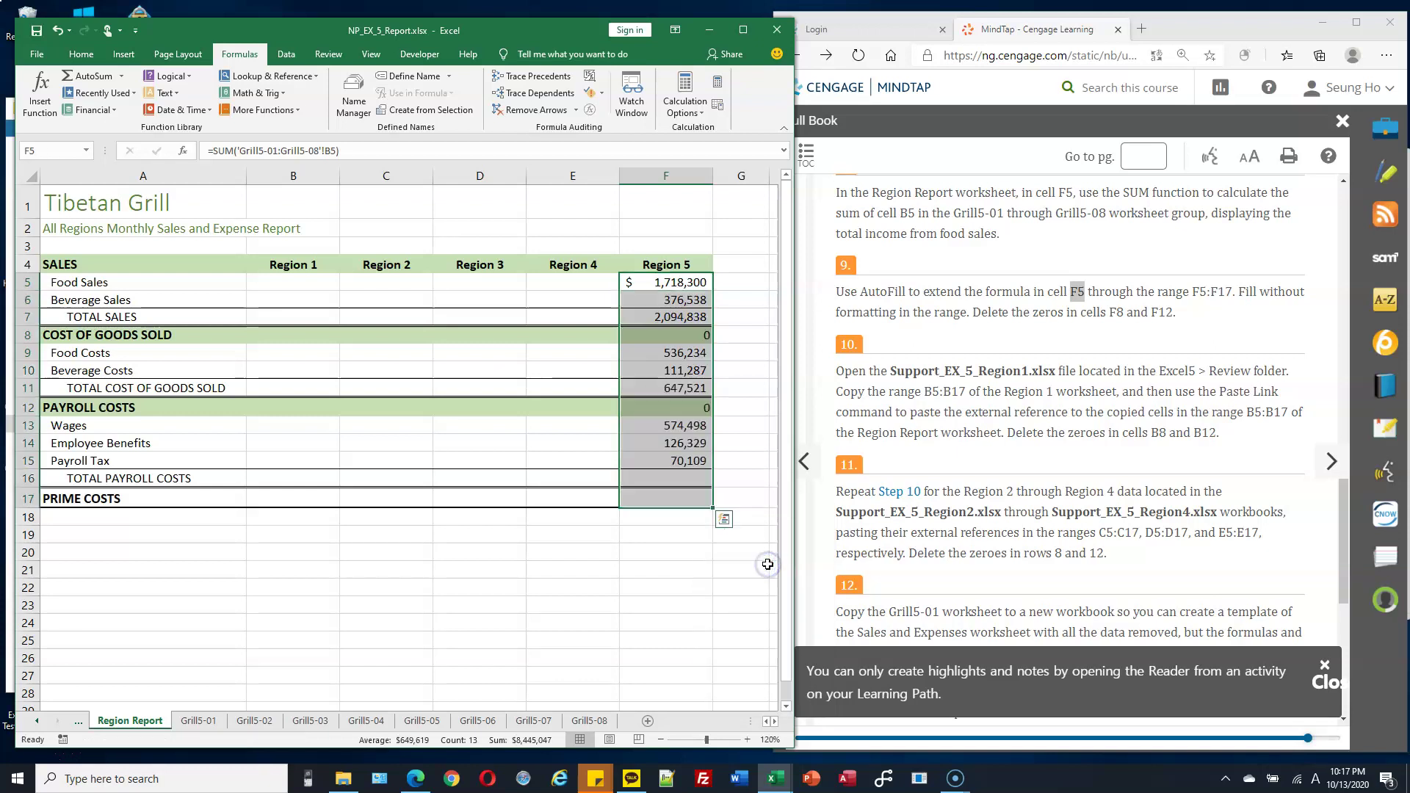
Clear the zero results in cells F8 and F12.
click(679, 334)
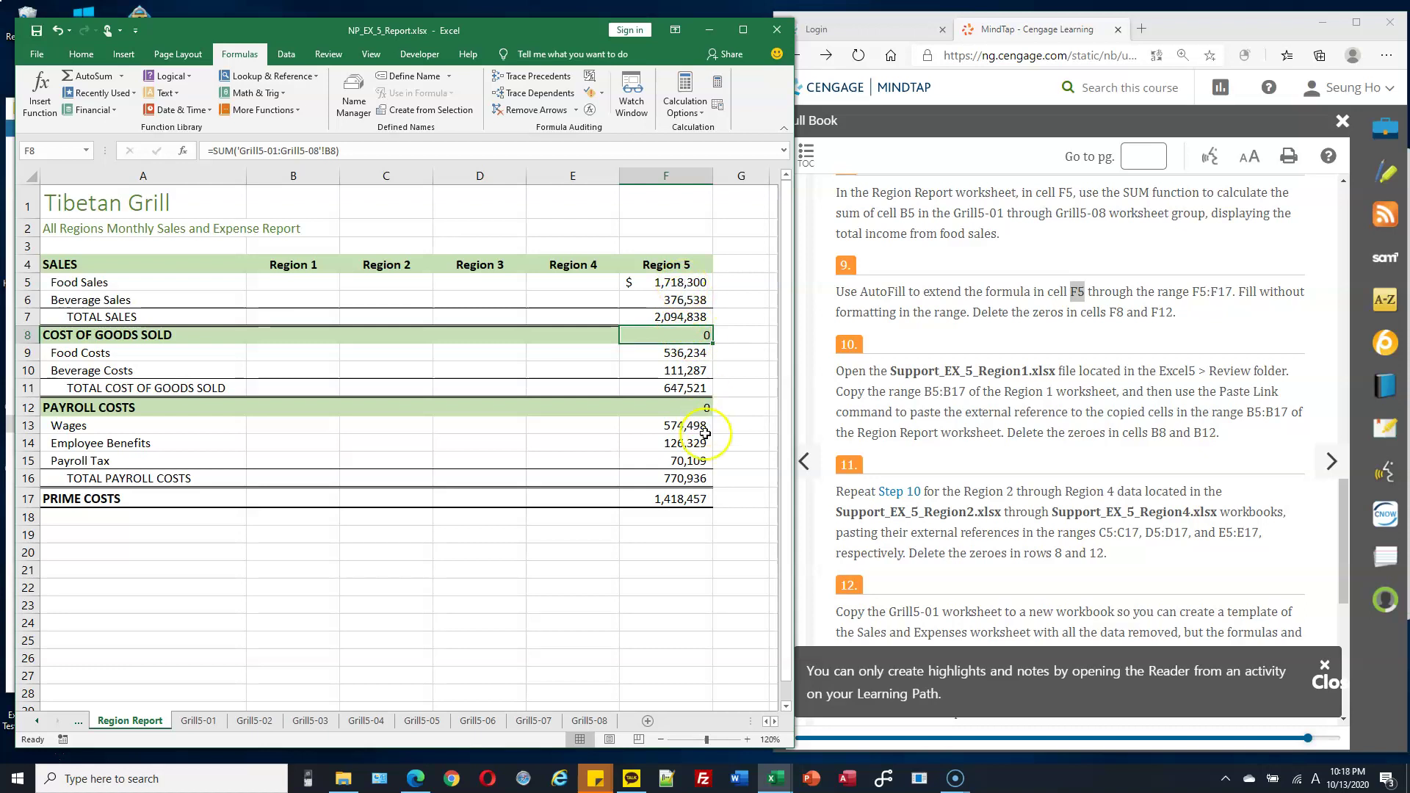
click(698, 335)
key(Delete)
click(696, 409)
key(Delete)
click(695, 443)
Open Support_EX_5_Region1.xlsx from CS103 > Homework and move its window aside.
click(1065, 341)
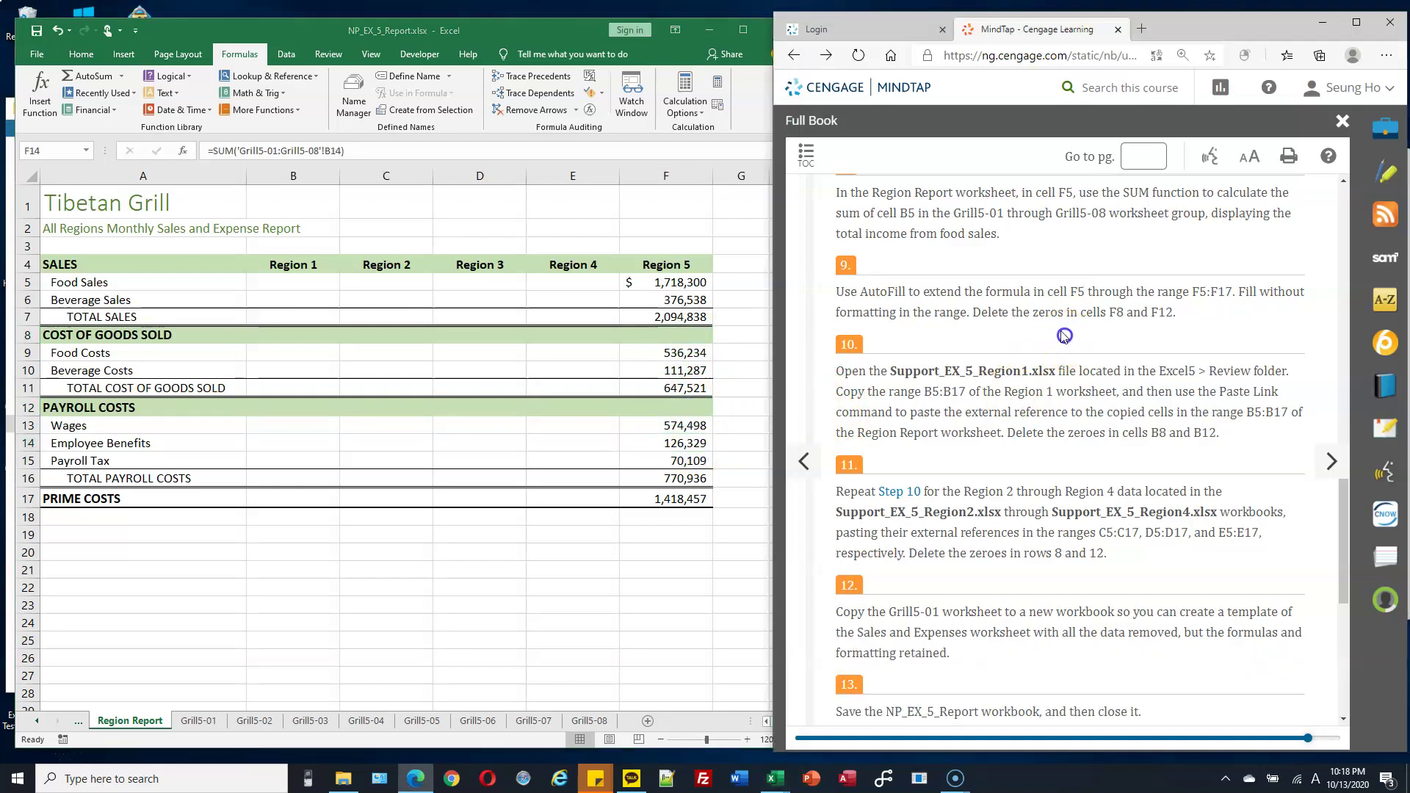
scroll(1065, 341, down, 1)
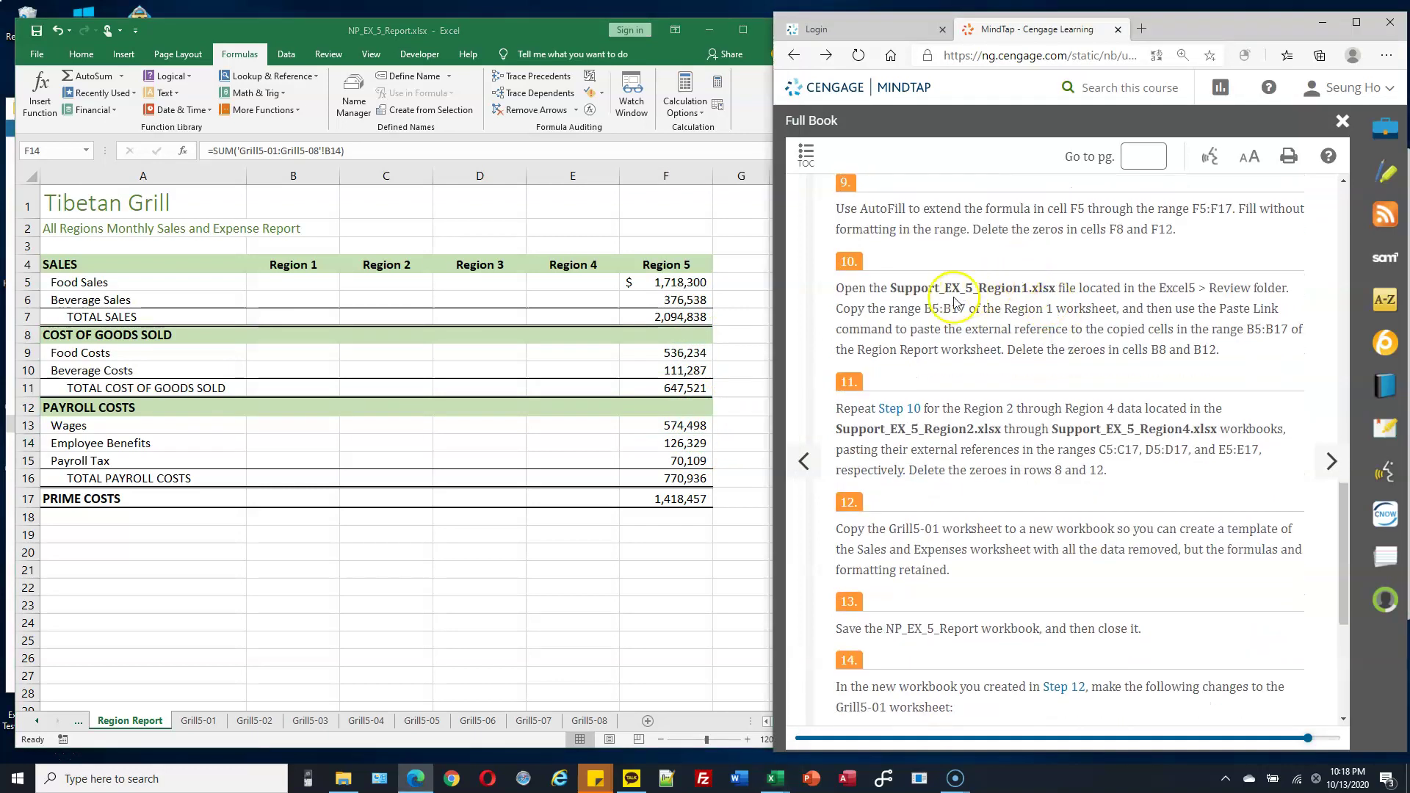
click(27, 758)
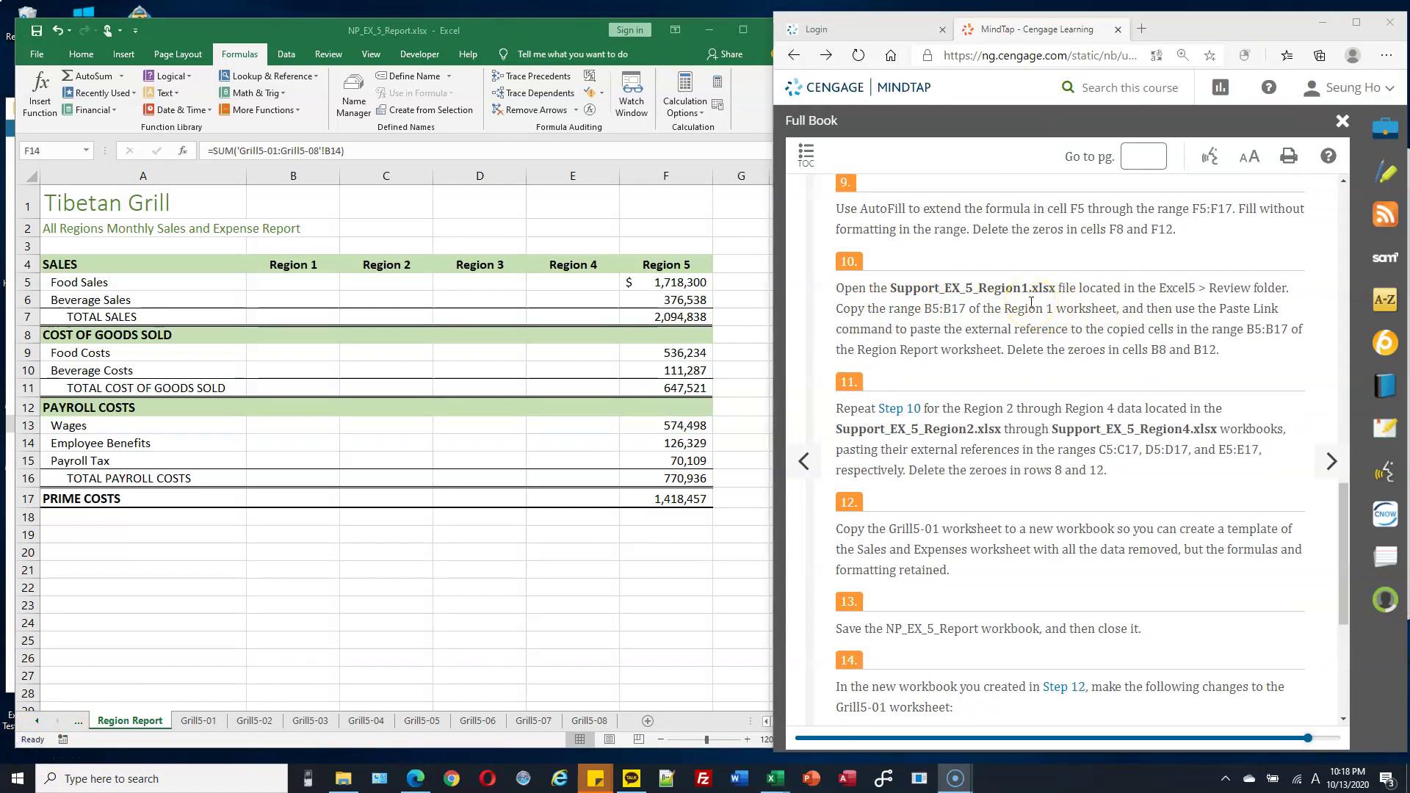
click(345, 783)
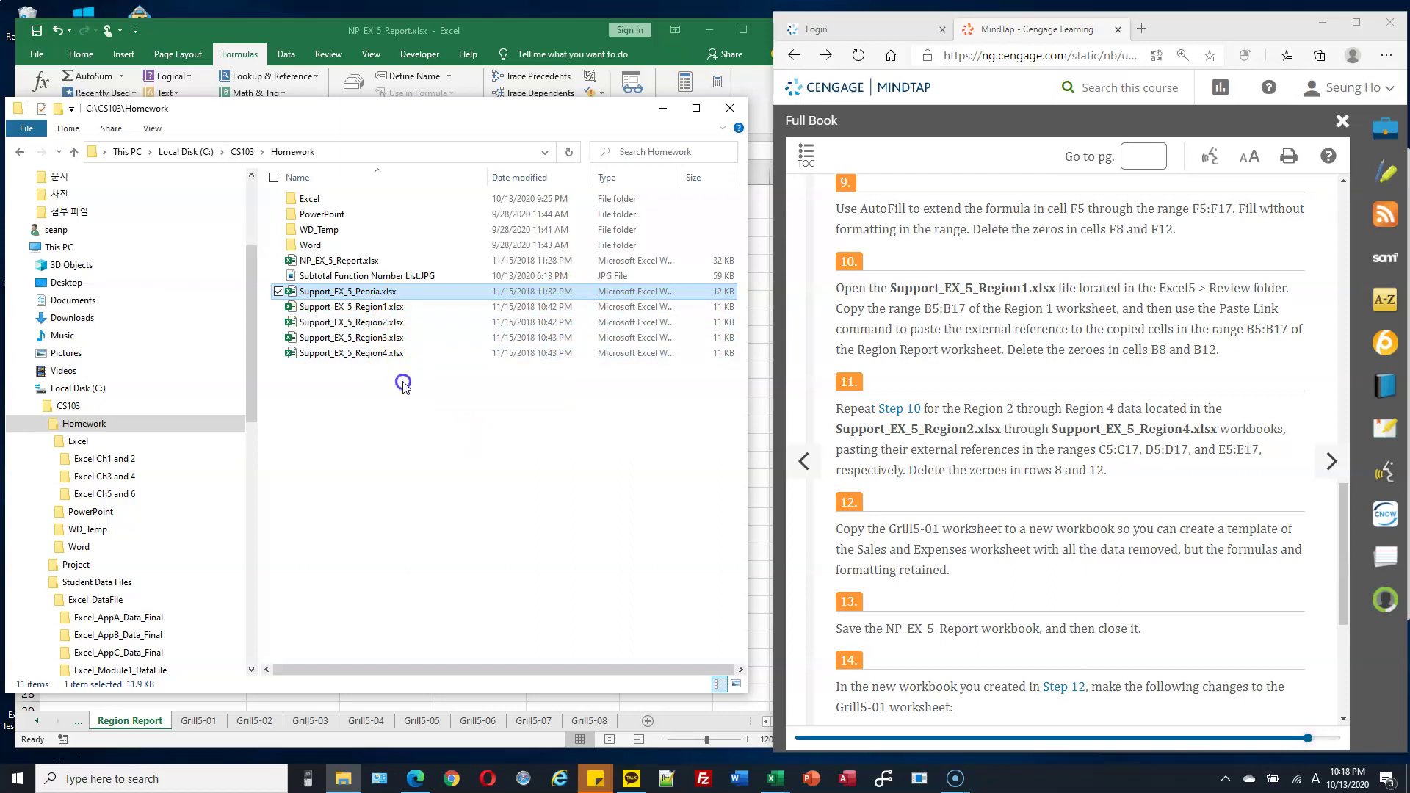
double_click(385, 307)
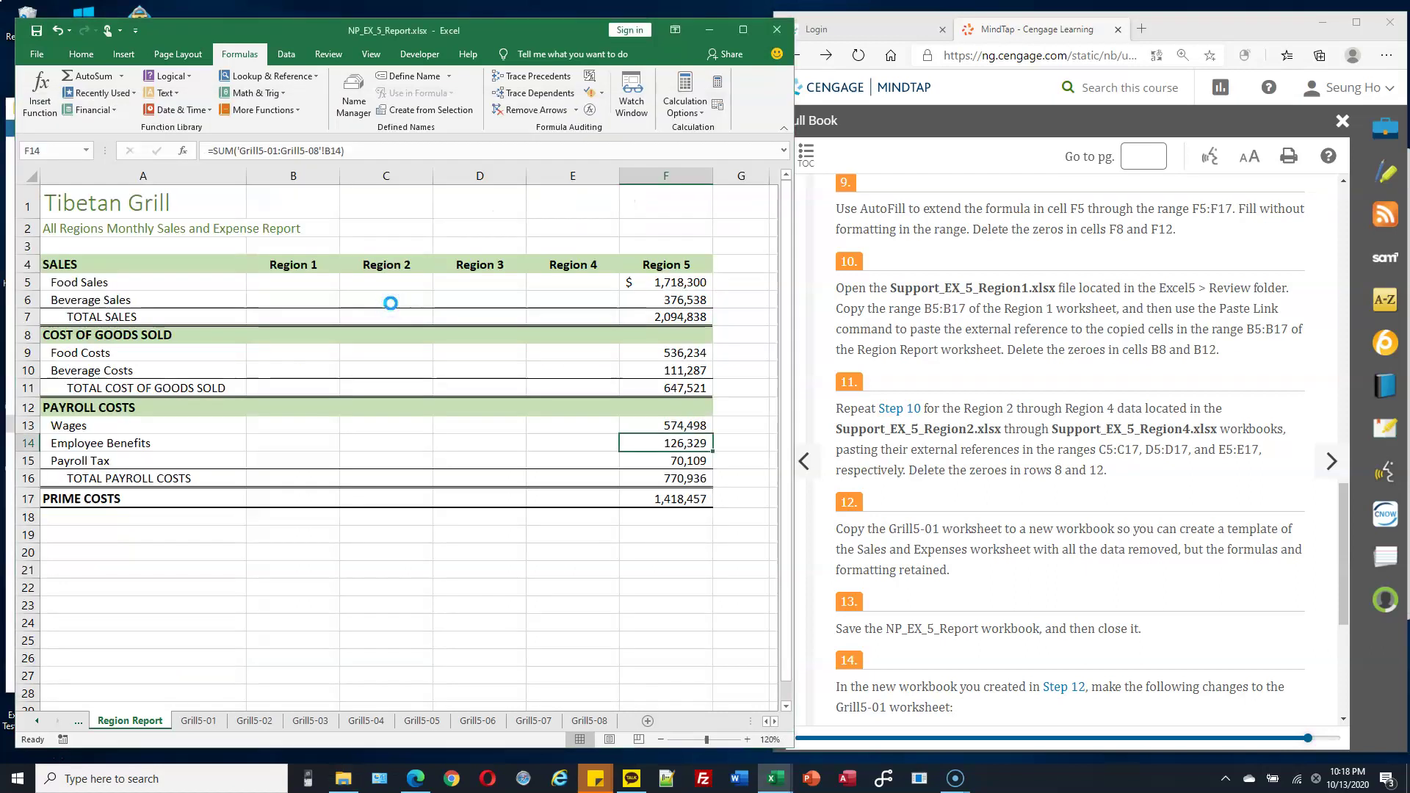
drag(602, 85, 1102, 34)
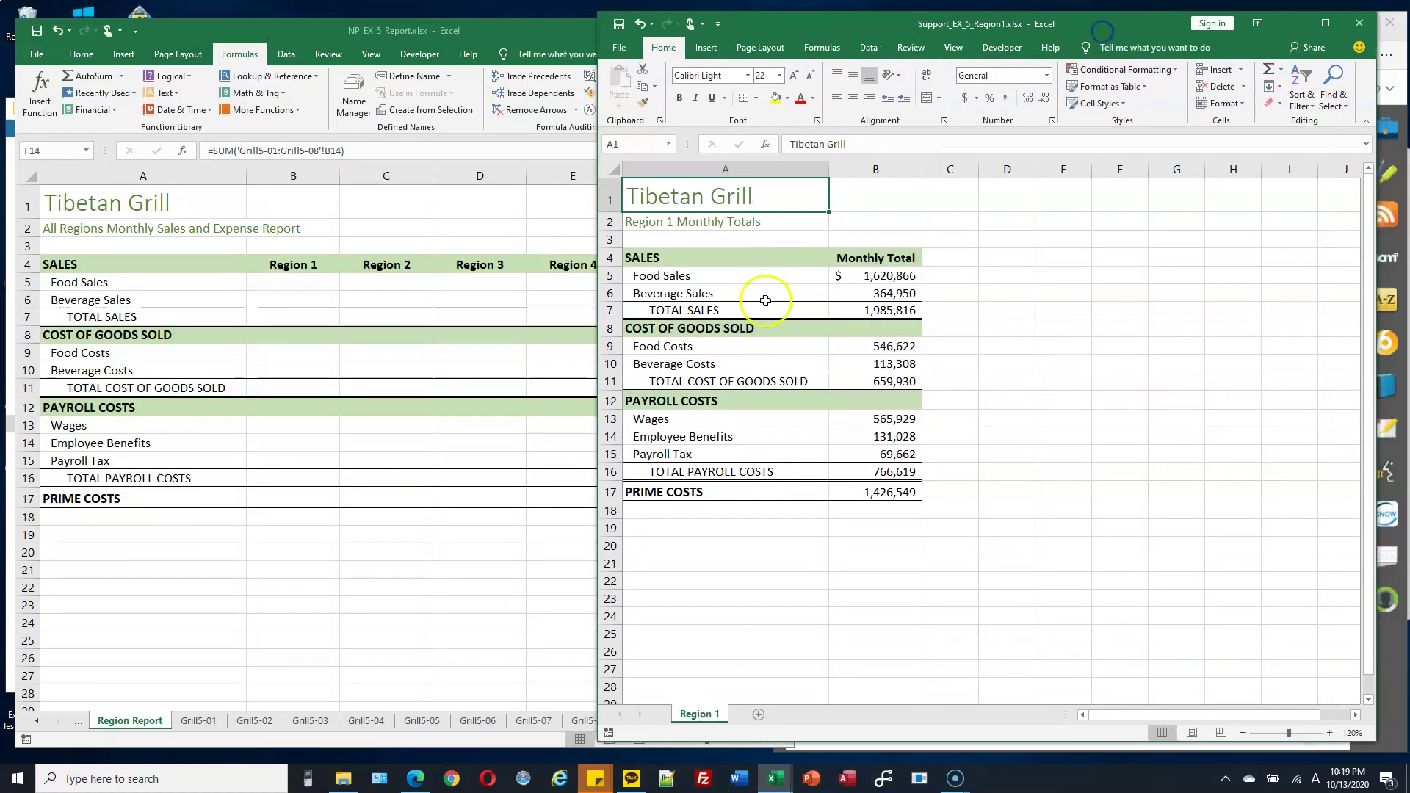
Copy Region 1's B5:B17 totals and paste them as links into Region Report starting at B5.
drag(870, 275, 880, 499)
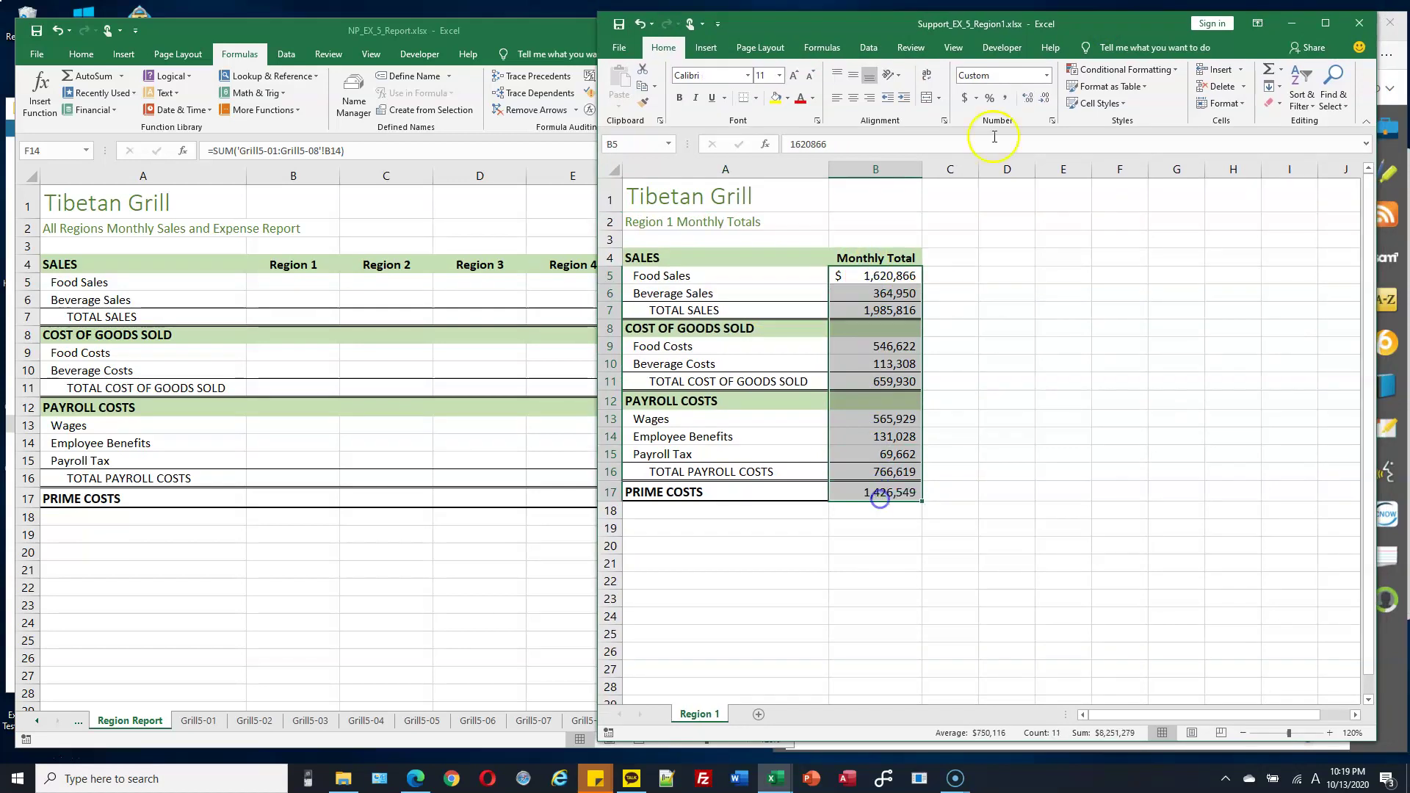
drag(1190, 28, 1111, 29)
right_click(887, 284)
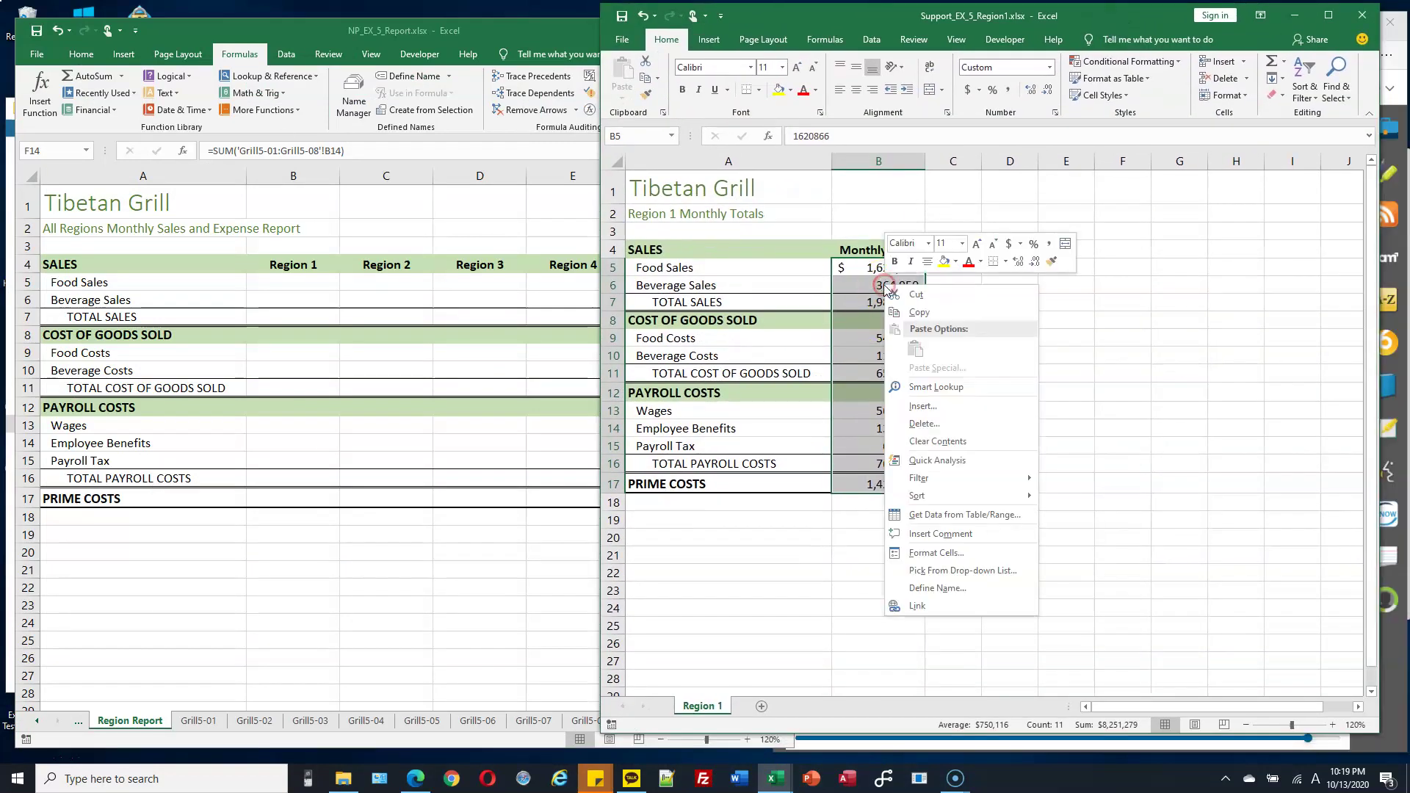
click(915, 312)
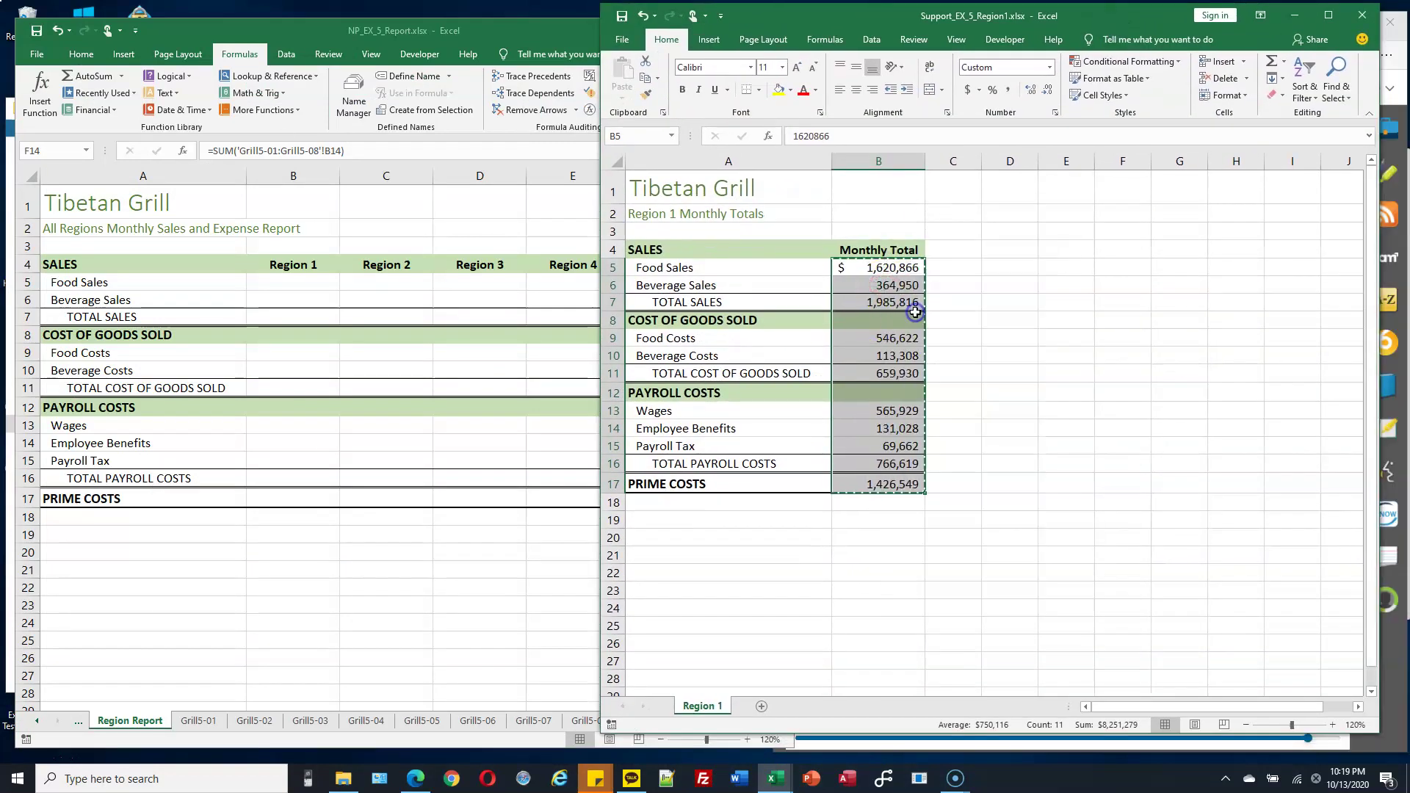
click(291, 282)
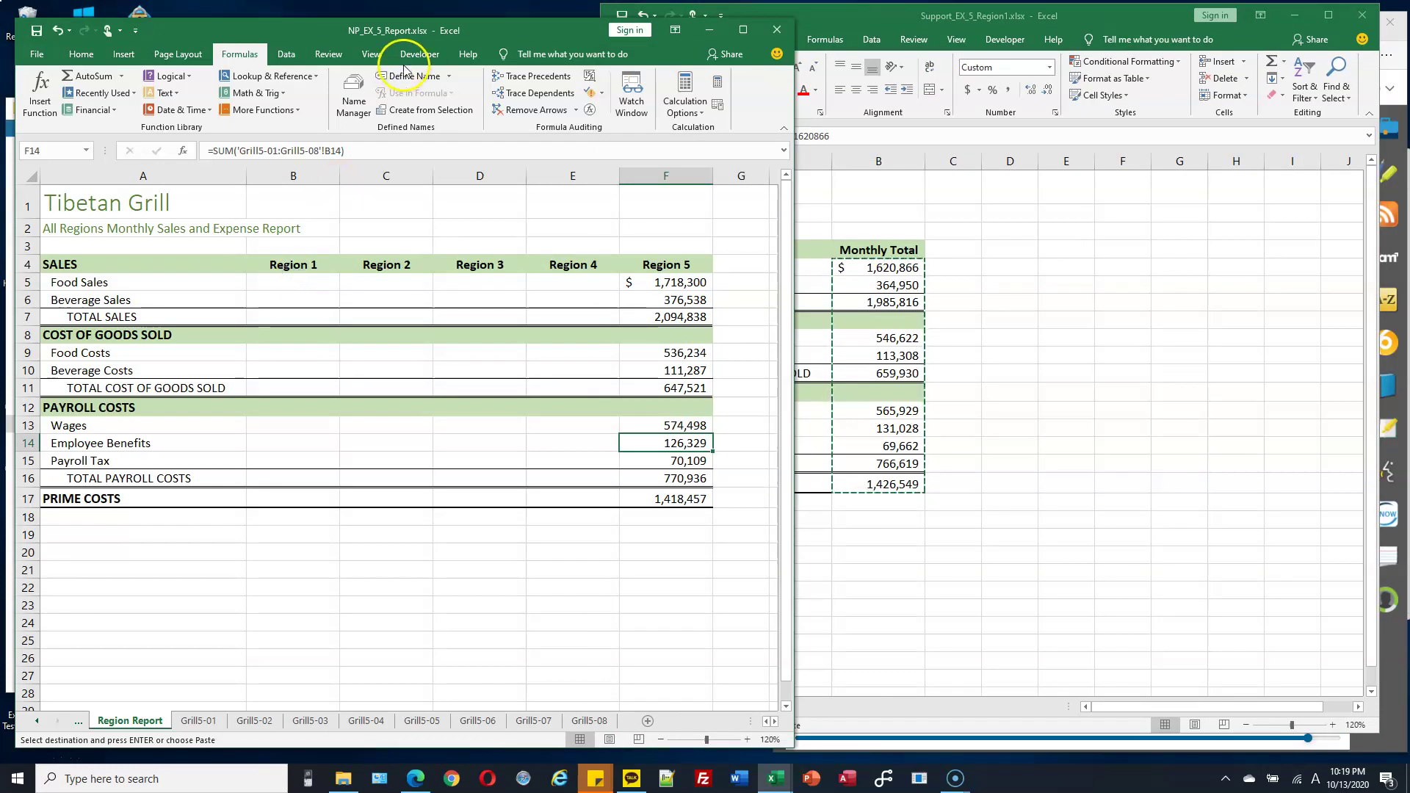
click(295, 282)
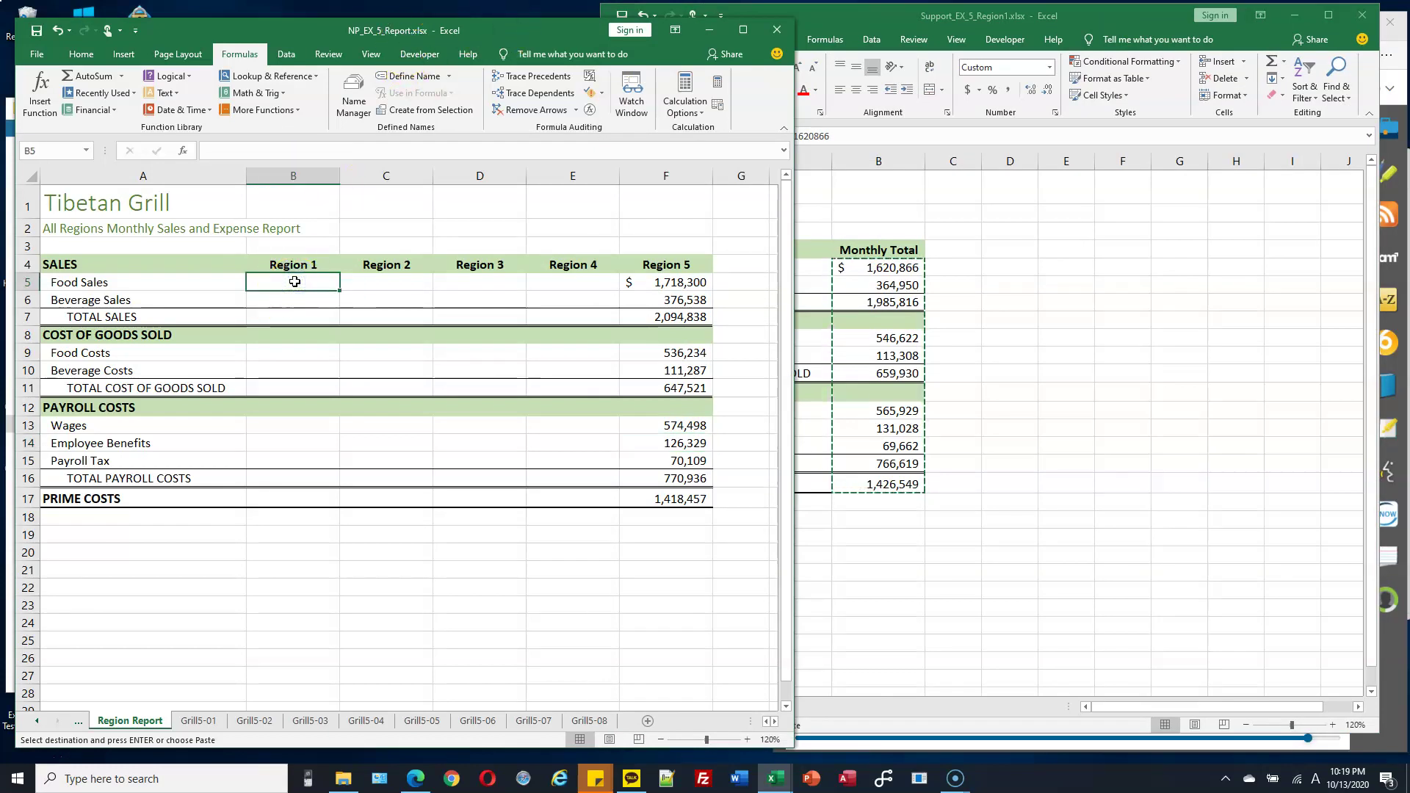
right_click(294, 282)
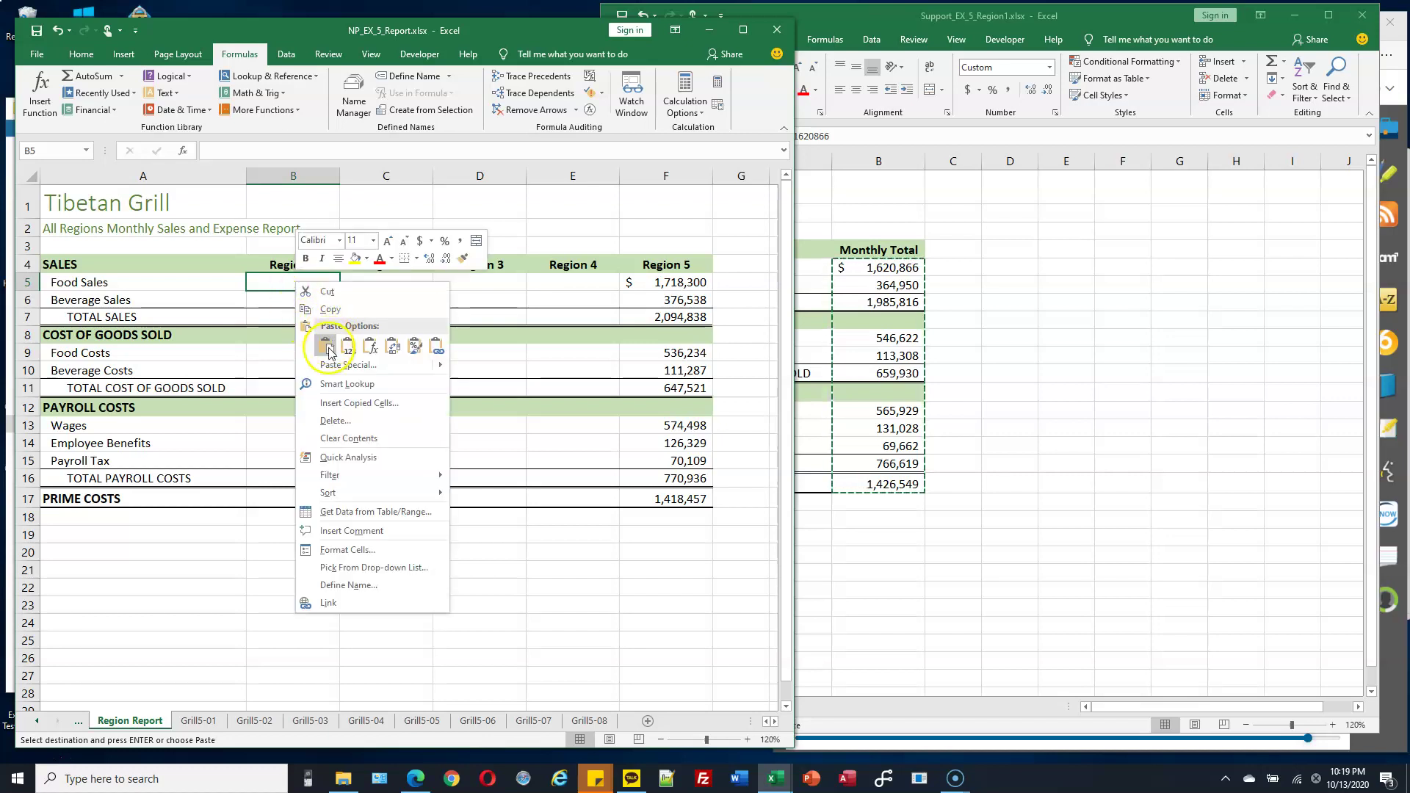
click(436, 349)
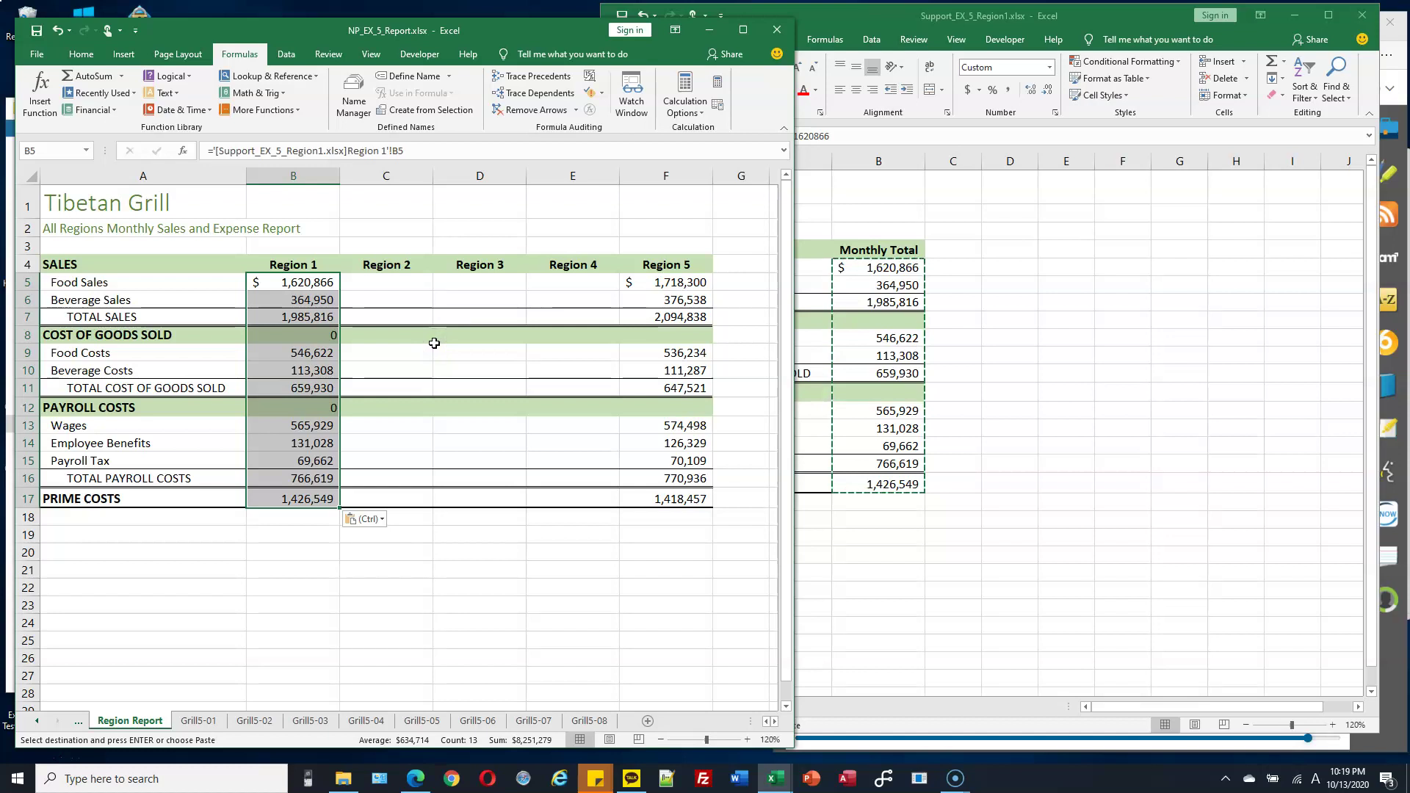
click(892, 276)
Change Region 1's Food Sales total to 1,620,866 and confirm report cell B5 updates.
double_click(892, 269)
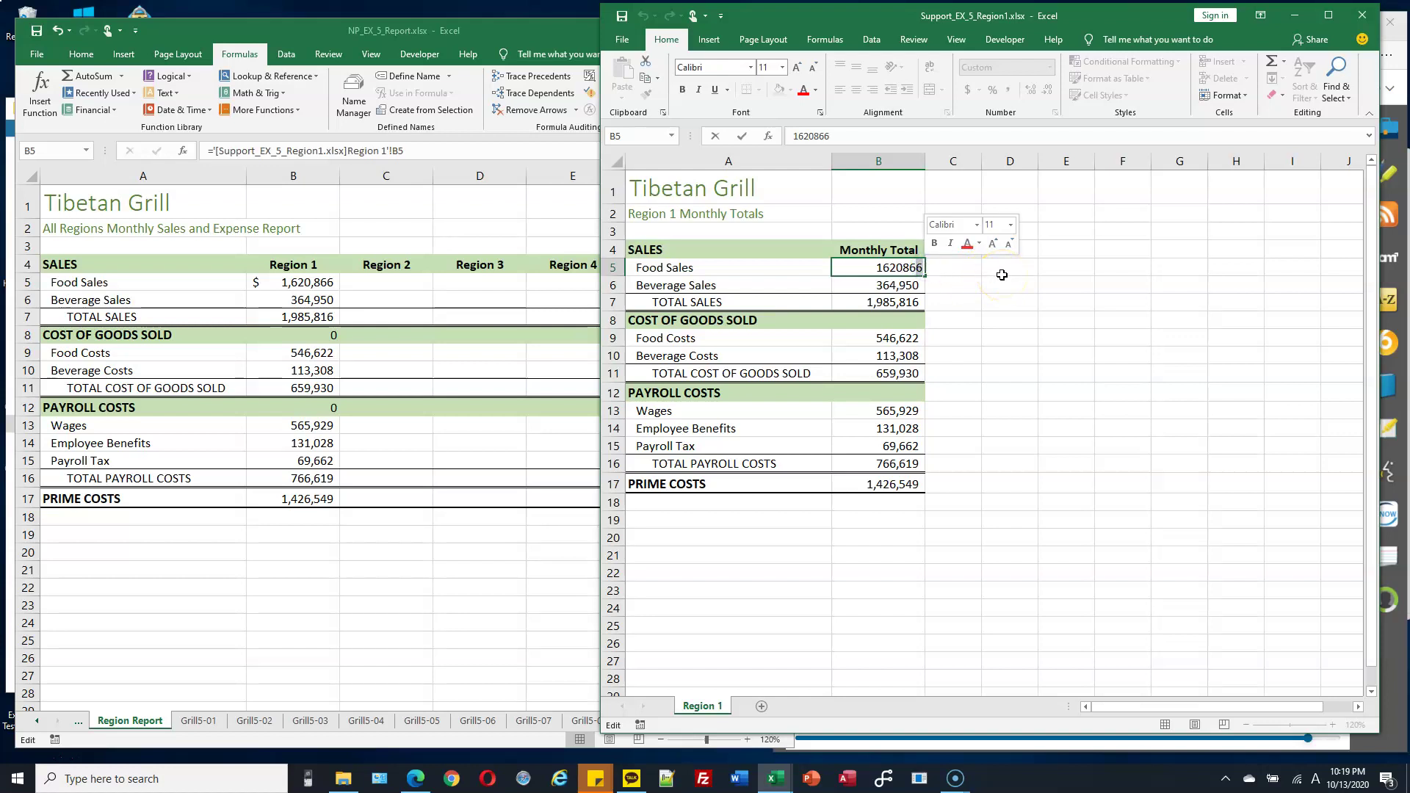
text(7)
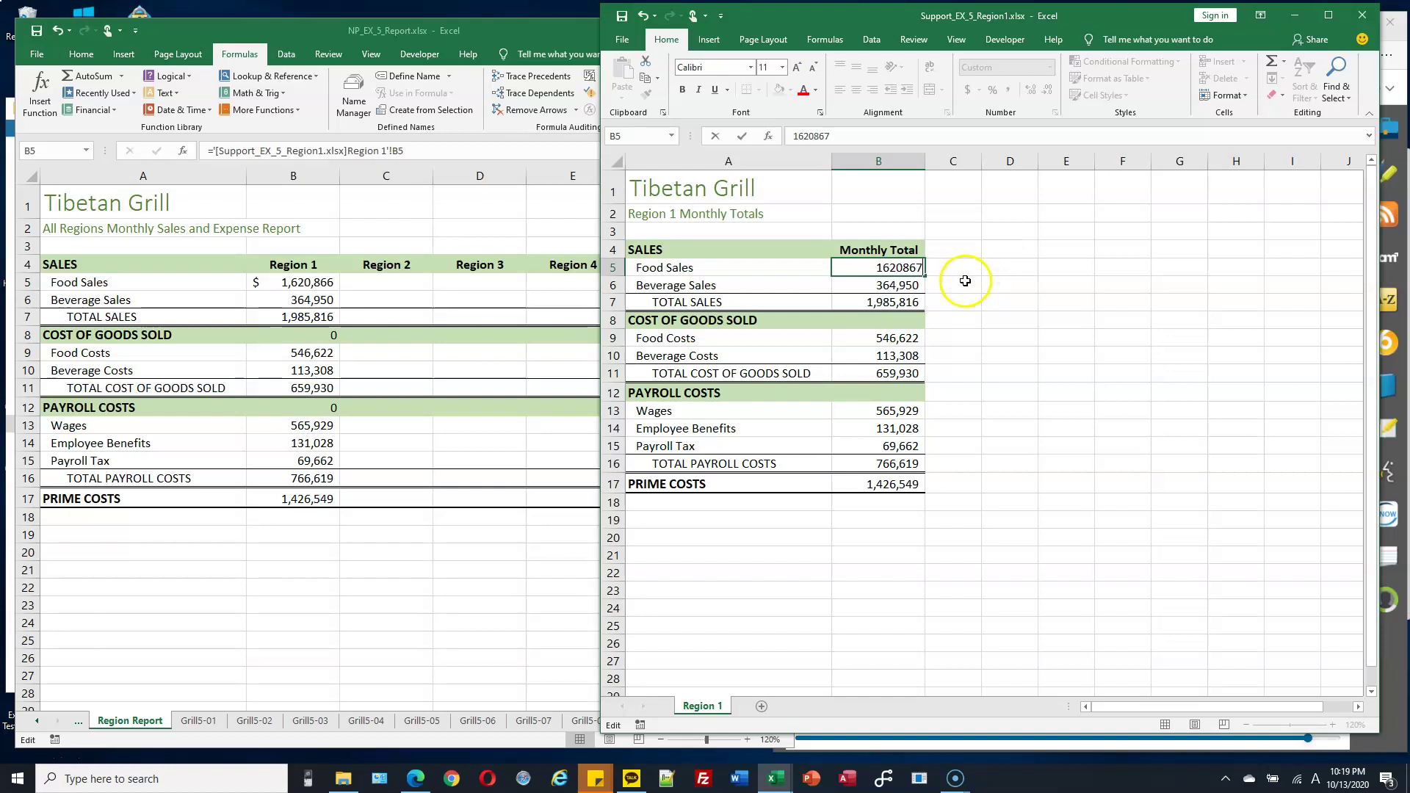
click(321, 297)
click(321, 286)
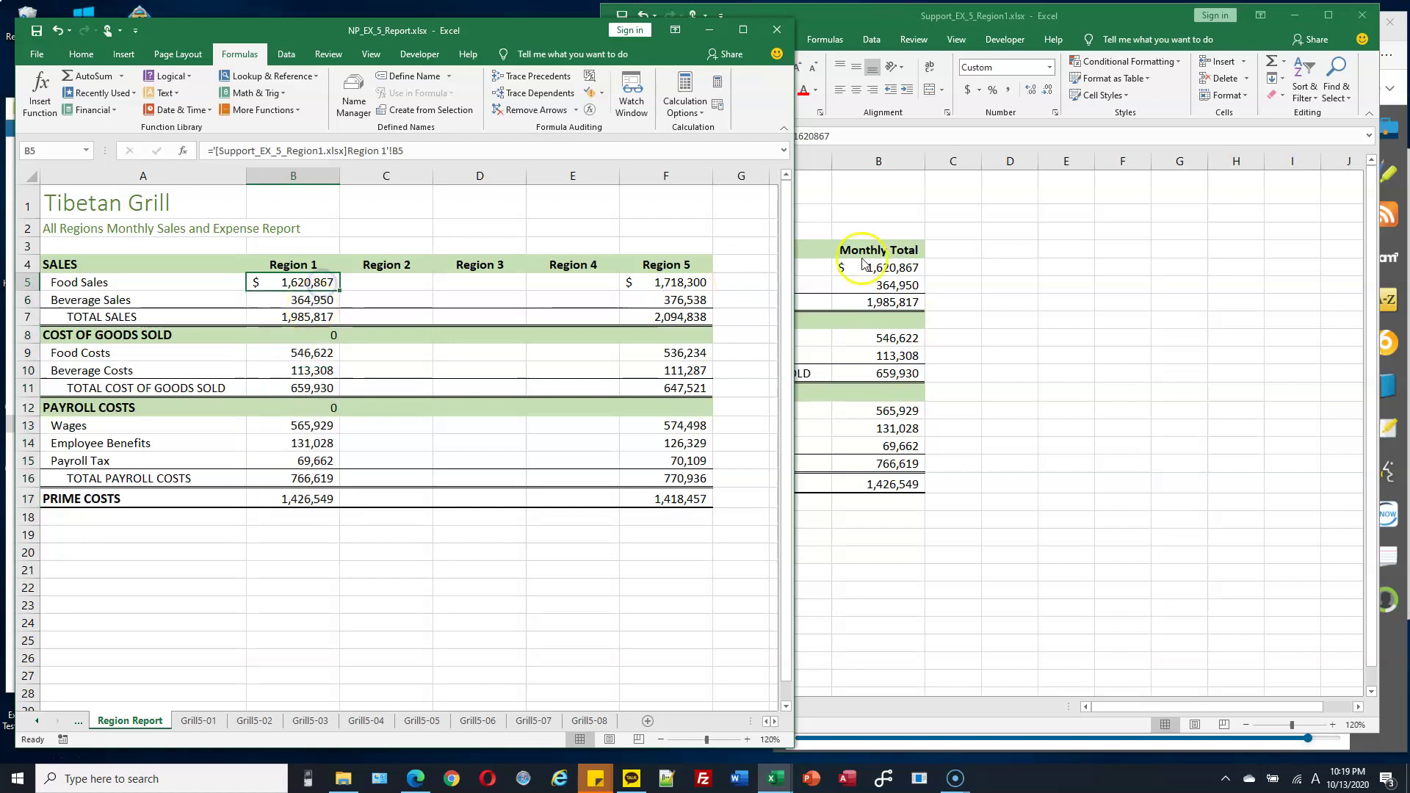
click(911, 267)
double_click(911, 267)
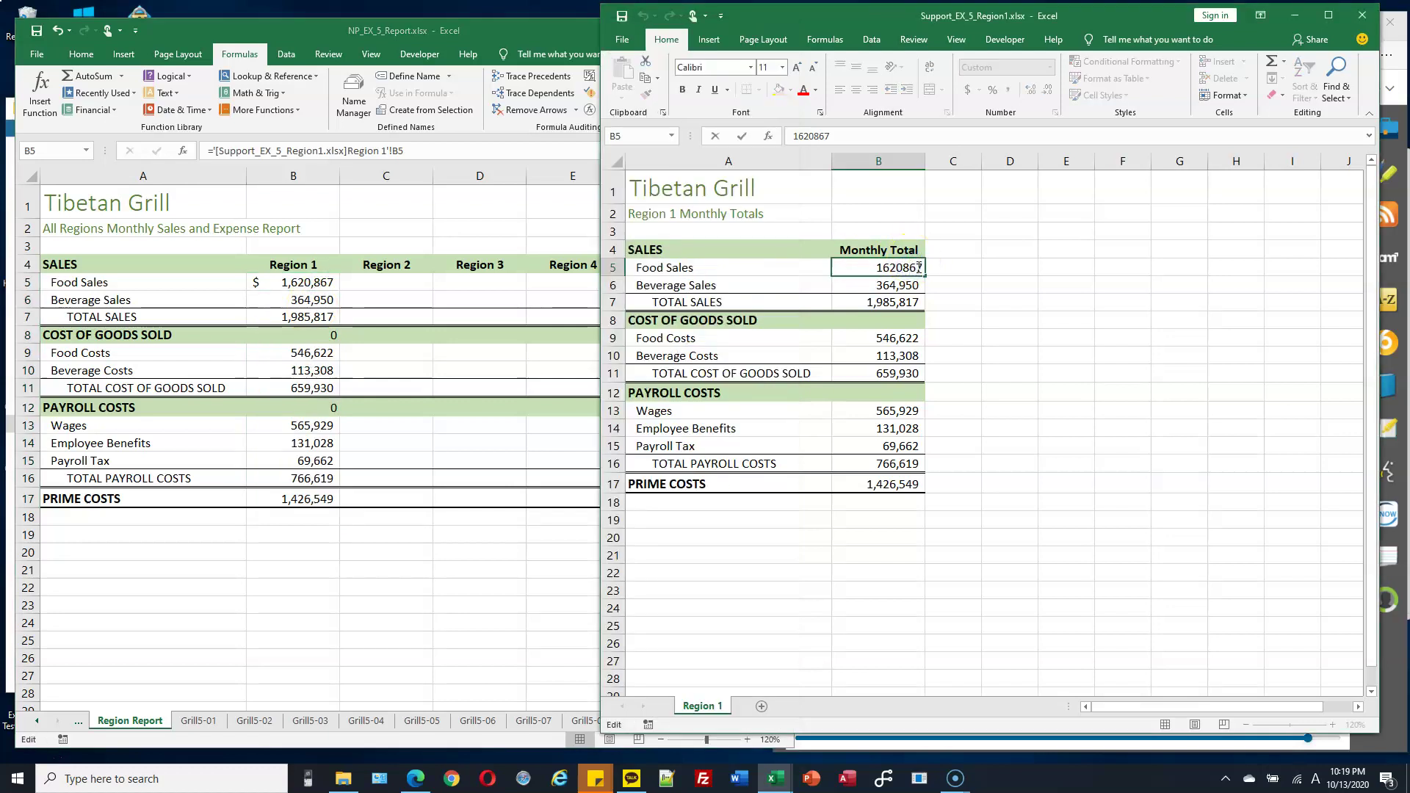
text(6)
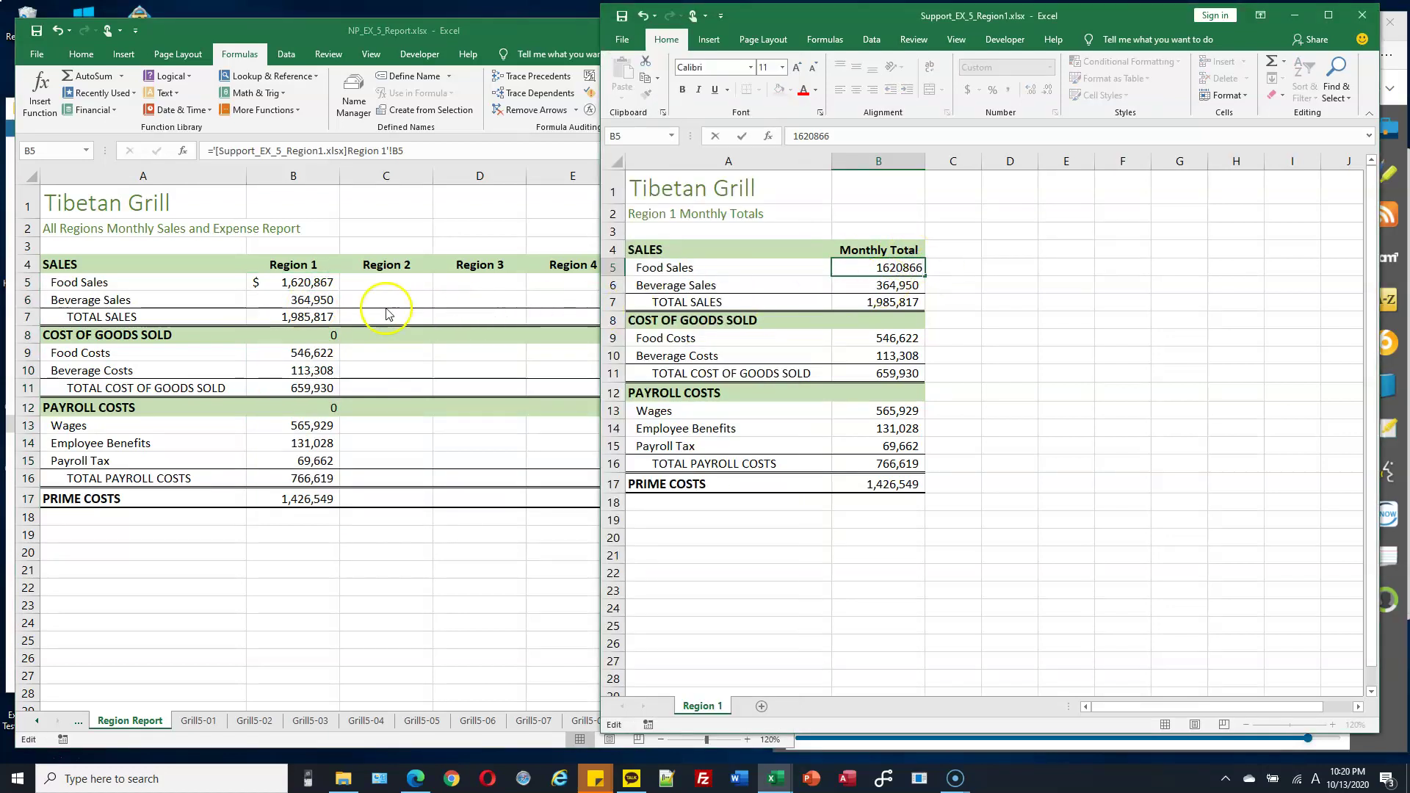
click(321, 297)
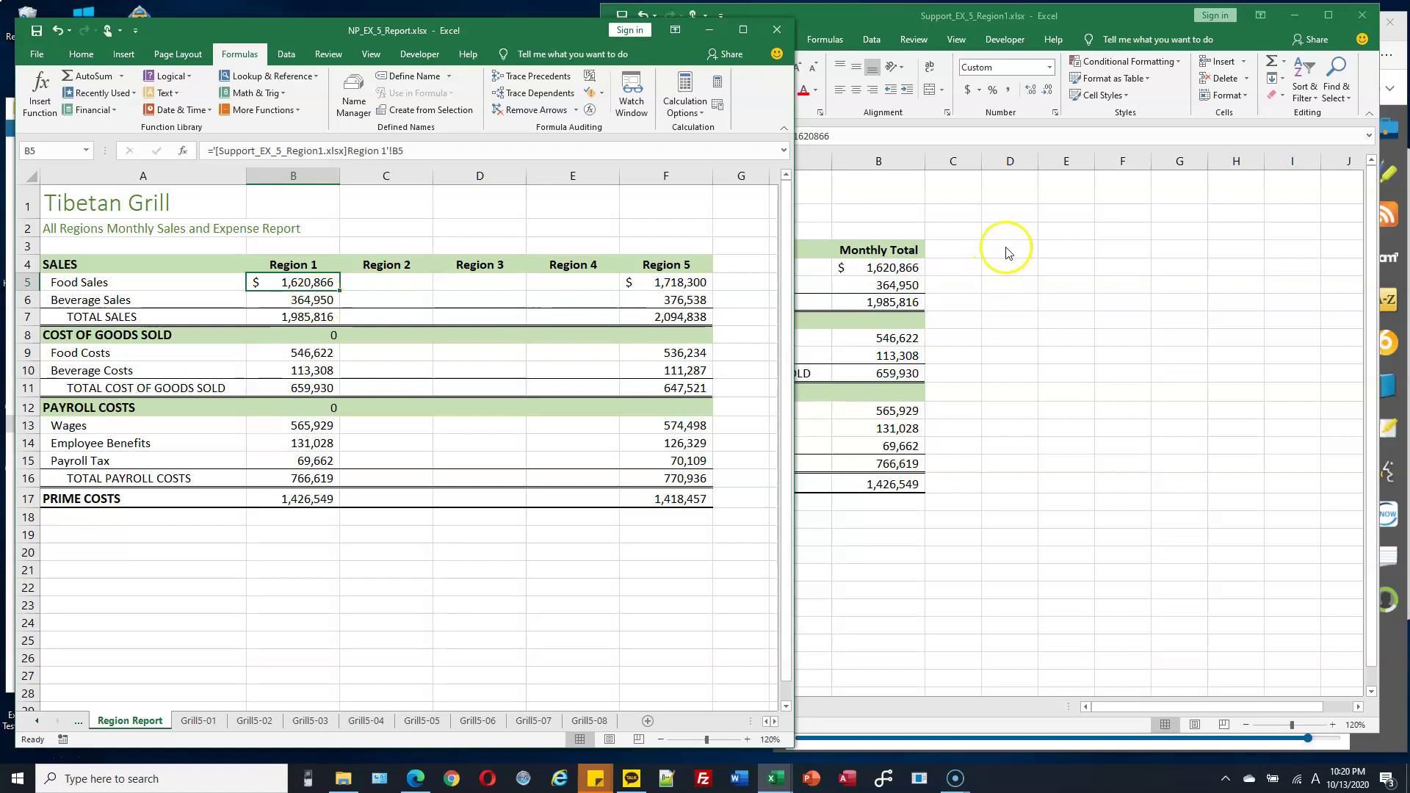
right_click(304, 287)
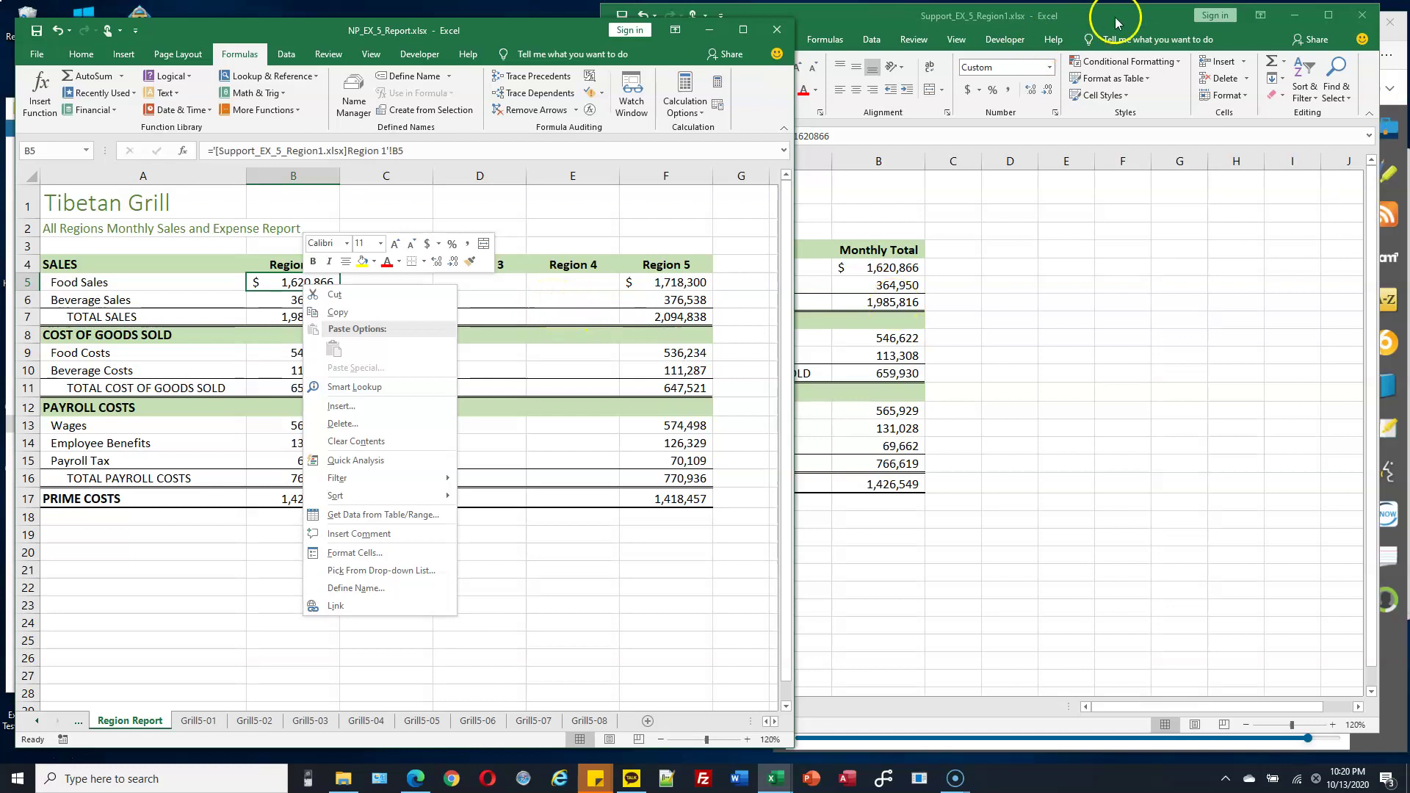
Close Support_EX_5_Region1 without saving the change.
click(1139, 15)
click(1364, 15)
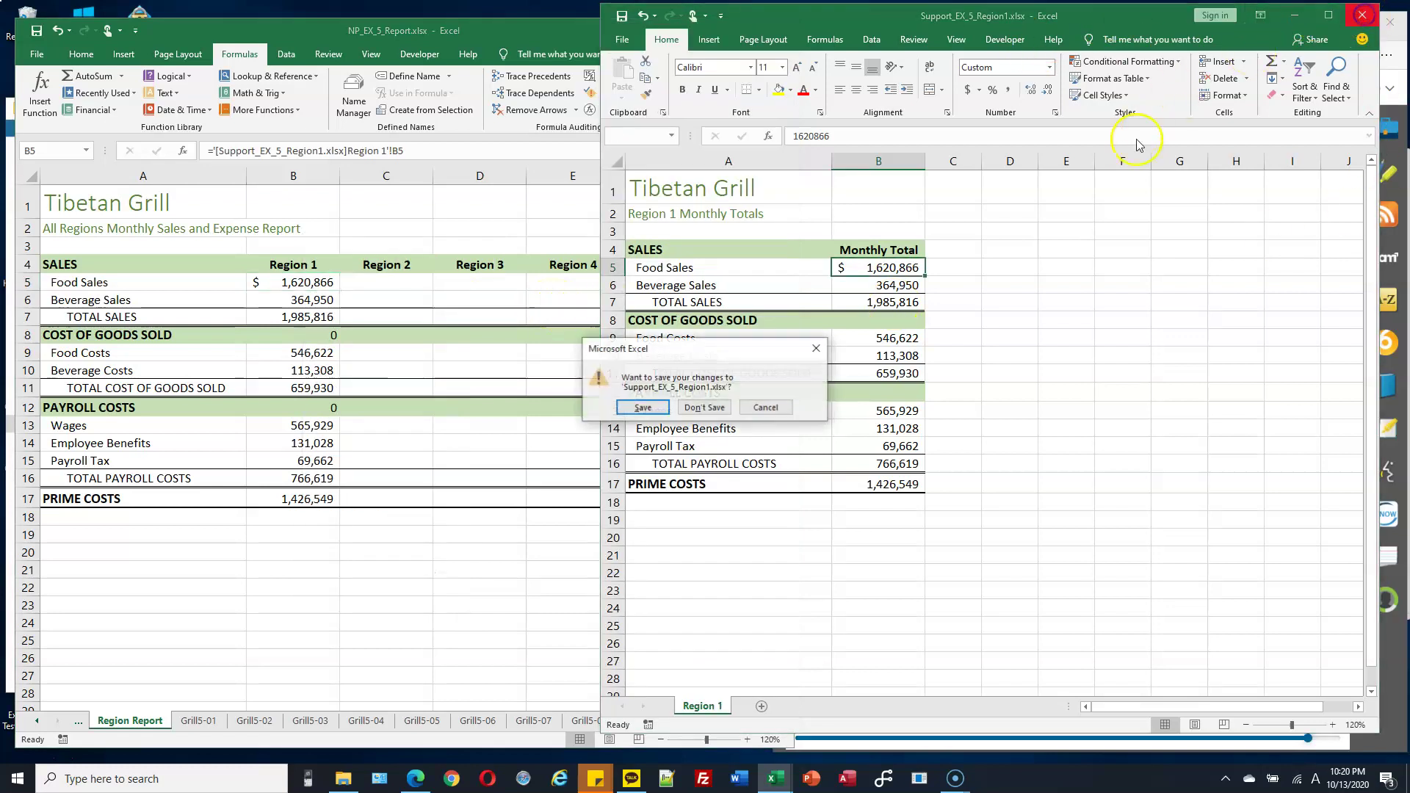
click(706, 405)
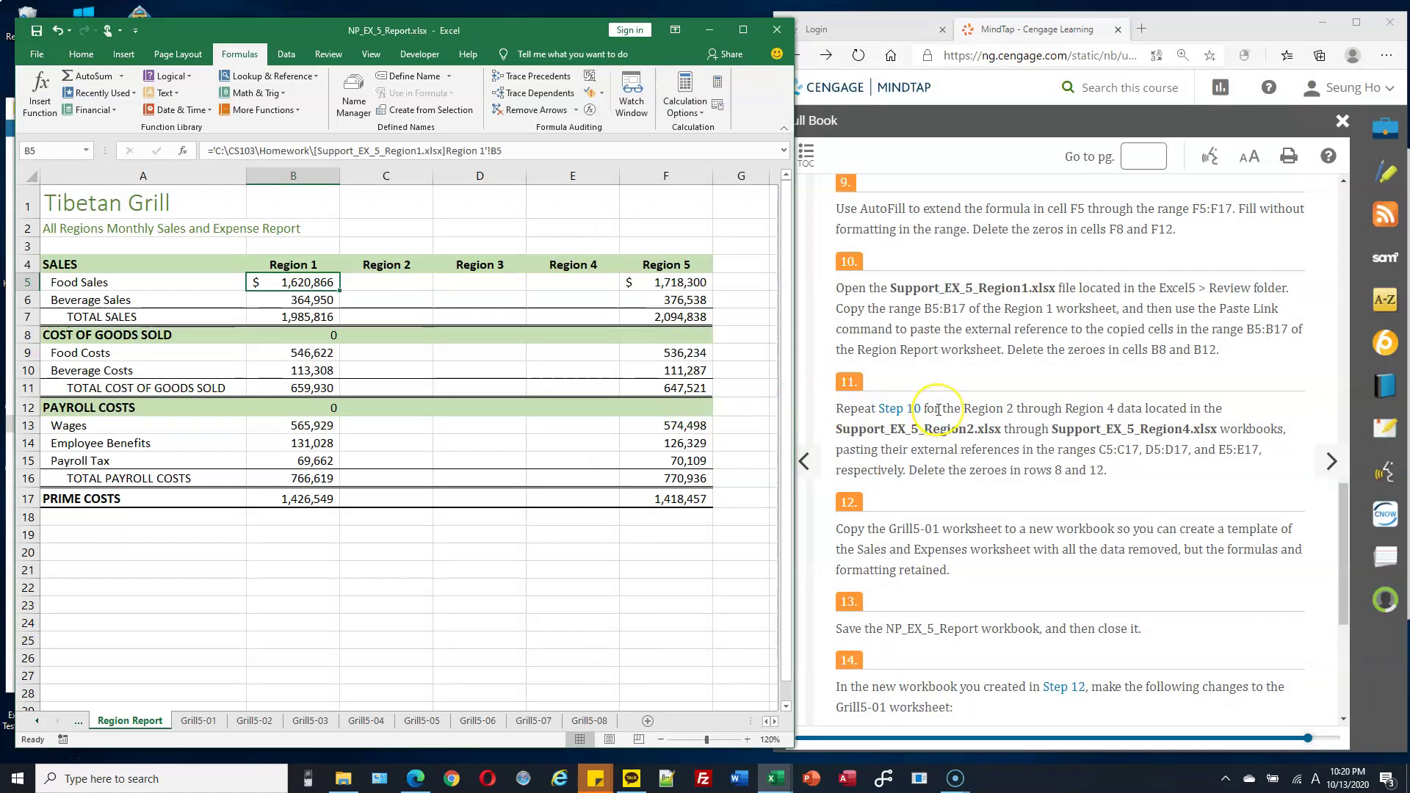
Clear the linked zeros from report cells B8 and B12.
click(577, 266)
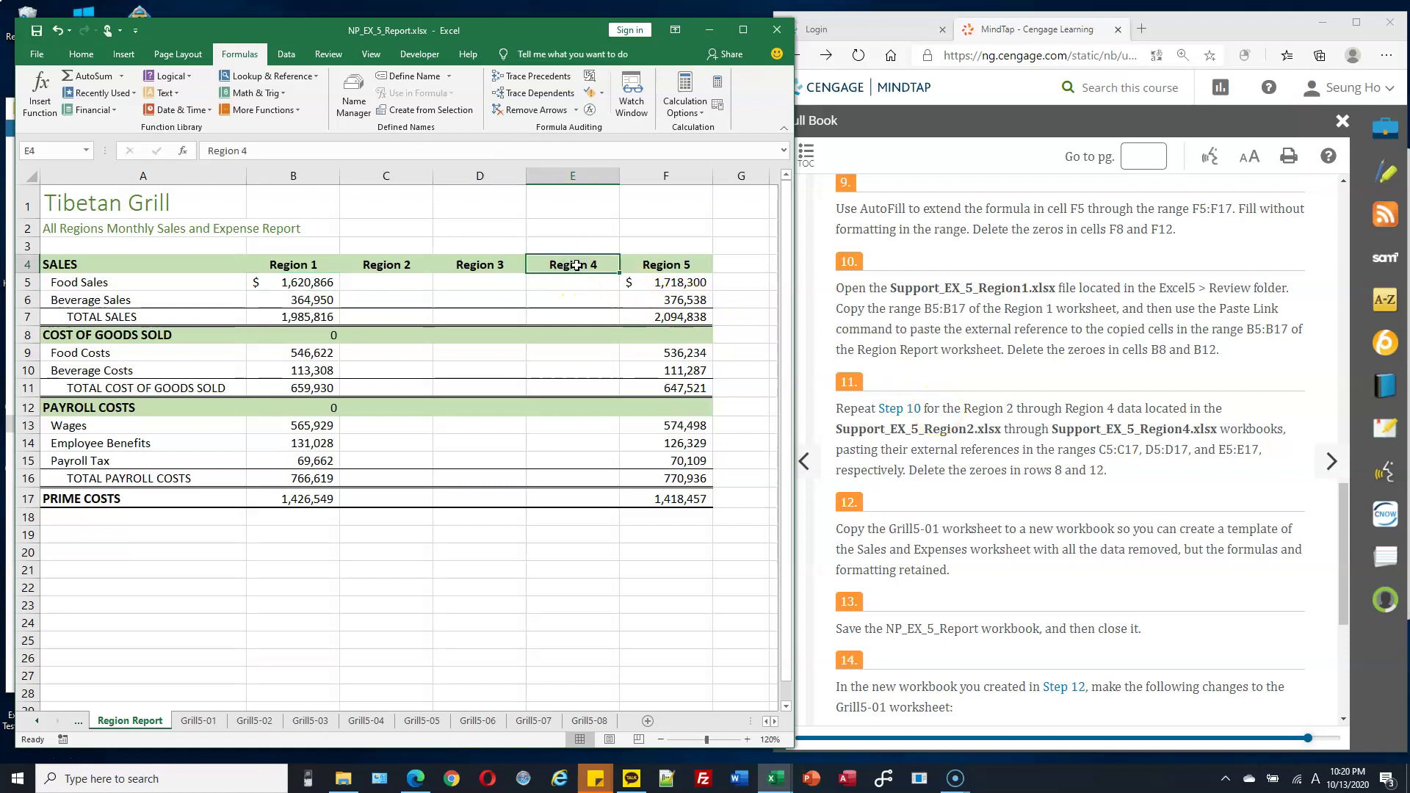
scroll(1108, 409, down, 2)
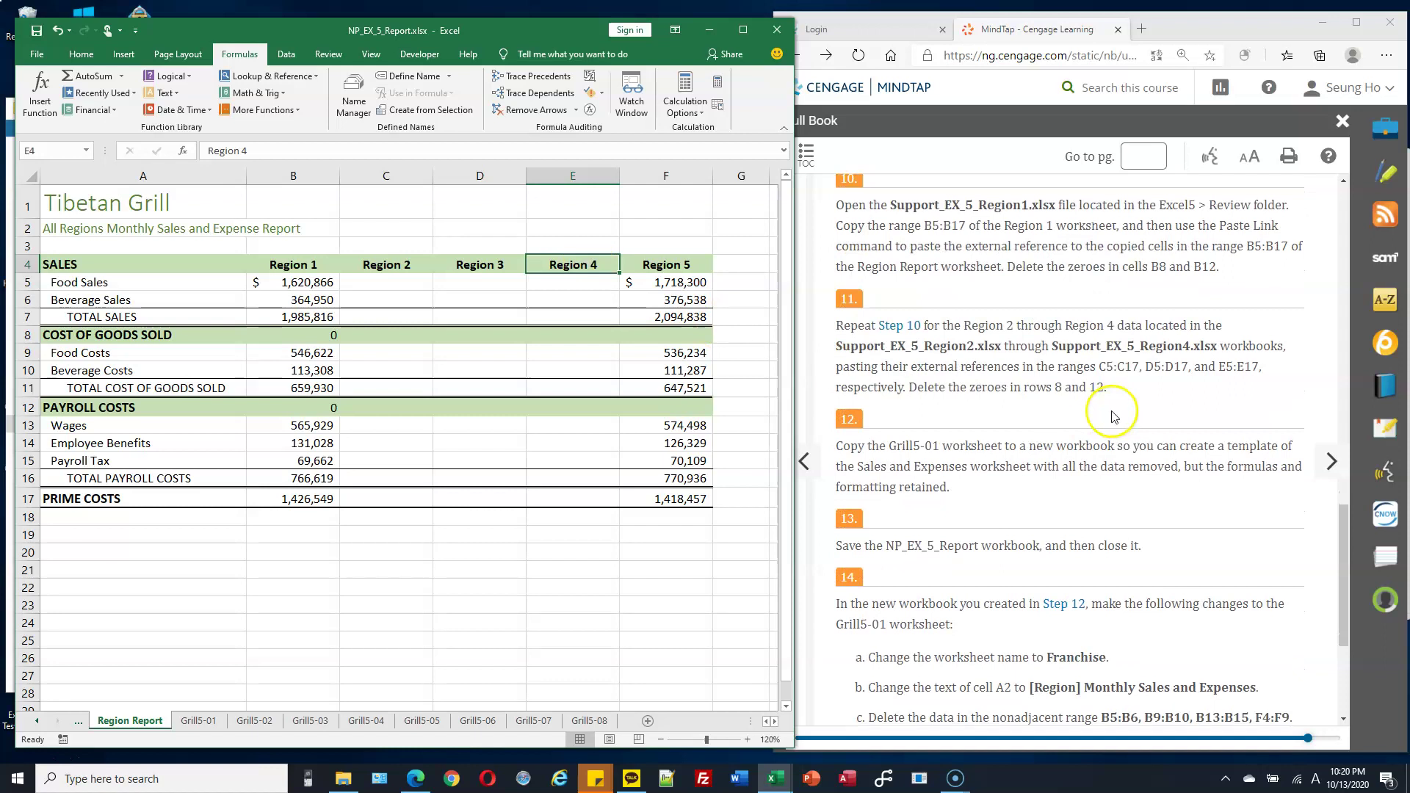
scroll(905, 400, down, 1)
click(320, 335)
key(Delete)
click(321, 401)
key(Delete)
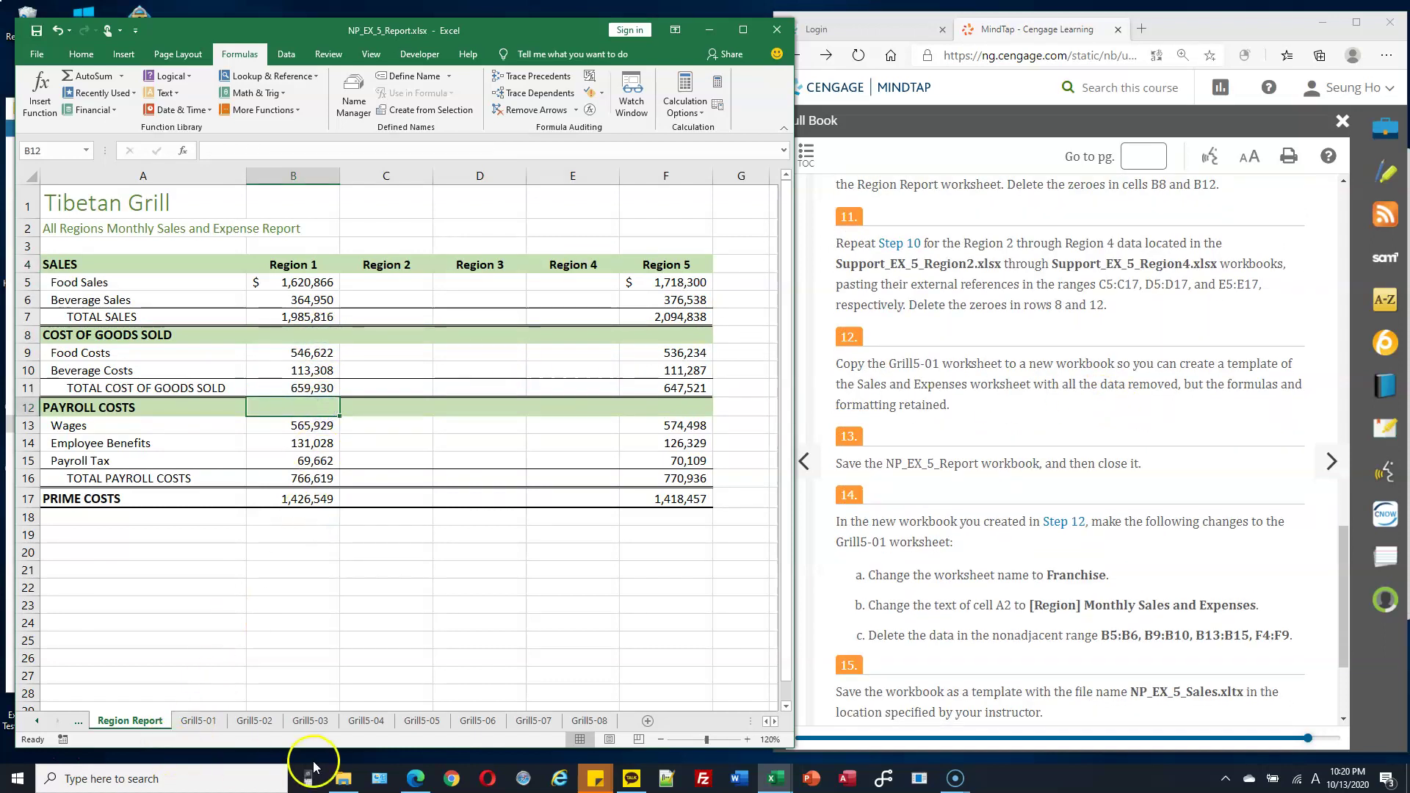
Paste-link Support_EX_5_Region2's B5:B17 totals into report column C at C5, then close Region2.
click(340, 780)
double_click(397, 321)
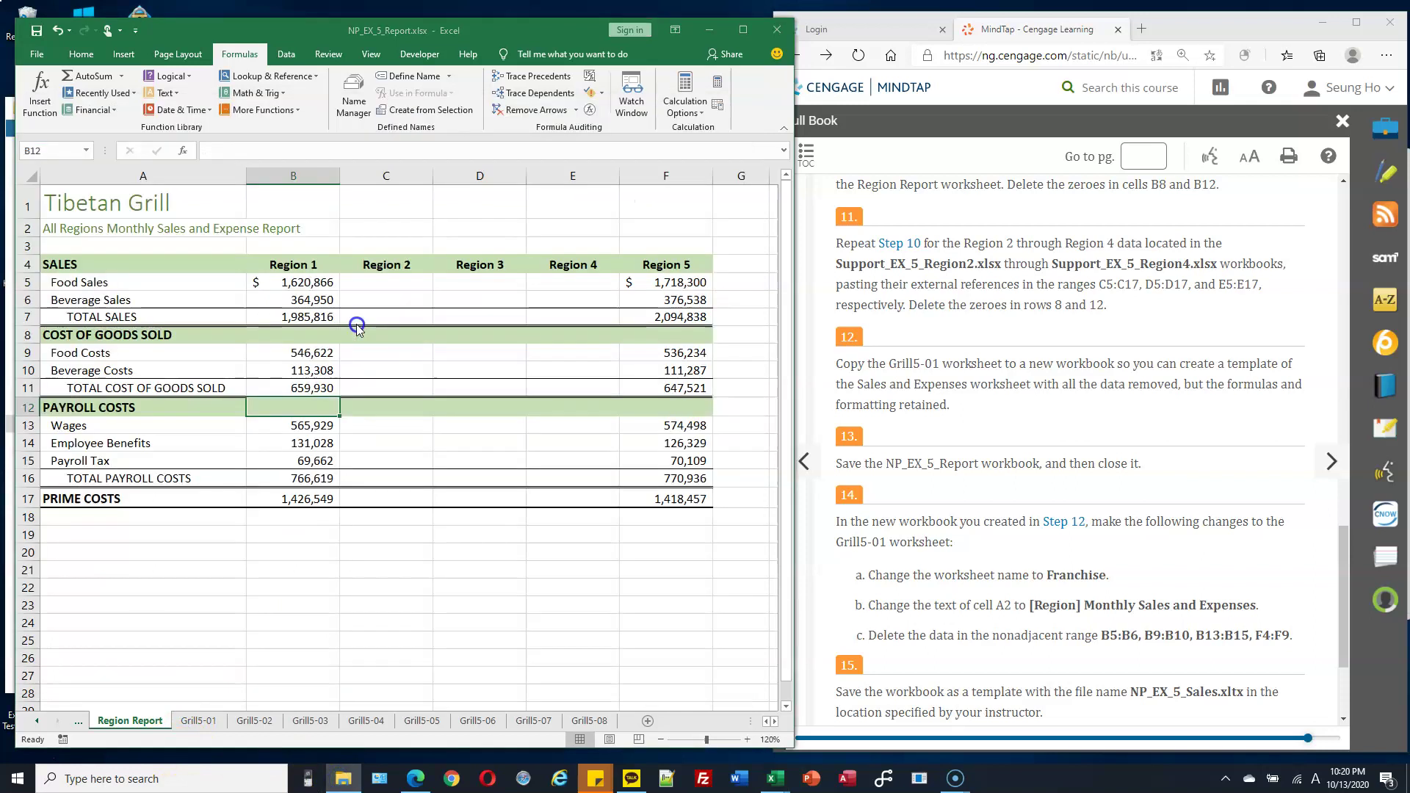
drag(413, 327, 397, 543)
key(ctrl+c)
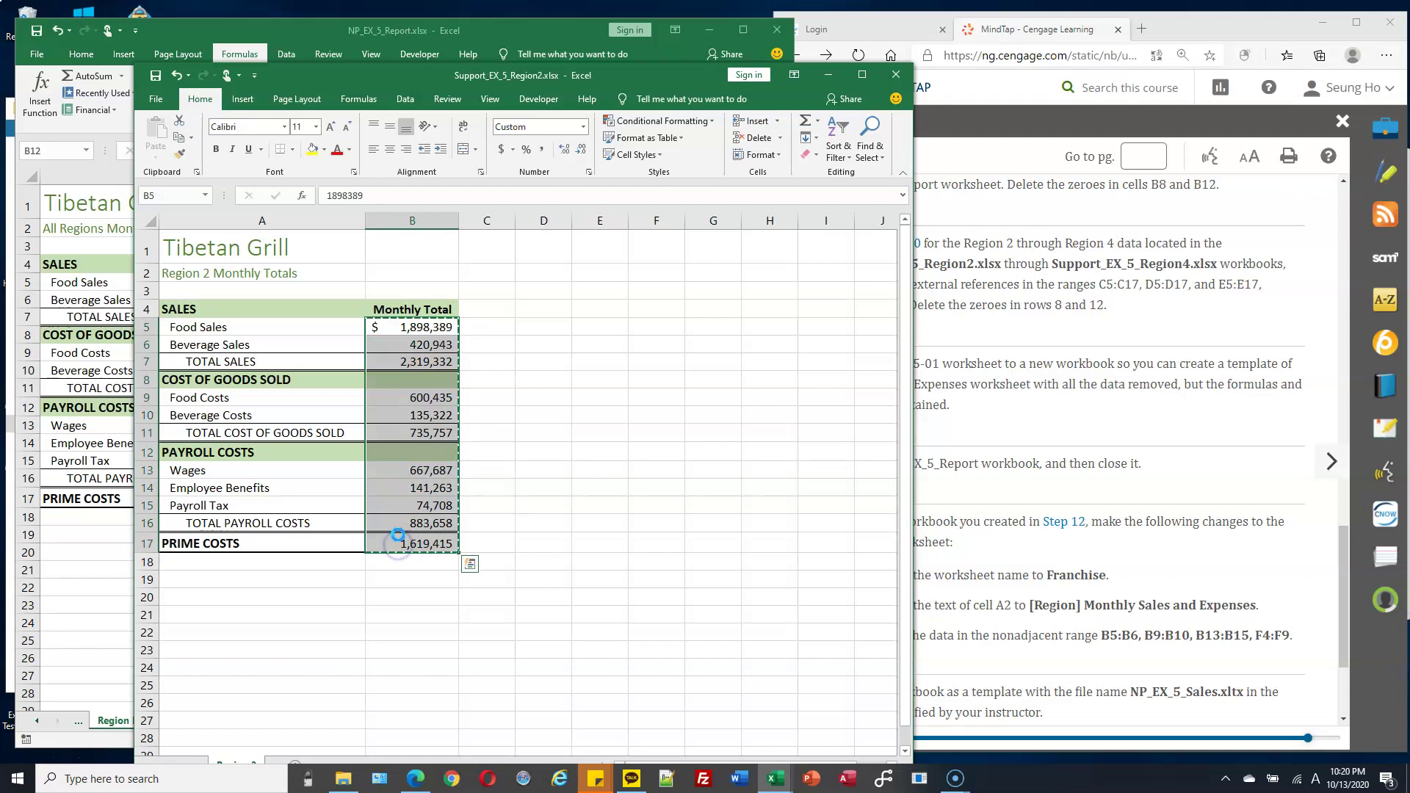
drag(667, 75, 993, 77)
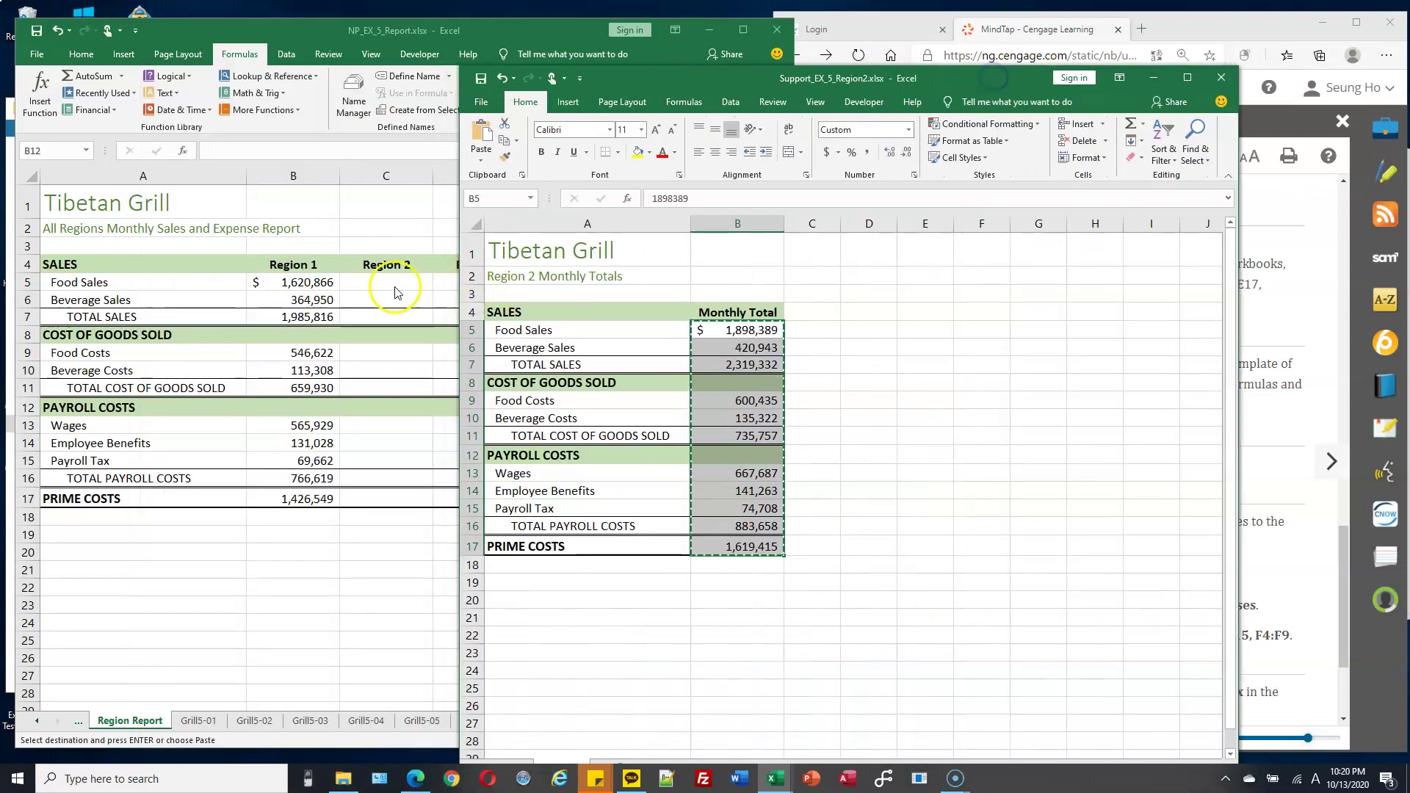
click(391, 282)
right_click(391, 281)
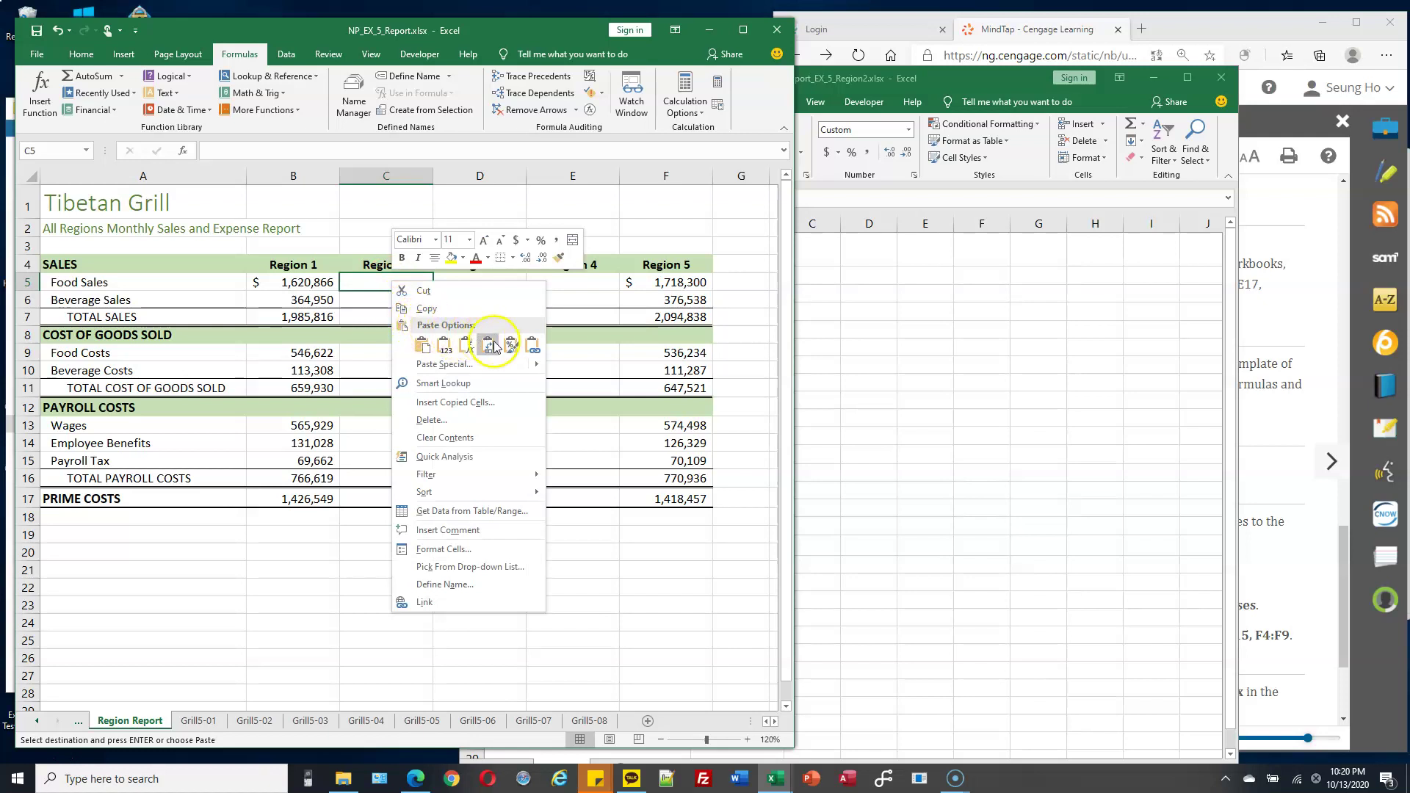
click(533, 350)
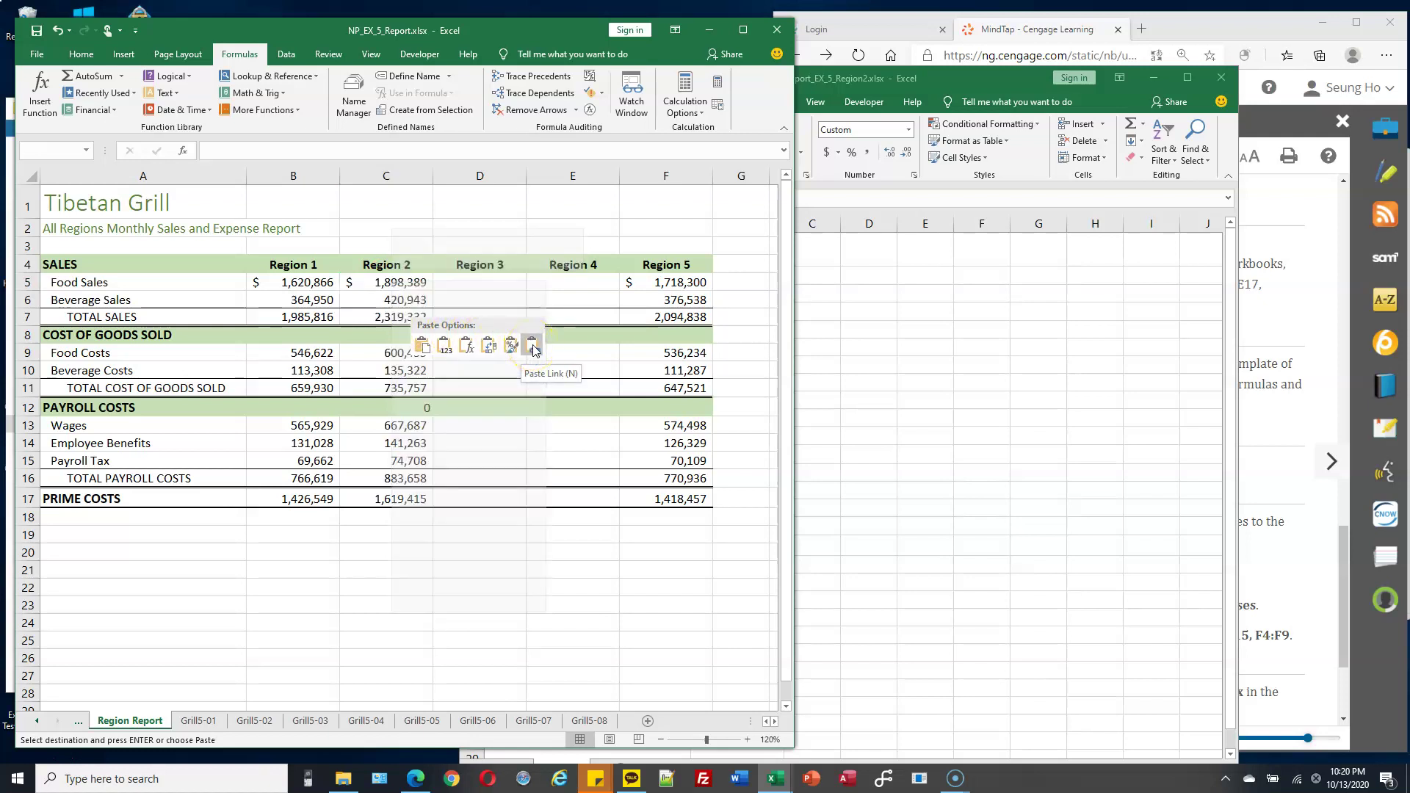
click(1006, 87)
click(1223, 77)
click(343, 779)
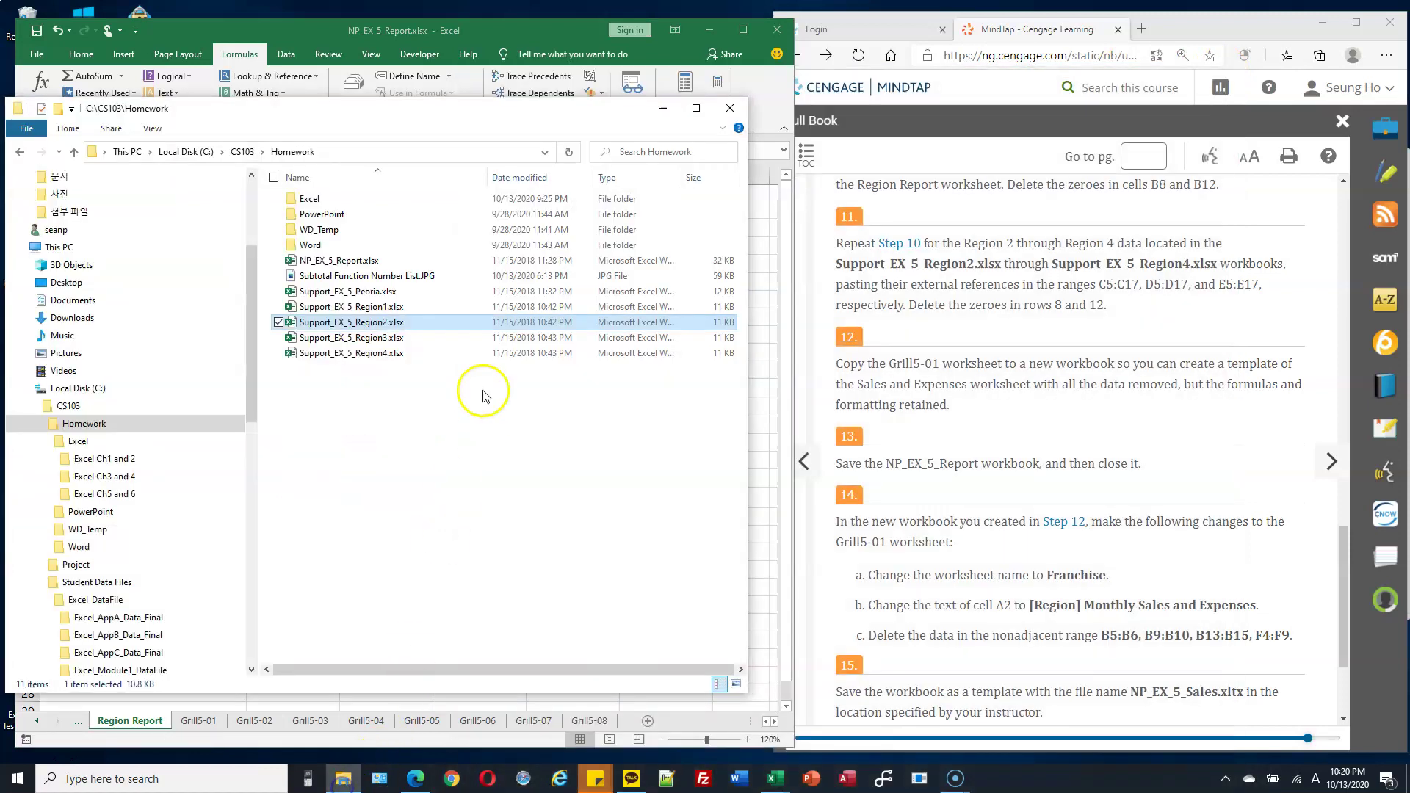
Paste-link Support_EX_5_Region3's B5:B17 totals into report cell D5, then close Region3.
double_click(395, 338)
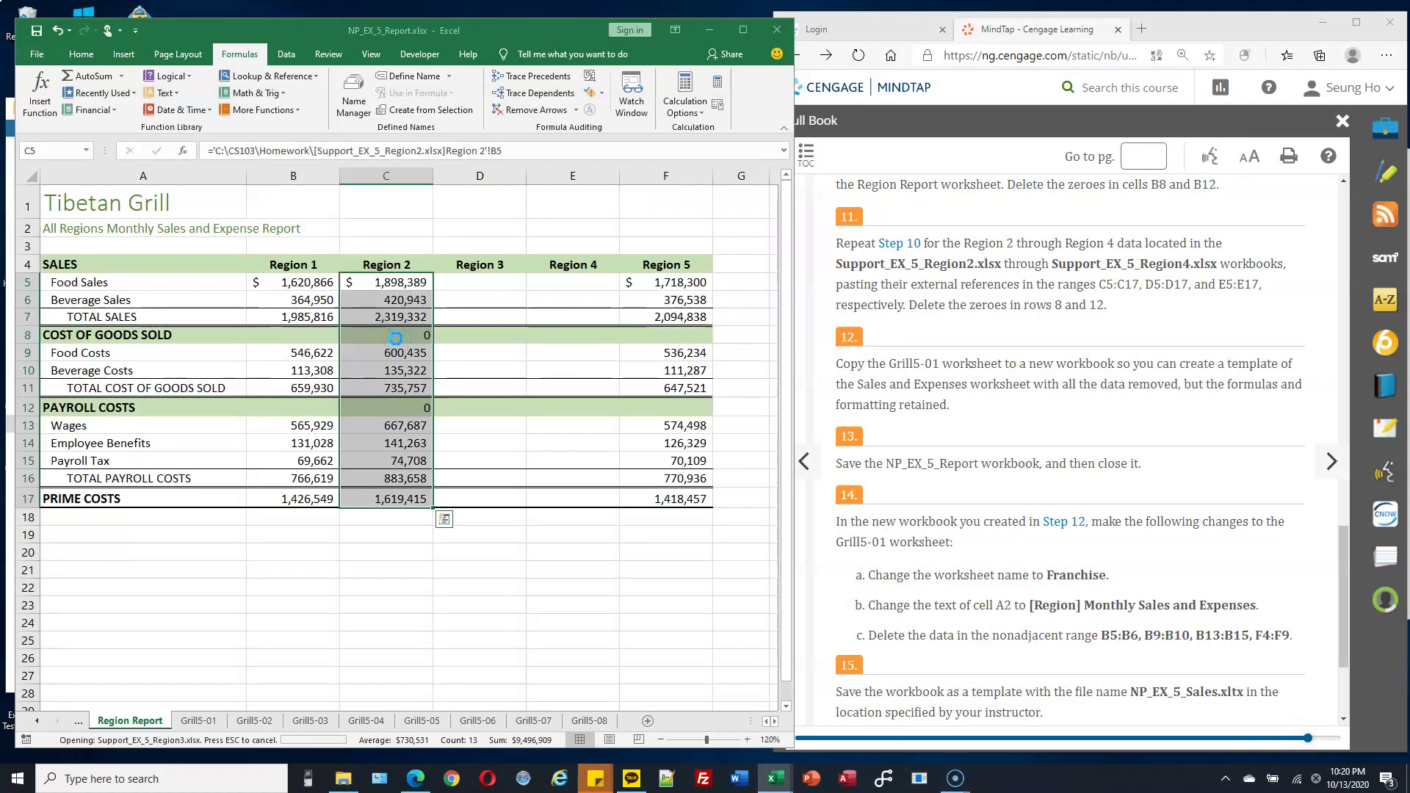
drag(430, 326, 446, 544)
key(ctrl+c)
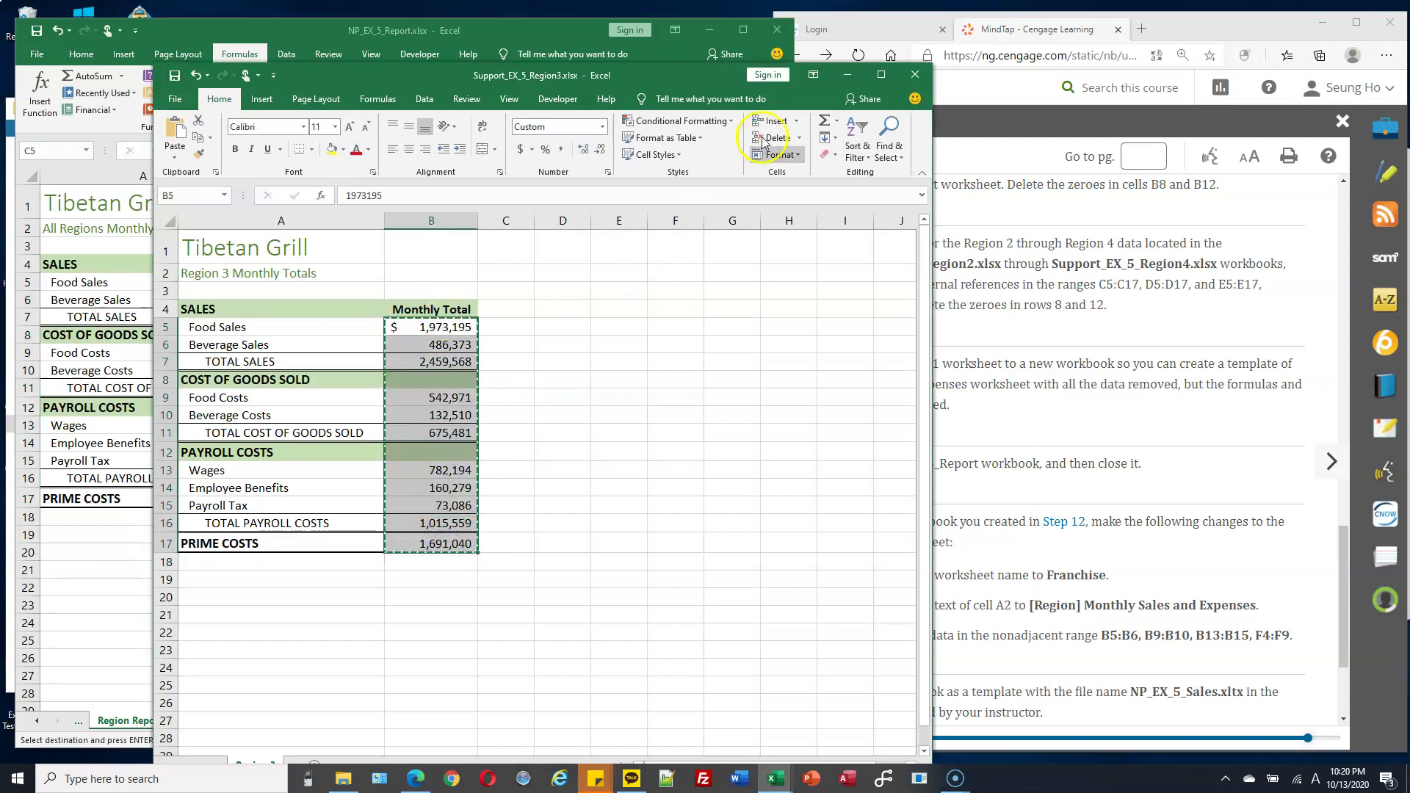
drag(727, 74, 1217, 29)
click(581, 273)
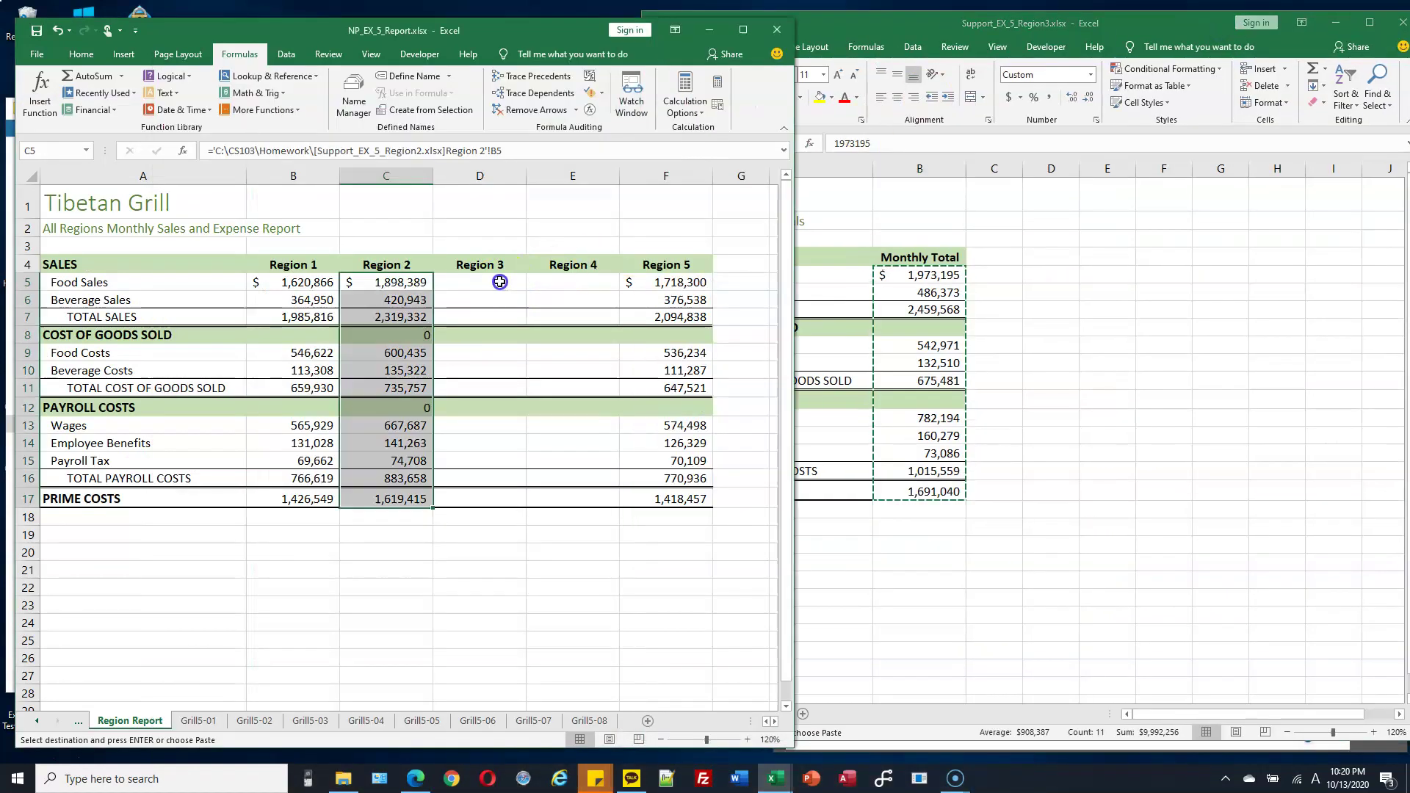
click(499, 282)
right_click(500, 282)
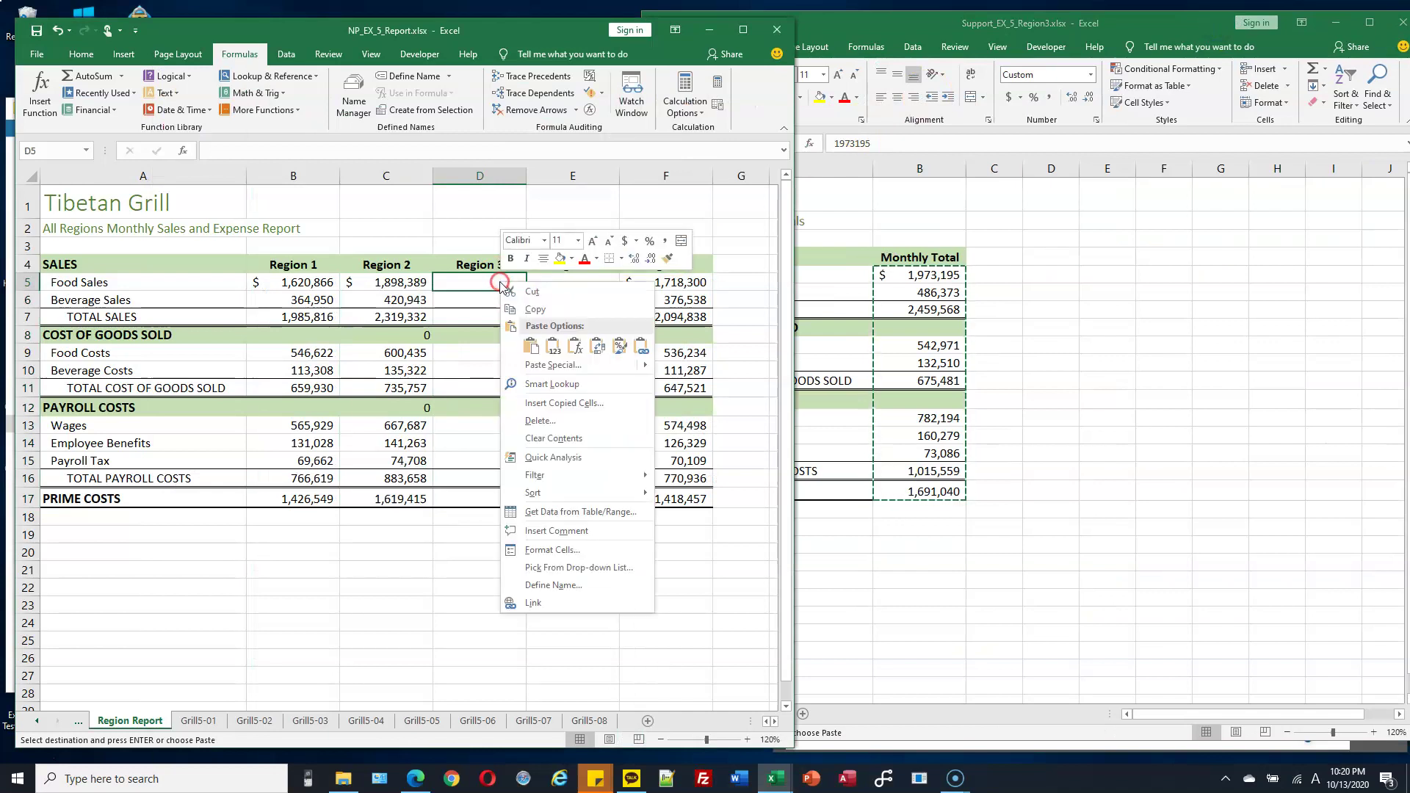
click(641, 348)
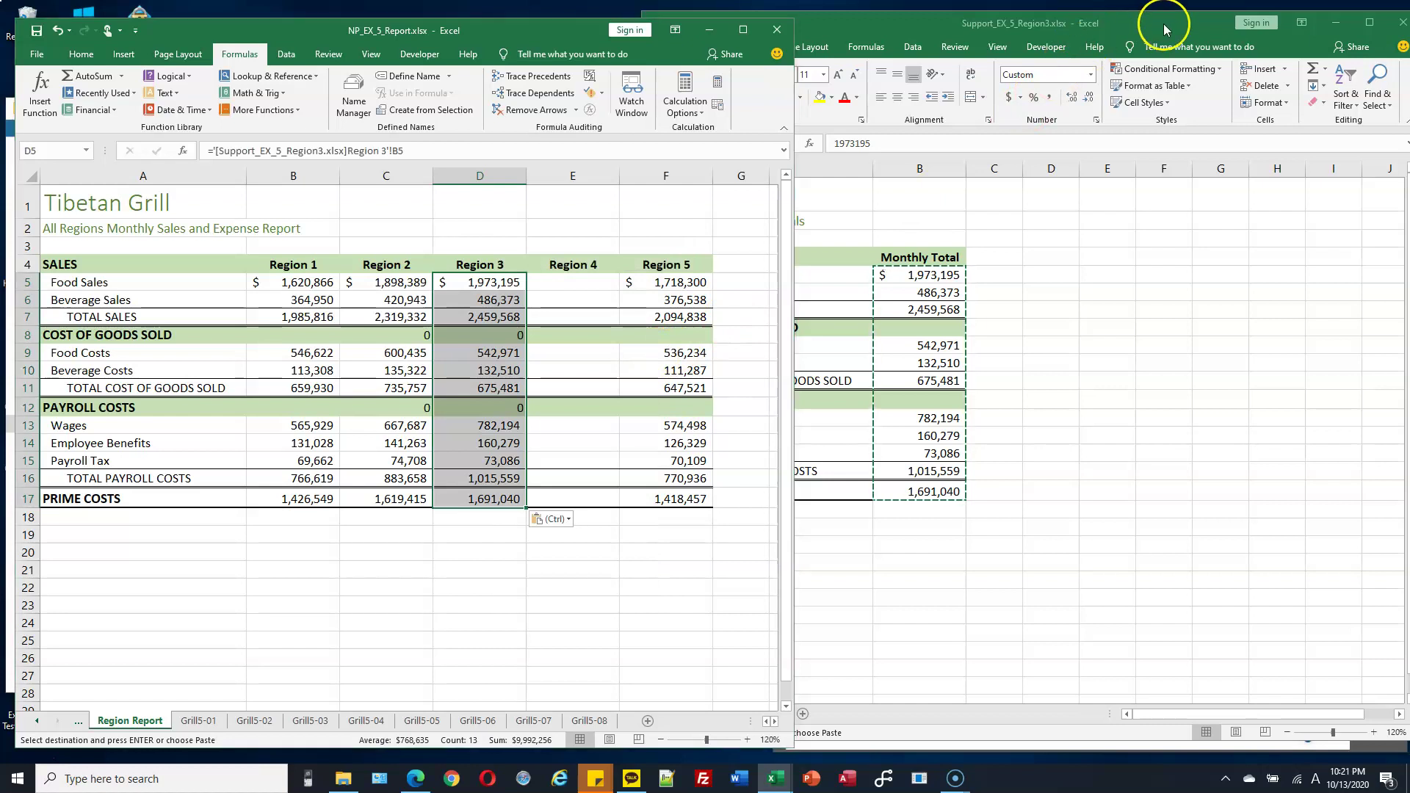
drag(1162, 24, 1016, 49)
click(1262, 49)
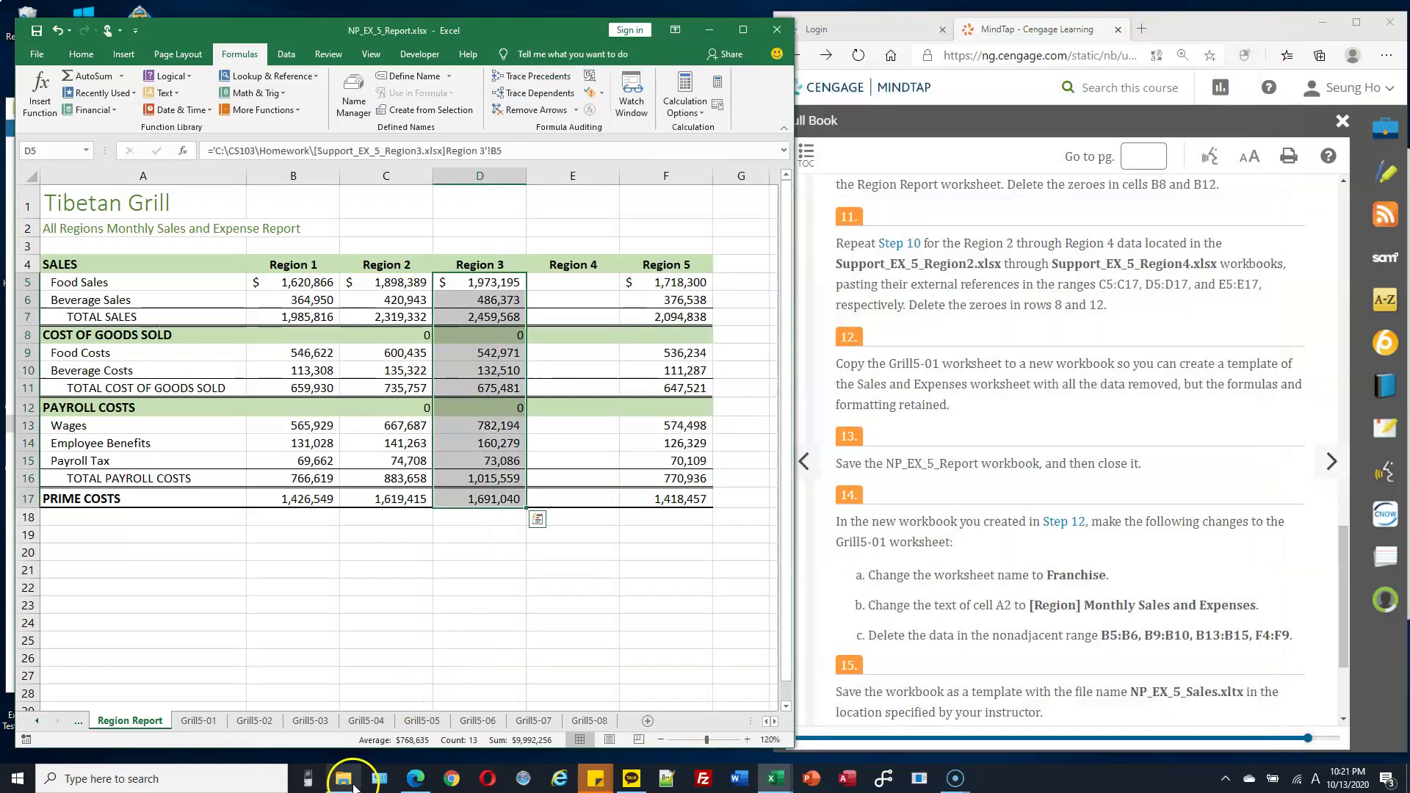
Paste-link Support_EX_5_Region4's B5:B17 totals into report cell E5, then close Region4.
click(349, 777)
double_click(390, 354)
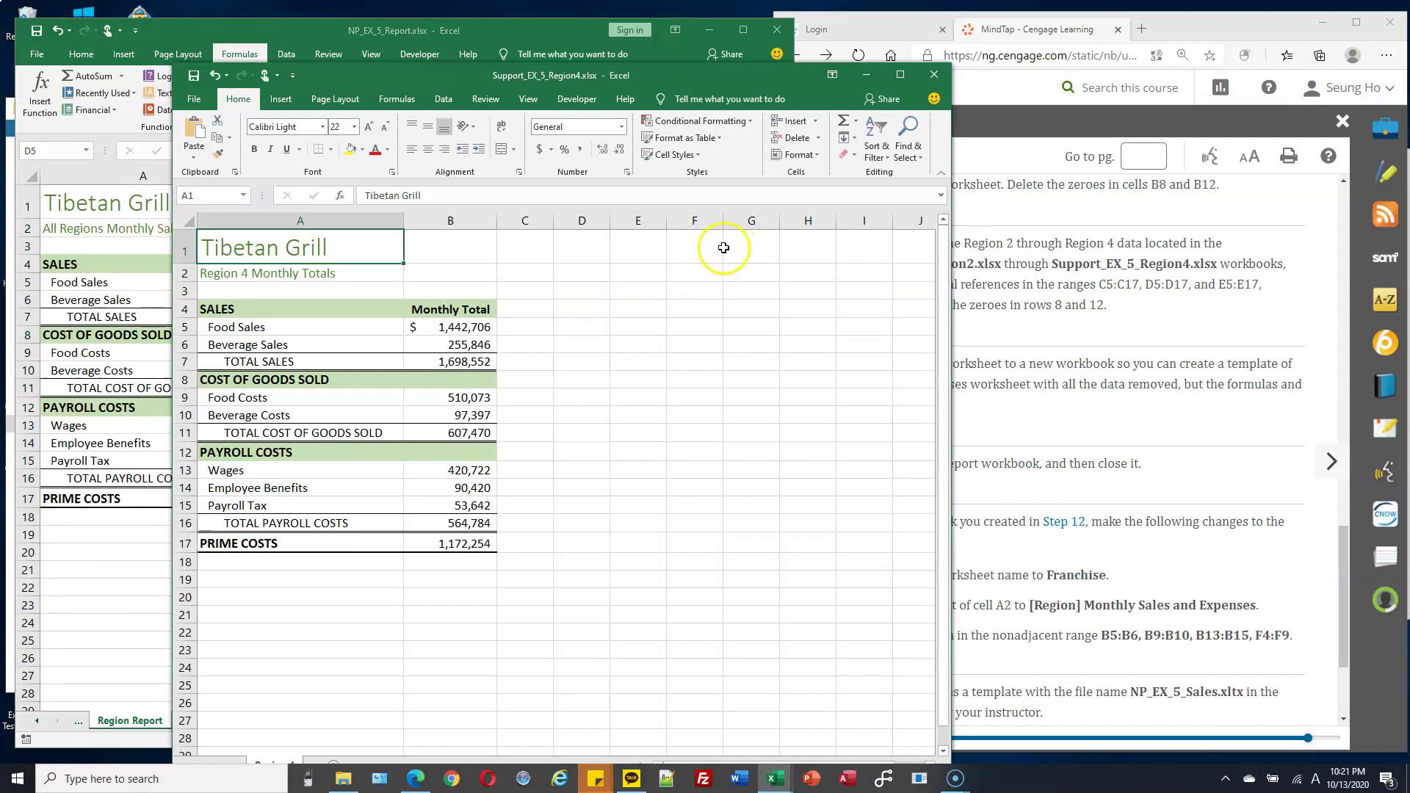
drag(471, 327, 478, 544)
key(ctrl+c)
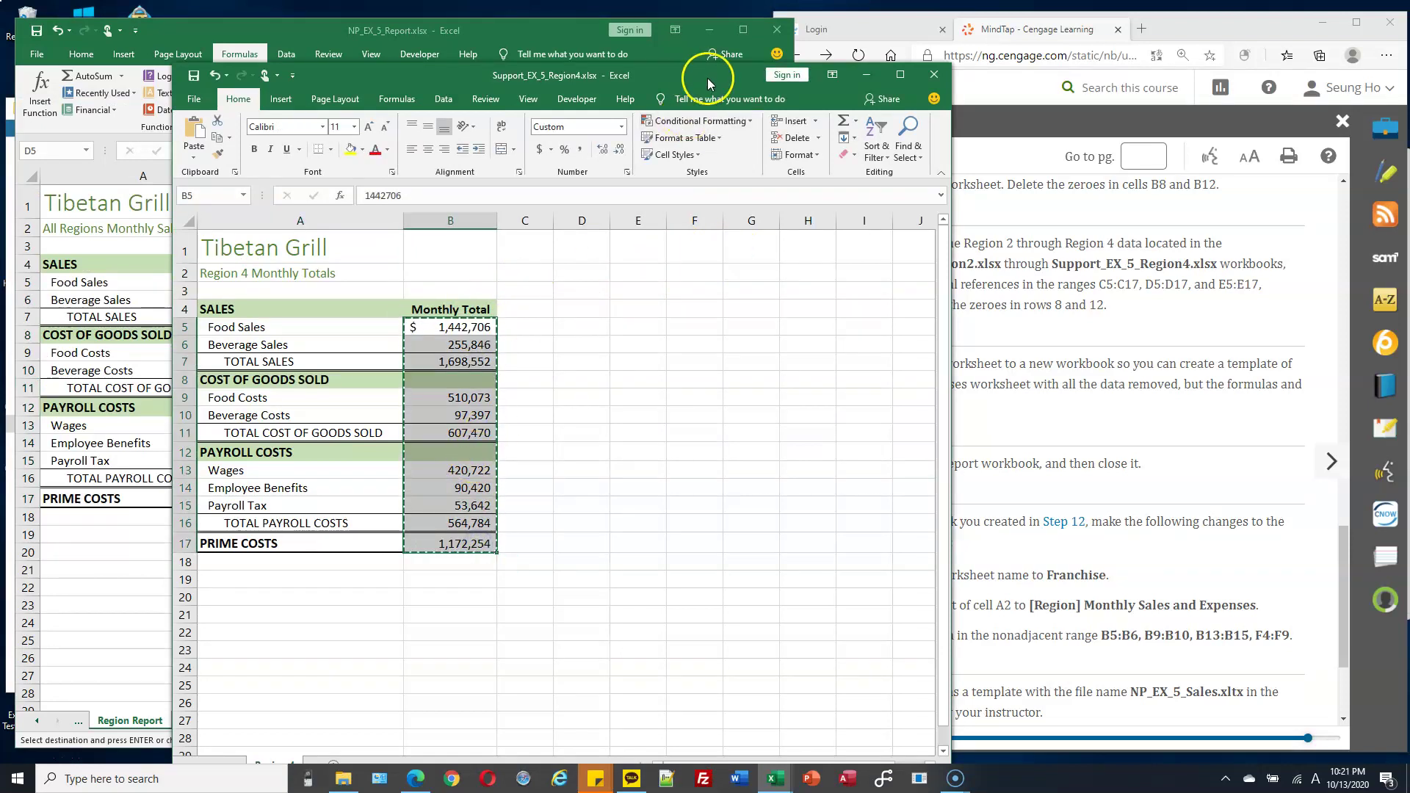
drag(708, 78, 1151, 75)
click(577, 282)
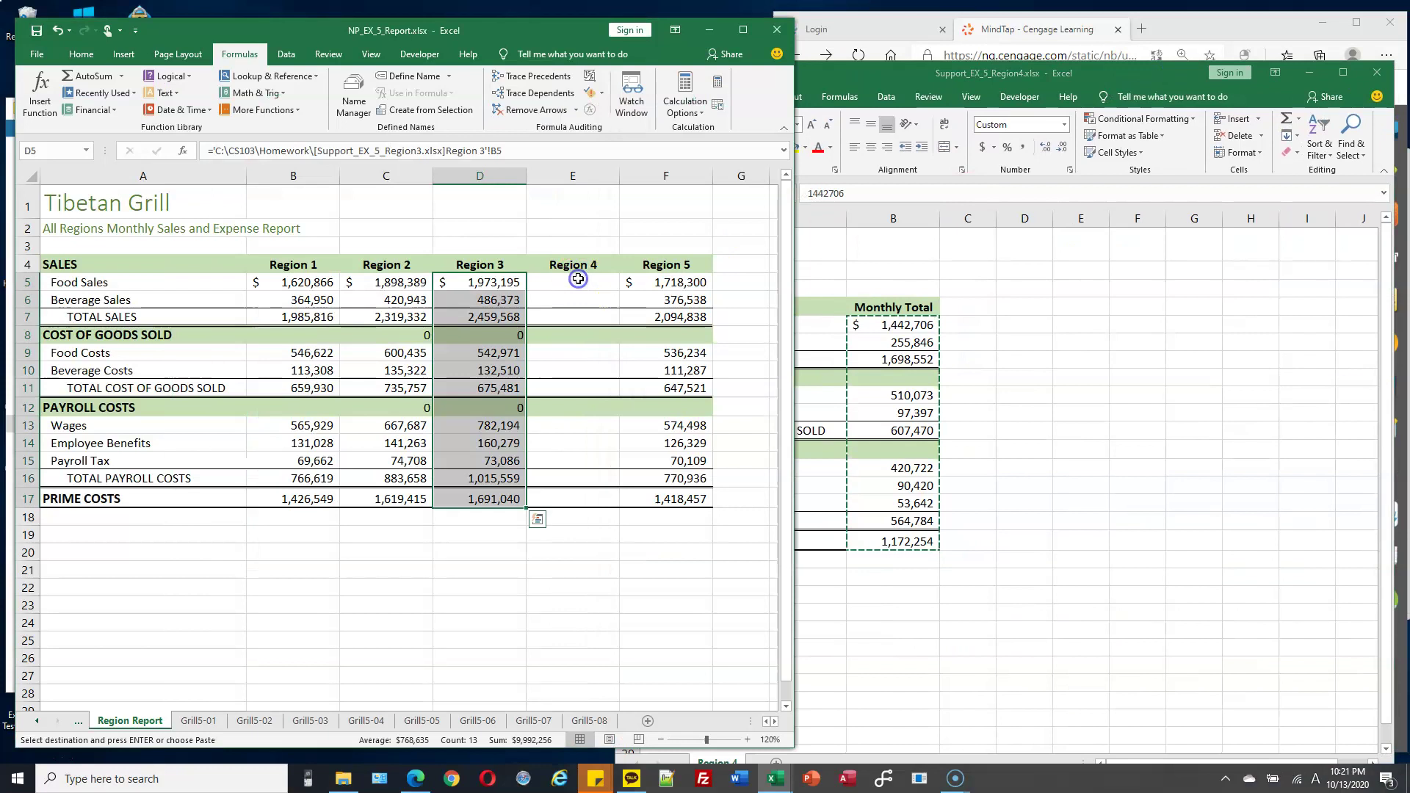
right_click(580, 281)
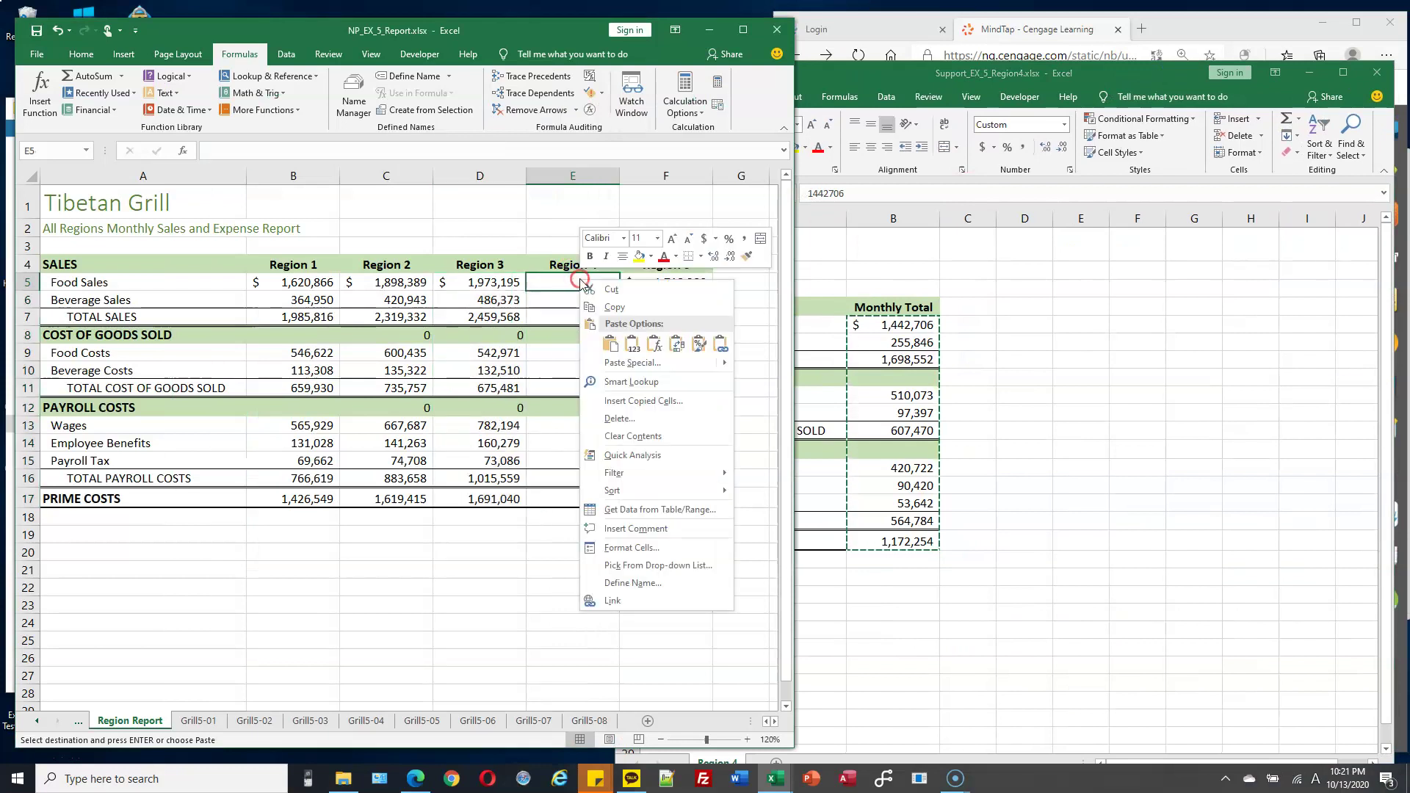
click(720, 344)
drag(1300, 68, 1087, 92)
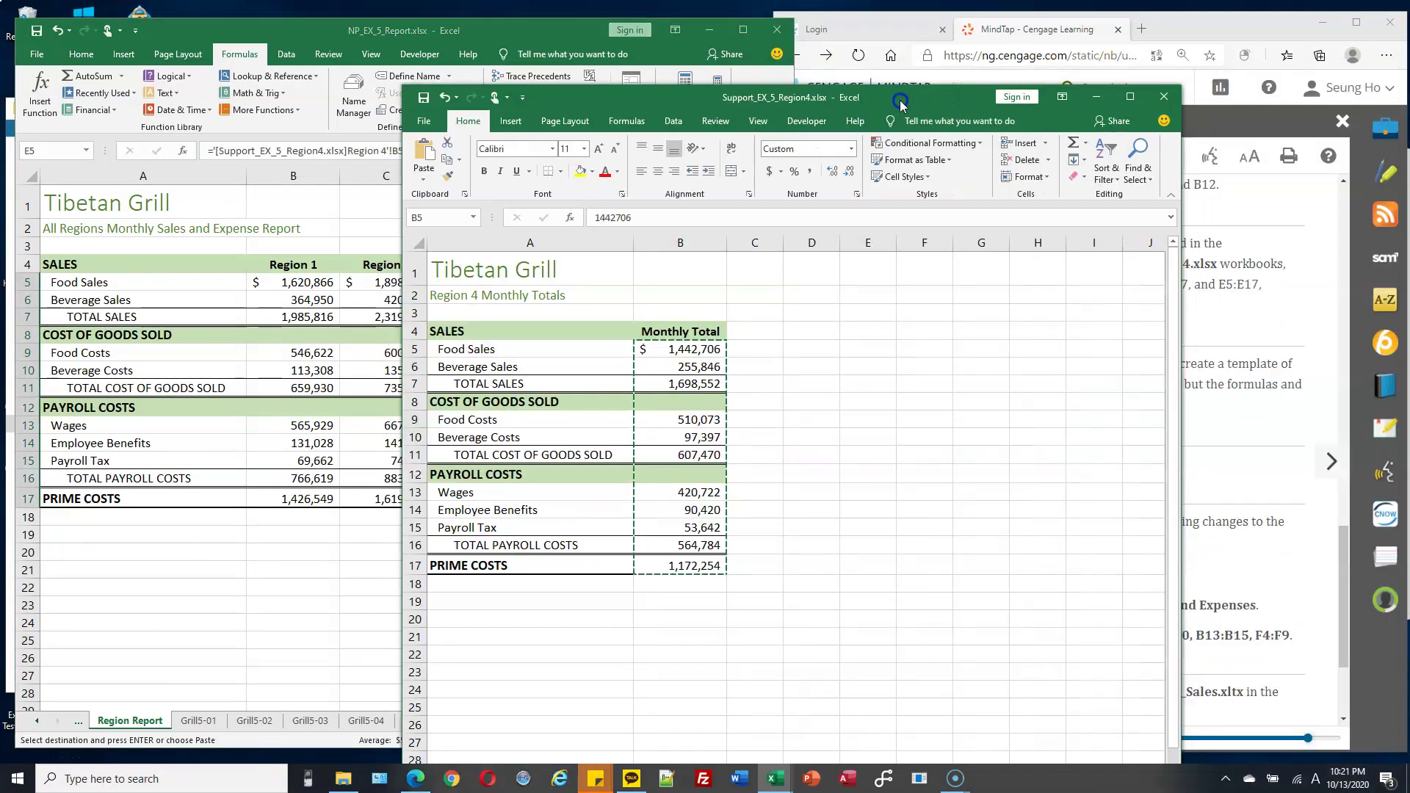
click(1163, 99)
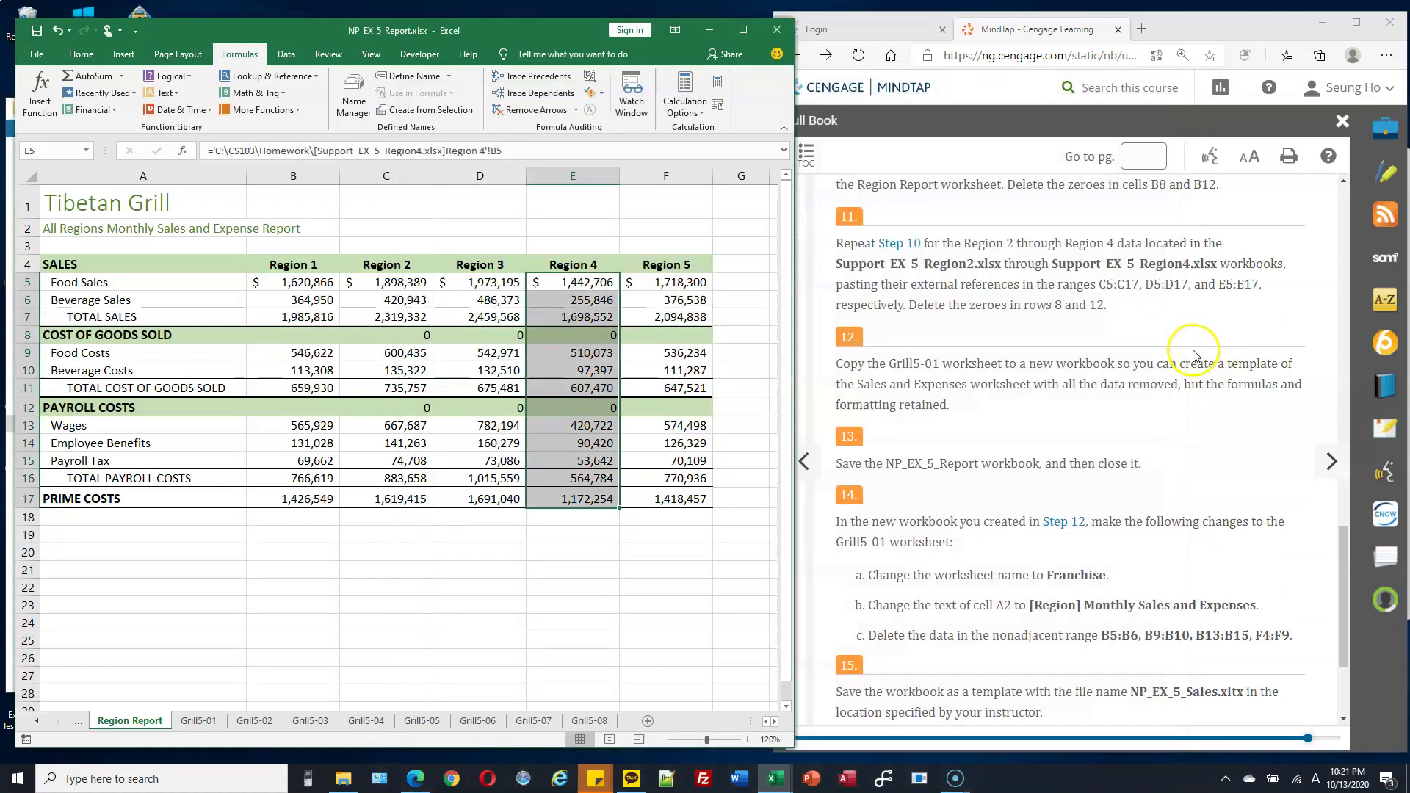
Delete the linked zeros in C8:E8 and C12:E12.
click(429, 337)
drag(438, 339, 629, 339)
key(Delete)
drag(422, 408, 617, 411)
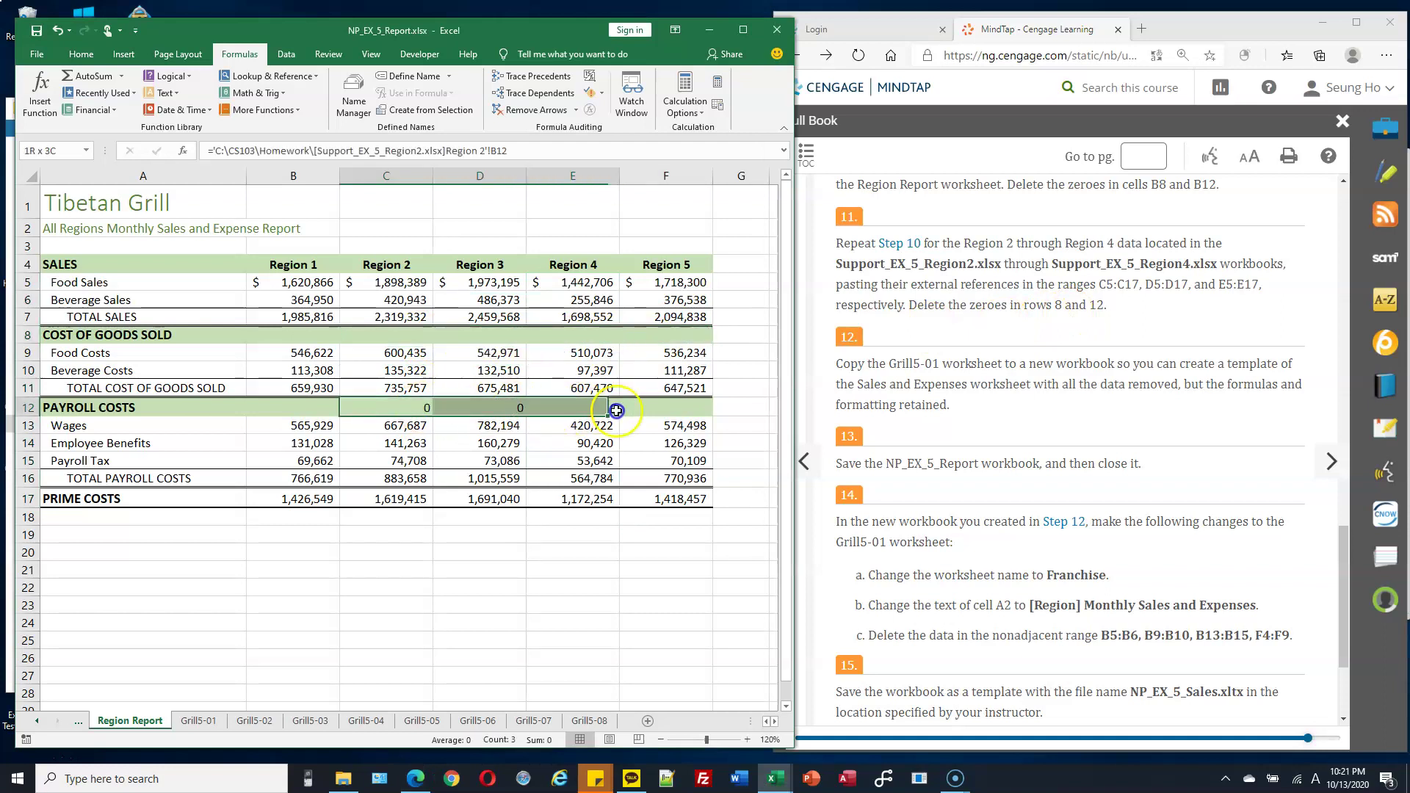
key(Delete)
Switch the report workbook to the Grill5-01 worksheet.
click(987, 360)
scroll(987, 360, down, 1)
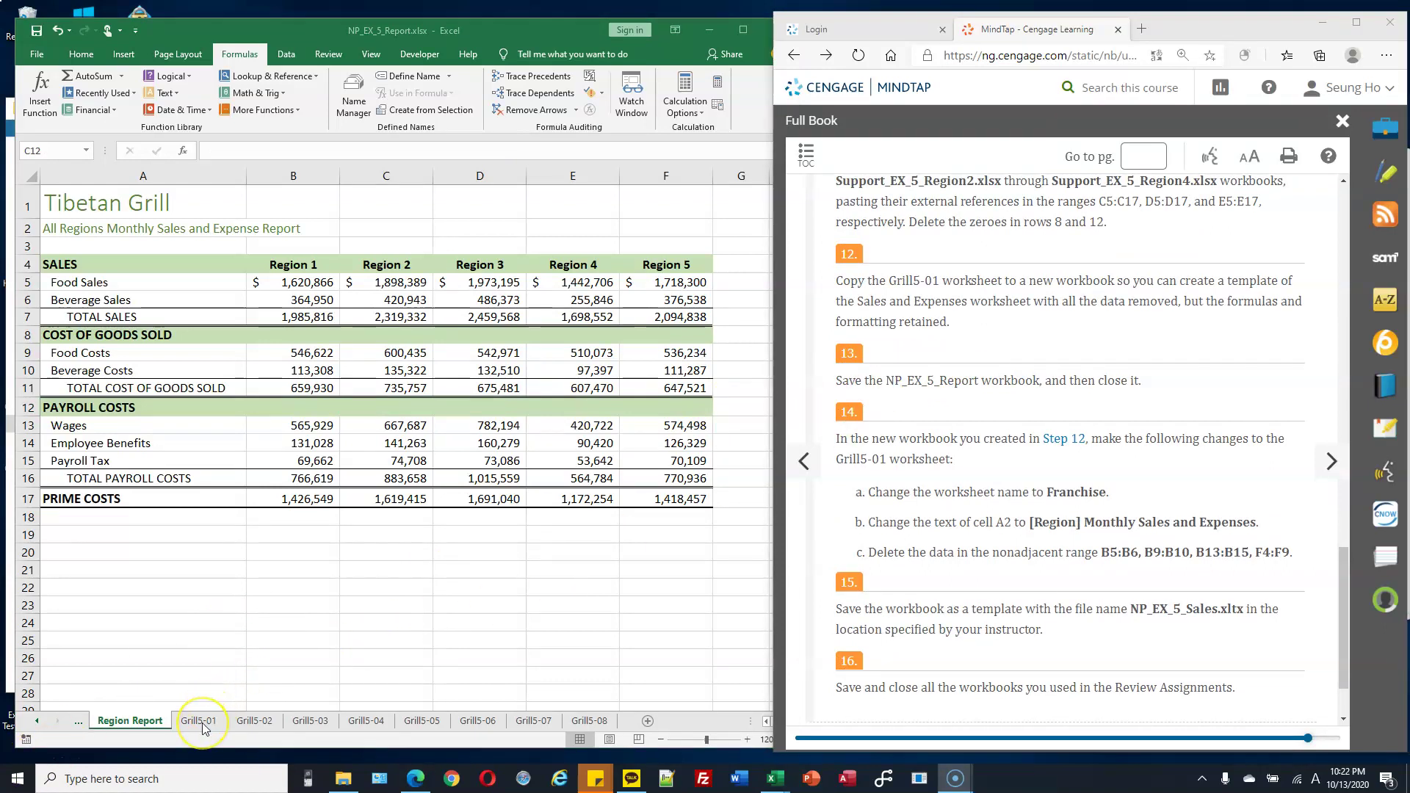
click(202, 722)
click(201, 723)
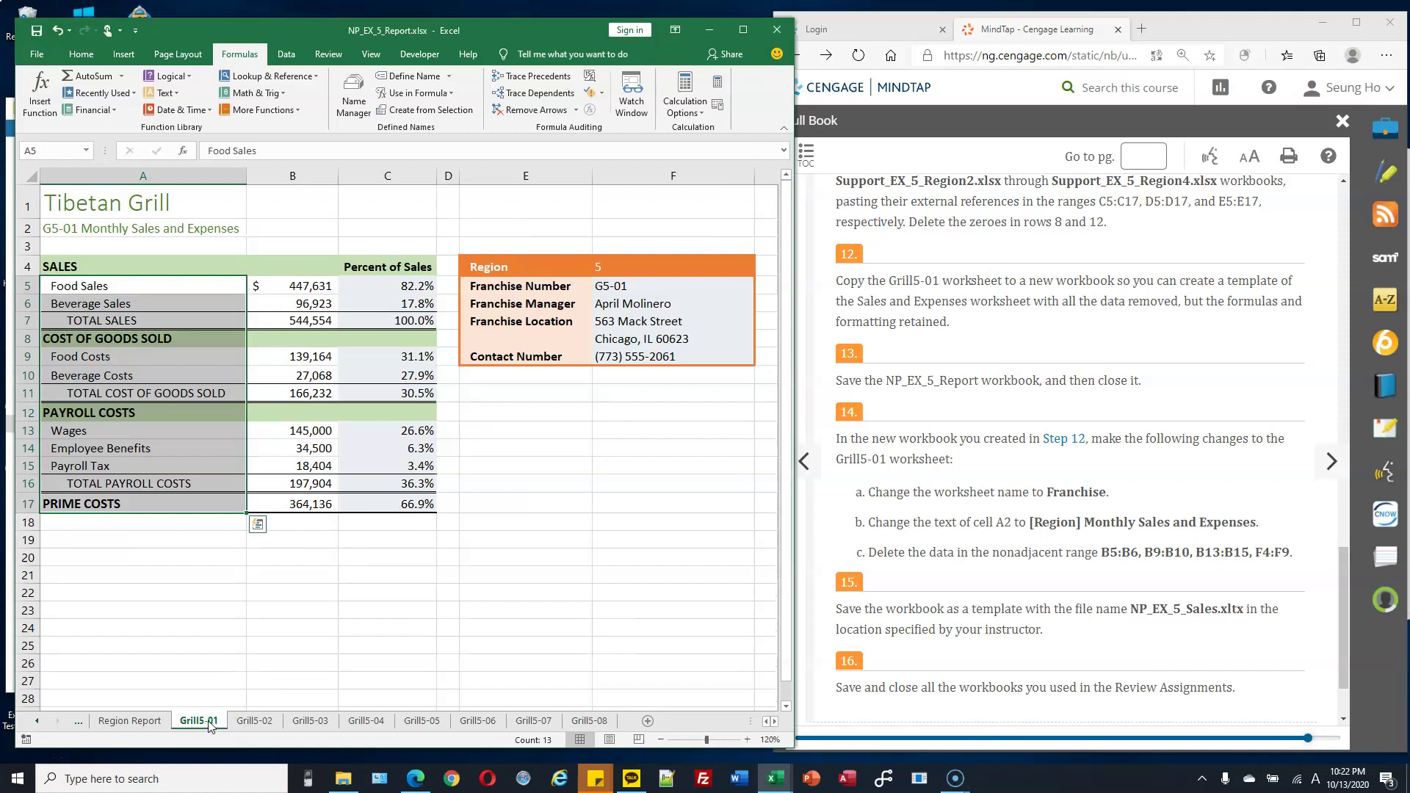
Copy the Grill5-01 sheet to a (new book) via Move or Copy with Create a copy checked.
click(321, 426)
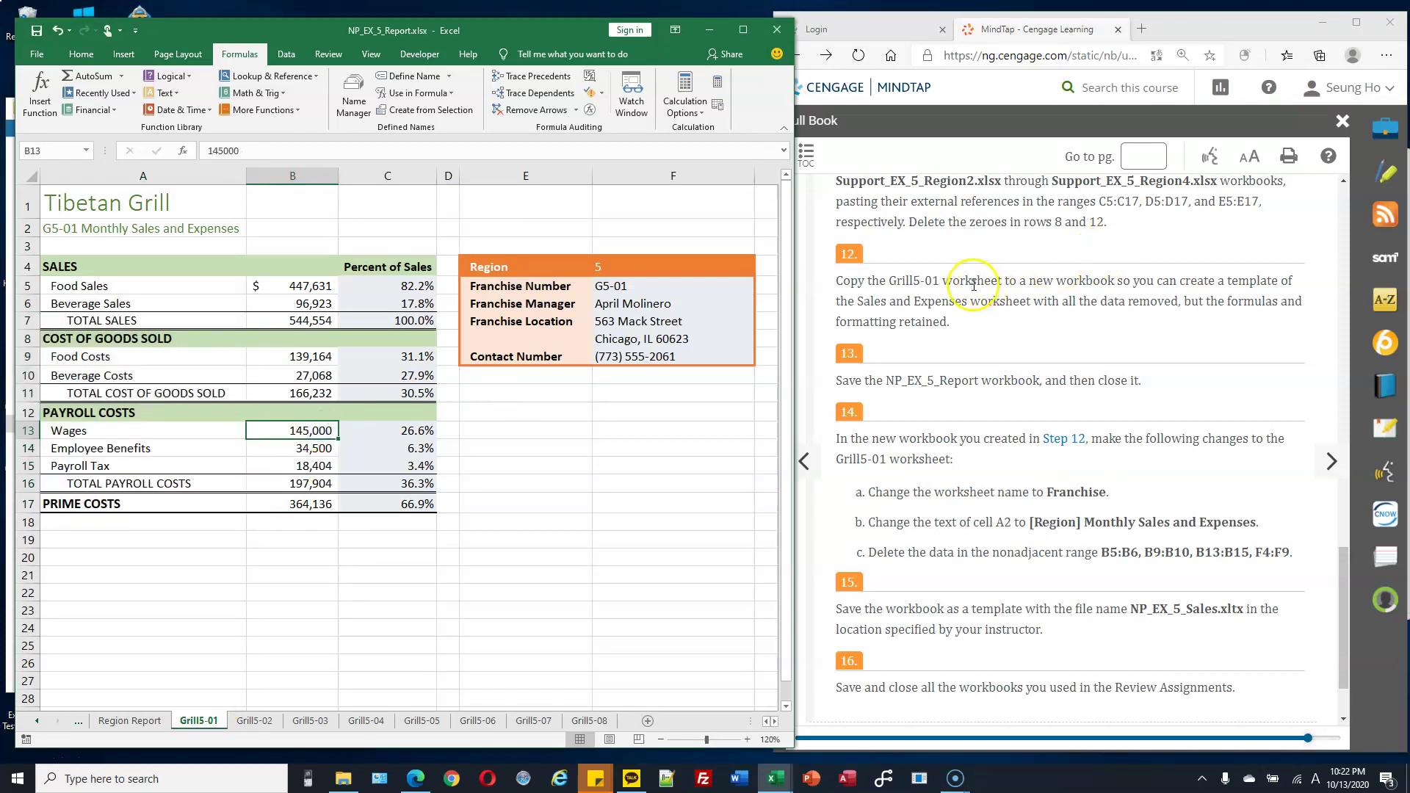
drag(1030, 280, 1130, 280)
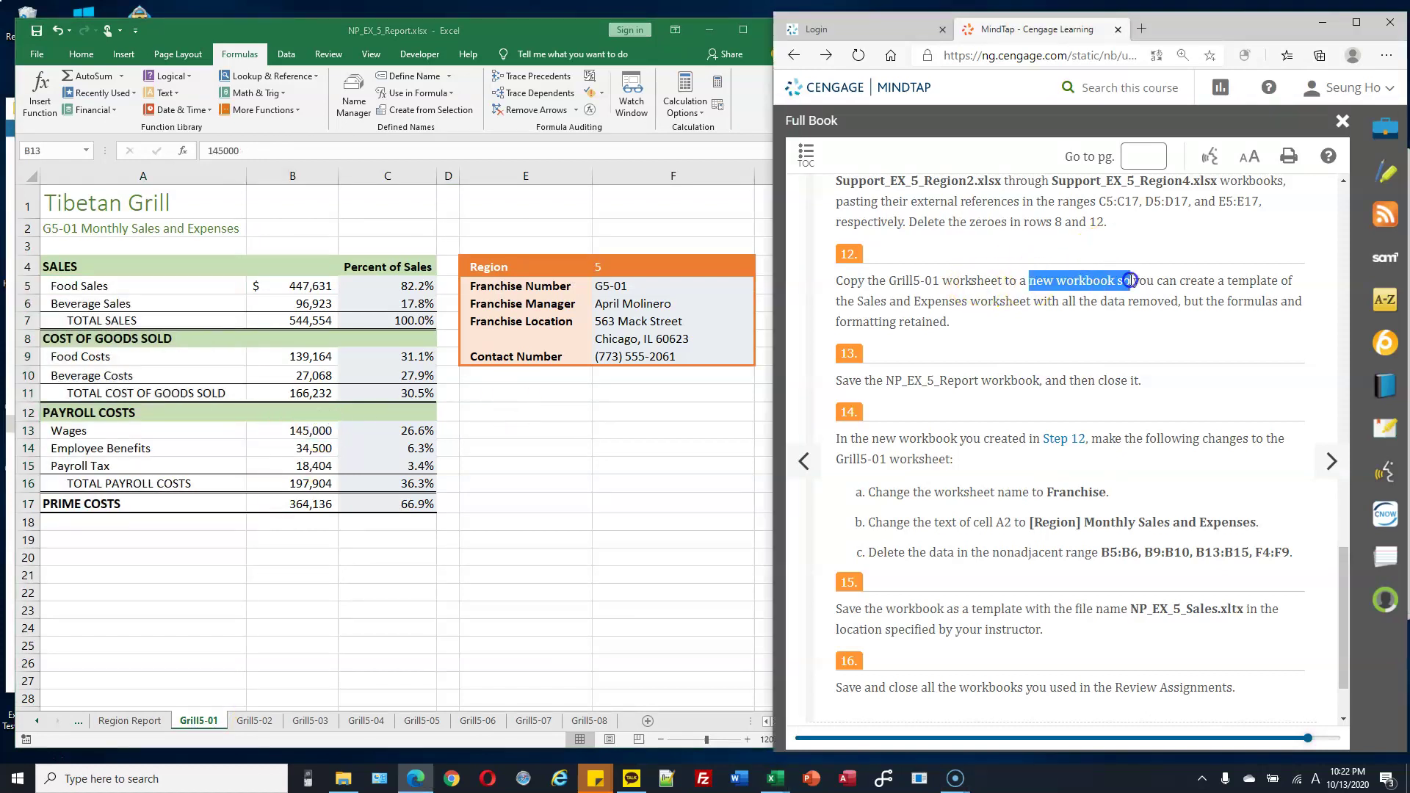
click(196, 721)
right_click(204, 728)
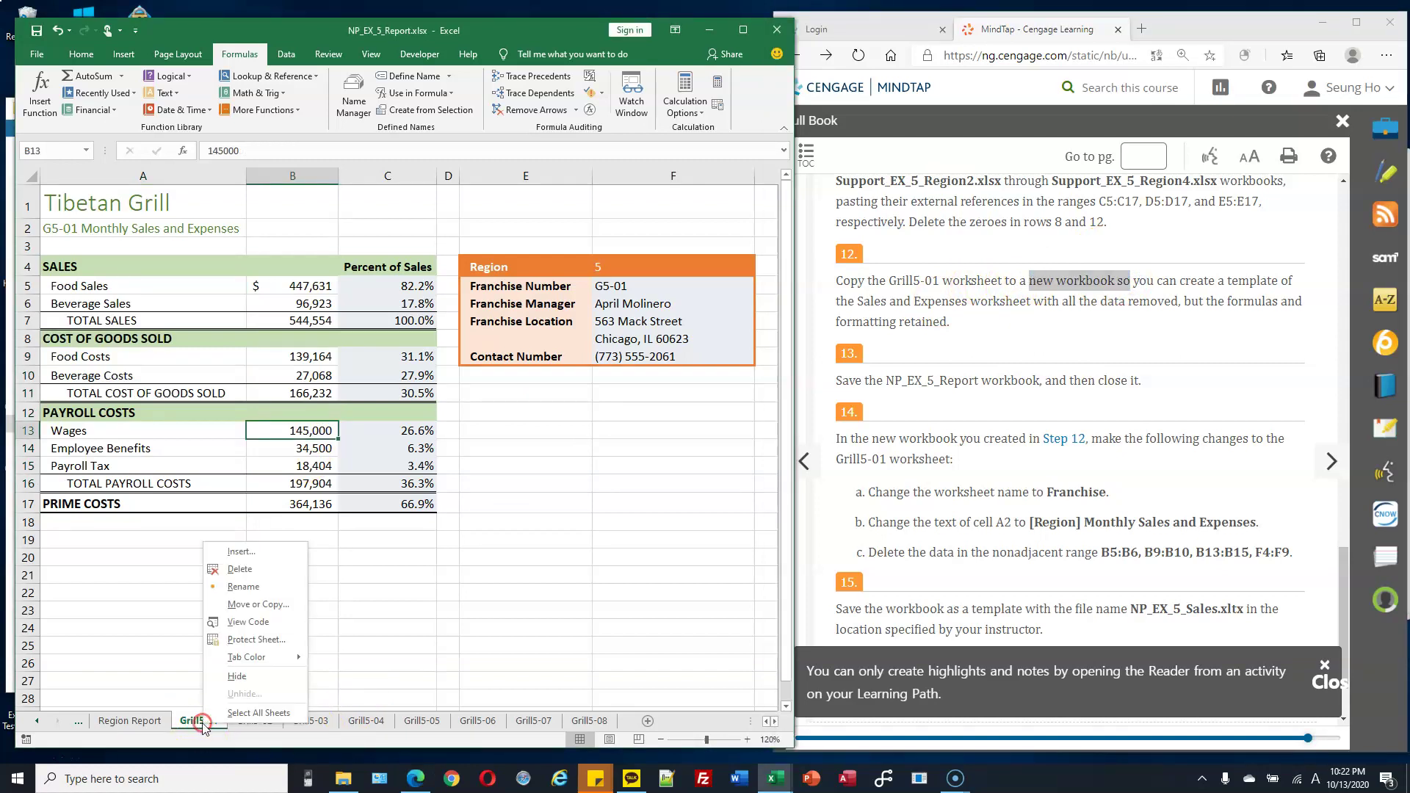
click(257, 606)
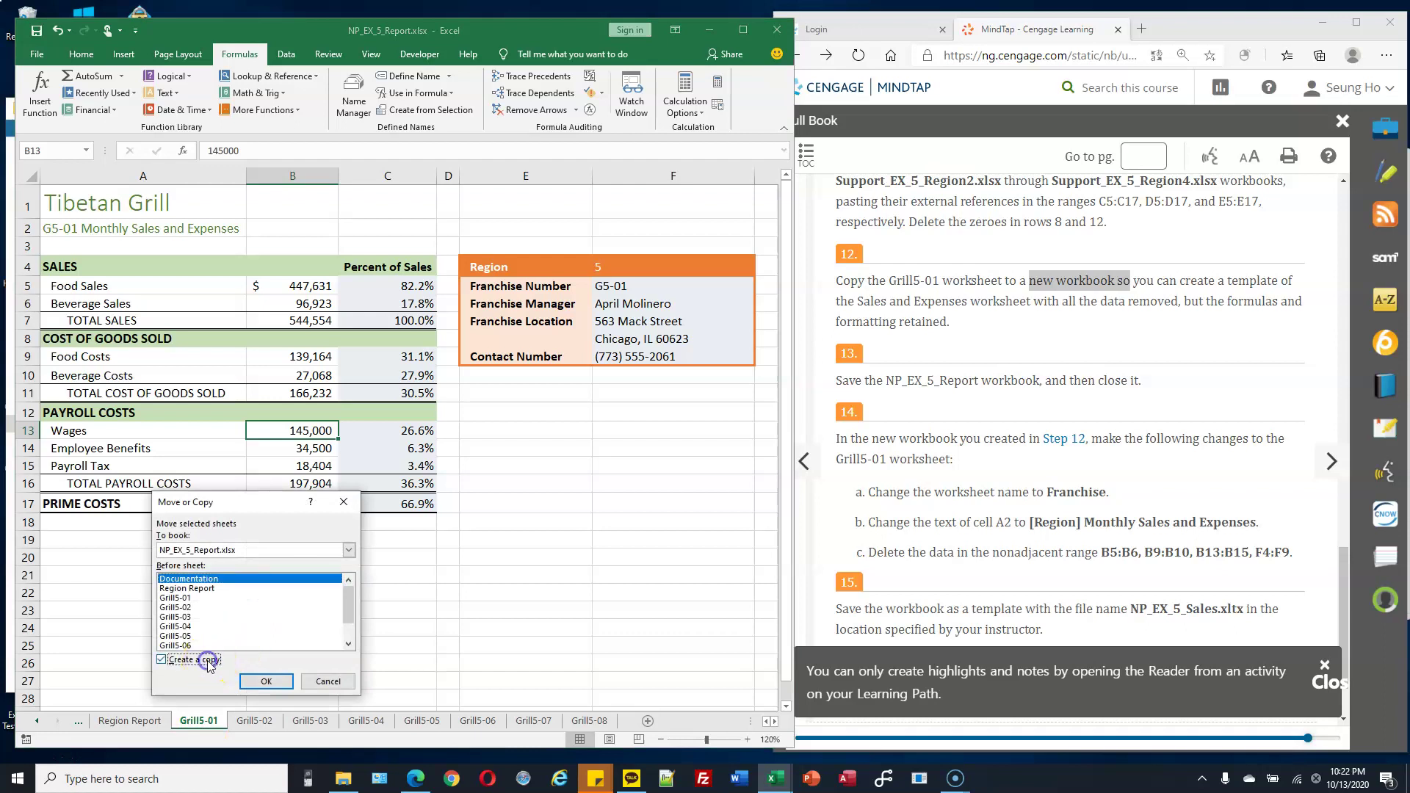
click(271, 550)
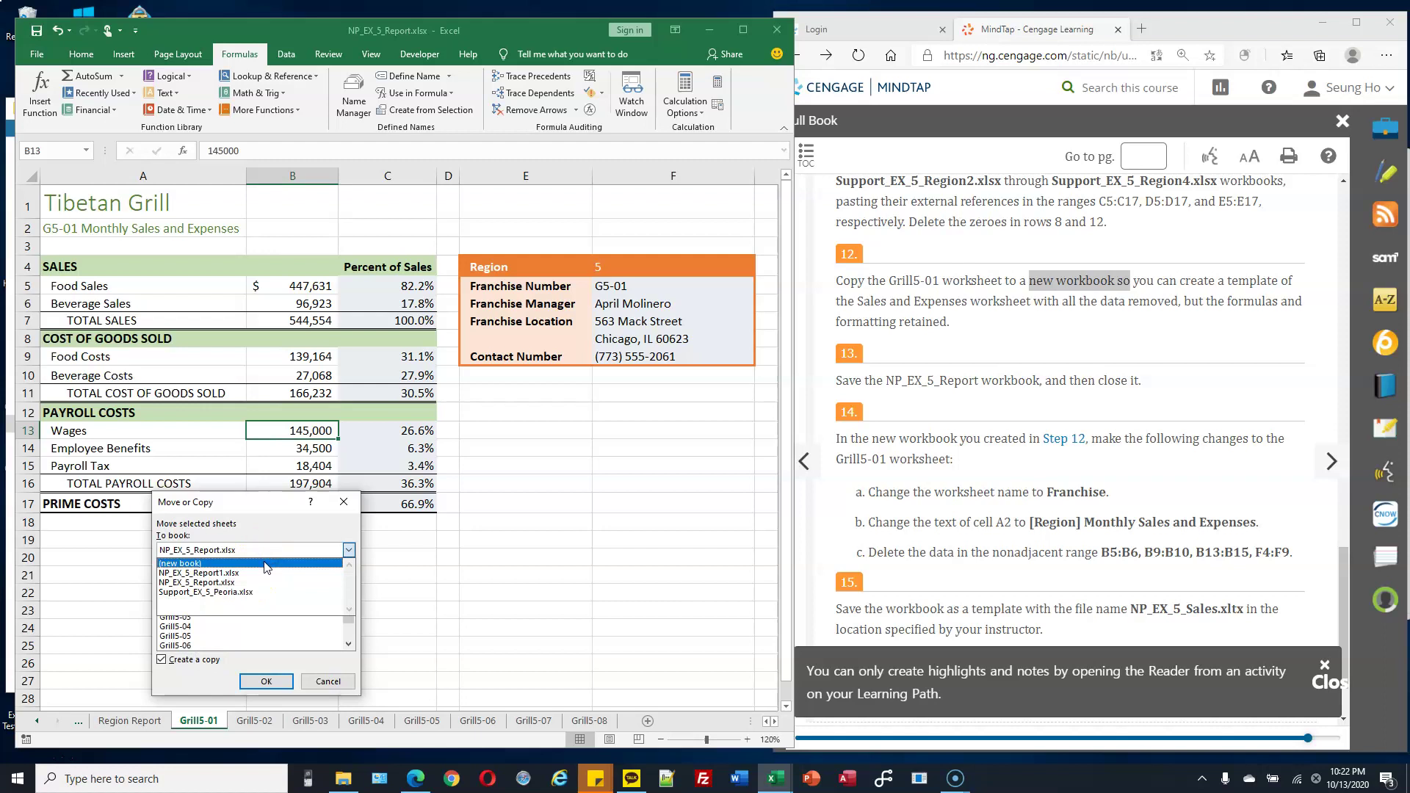
click(265, 563)
click(268, 680)
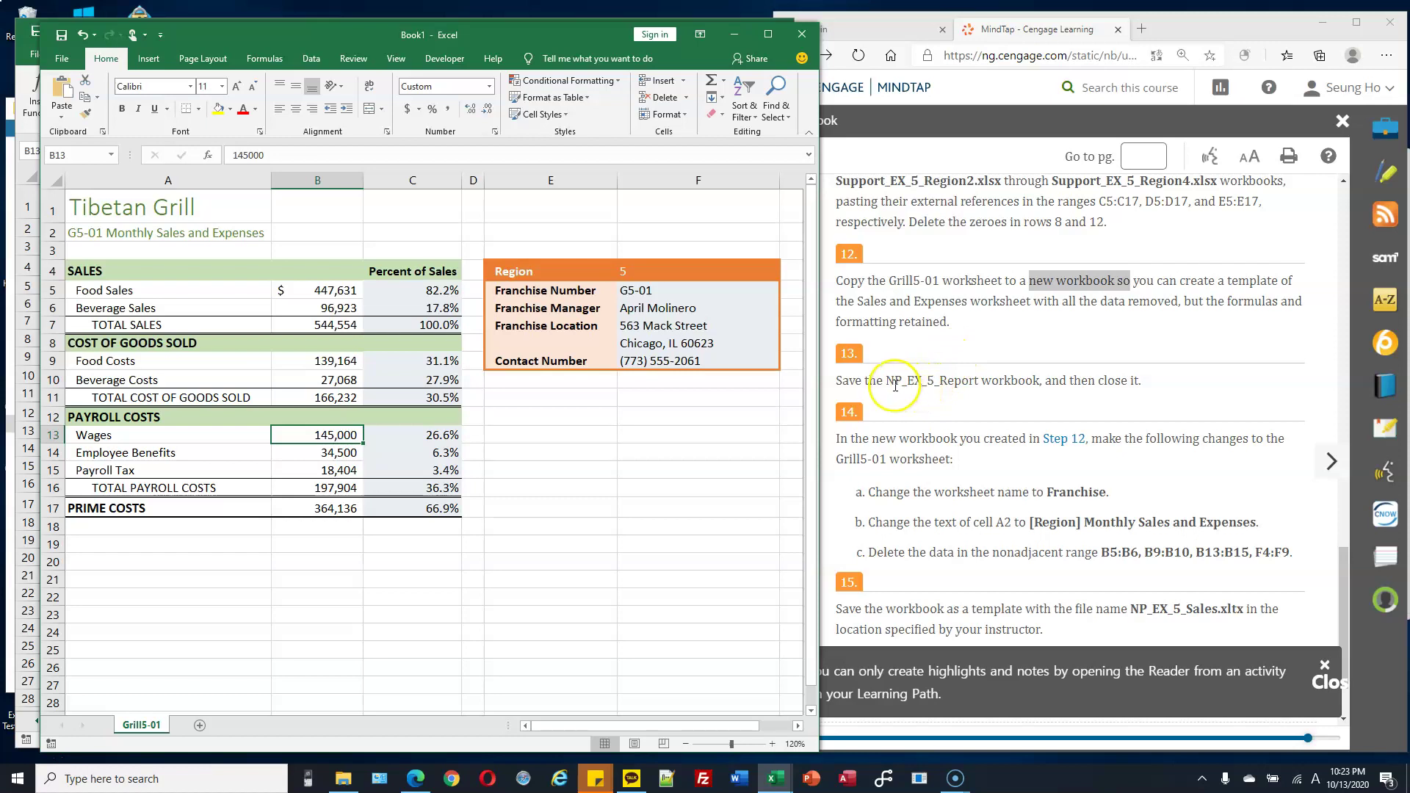
Close NP_EX_5_Report, leaving Book1 with the copied Grill5-01 sheet in view.
drag(549, 38, 544, 129)
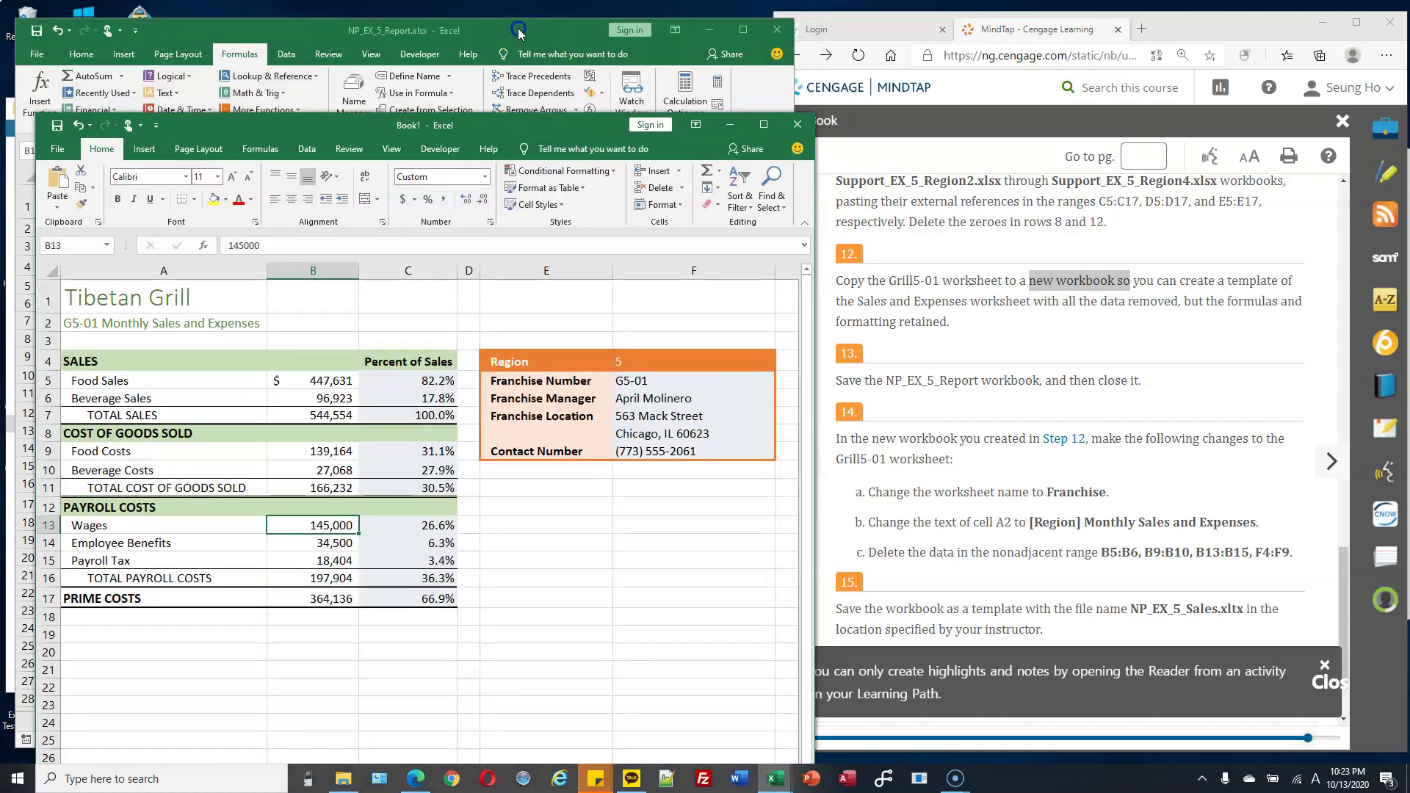
click(518, 33)
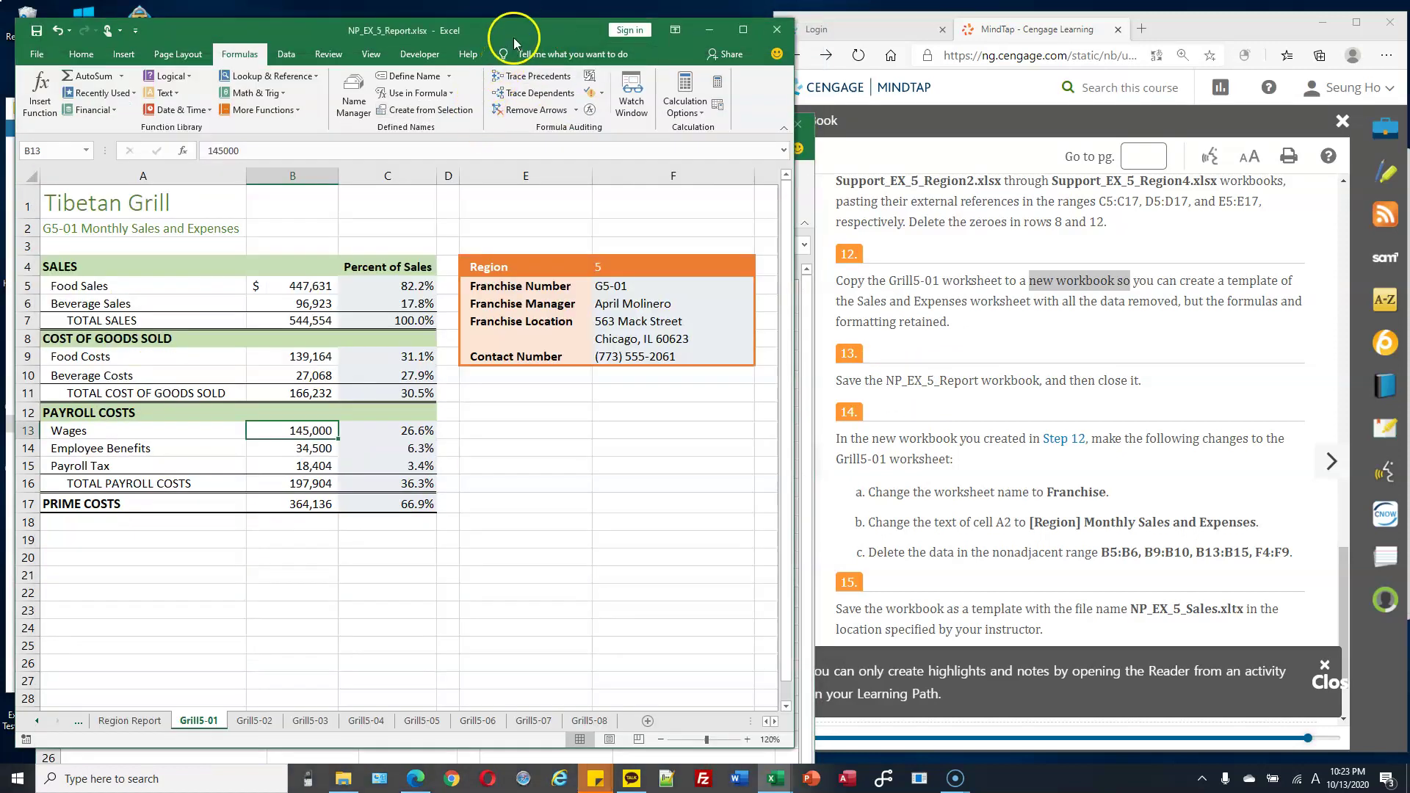
click(1095, 381)
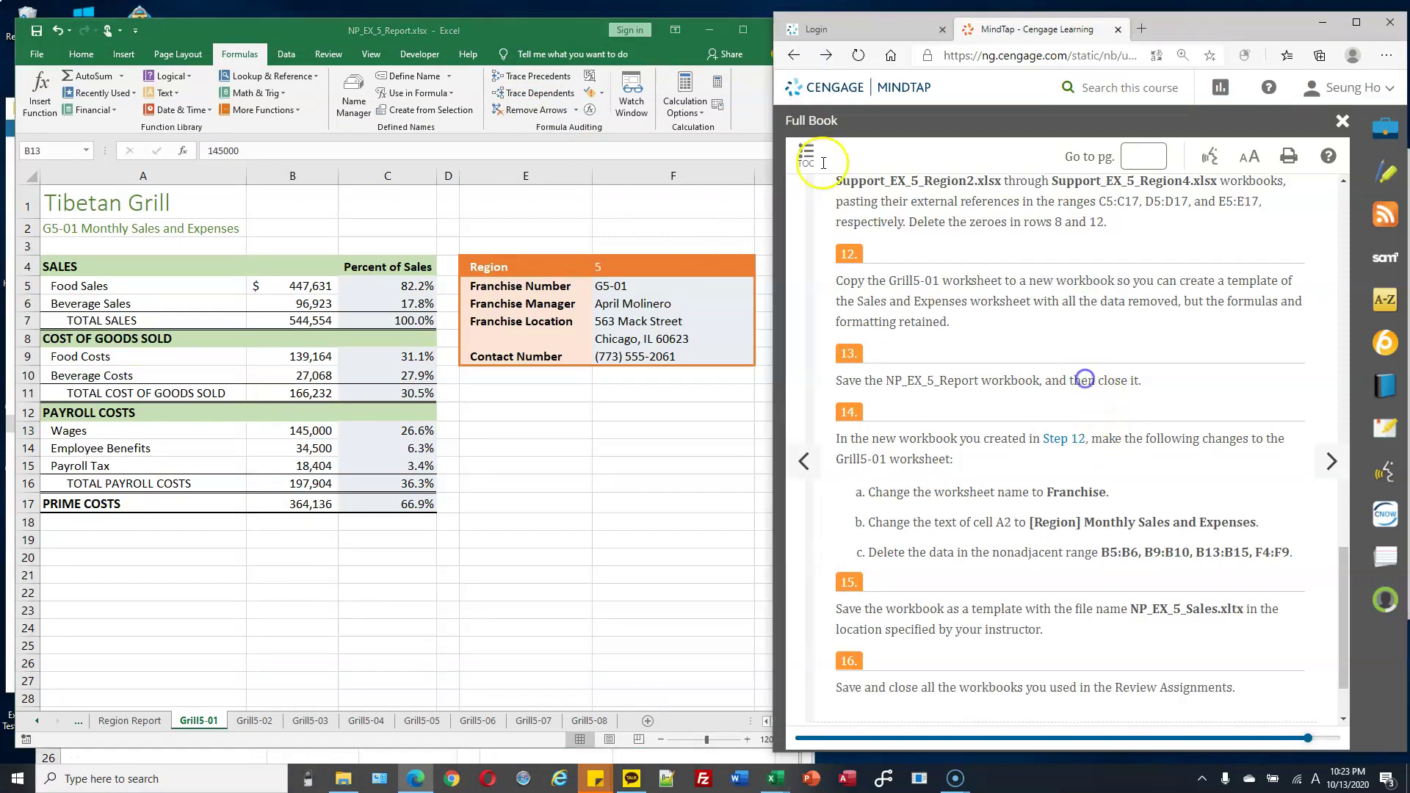
drag(521, 30, 507, 18)
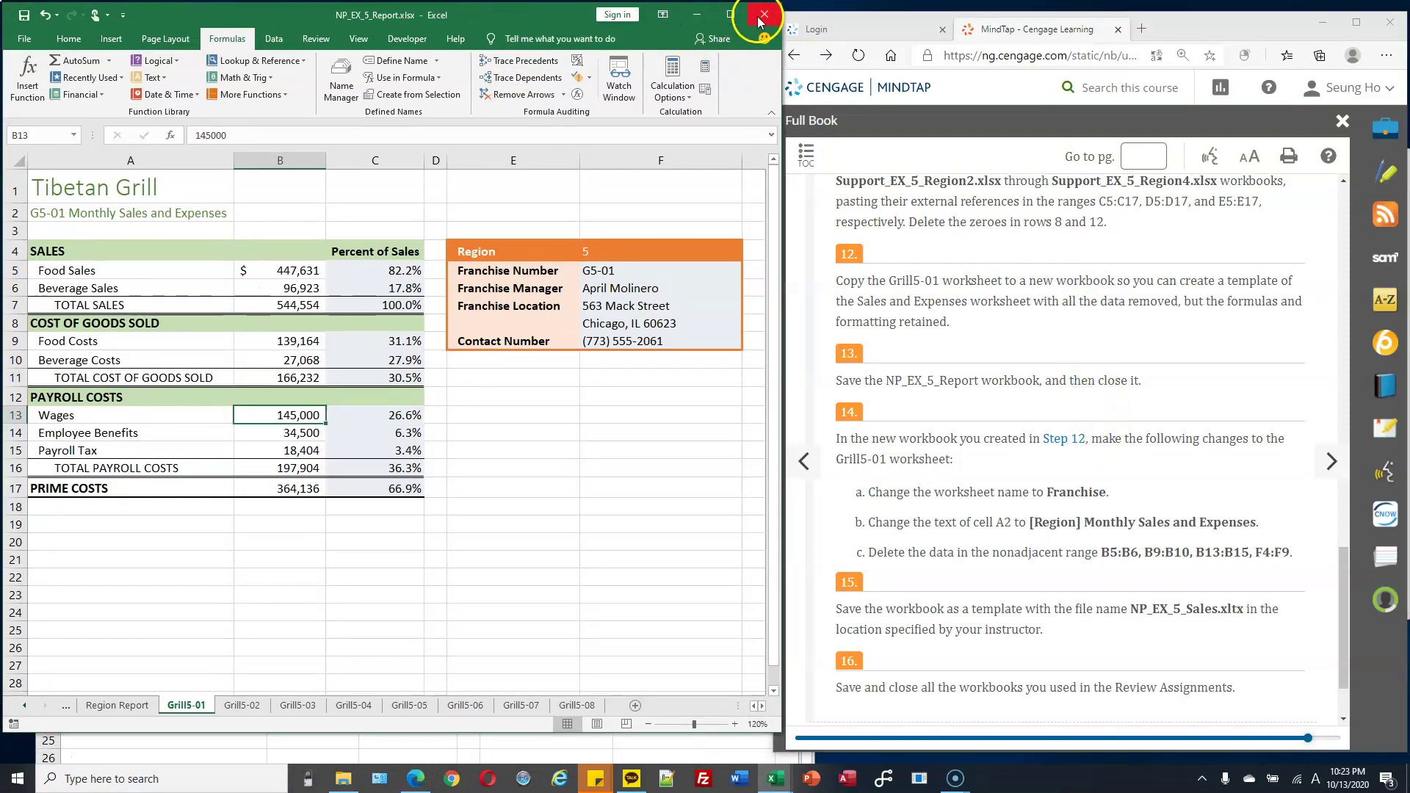
click(758, 16)
drag(570, 129, 556, 45)
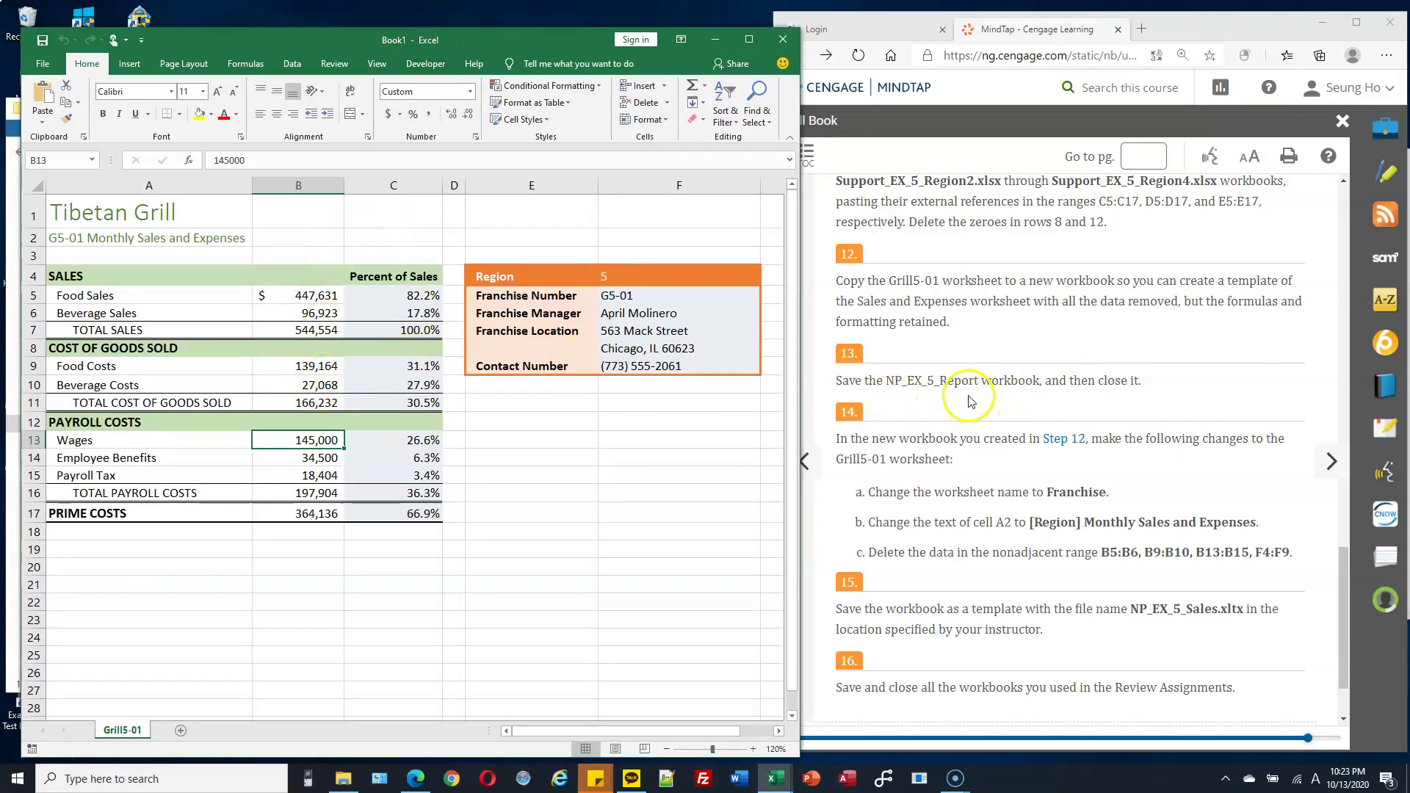
scroll(968, 425, down, 1)
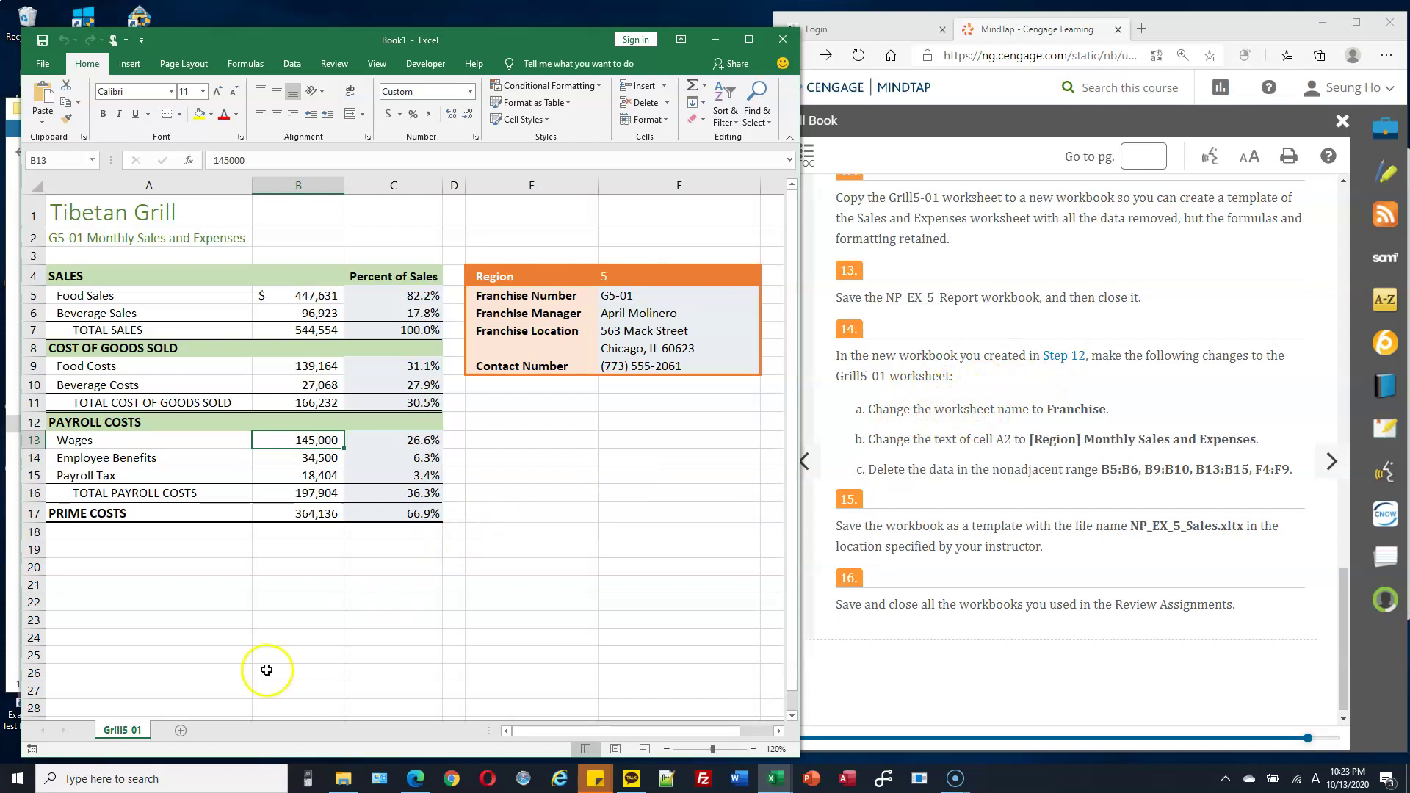
Rename the copied sheet to Franchise.
right_click(132, 732)
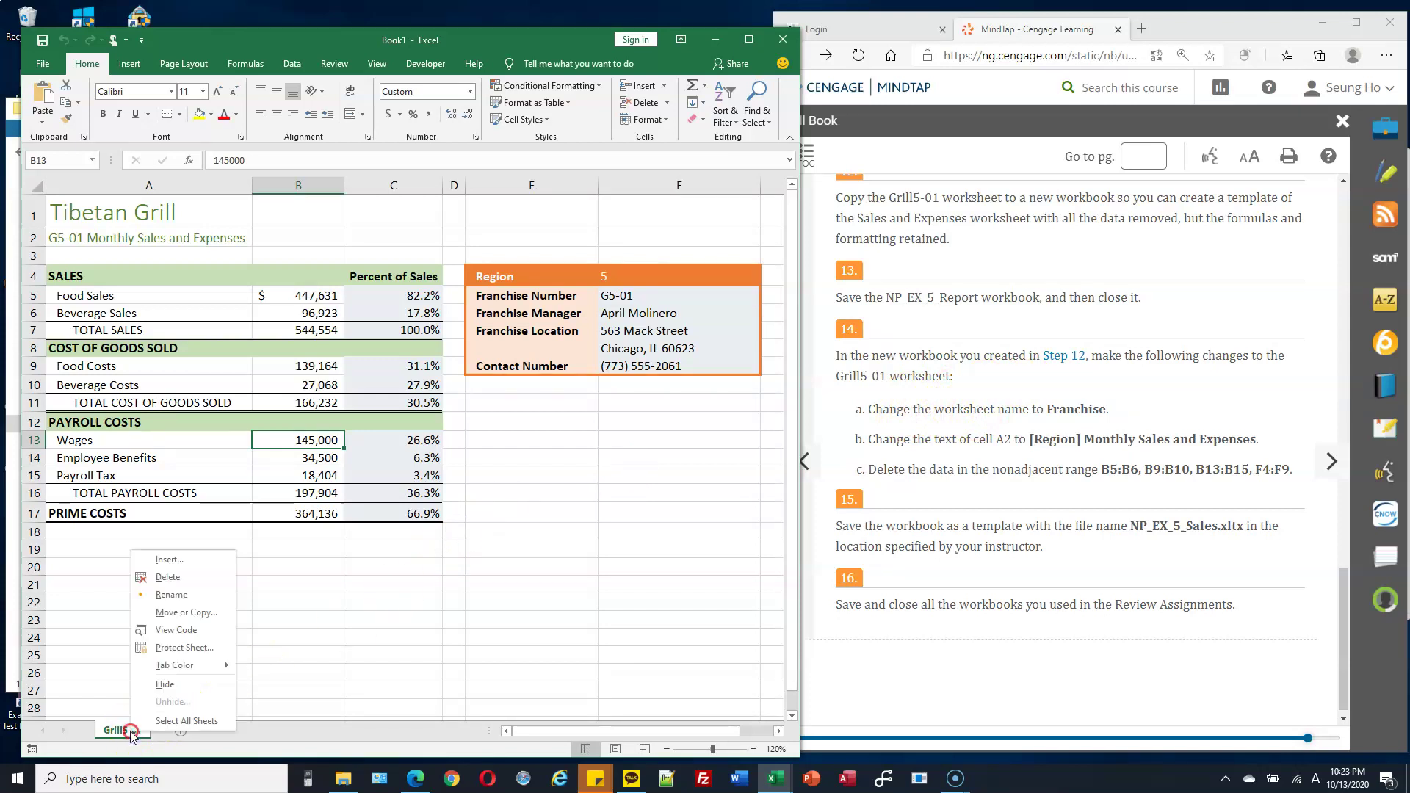
click(172, 595)
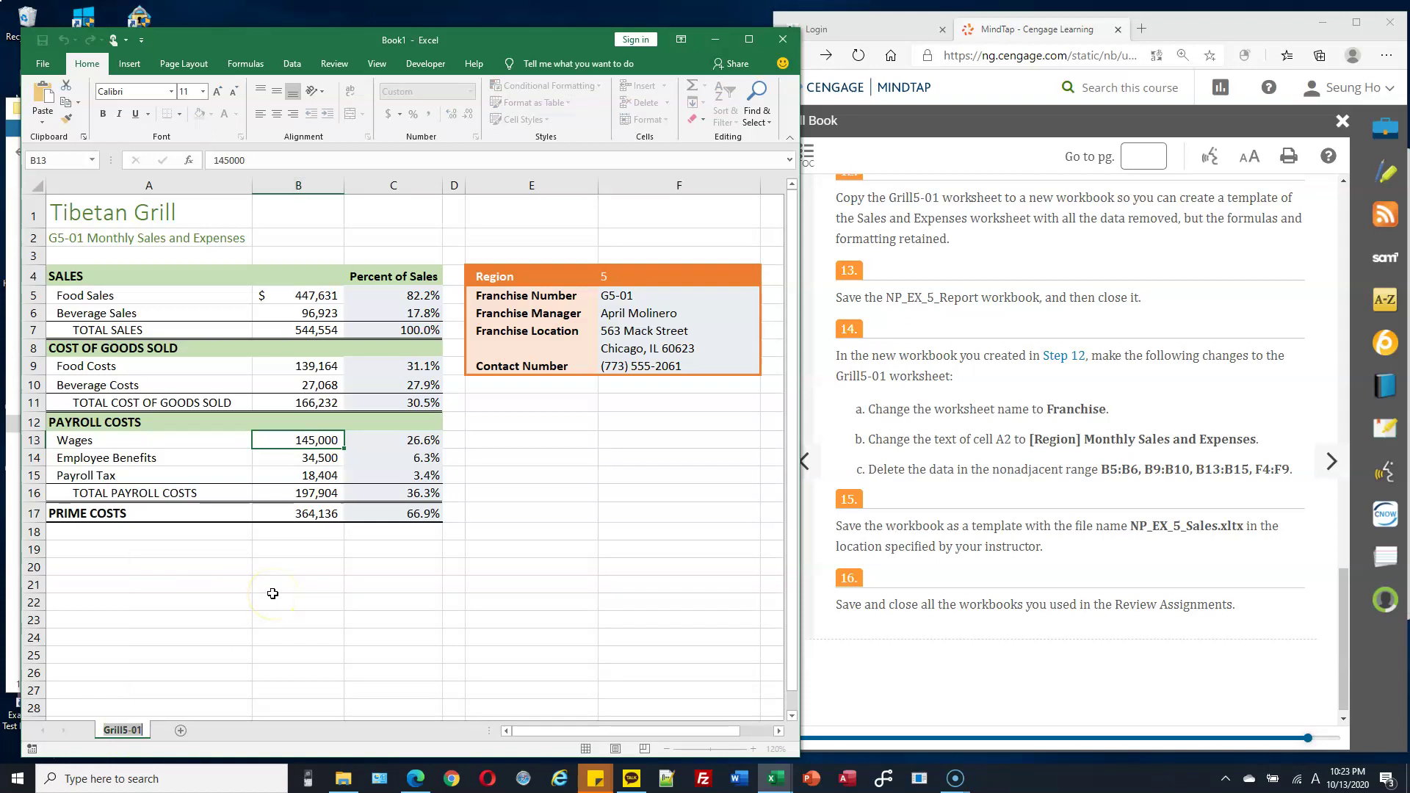
text(Franchise)
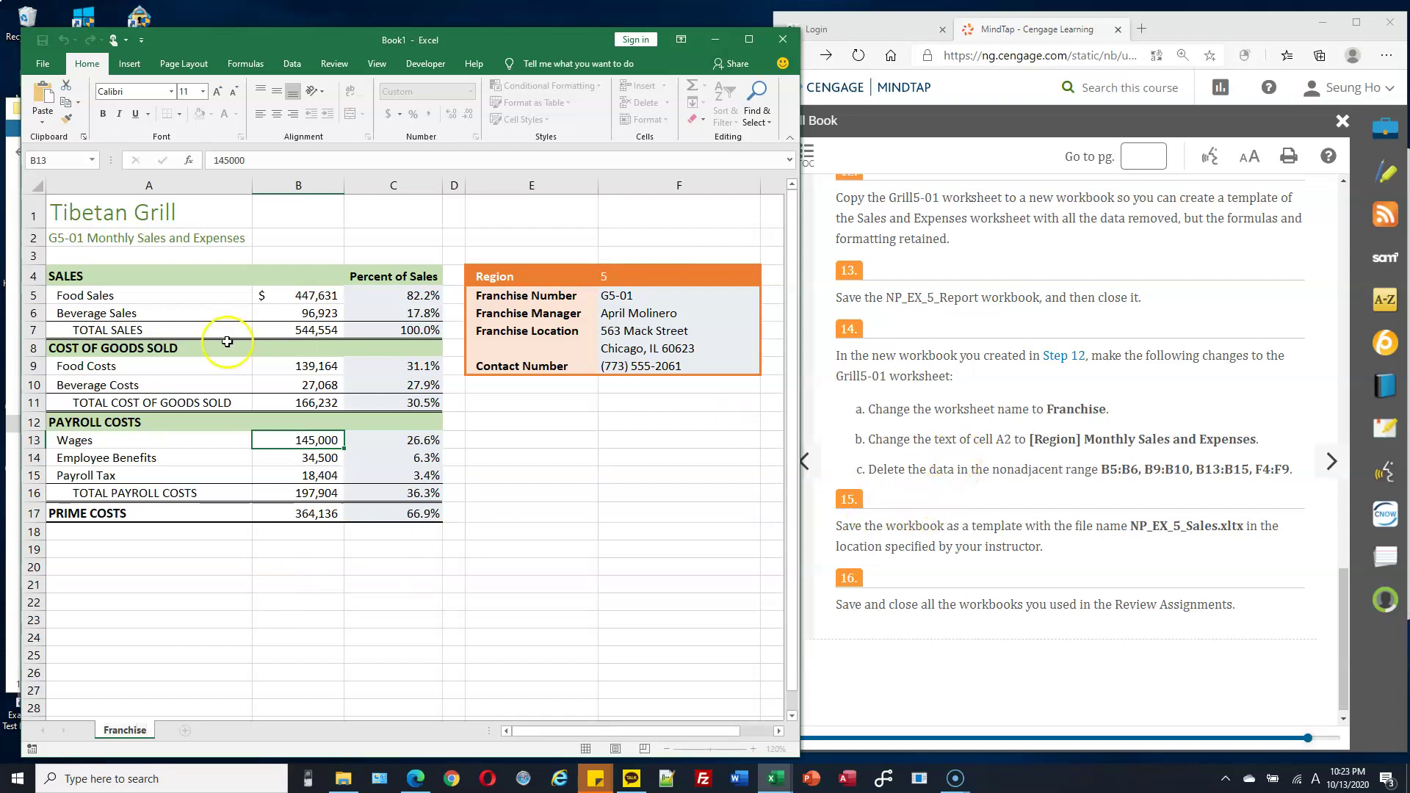
Replace cell A2's text with '[Region] Monthly Sales and Expenses' copied from the instructions.
click(151, 239)
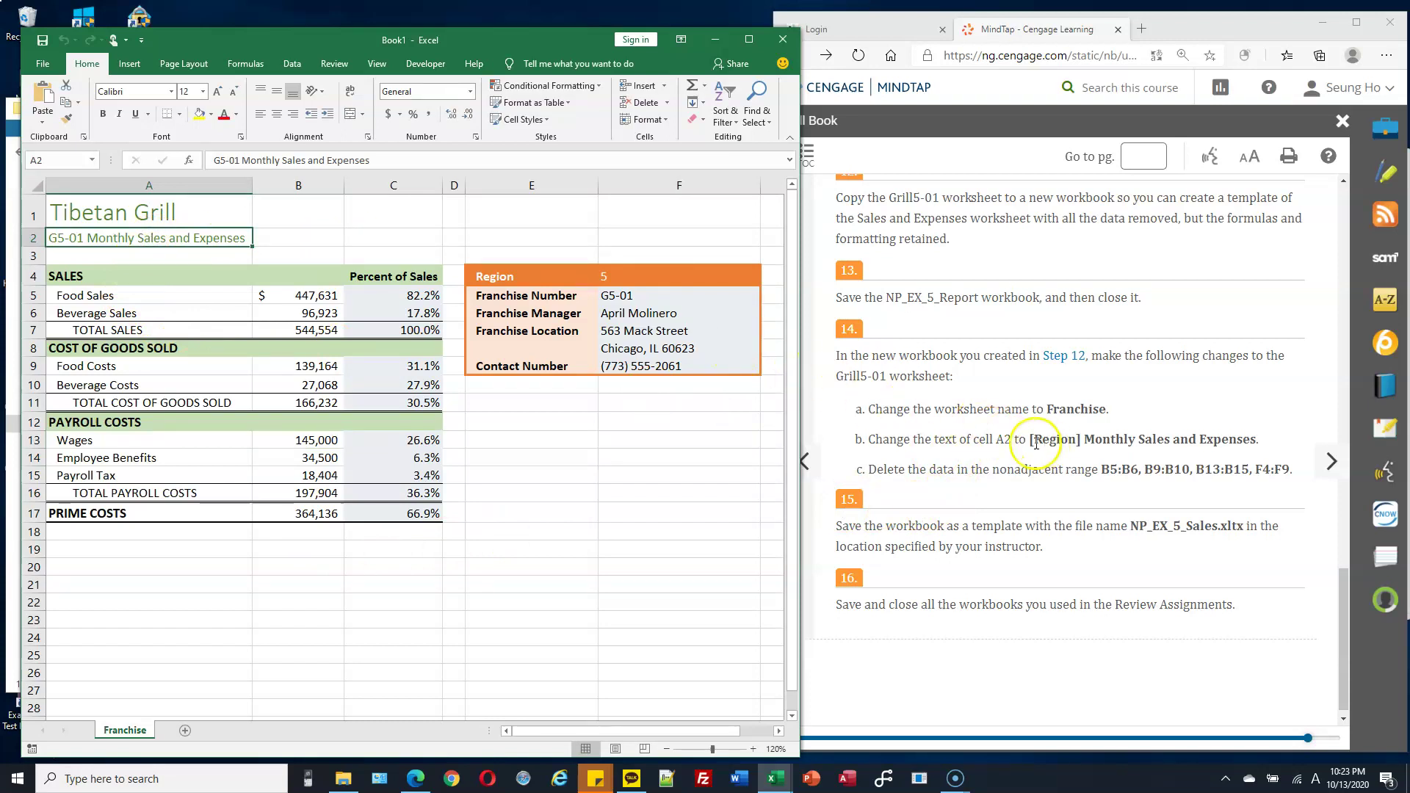
drag(1032, 438, 1262, 440)
key(ctrl+c)
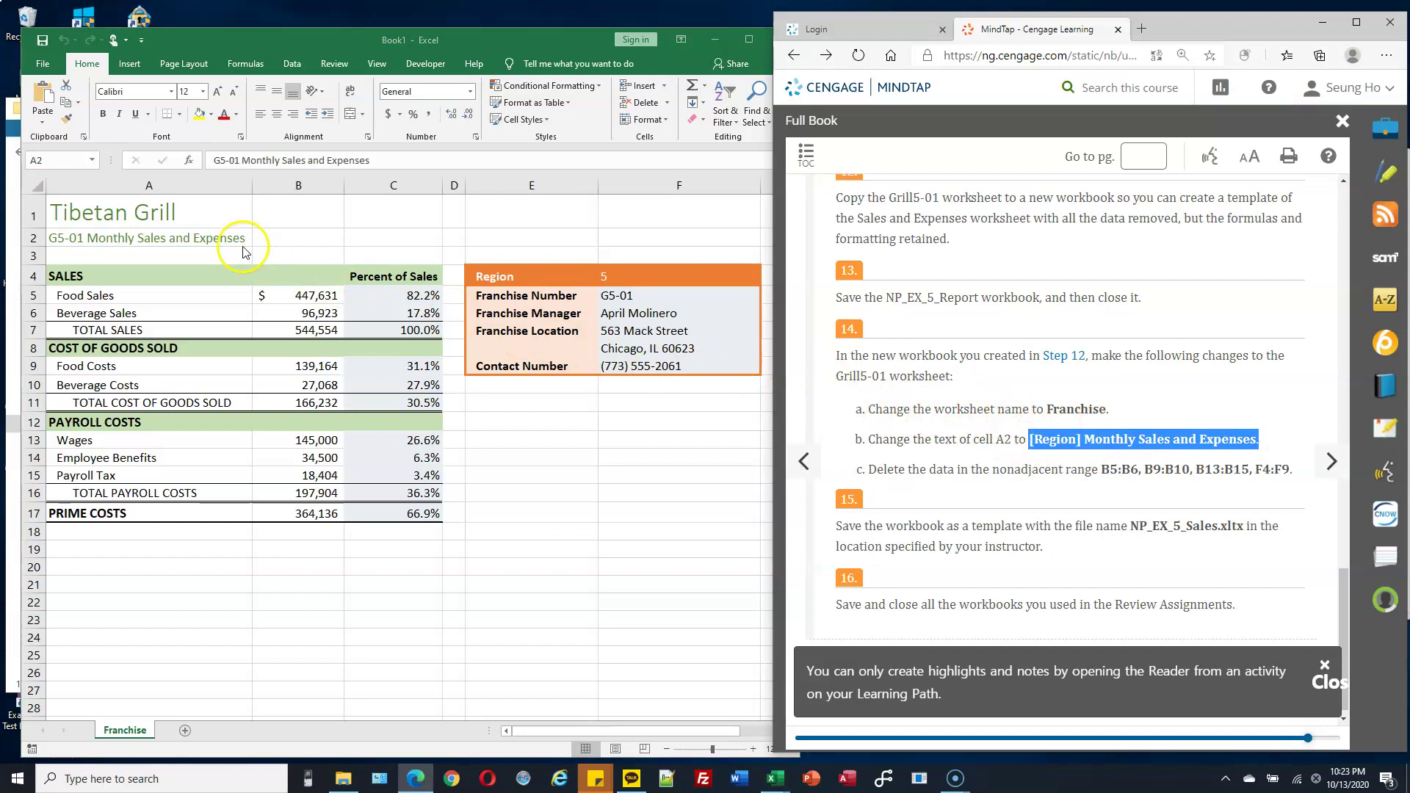
click(220, 240)
double_click(221, 240)
drag(250, 239, 47, 239)
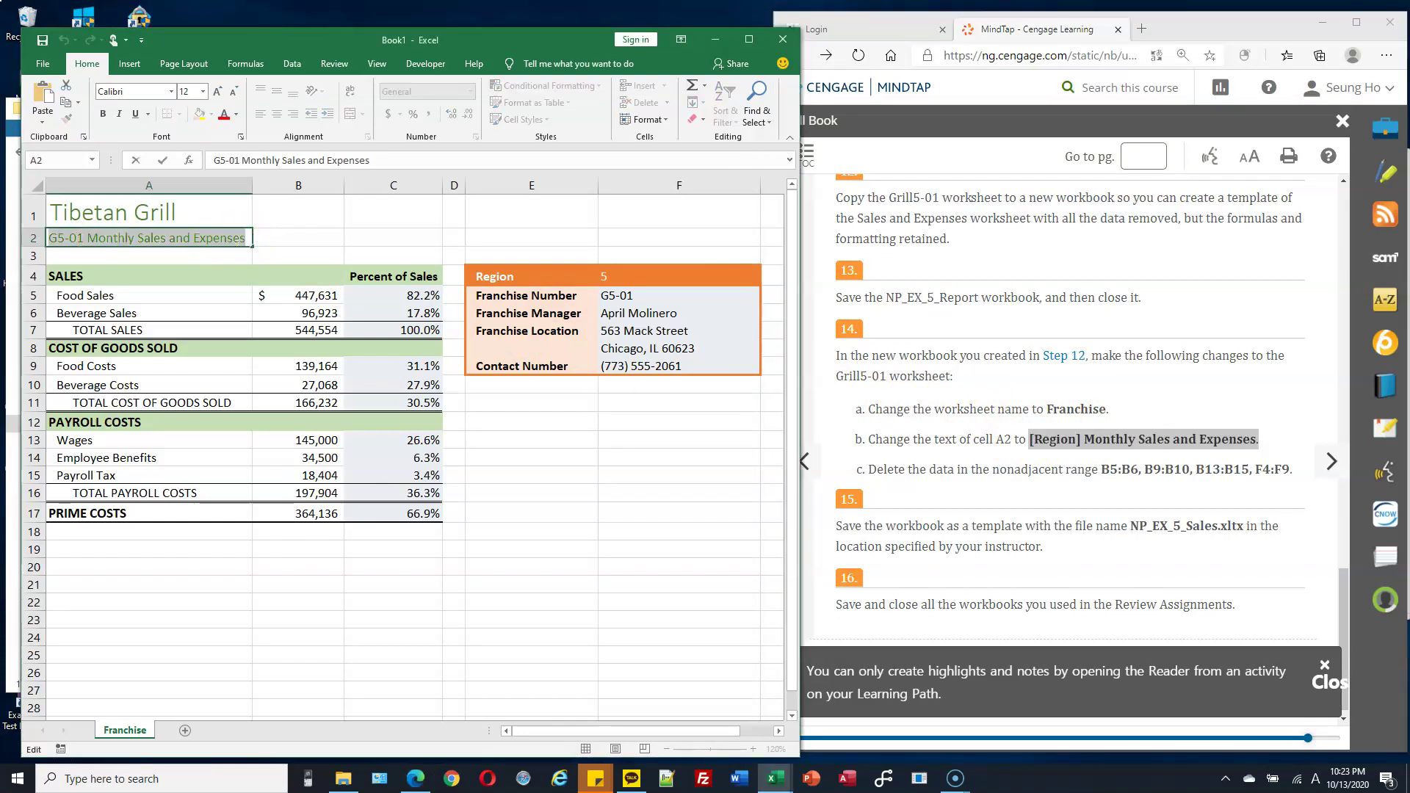
key(ctrl+v)
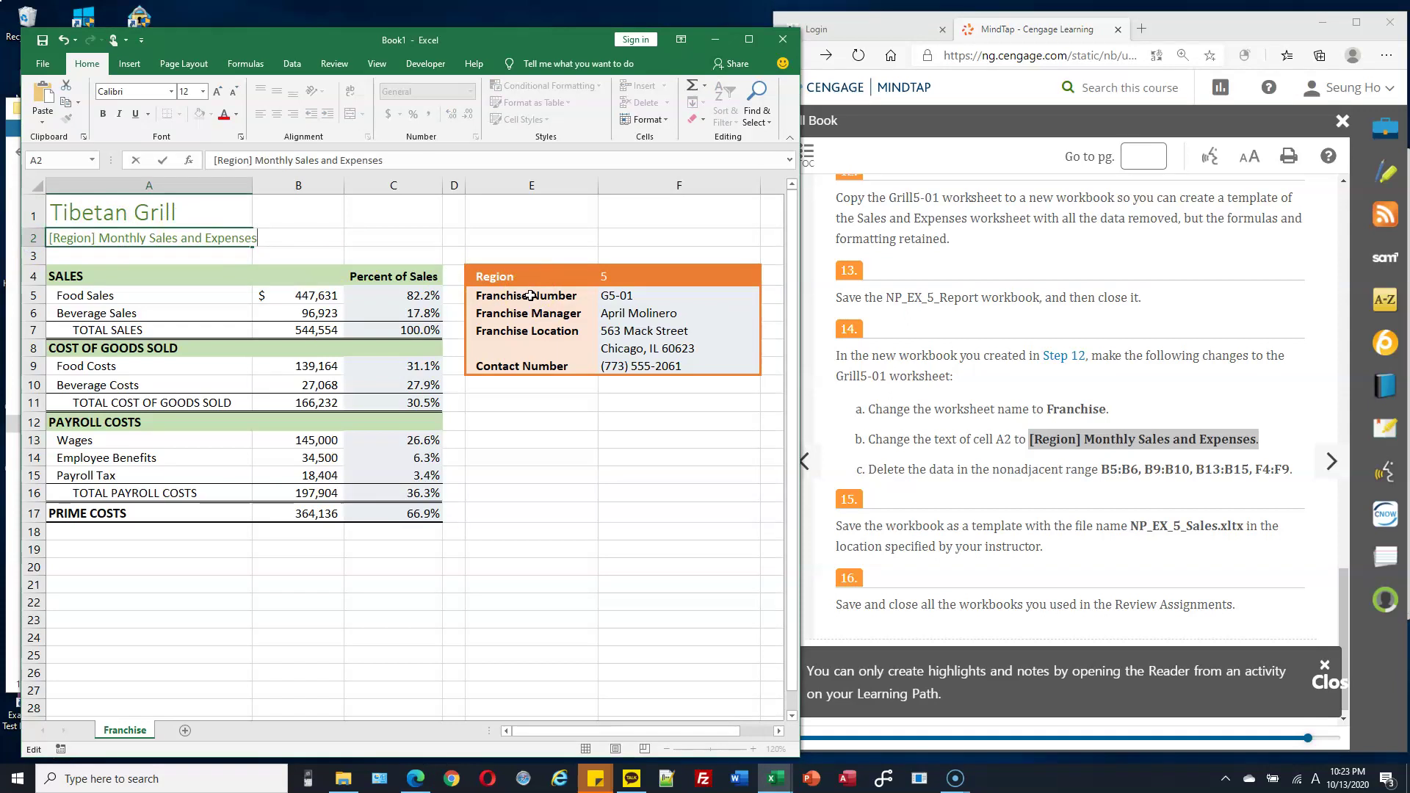
key(Return)
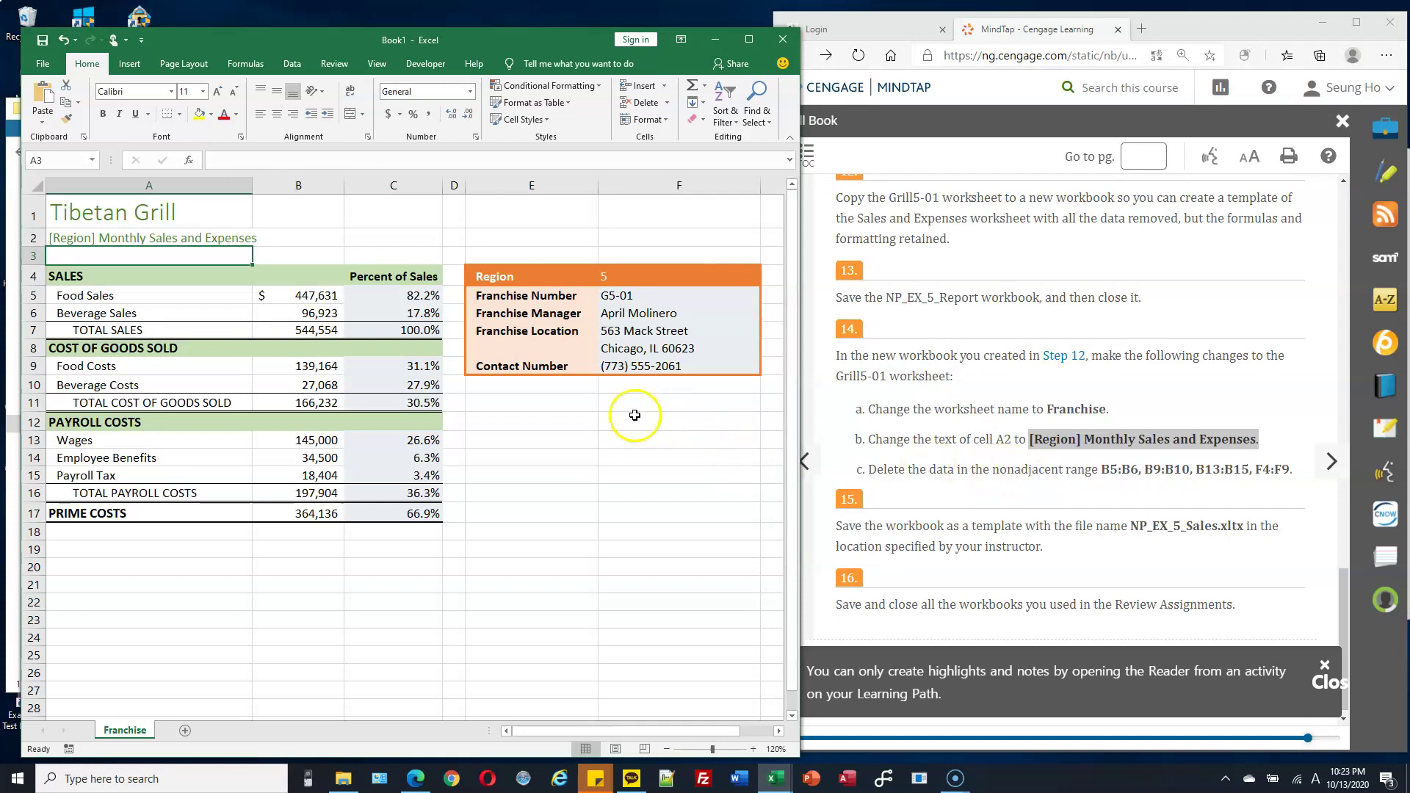
Clear the input amounts in B5:B6, B9:B10 and B13:B15.
click(329, 296)
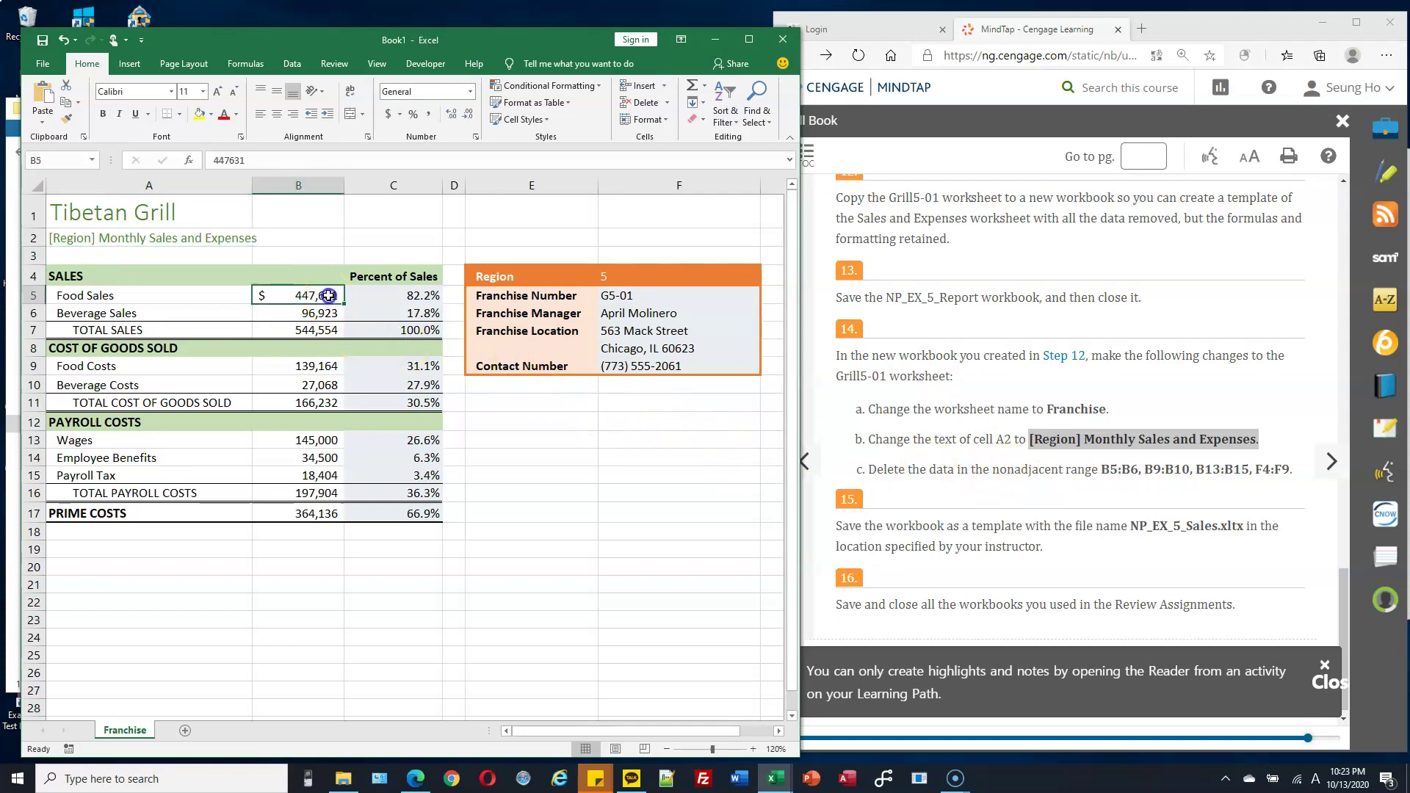
drag(326, 302, 325, 310)
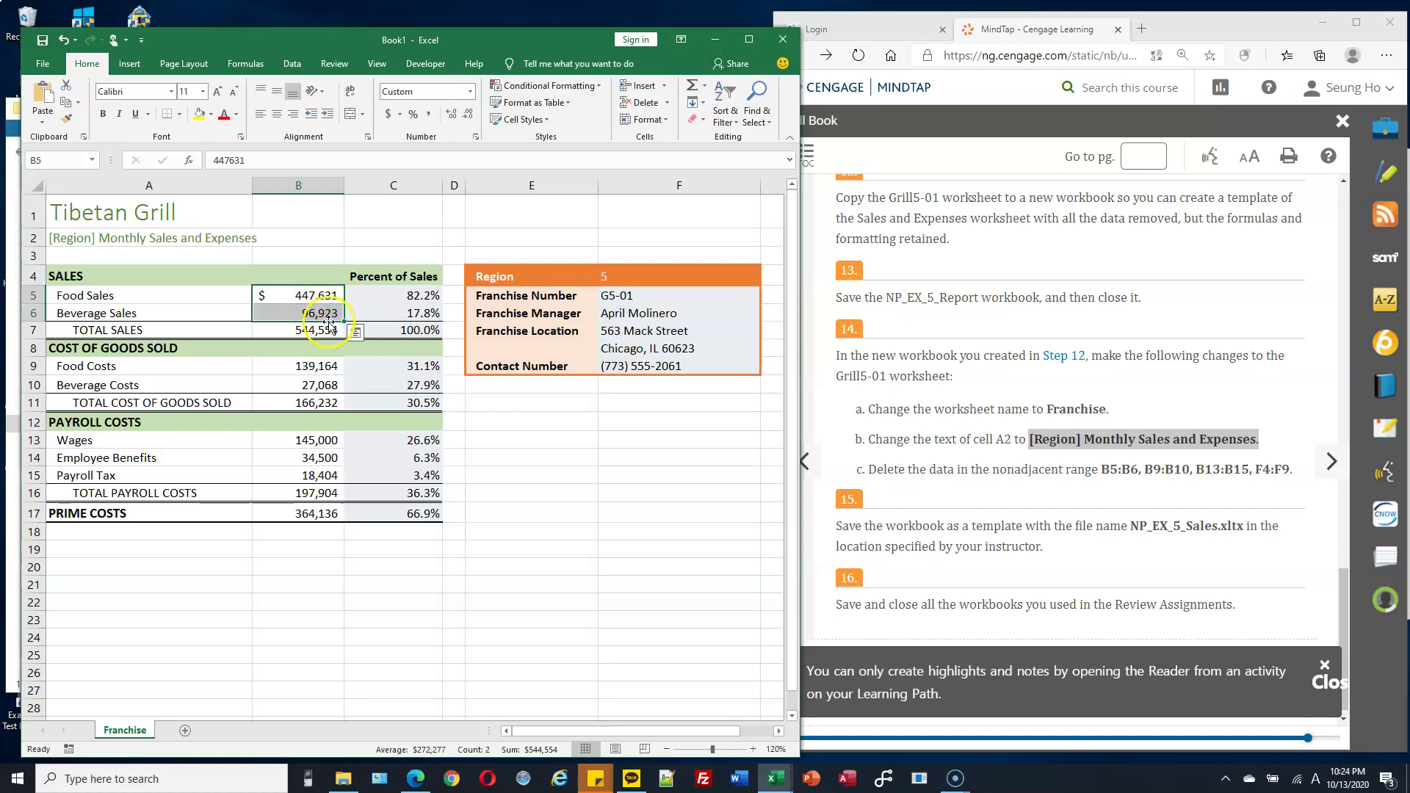
key(Delete)
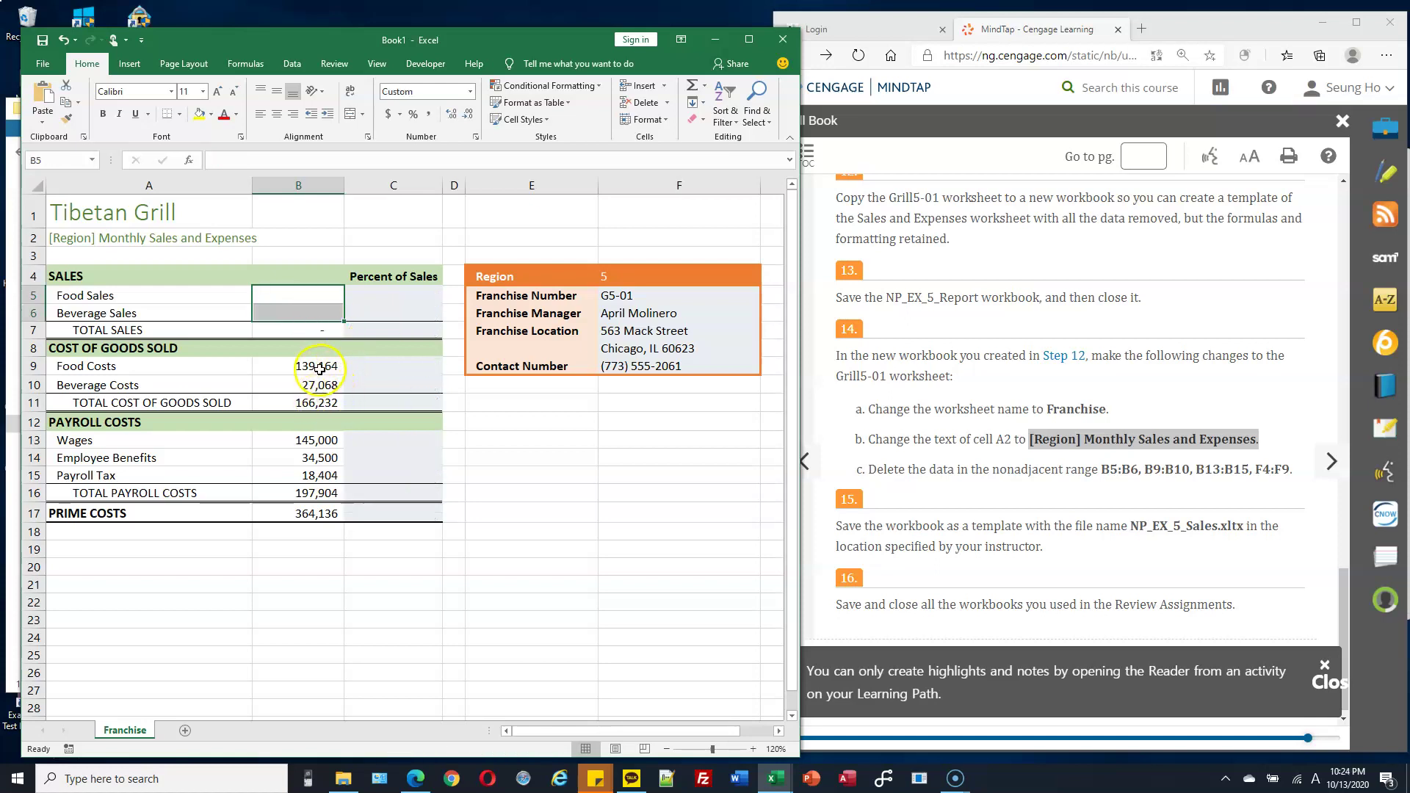
drag(329, 367, 327, 384)
key(Delete)
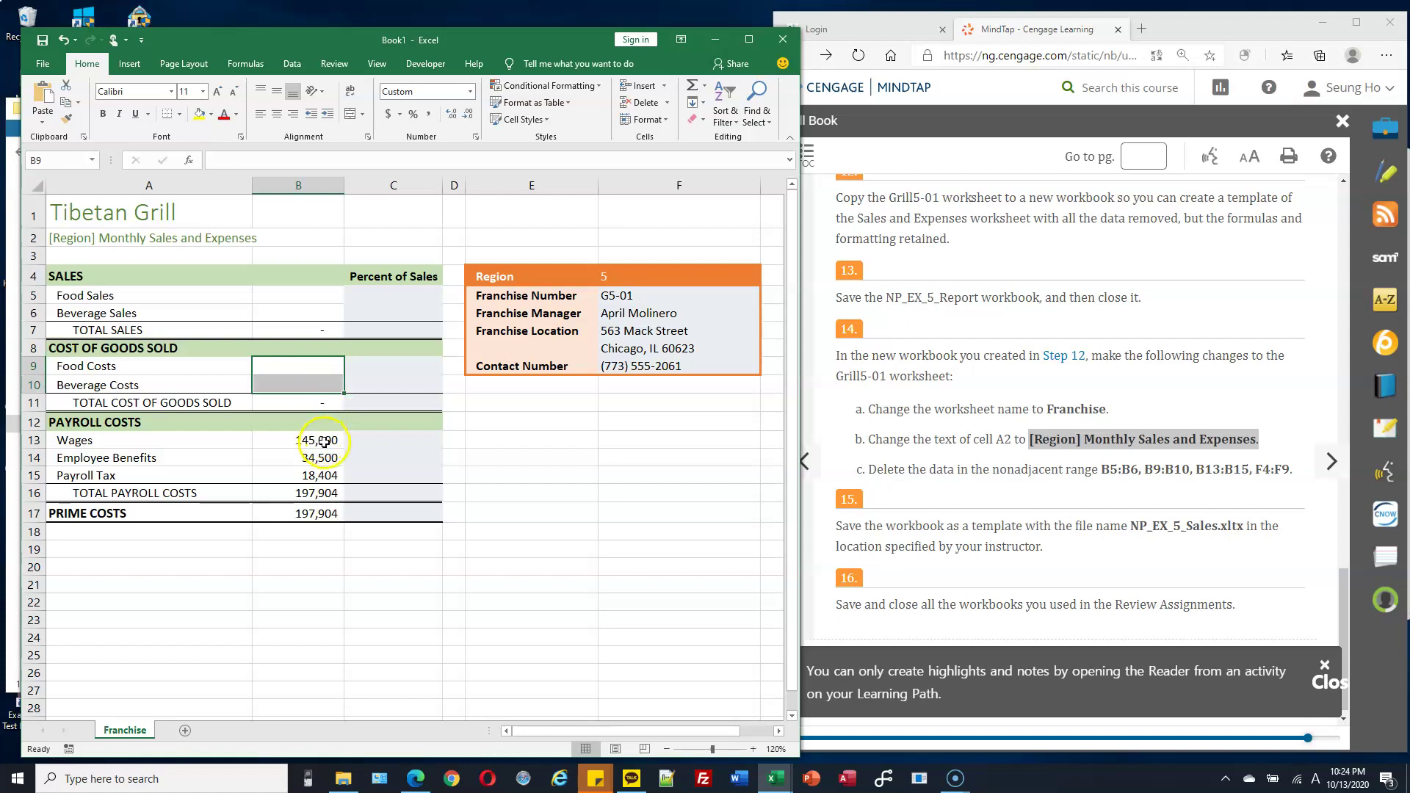
click(324, 441)
drag(324, 446, 322, 474)
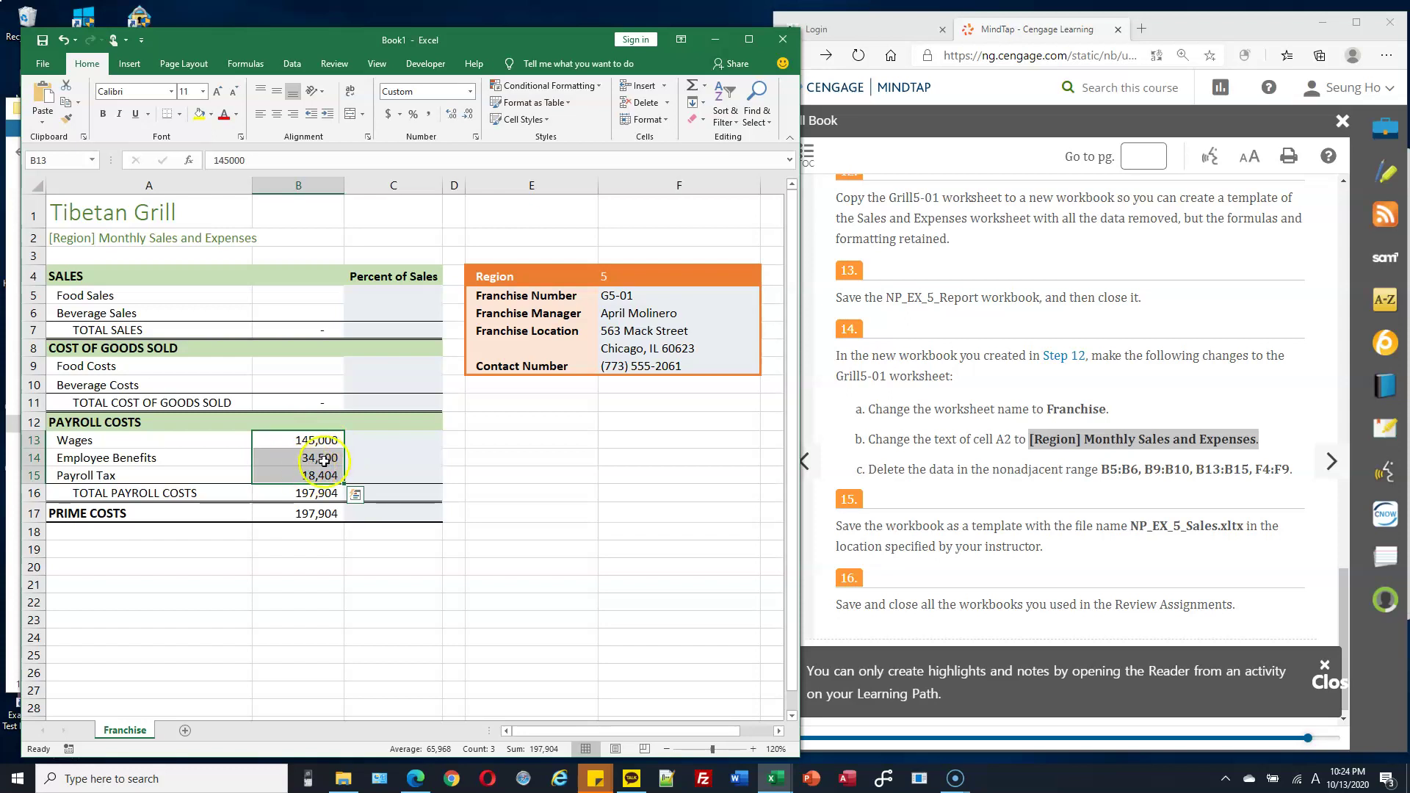
key(Delete)
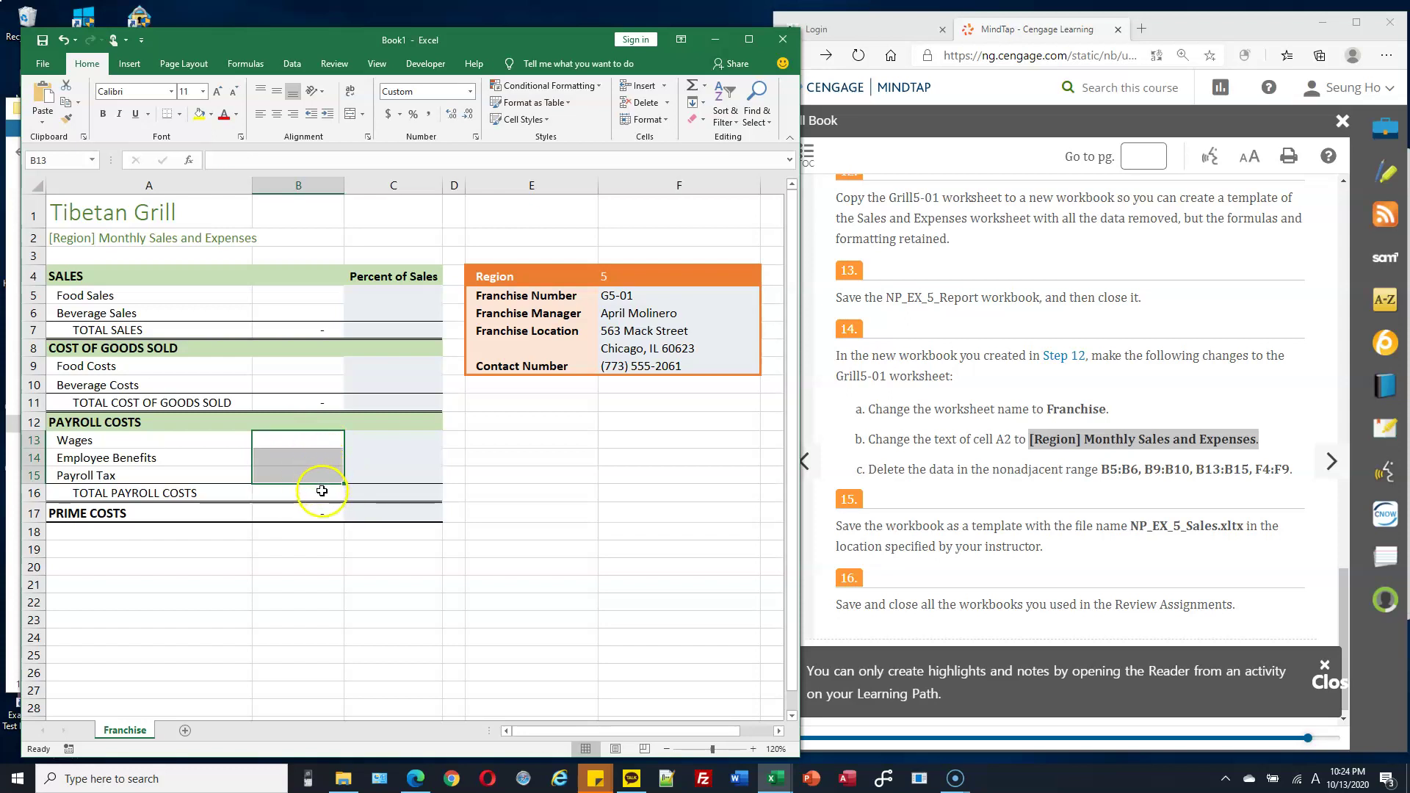
Verify the total and percentage formulas now show dashes for the emptied inputs.
click(321, 494)
click(323, 521)
click(322, 495)
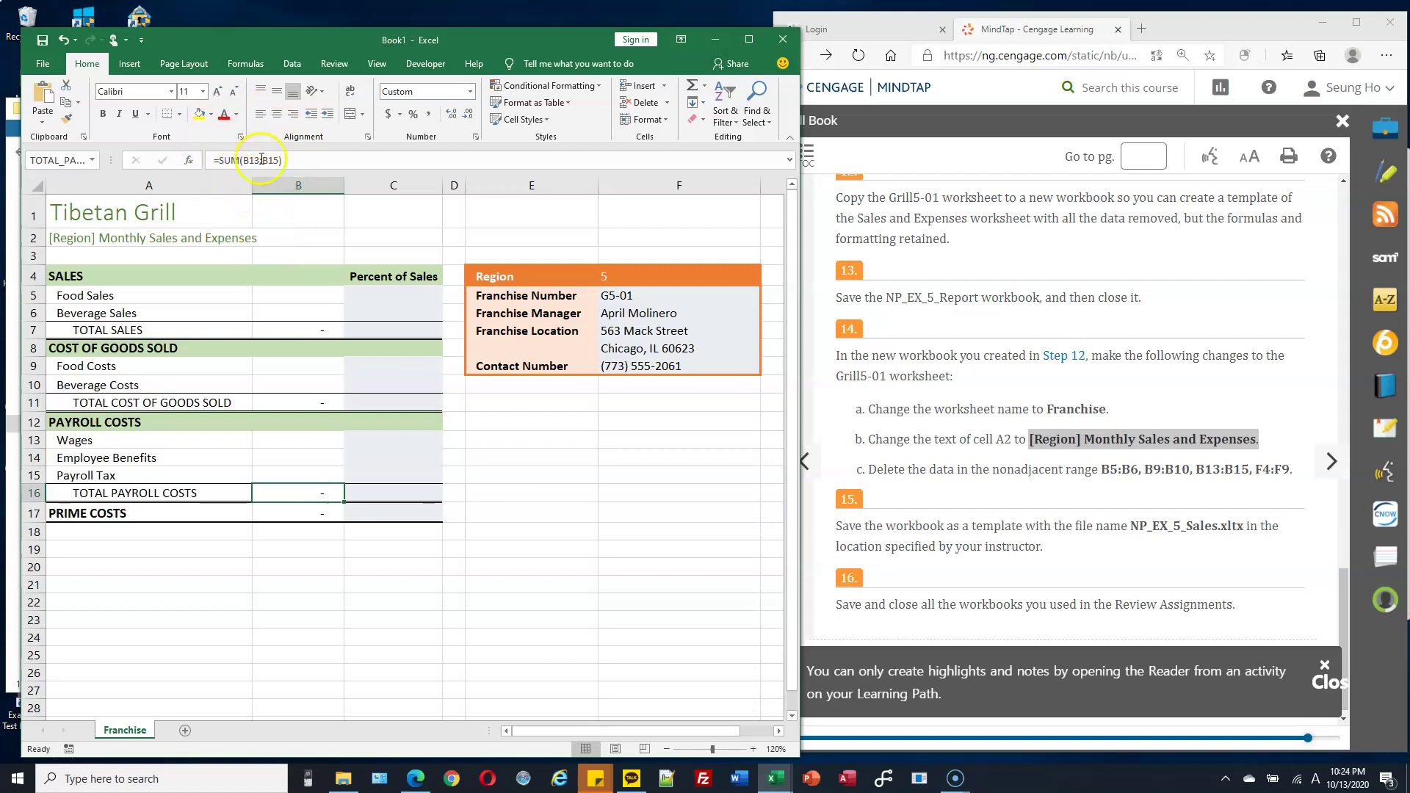
click(317, 332)
click(384, 309)
click(404, 296)
drag(313, 295, 311, 309)
drag(315, 368, 314, 381)
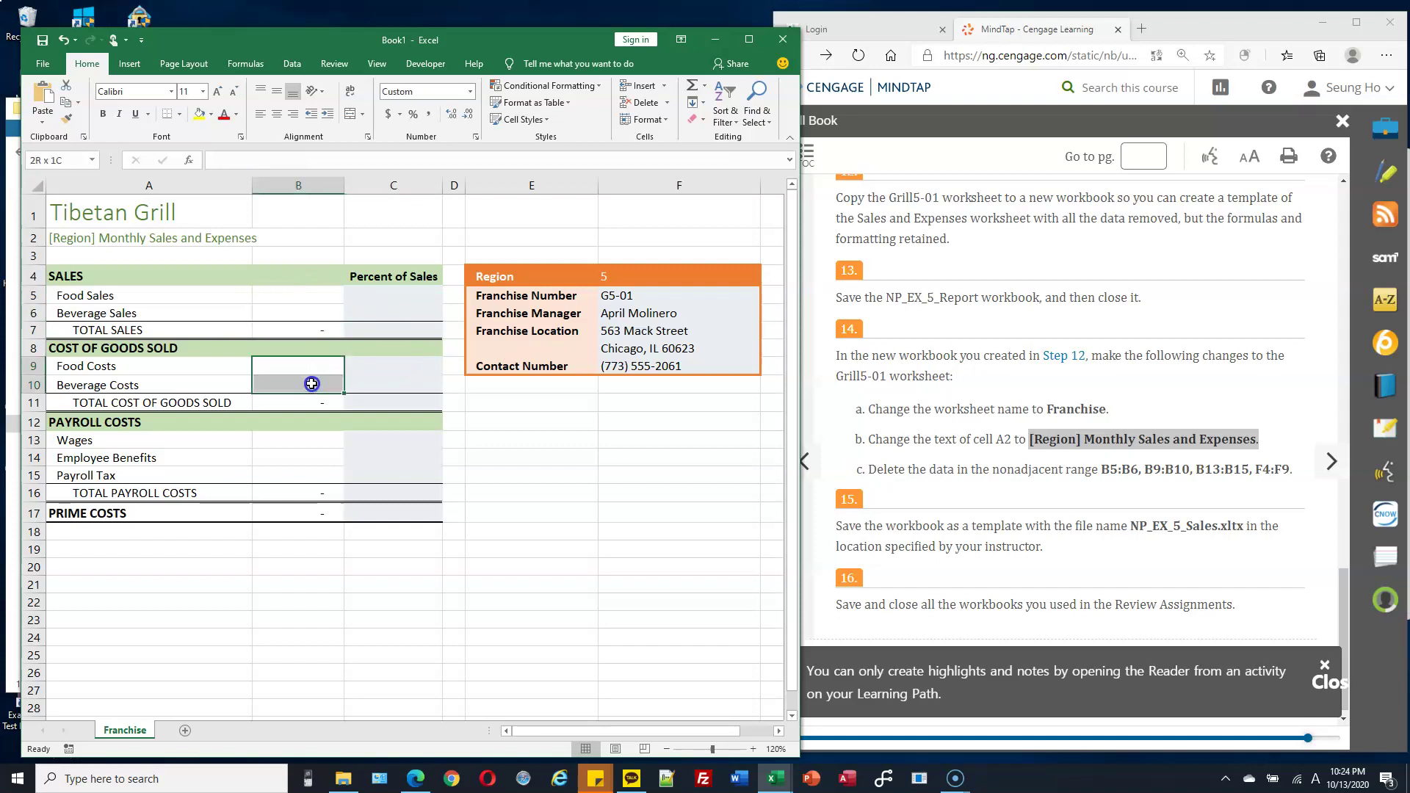
drag(314, 441, 316, 471)
click(1078, 441)
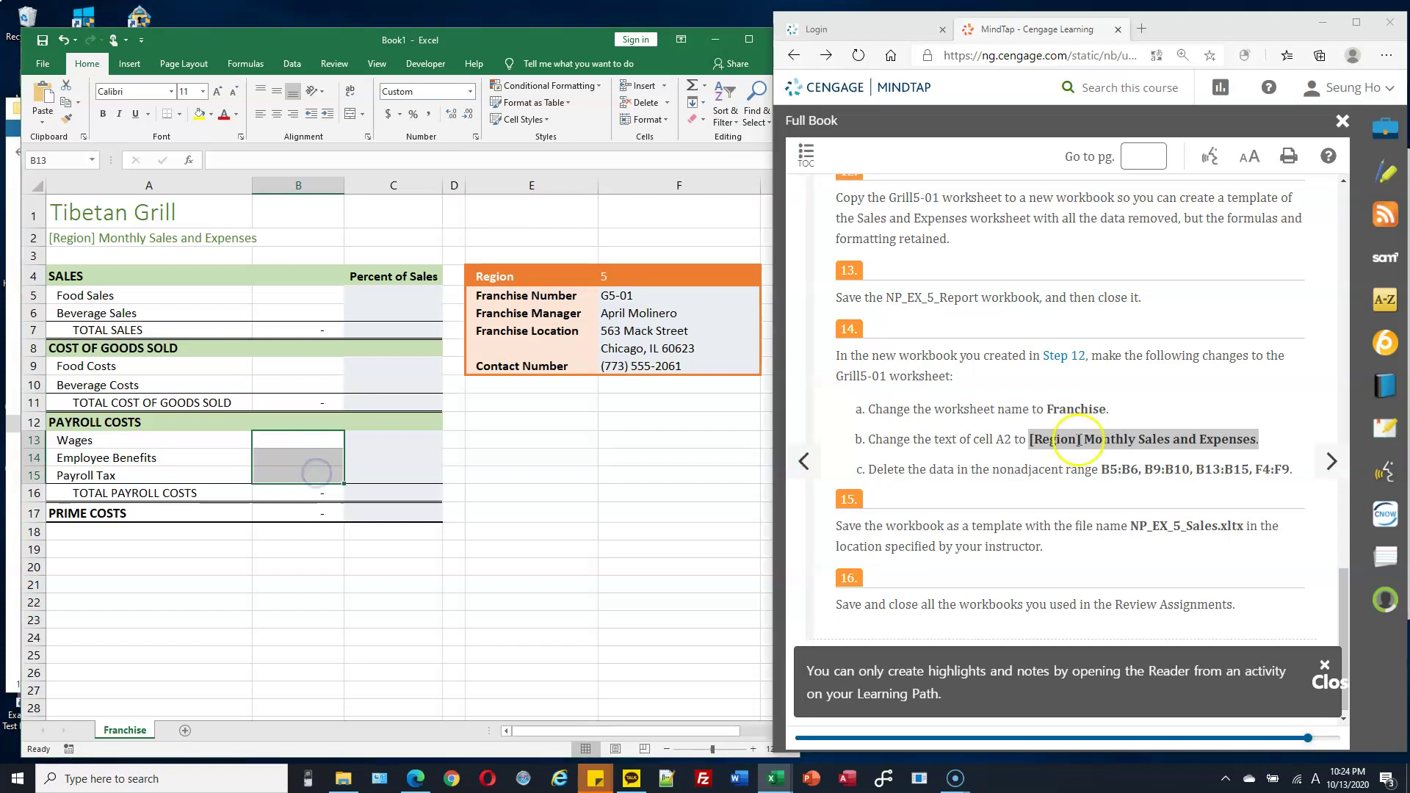
click(48, 64)
Open the Save As dialog and browse to the Homework folder under CS103.
click(46, 64)
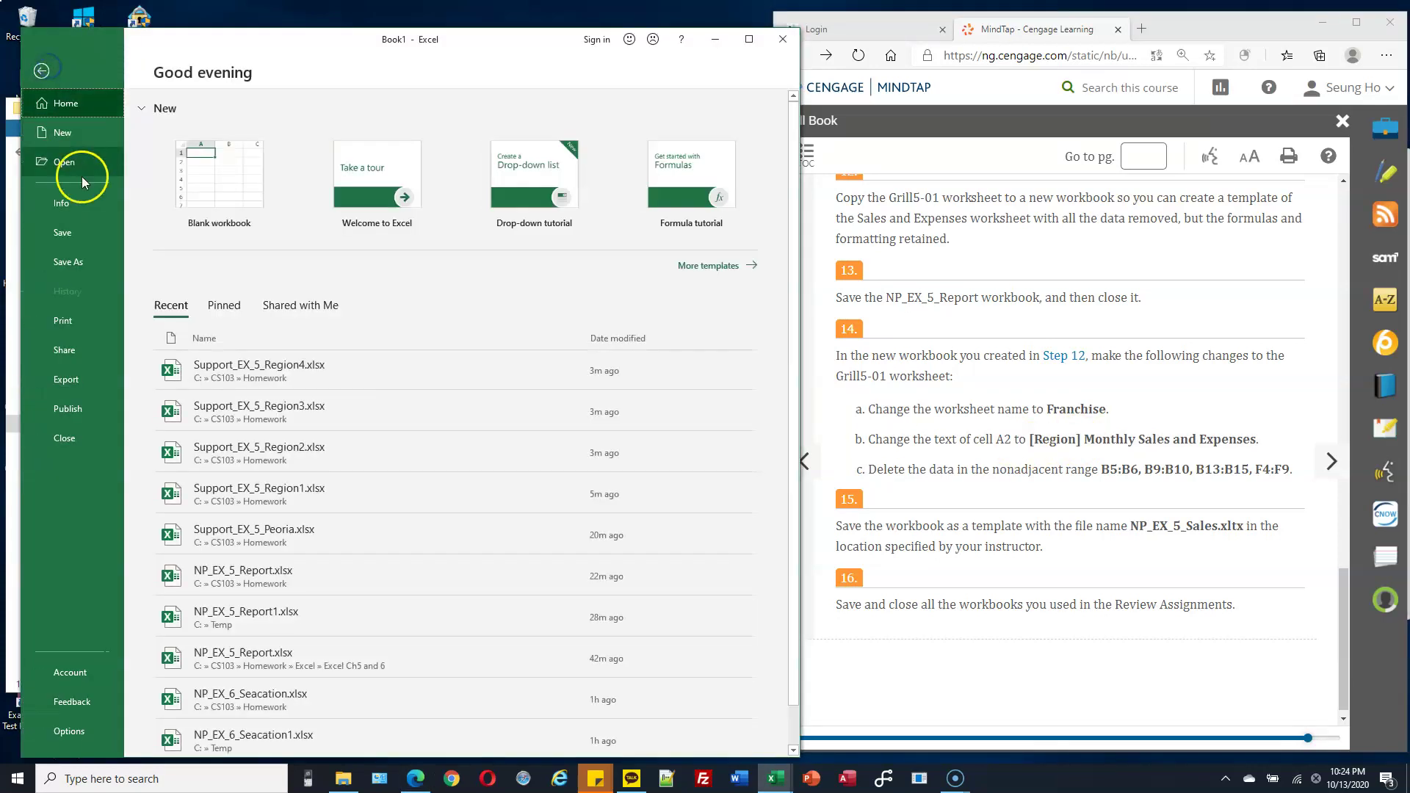
click(86, 262)
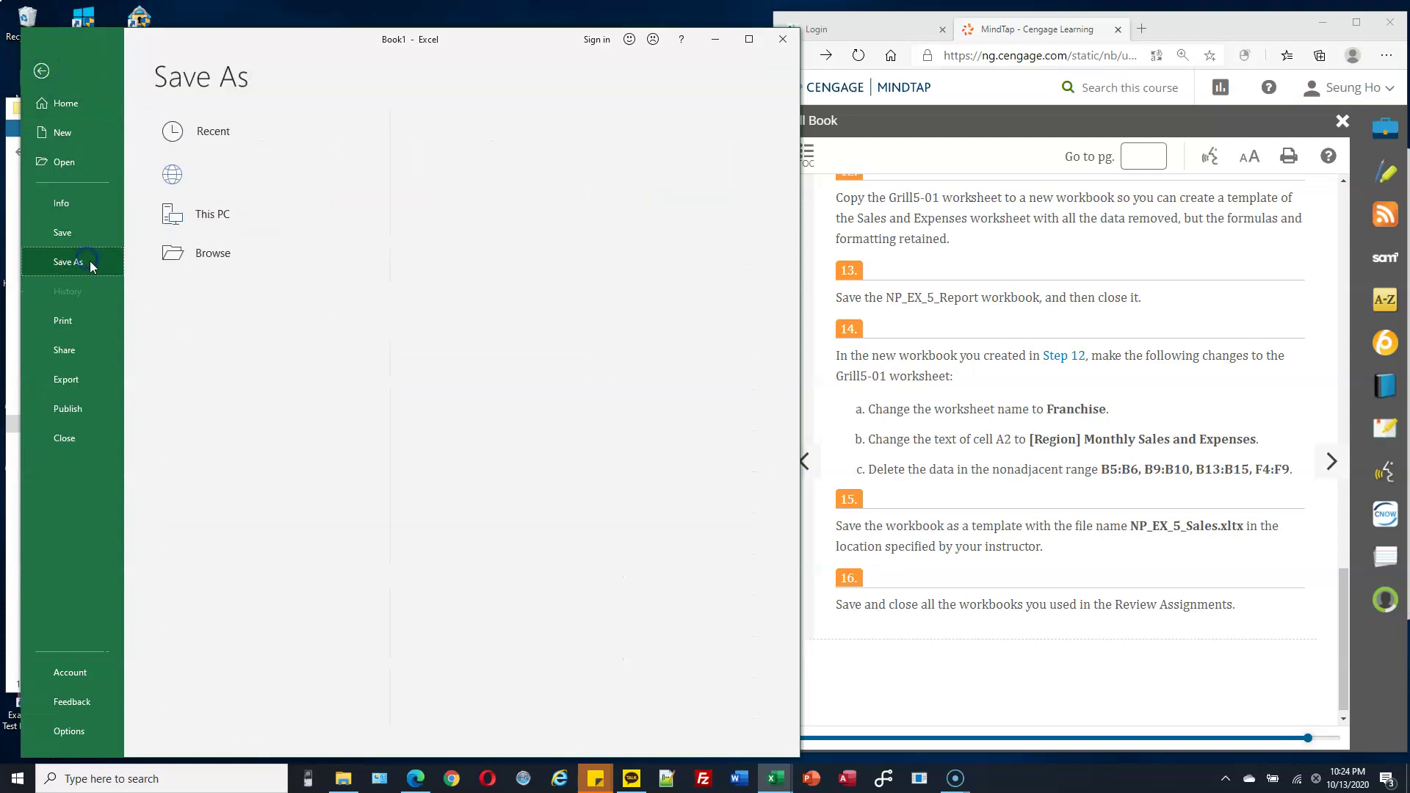
click(214, 298)
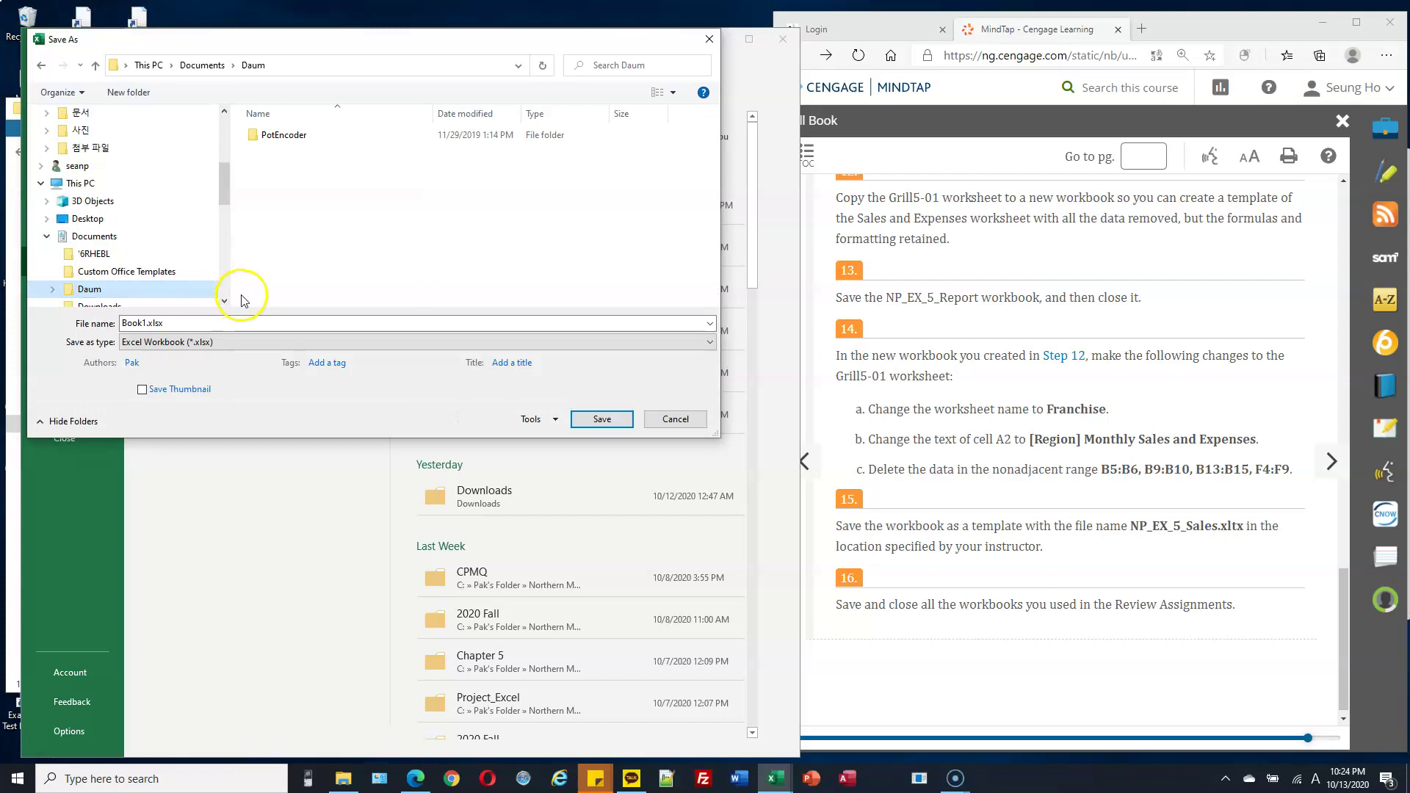
drag(224, 190, 222, 244)
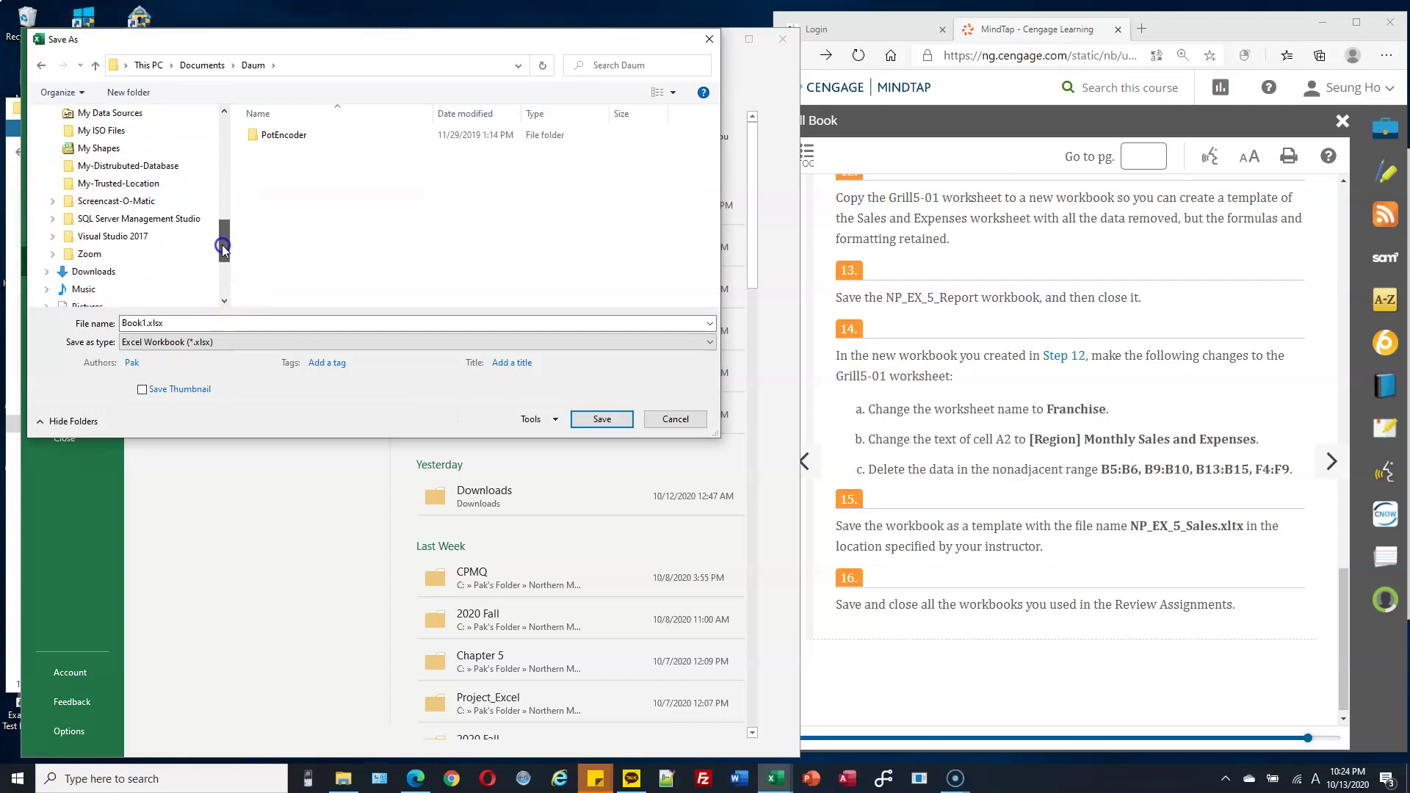
click(48, 272)
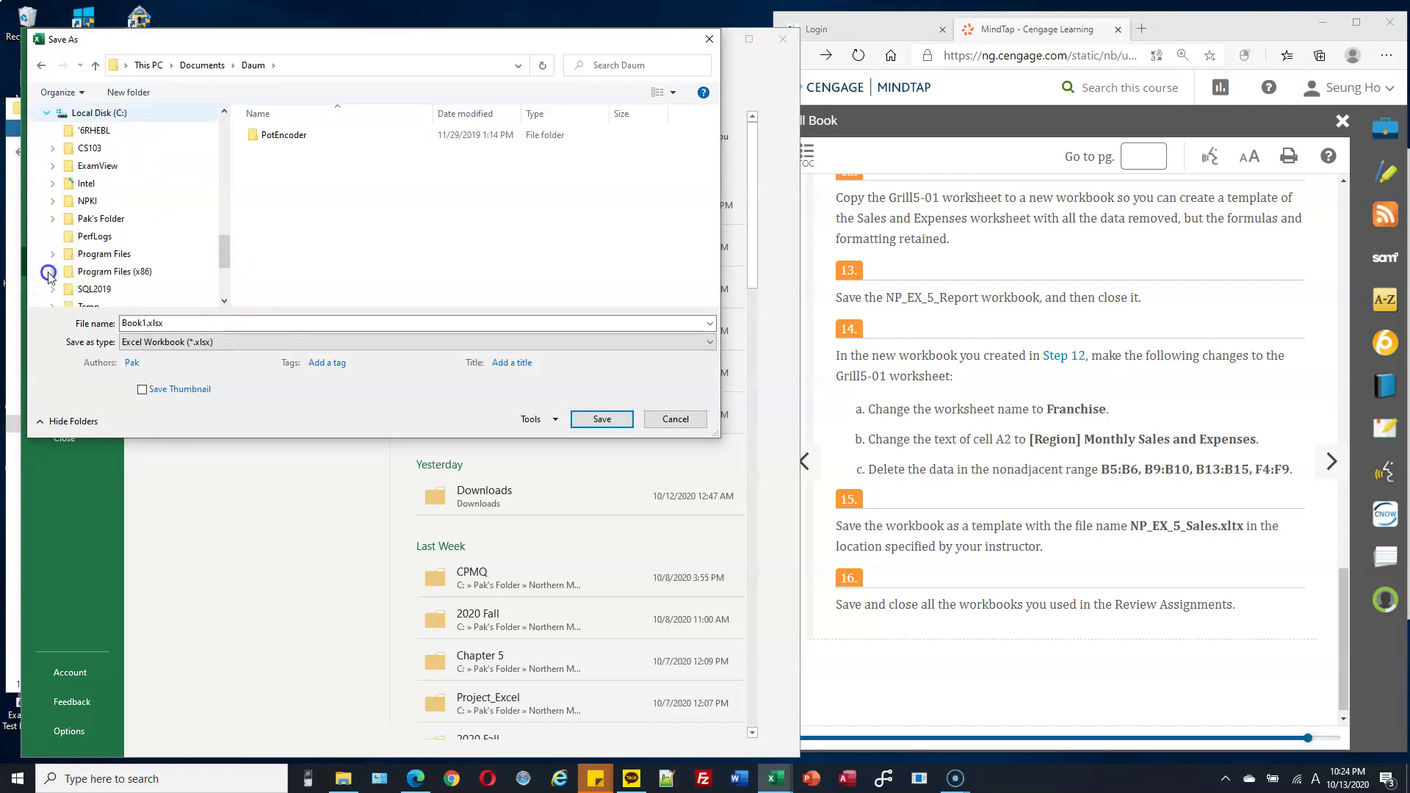
click(52, 148)
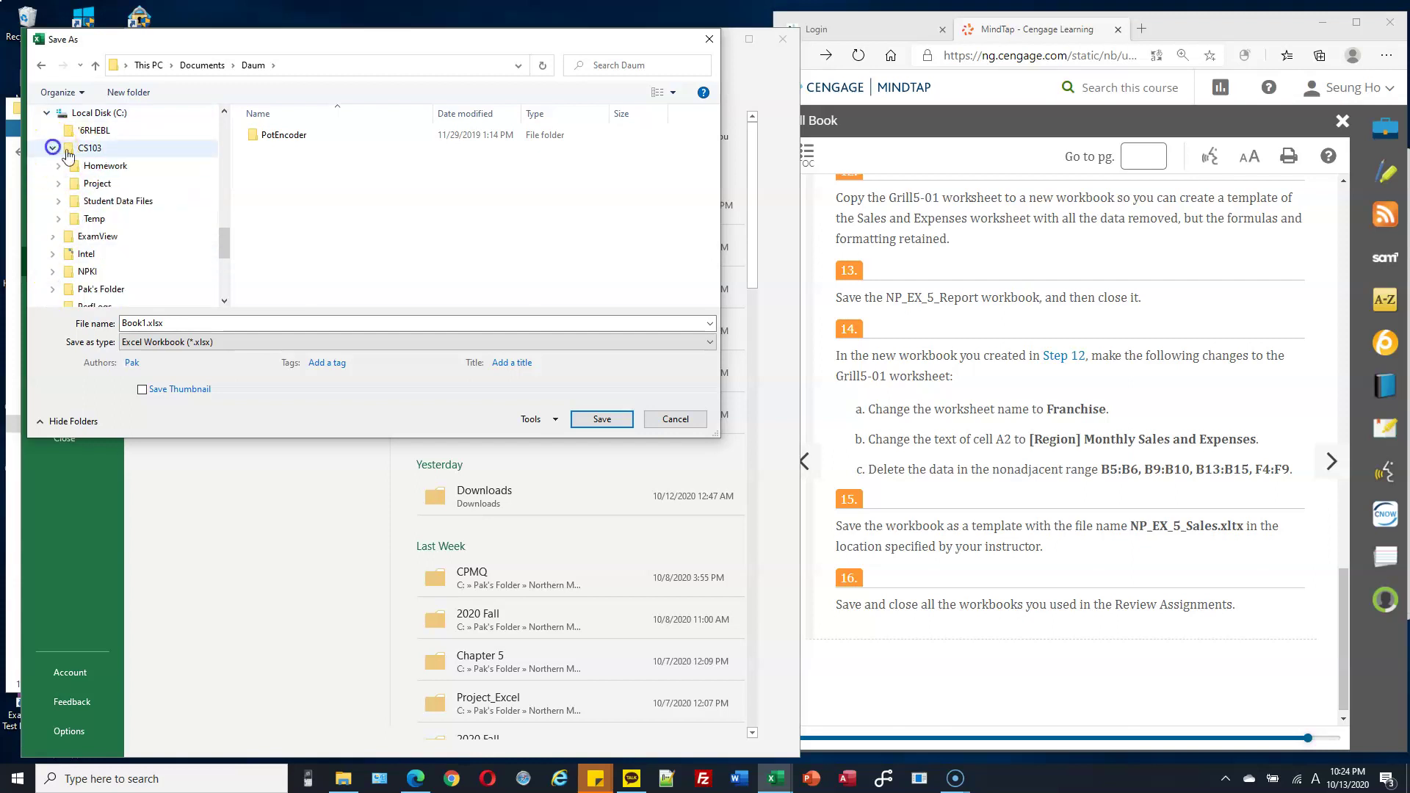
click(103, 166)
Save as Excel Template (*.xltx) named NP_EX_5_Sales, approving replacement of the existing file.
click(209, 342)
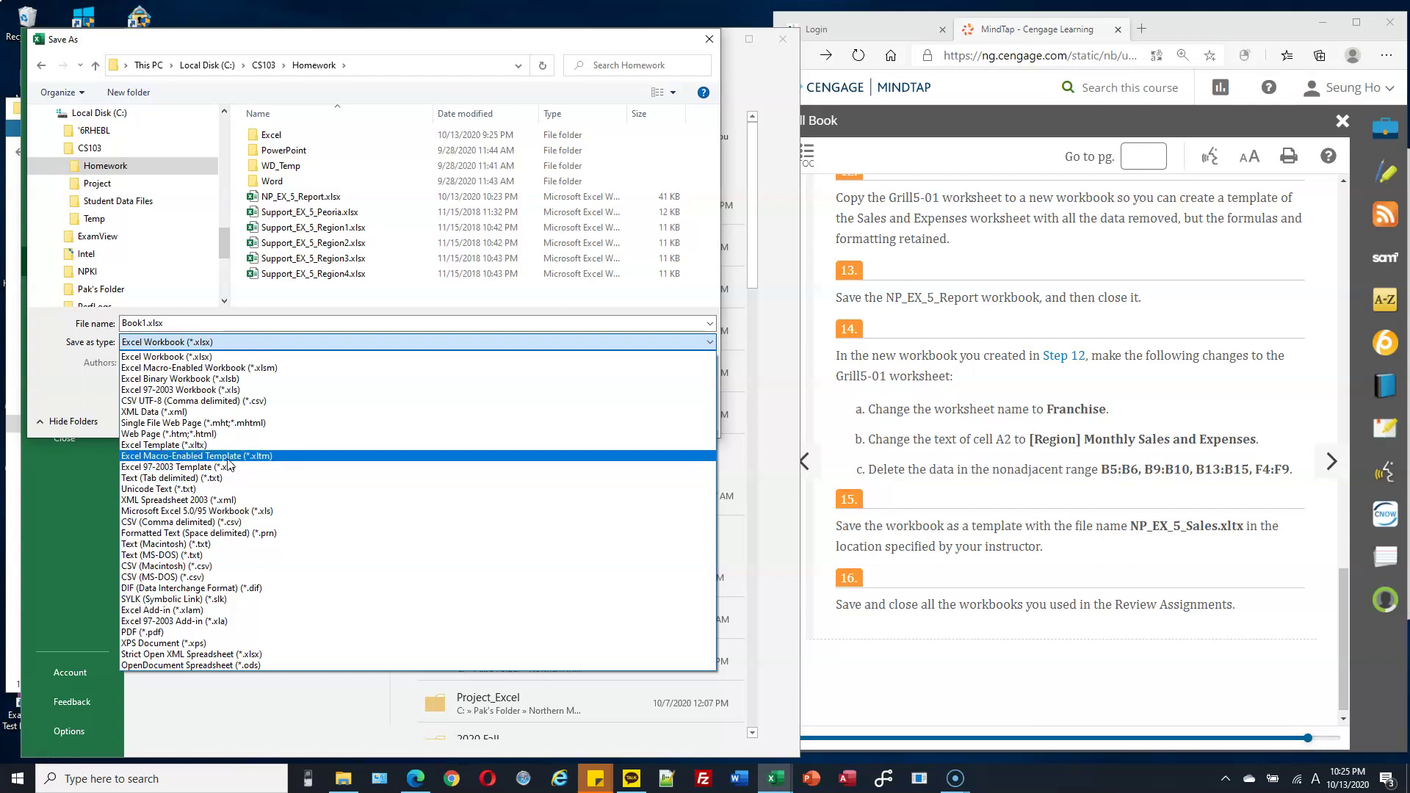
click(217, 451)
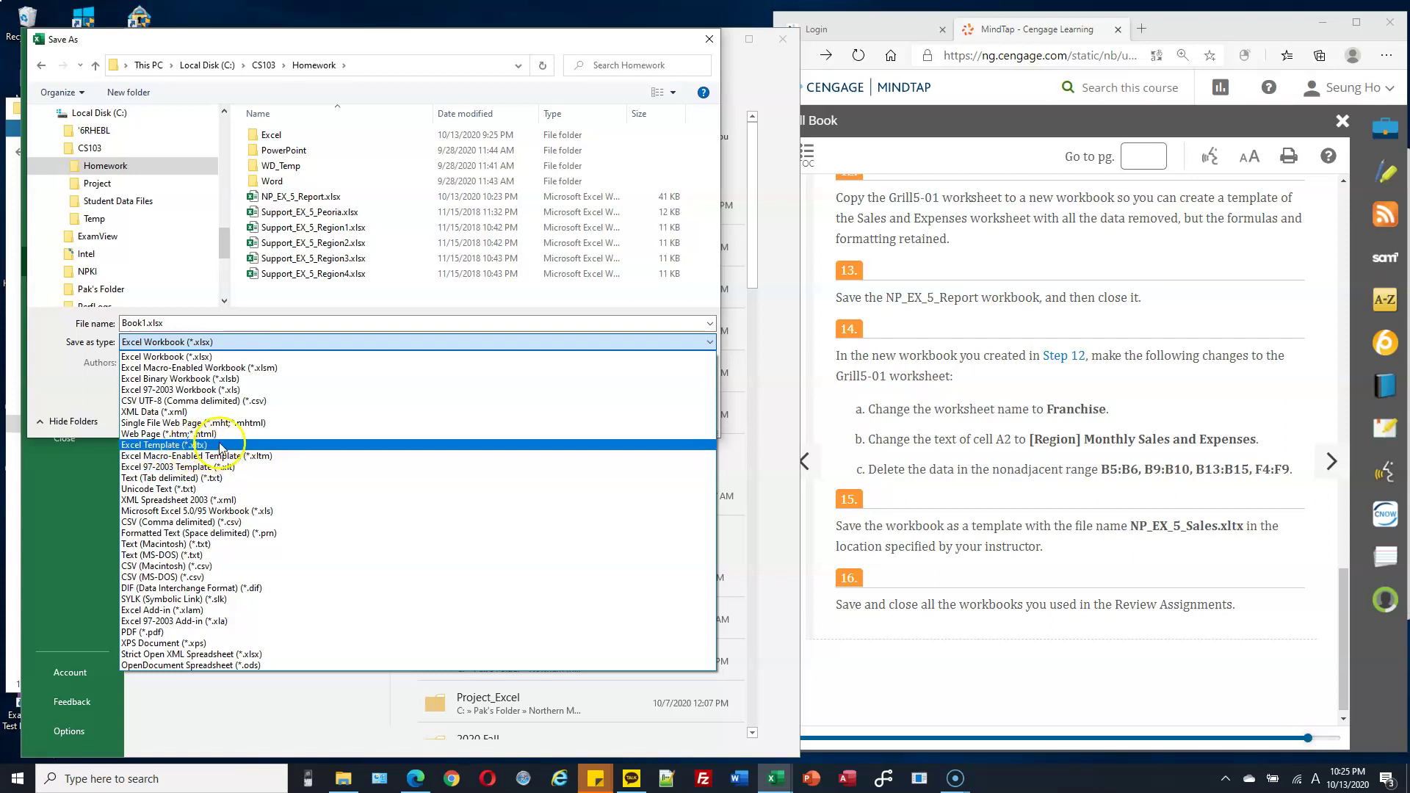
click(220, 446)
double_click(207, 324)
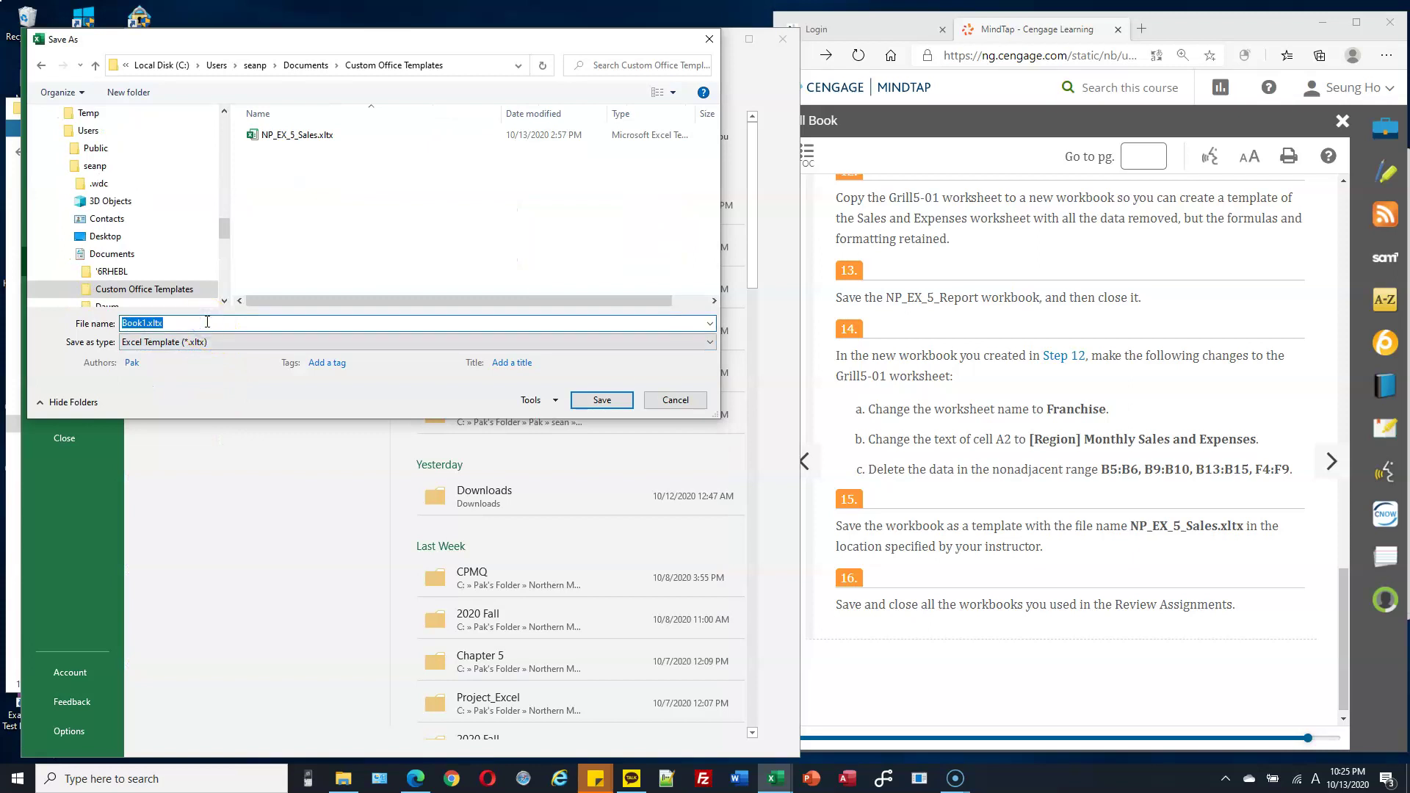
text(NP_EX_5_Sales)
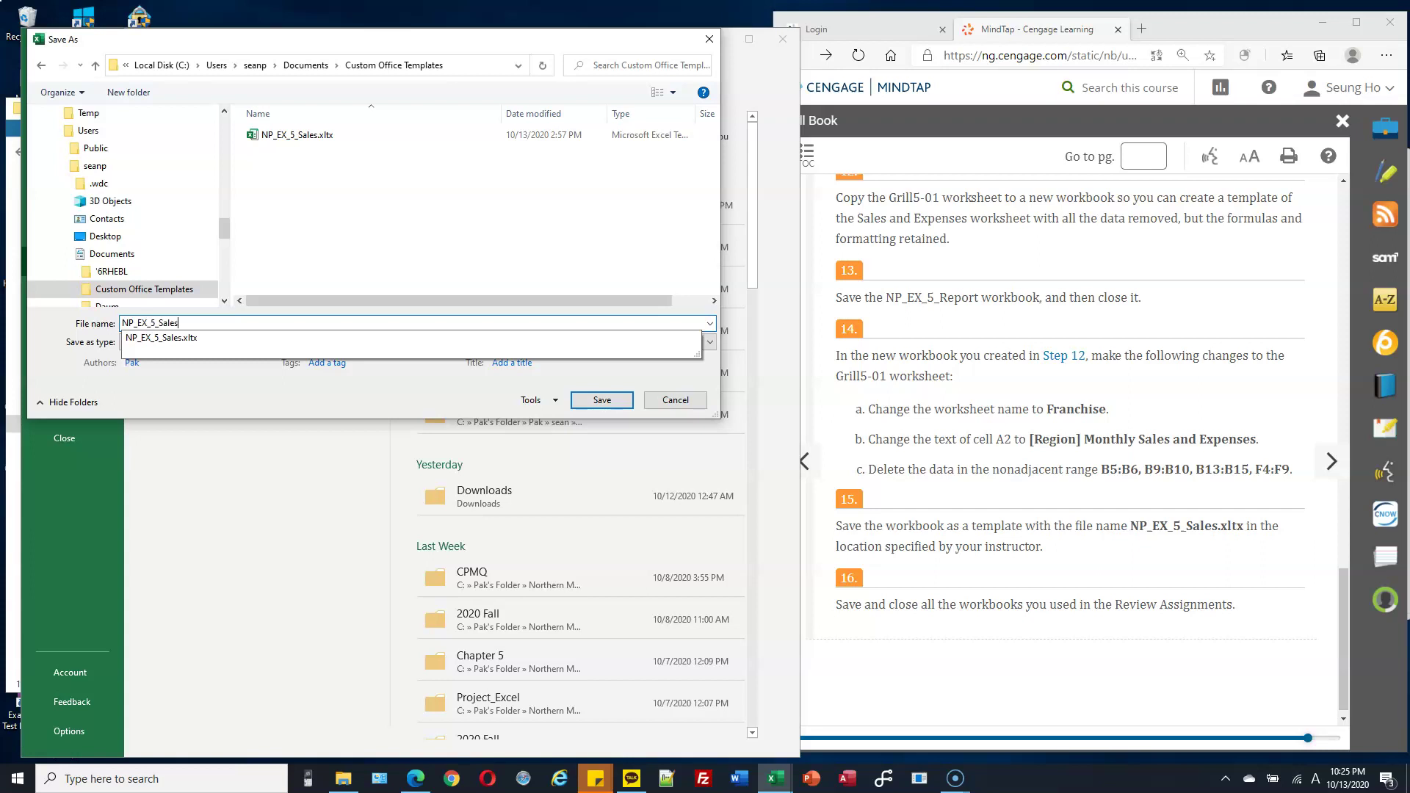
key(Return)
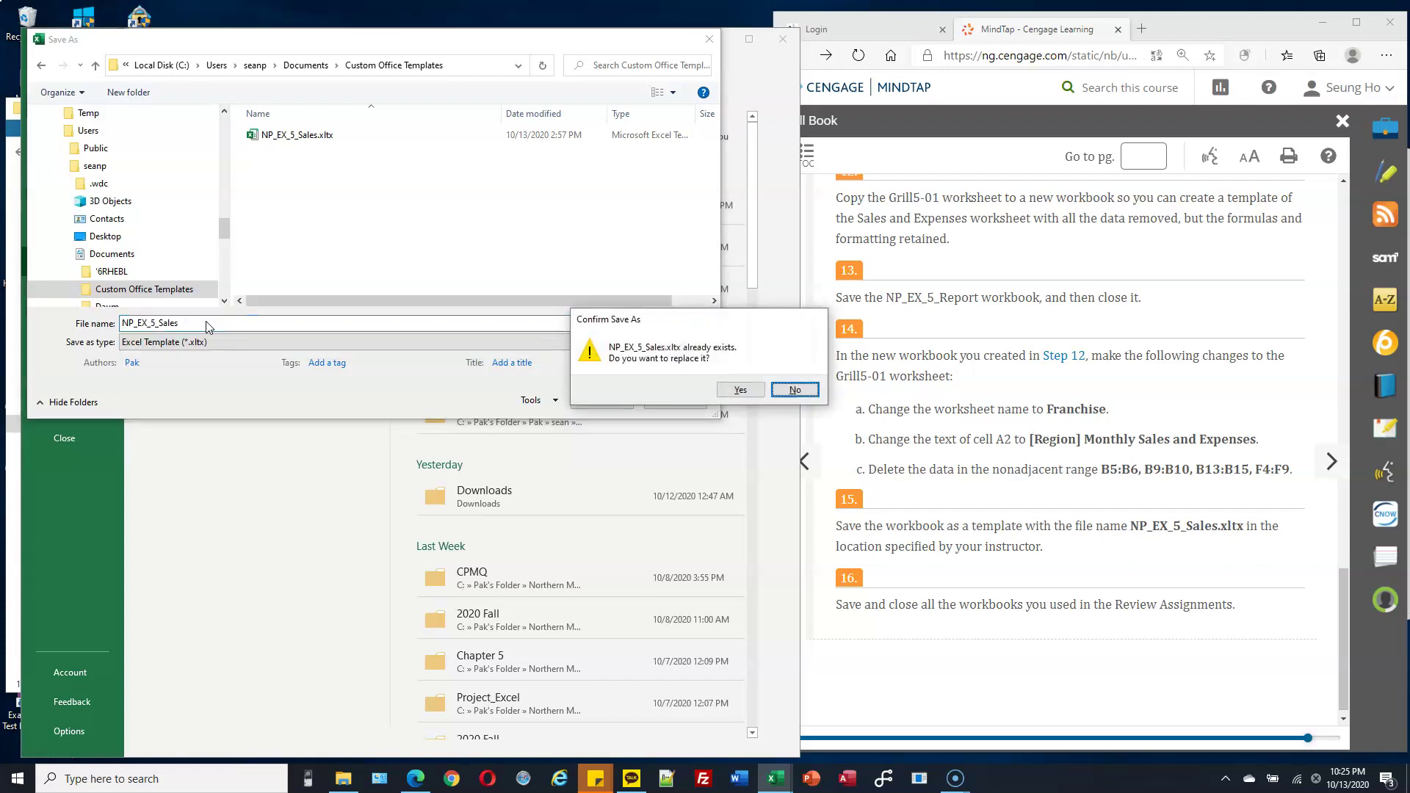
click(749, 395)
Confirm overwriting NP_EX_5_Sales.xltx and check it appears in Excel's recent files list.
click(740, 390)
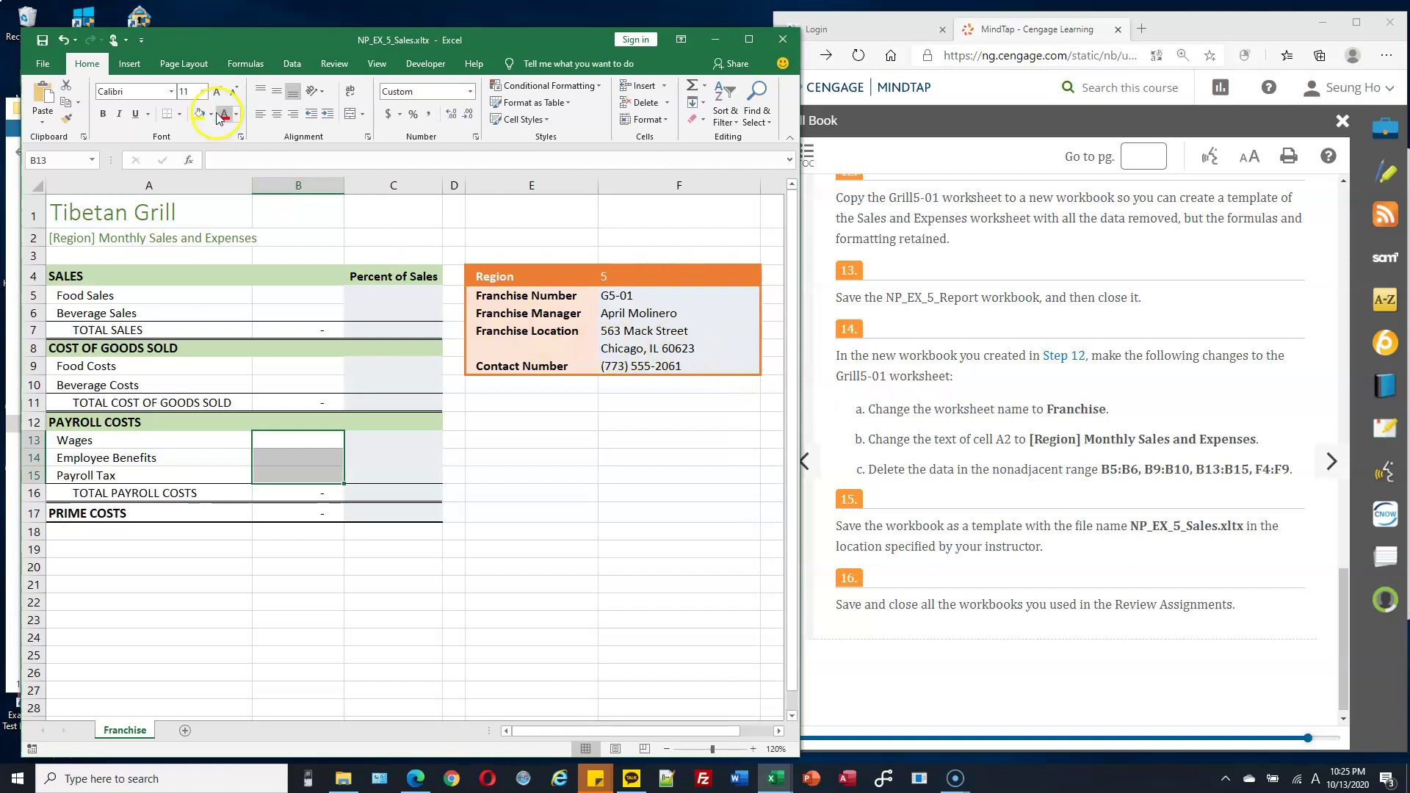
drag(504, 38, 550, 24)
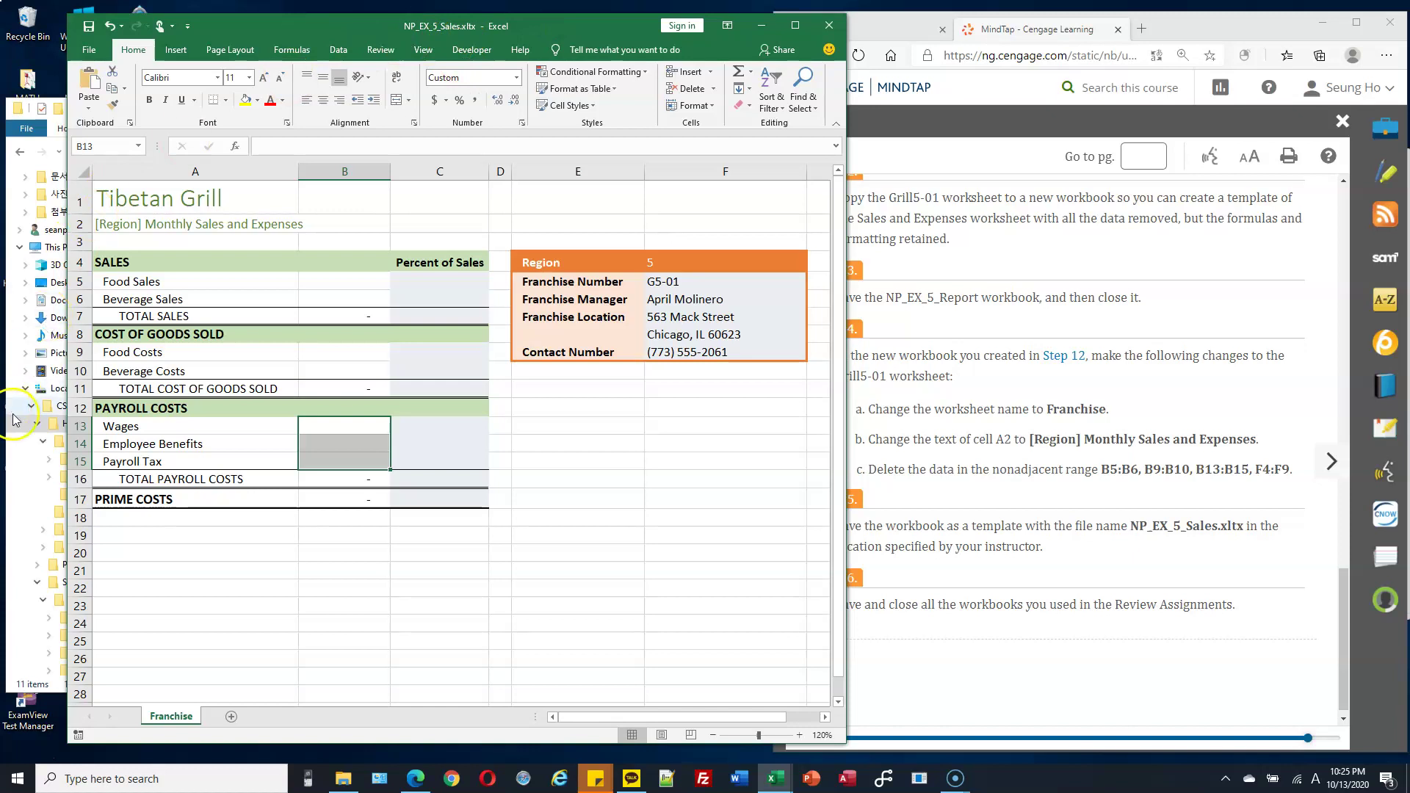
click(46, 424)
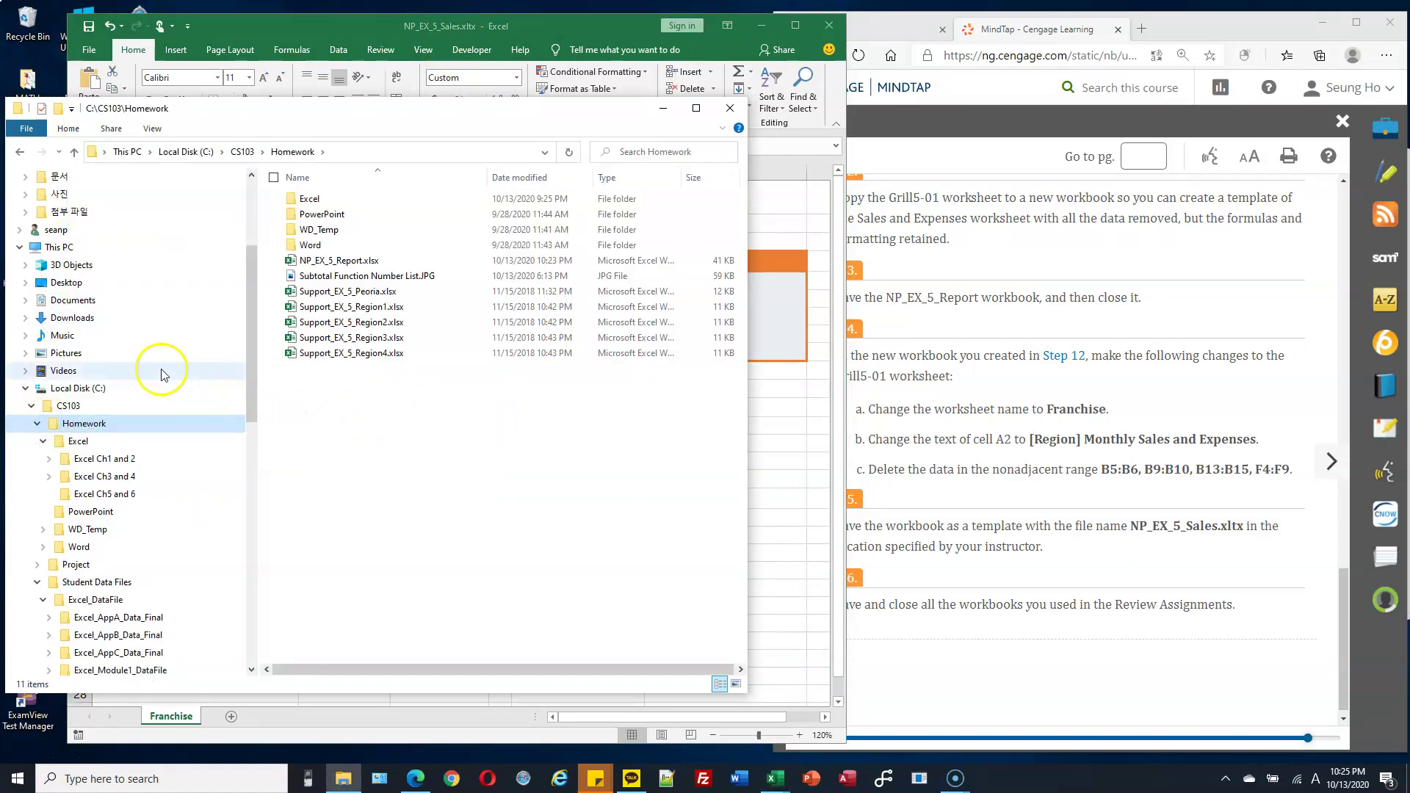
click(29, 302)
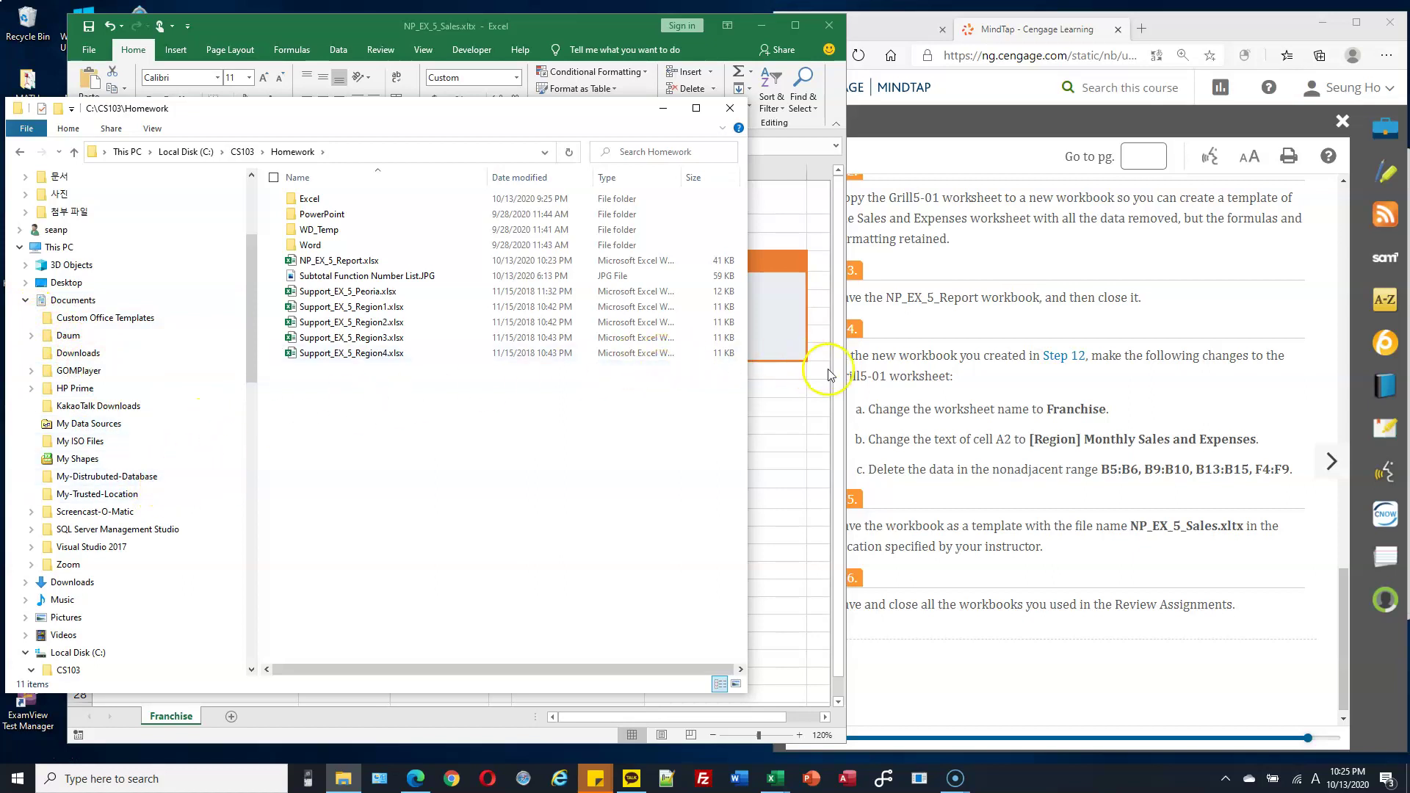
click(784, 383)
click(86, 58)
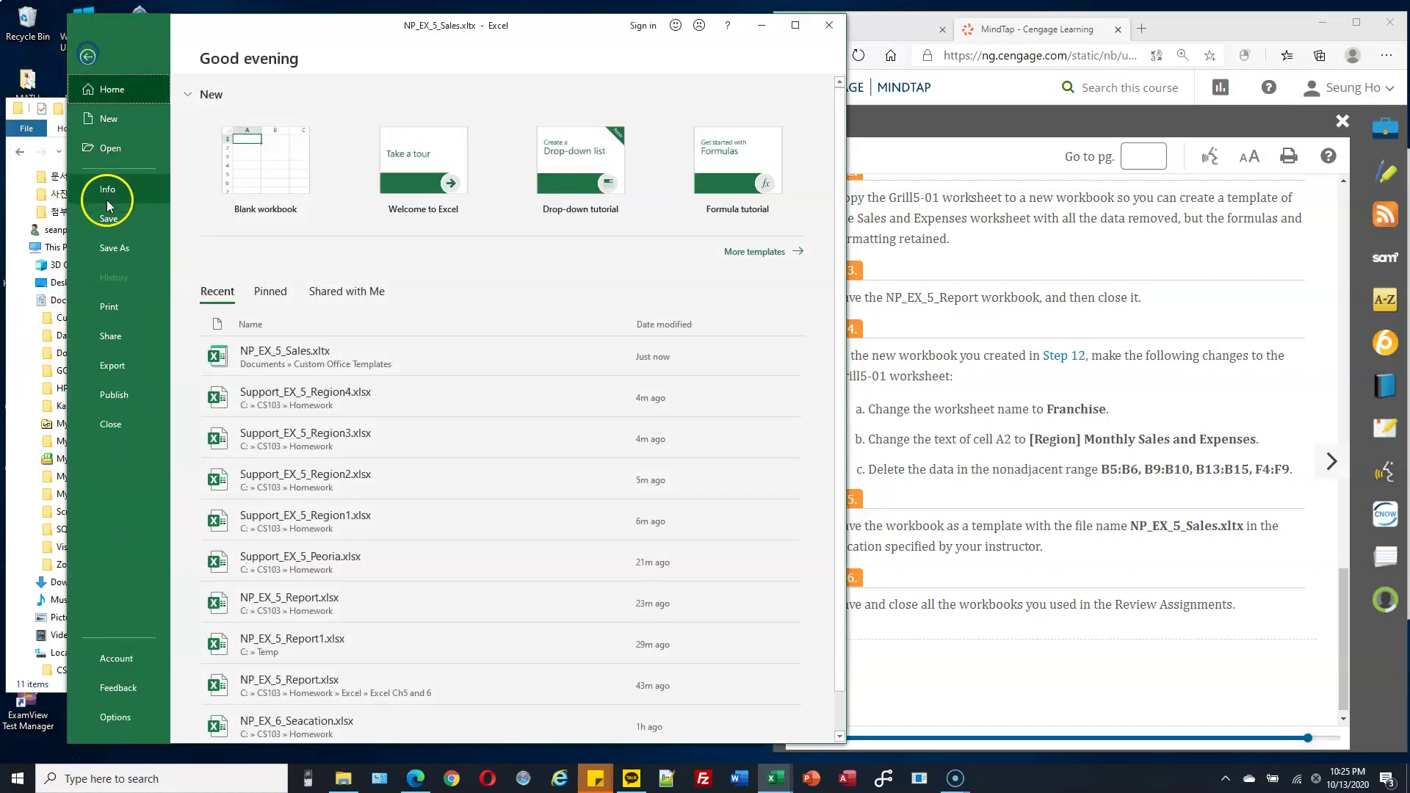
Show NP_EX_5_Sales.xltx as an Excel Template in Custom Office Templates, then bring the CS103 Homework window forward.
click(123, 247)
click(306, 282)
click(315, 326)
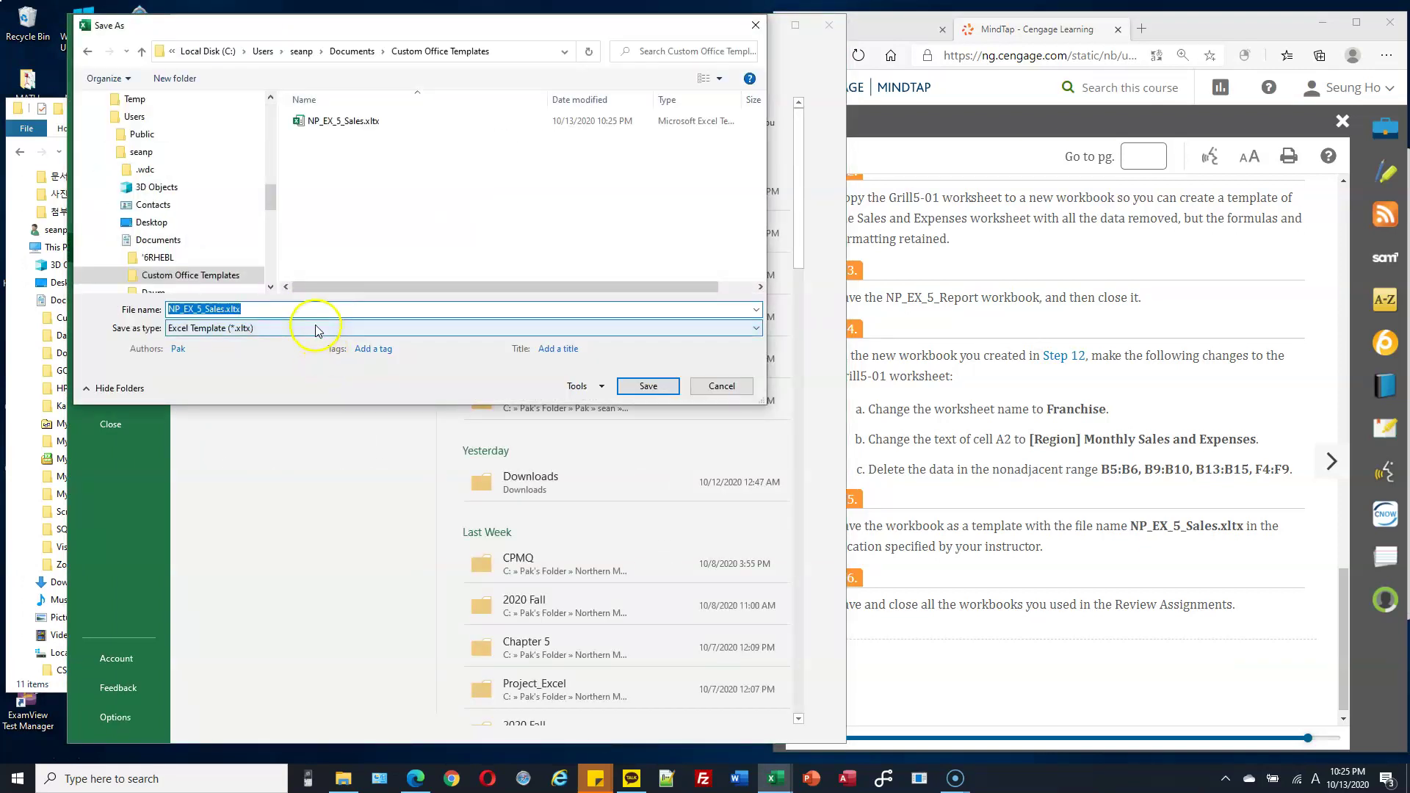
click(277, 432)
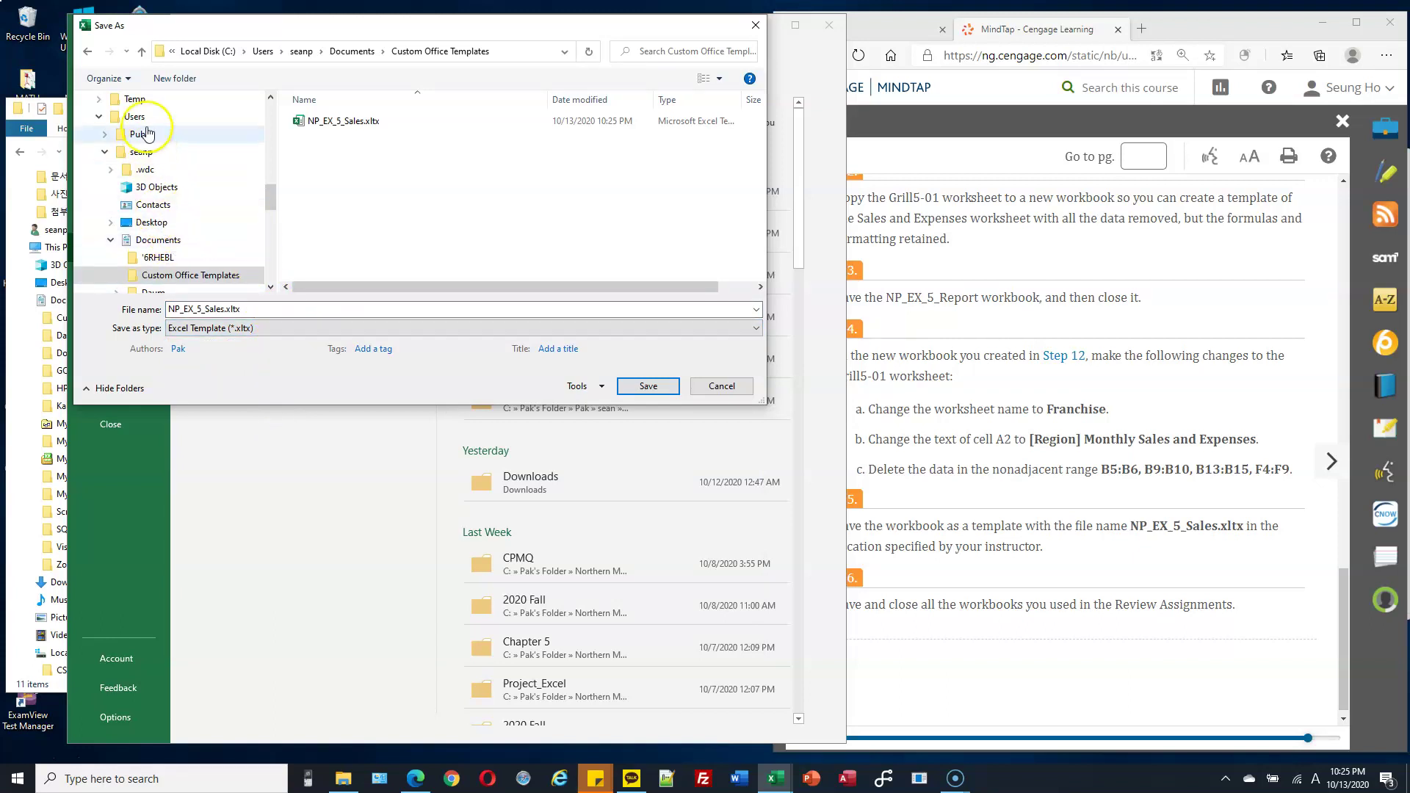
drag(271, 205, 271, 216)
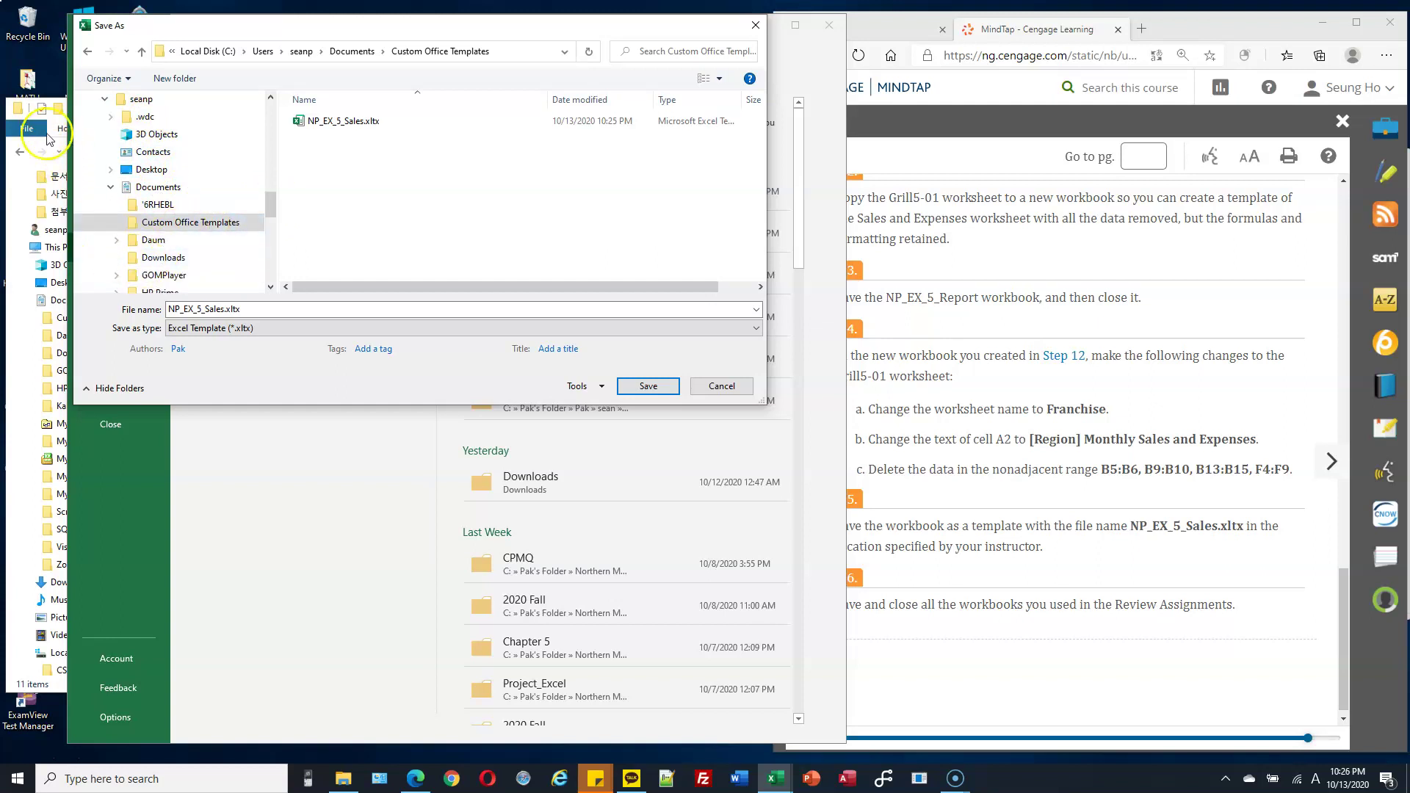
click(52, 689)
scroll(95, 276, up, 1)
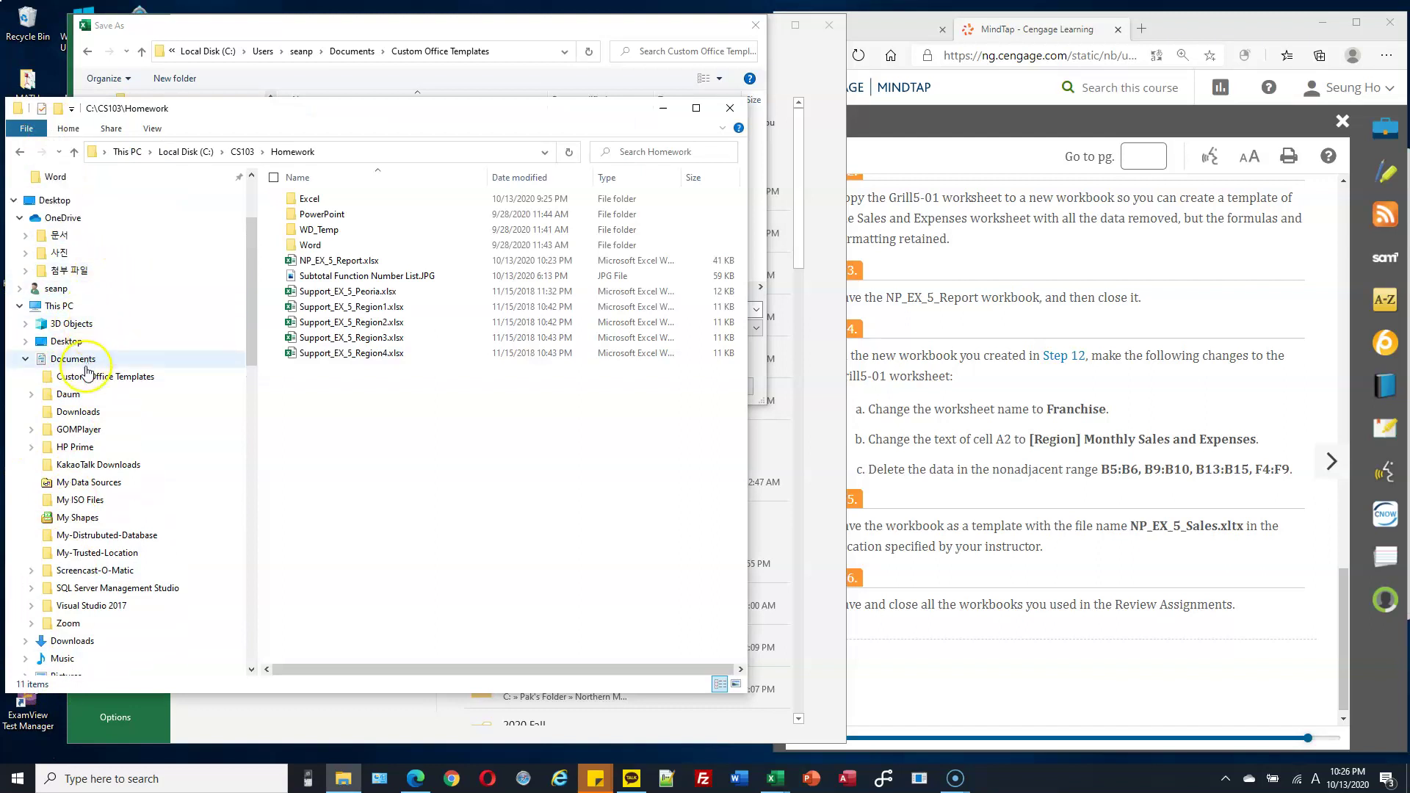
Find NP_EX_5_Sales.xltx in Custom Office Templates and close Excel's Save As dialog without saving.
click(87, 378)
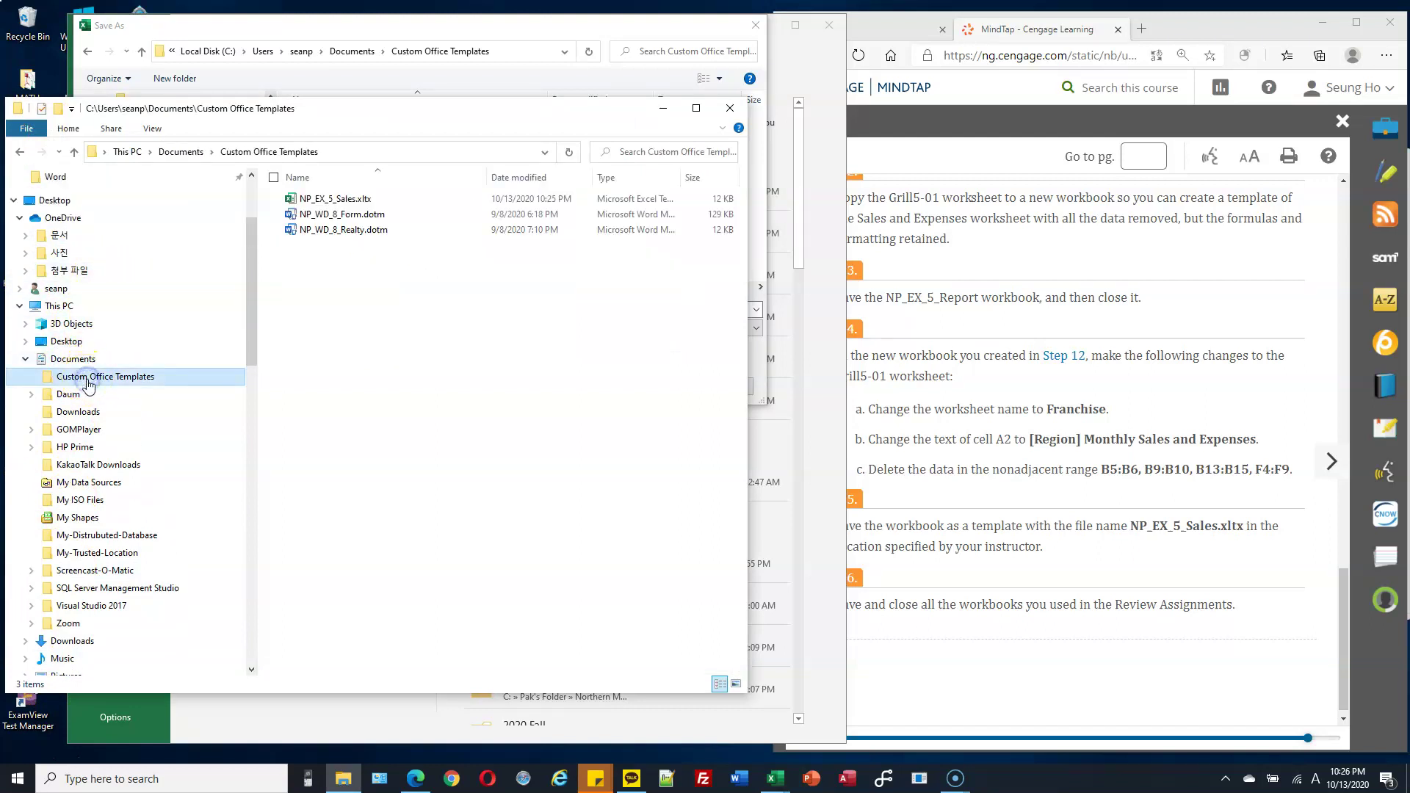
click(335, 202)
click(624, 29)
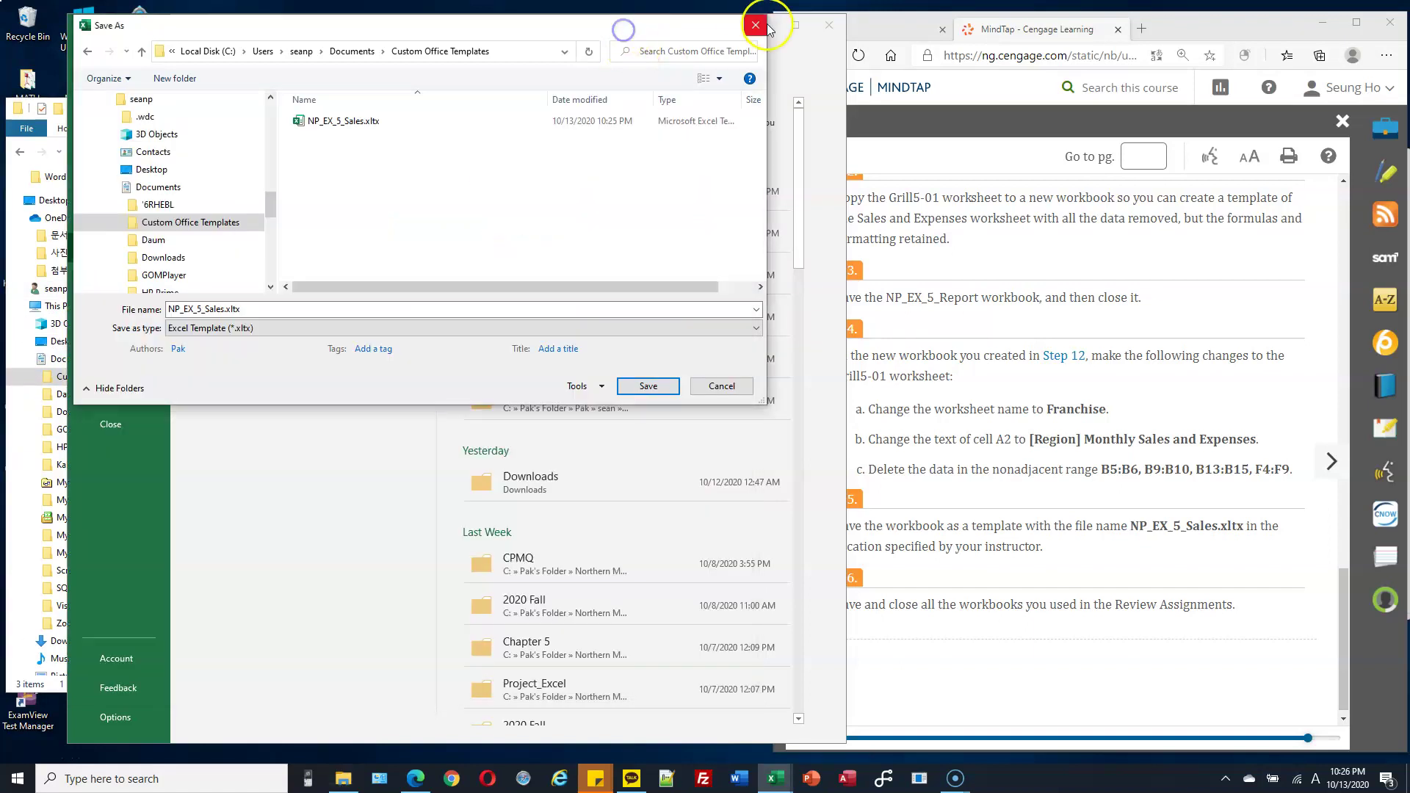
click(768, 28)
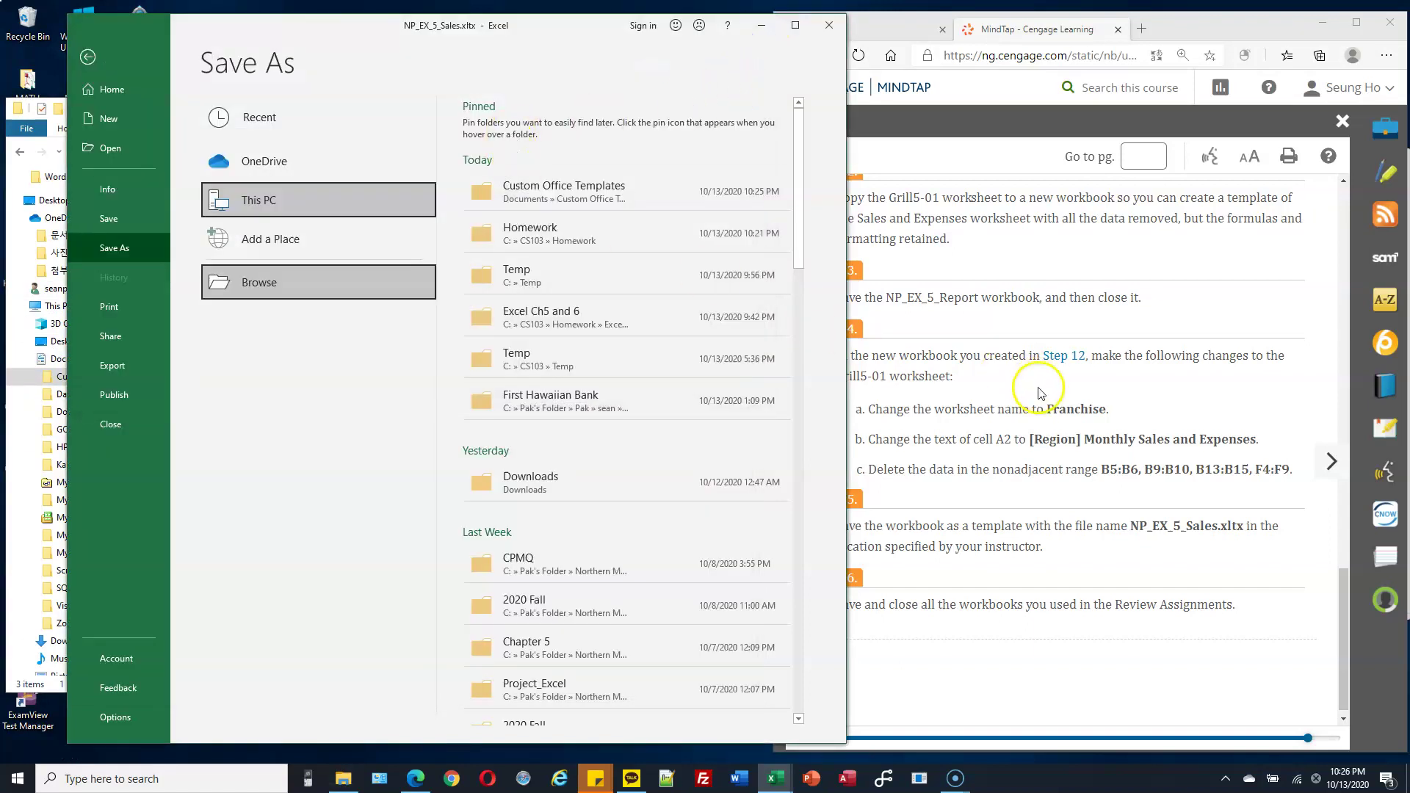
click(35, 695)
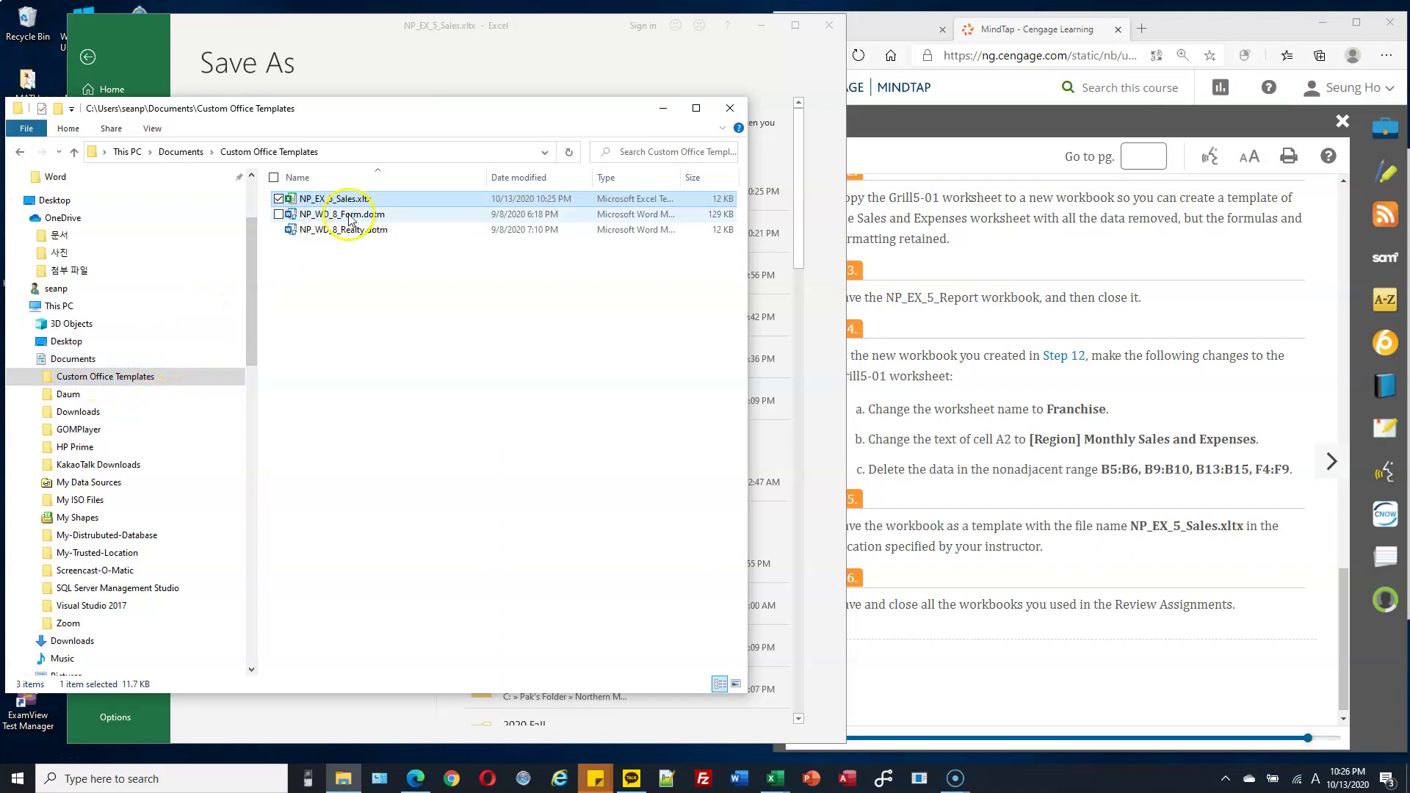
Copy NP_EX_5_Sales.xltx into C:\CS103\Homework and confirm it sits beside NP_EX_5_Report.xlsx.
drag(252, 299, 254, 416)
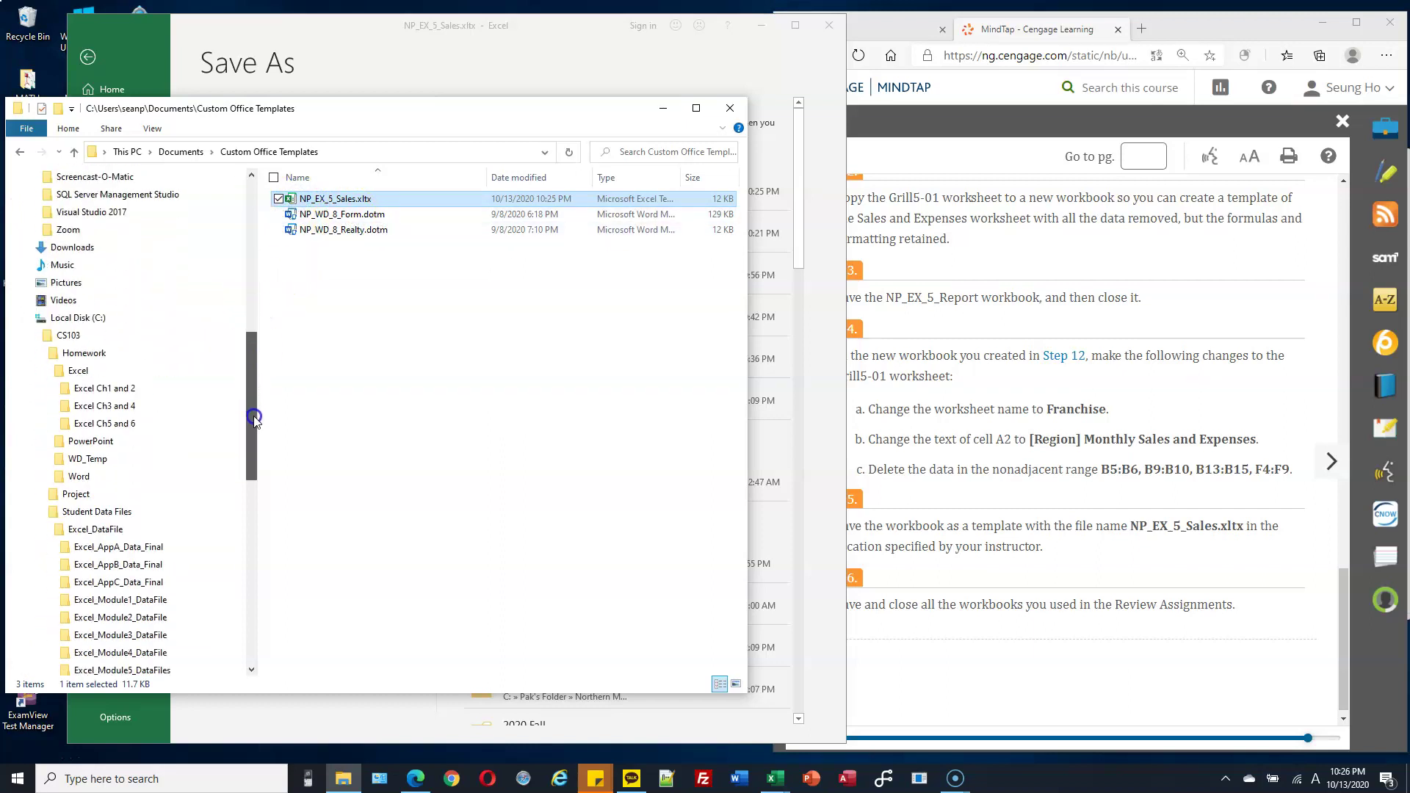
click(126, 368)
click(163, 352)
click(360, 448)
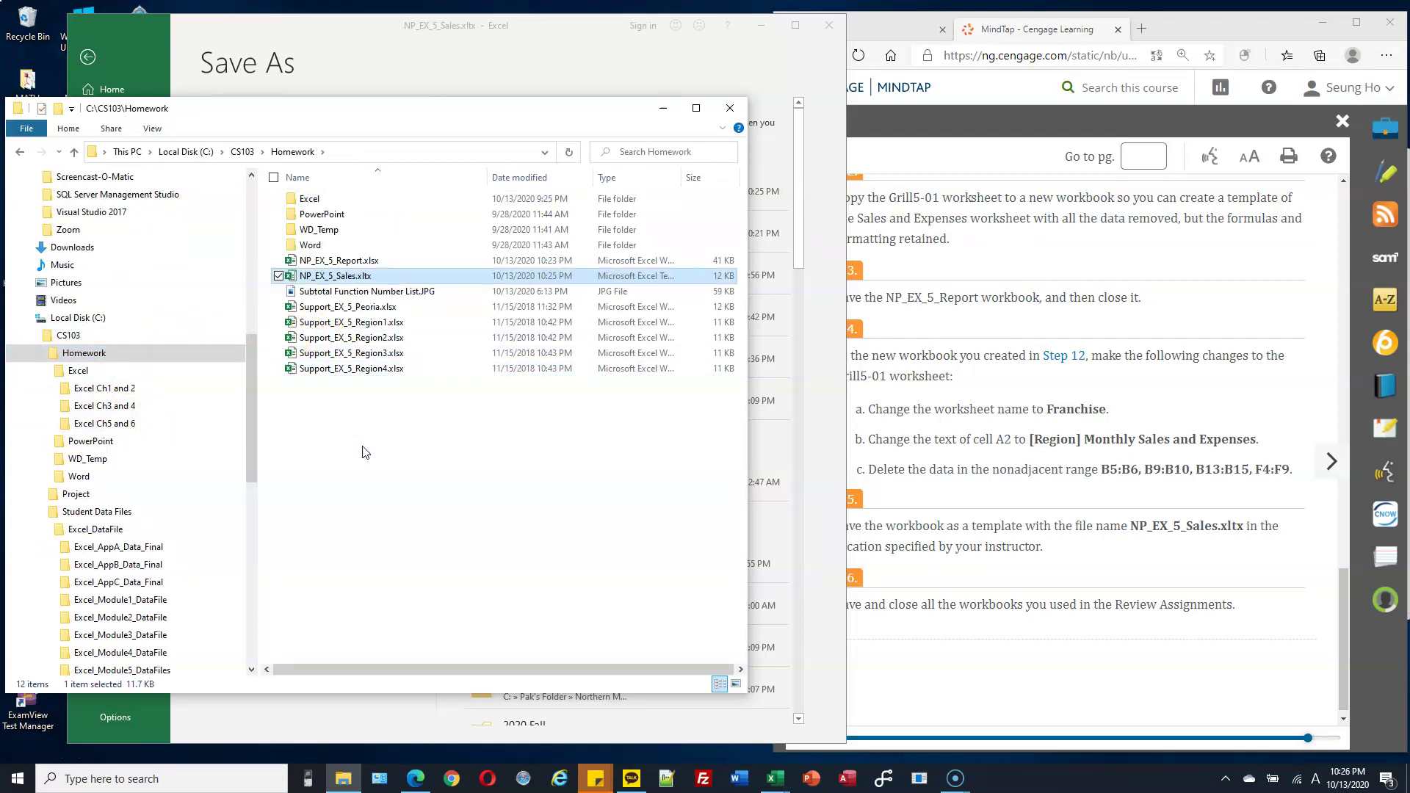
click(278, 260)
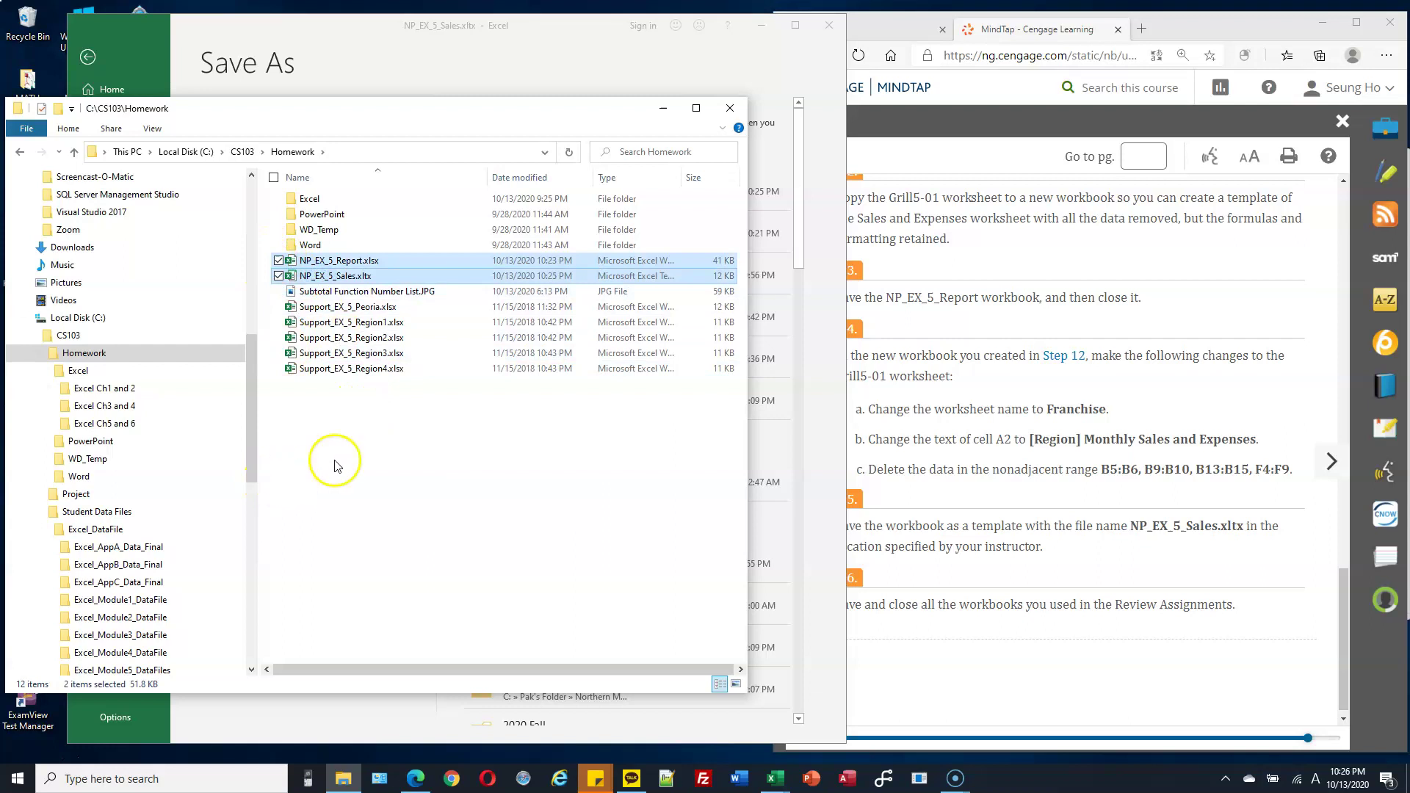
click(1010, 316)
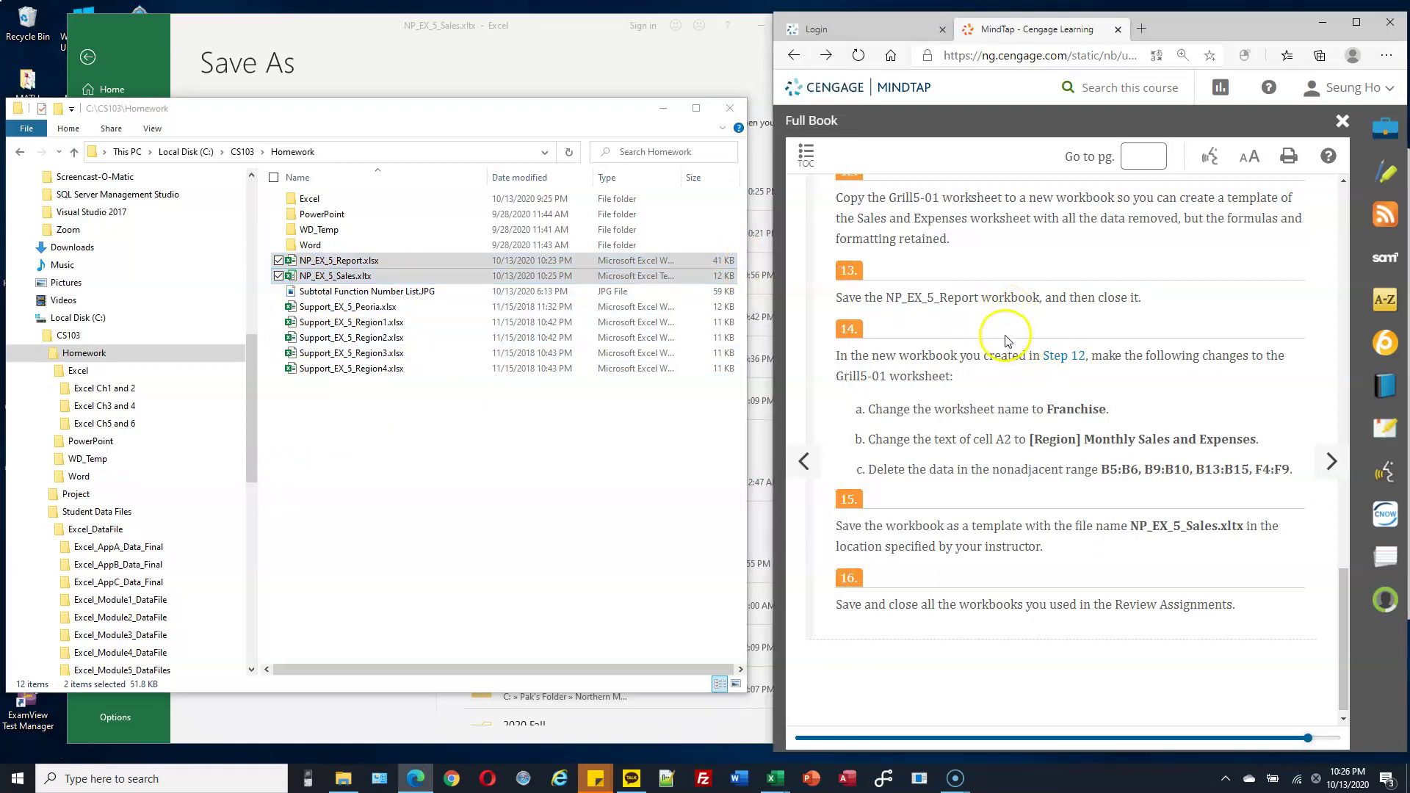